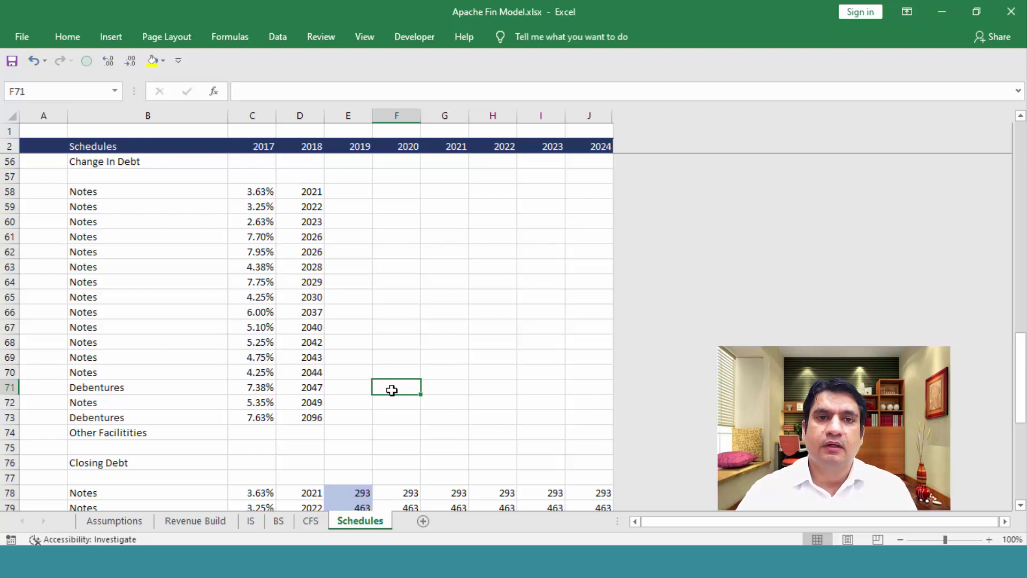
Examine the Opening Debt and Closing Debt blocks for 2020 to 2024, including the formulas linking them
key(Up)
key(Up)
key(Up)
key(Up)
key(Up)
key(Up)
key(Up)
key(Up)
key(Up)
key(Up)
key(Up)
key(Up)
key(Up)
key(Up)
key(Up)
key(Up)
key(Up)
key(Up)
key(Up)
key(Up)
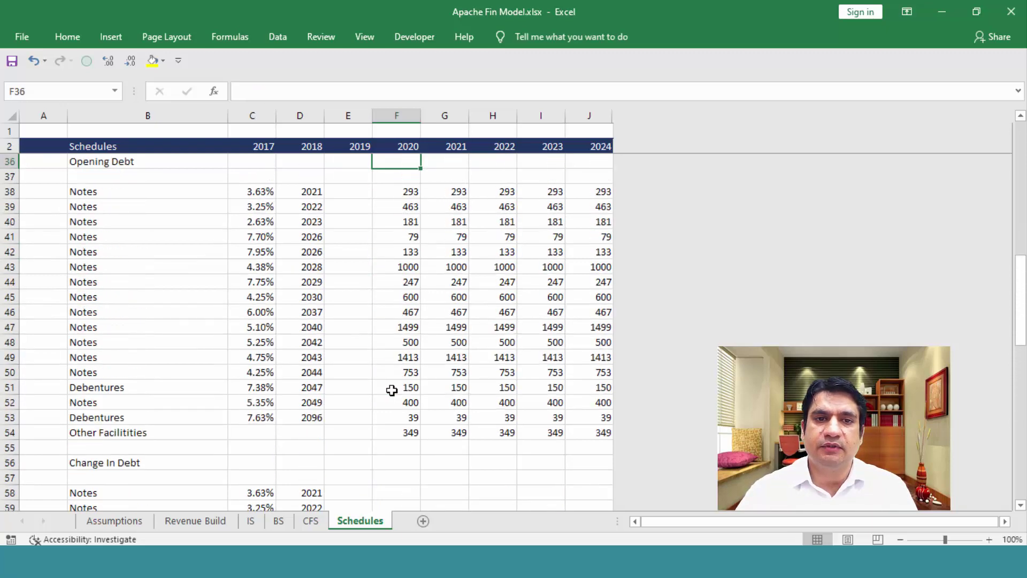
key(Down)
key(Down)
key(ctrl+shift+Right)
key(ctrl+shift+Down)
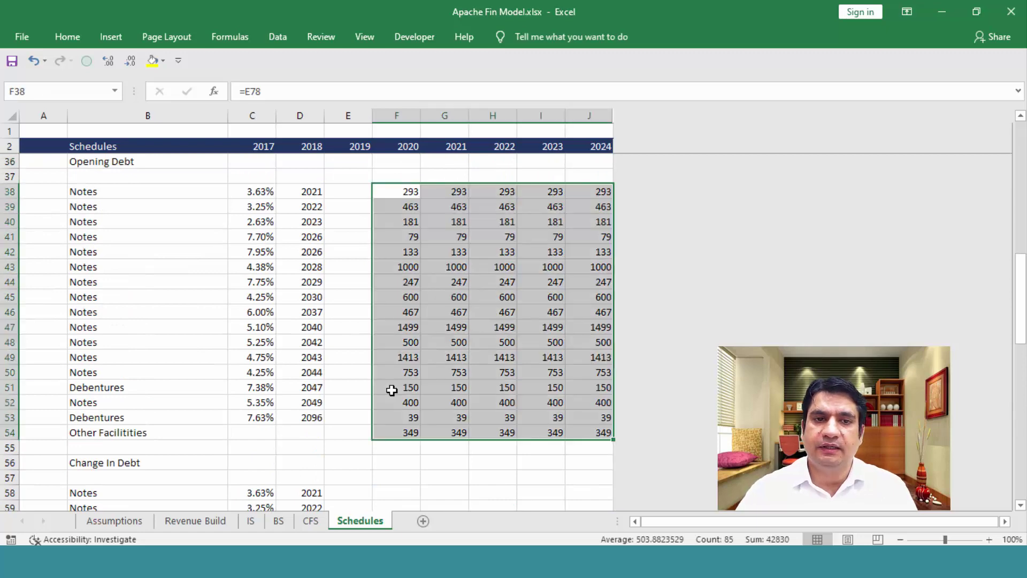
key(ctrl+Down)
key(ctrl+Down)
key(ctrl+shift+Right)
key(ctrl+shift+Down)
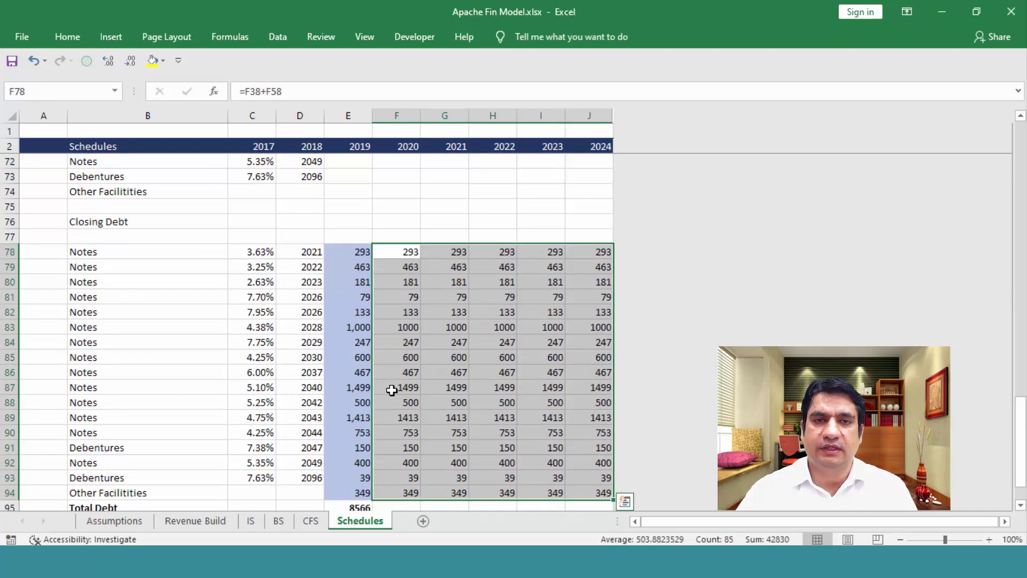
Examine the empty Change In Debt block for 2020 to 2024, covering the notes and debentures in F58:J73
key(Up)
key(Up)
key(Up)
key(Up)
key(Up)
key(Up)
key(Up)
key(Up)
key(Up)
key(Up)
key(Up)
key(Up)
key(Up)
key(Up)
key(Up)
key(Up)
key(Up)
key(Up)
key(Up)
key(Up)
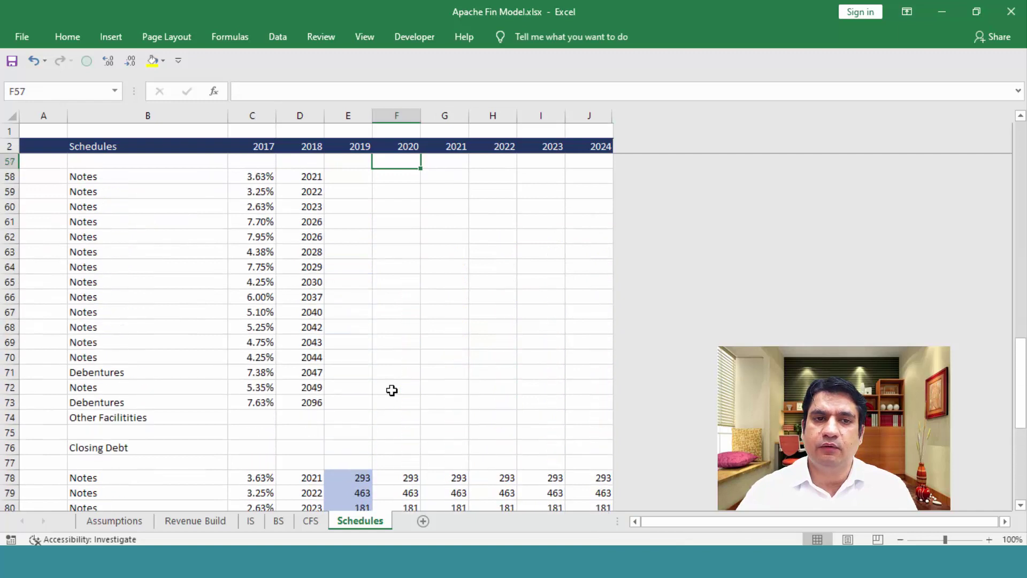
key(Up)
key(Up)
key(Down)
key(Down)
key(Down)
key(Down)
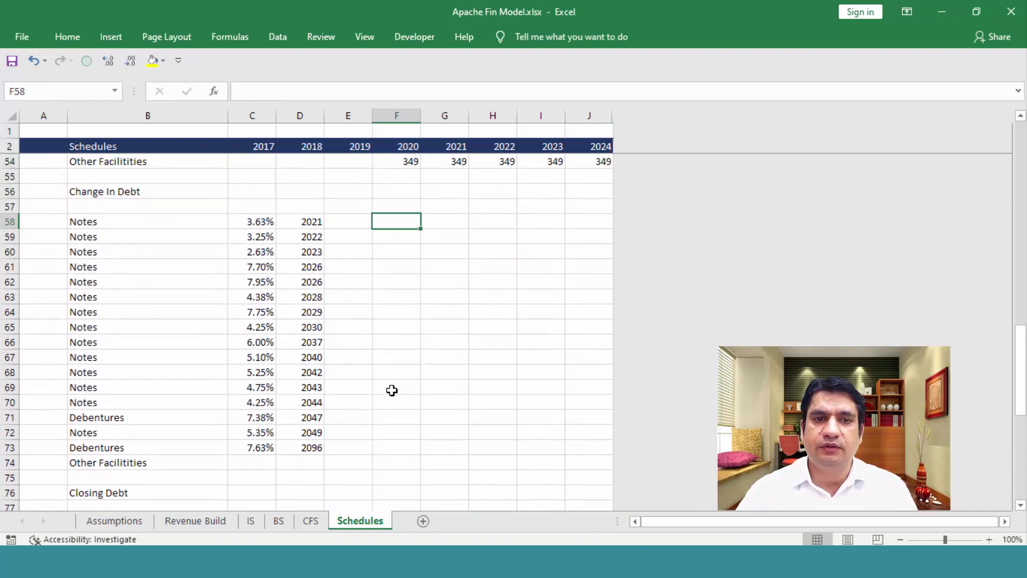
key(shift+Right)
key(shift+Right)
key(shift+Right)
key(shift+Right)
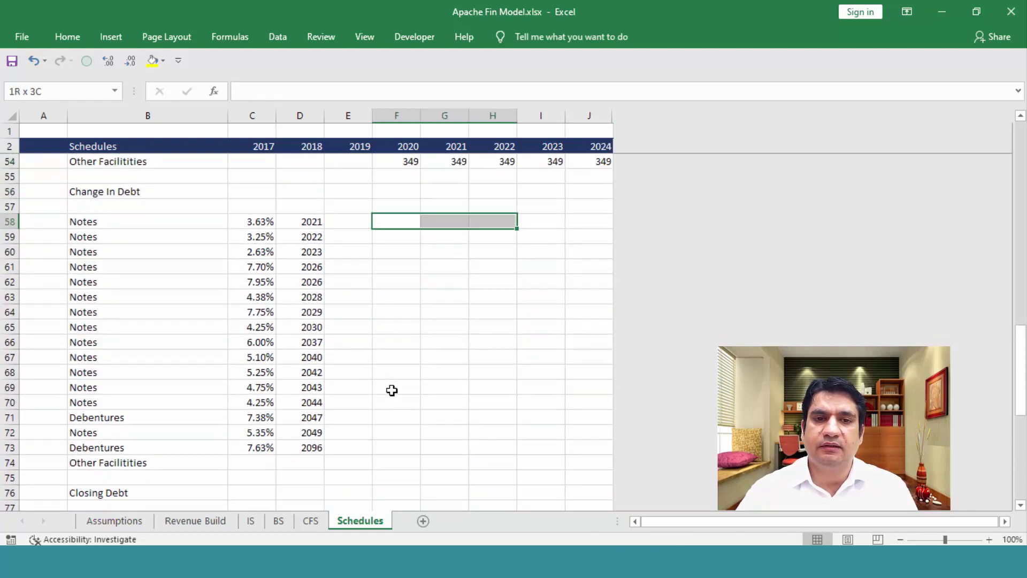
key(shift+Down)
key(shift+Down)
key(shift+Down)
key(shift+Down)
key(shift+Down)
key(shift+Down)
key(shift+Down)
key(shift+Down)
key(shift+Down)
key(shift+Down)
key(shift+Down)
key(shift+Down)
key(shift+Down)
key(shift+Down)
key(shift+Down)
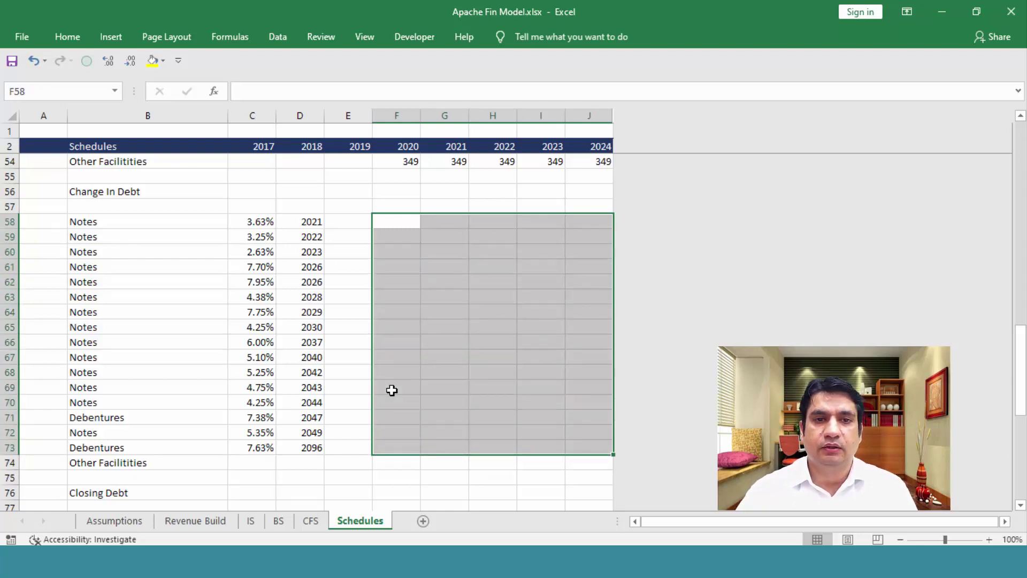
key(Down)
key(Up)
key(Left)
key(Left)
key(Right)
key(Right)
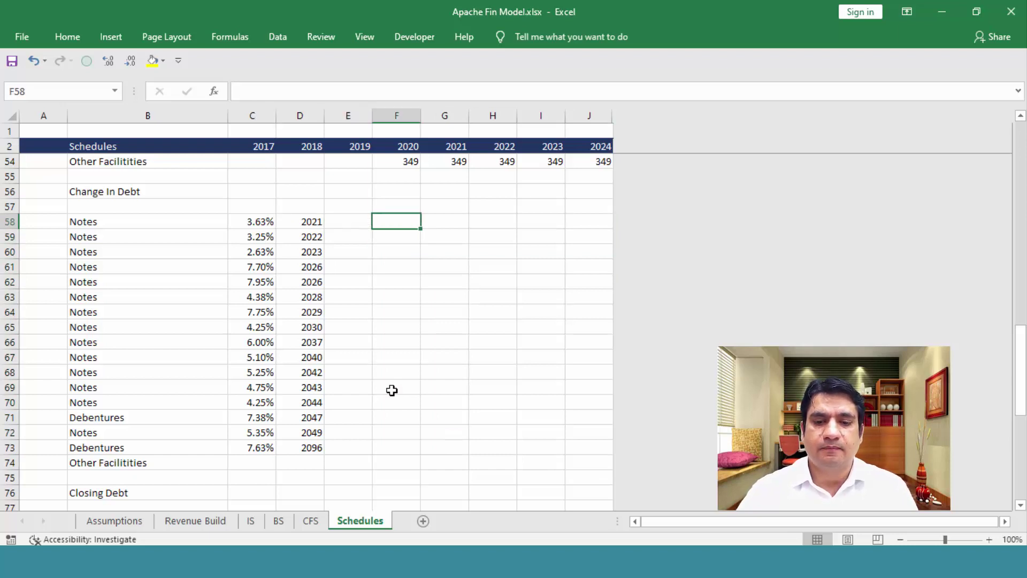
Enter =IF(F2=D58,-F38,0) in F58 to repay the first note's opening balance in its maturity year
text(=i)
key(Tab)
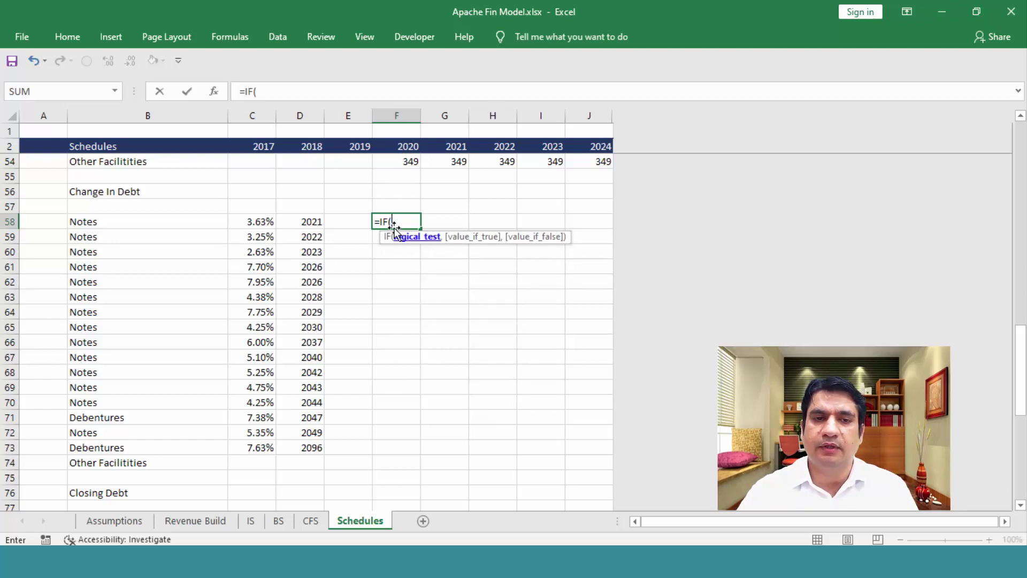
click(402, 146)
text(=)
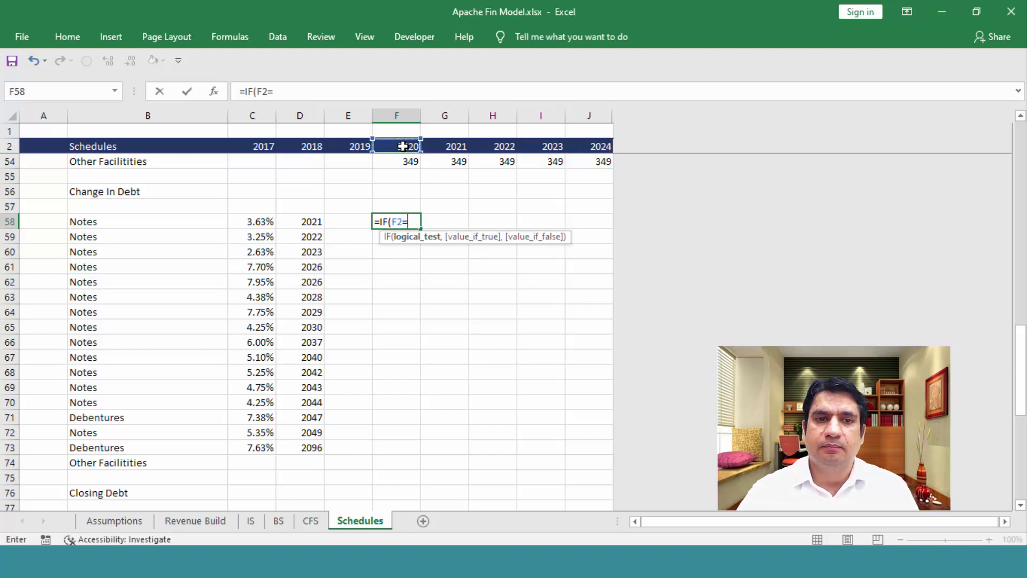
click(307, 221)
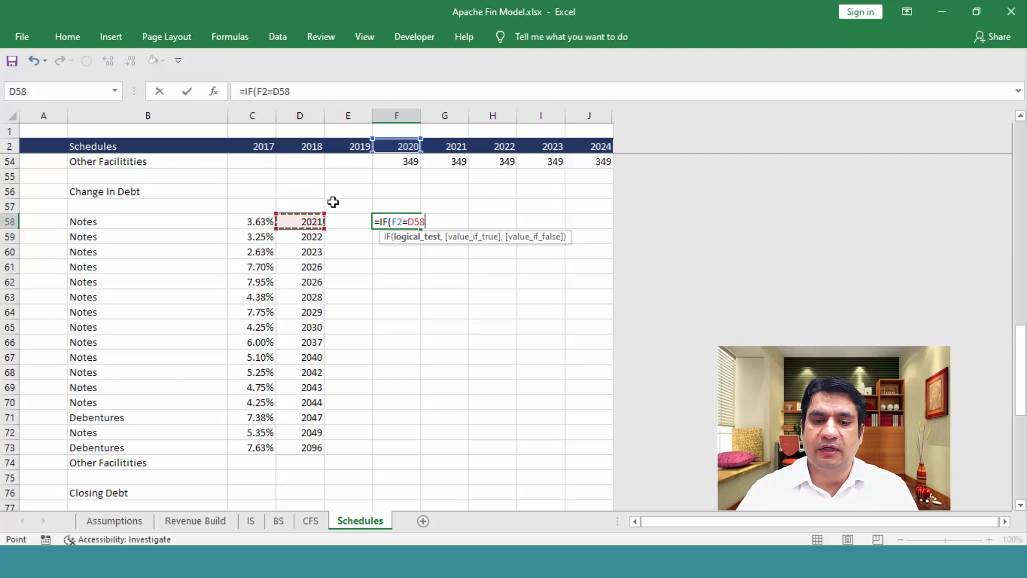
text(,)
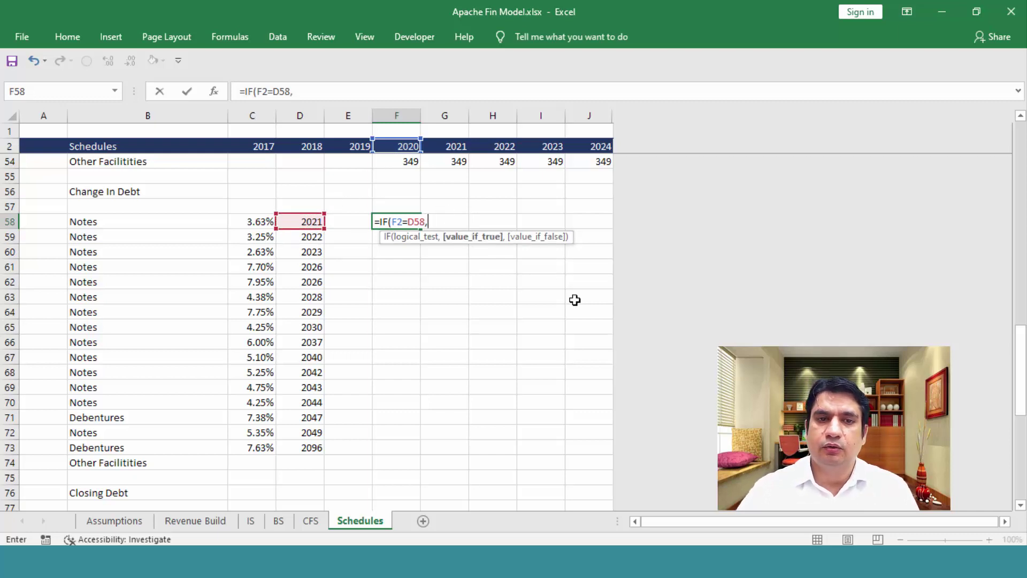
text(-)
key(Up)
key(Up)
key(Up)
key(Up)
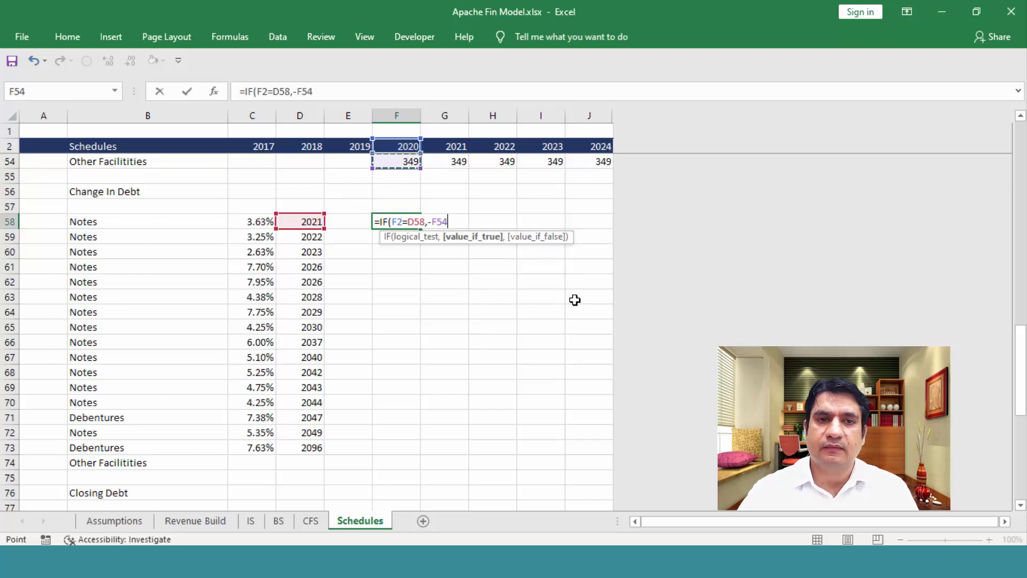
key(ctrl+Up)
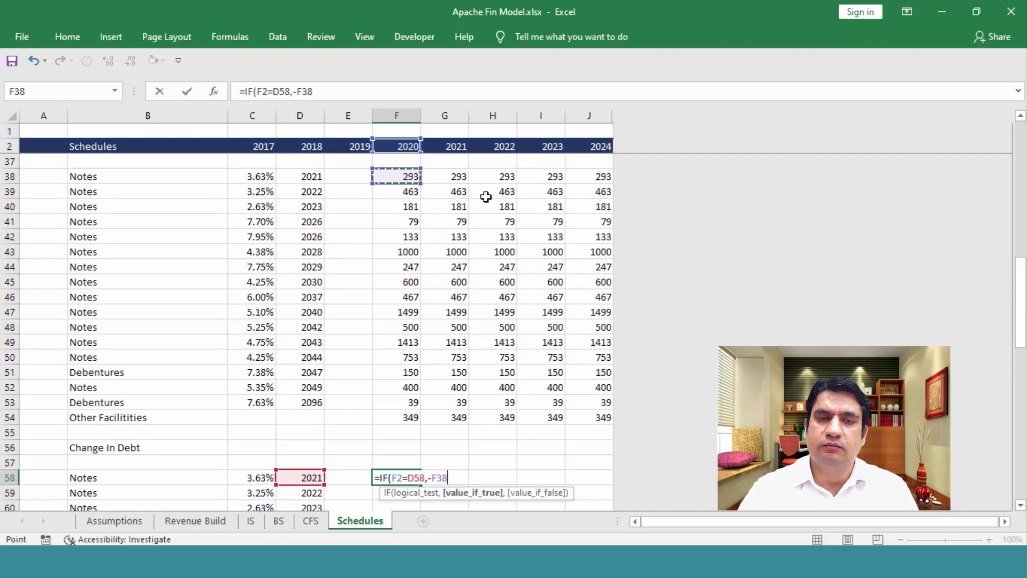
text(,)
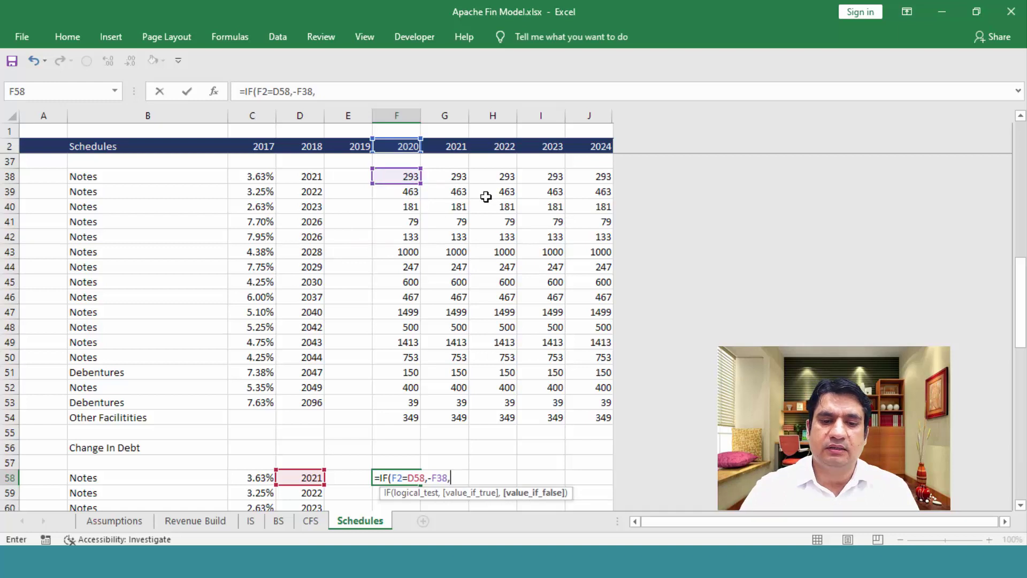
text(0))
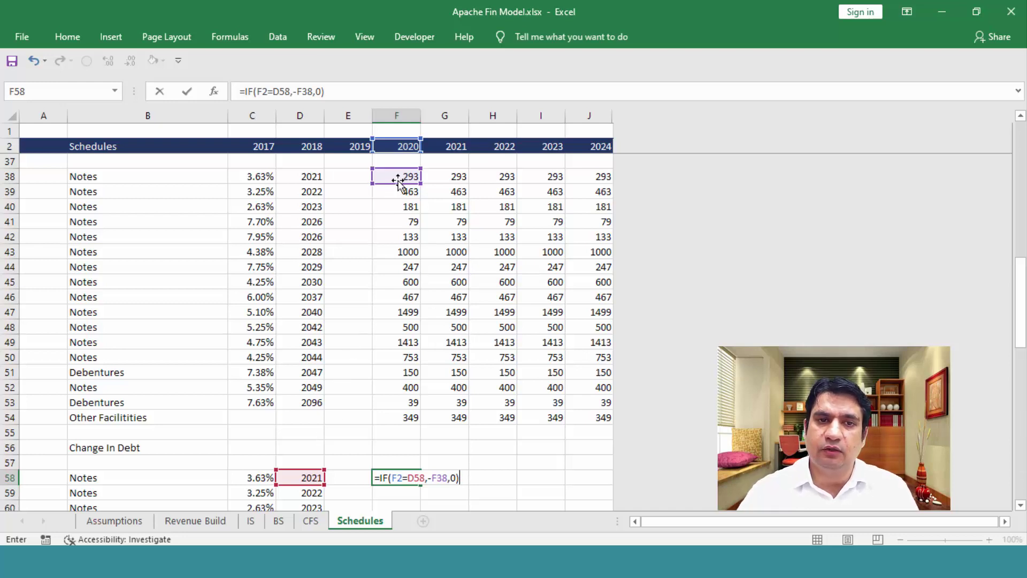
key(Return)
Test the repayment formula by setting the maturity year in D58 to 2020, and undo that change
key(Down)
key(Down)
key(Down)
key(Down)
key(Down)
key(Down)
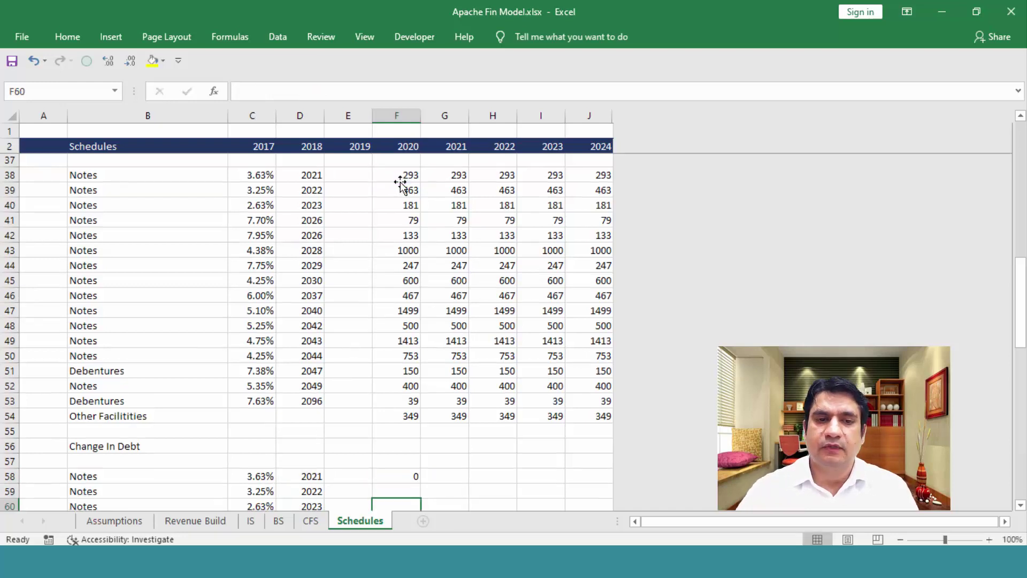
key(Up)
key(Up)
key(Up)
key(Up)
key(Up)
key(Up)
key(Up)
key(Left)
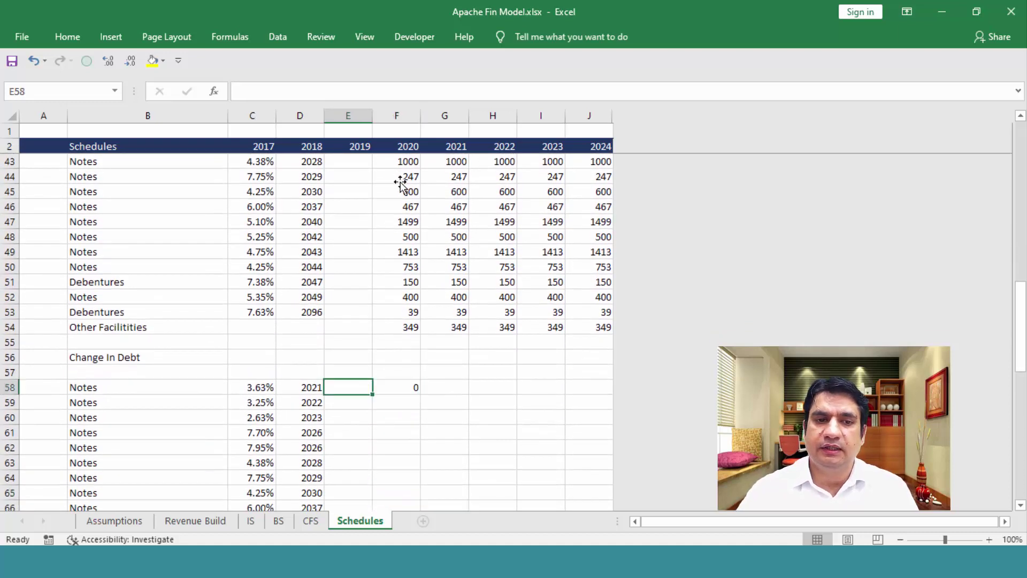
key(Left)
text(2020)
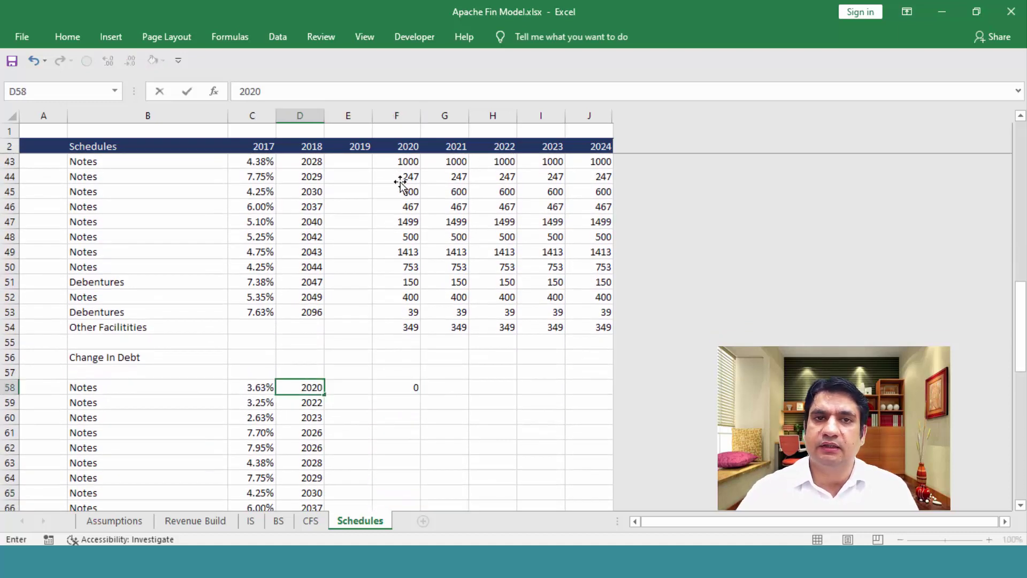
key(Return)
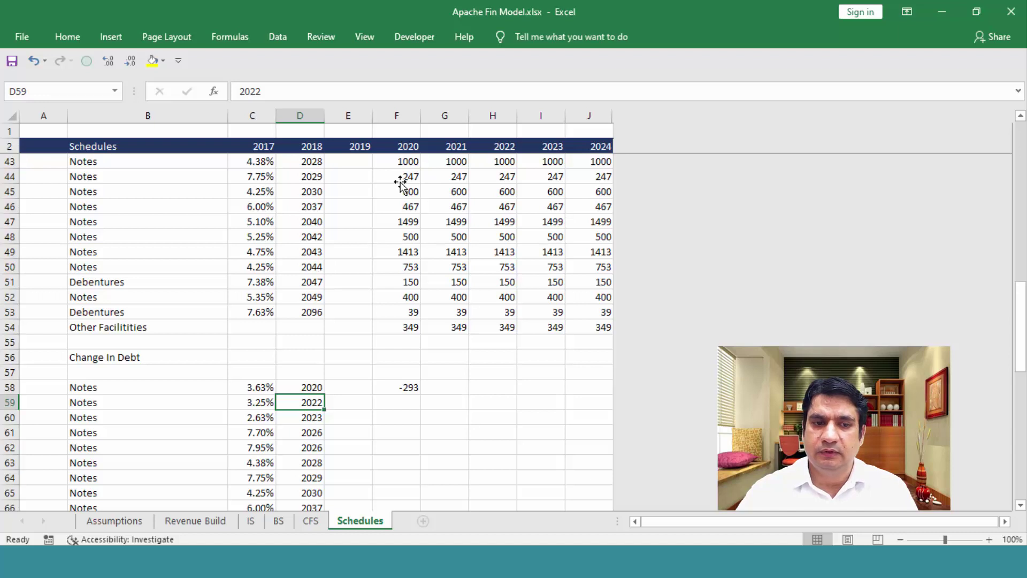
key(ctrl+z)
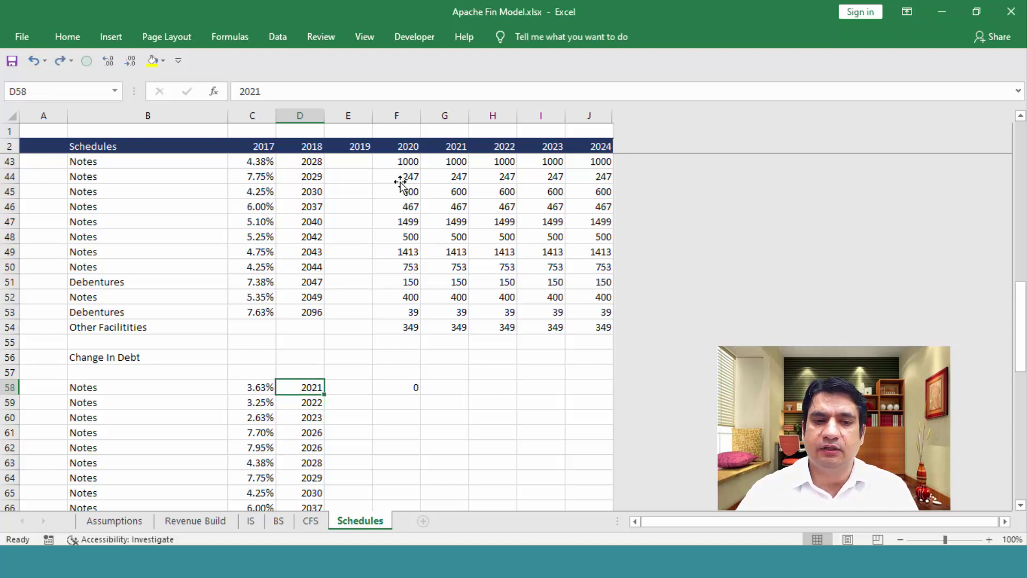
Select F58:J73 and anchor the year row and maturity column in F58's formula, making it =IF(F$2=$D58,-F38,0)
key(Right)
key(Right)
key(Right)
key(ctrl+space)
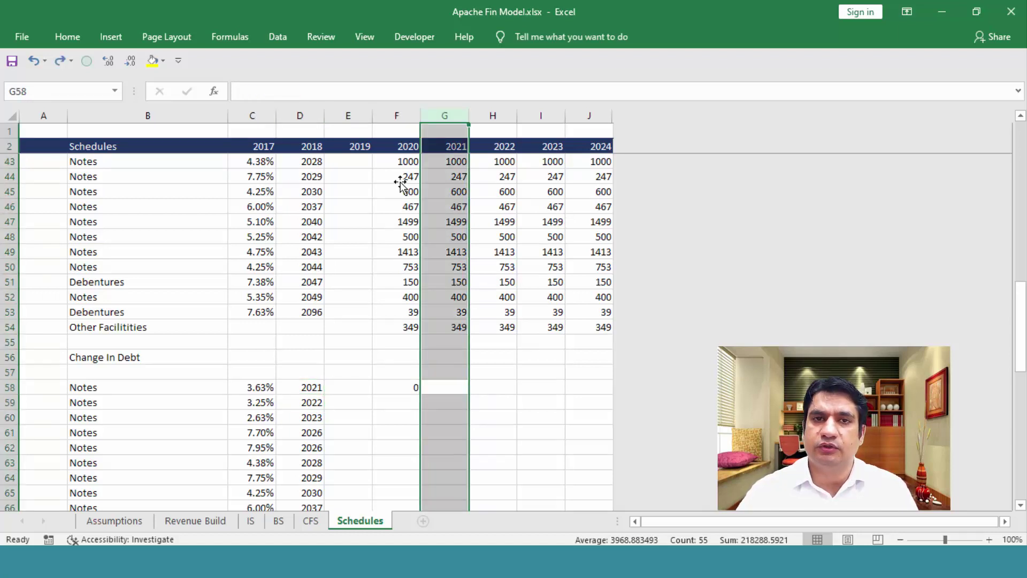
key(Left)
key(shift+Right)
key(shift+Right)
key(shift+Right)
key(shift+Right)
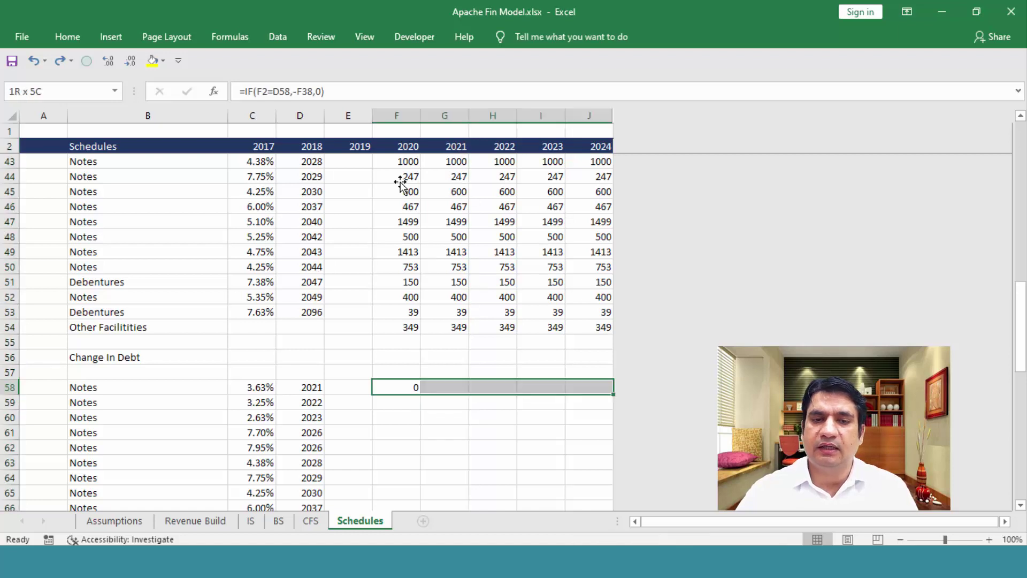
key(shift+Down)
key(shift+Down)
key(shift+Down)
key(shift+Down)
key(shift+Down)
key(shift+Down)
key(shift+Down)
key(shift+Down)
key(shift+Down)
key(shift+Down)
key(shift+Down)
key(shift+Down)
key(shift+Down)
key(shift+Down)
key(shift+Down)
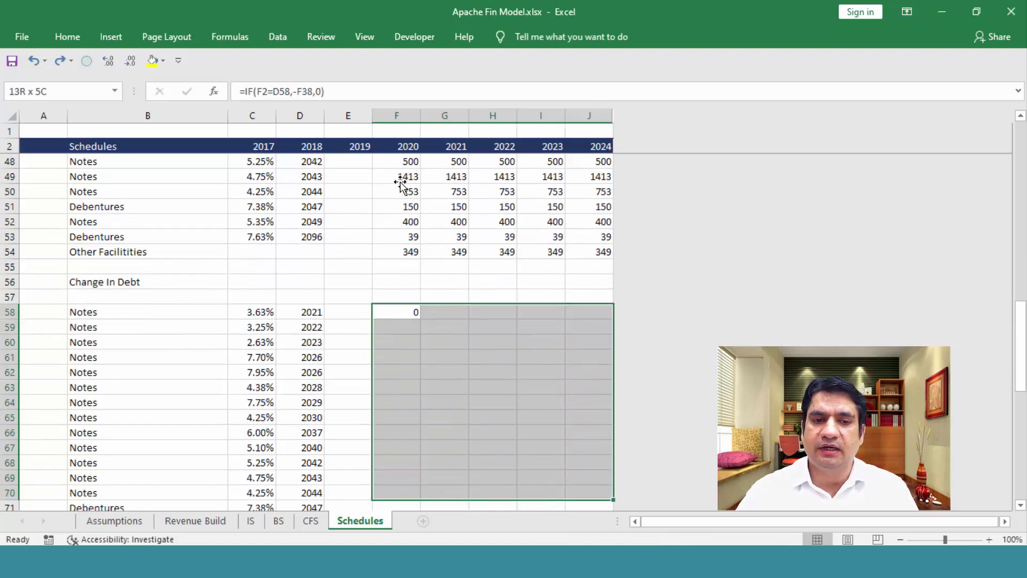
key(F2)
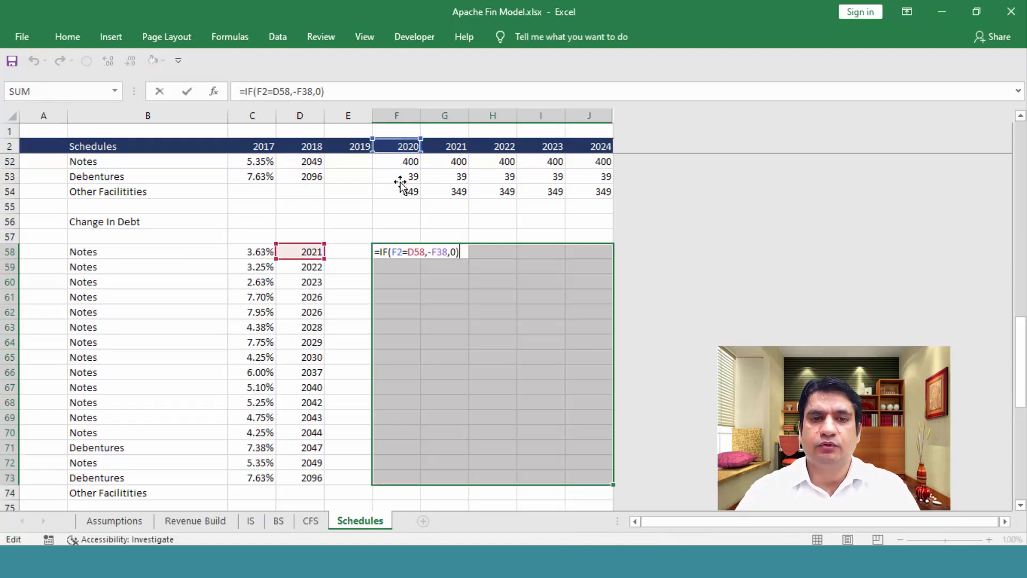
key(Left)
key(Left)
key(Left)
key(Left)
key(Left)
key(Left)
key(Left)
key(Left)
key(Left)
key(Left)
key(Left)
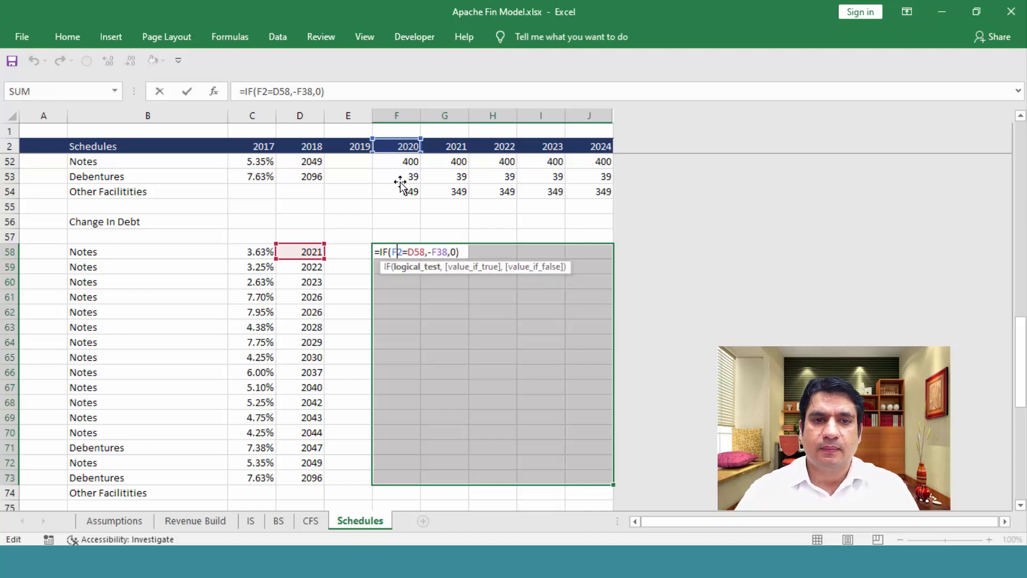
text($)
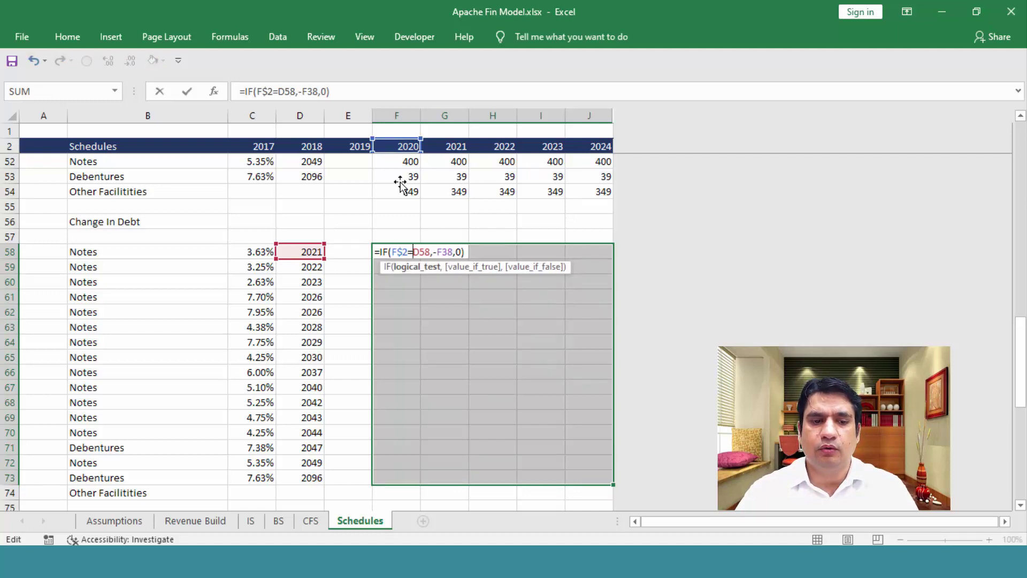
key(Left)
key(Left)
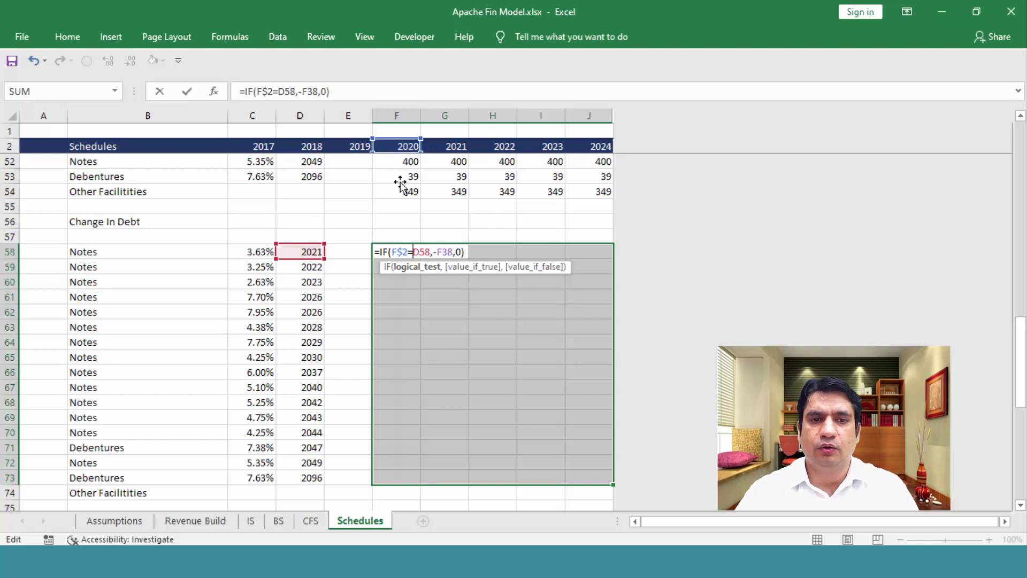
text($)
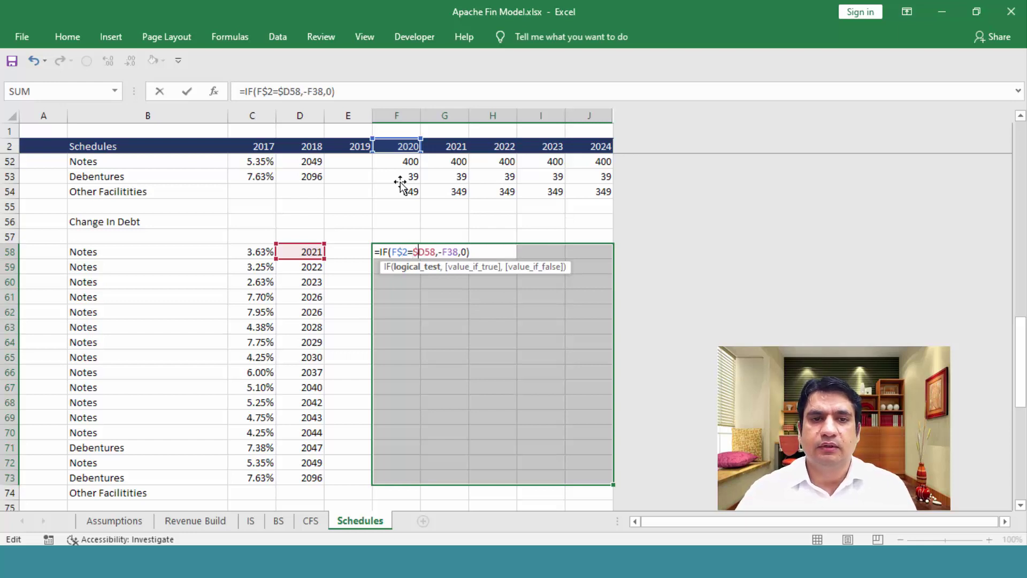
key(Return)
Fill the repayment formula down and across the whole F58:J73 range, and select G58 to check it
key(ctrl+d)
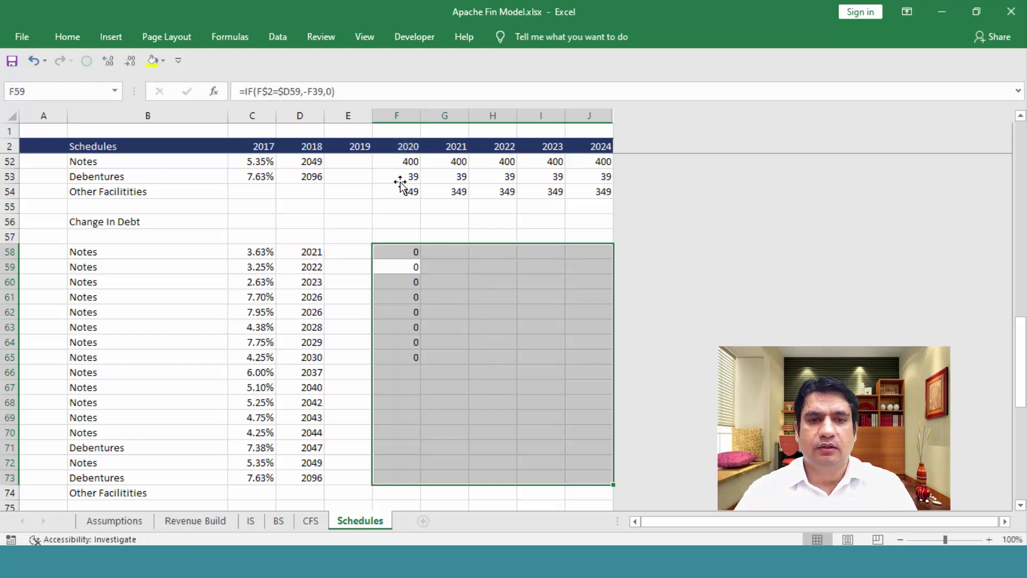
key(ctrl+r)
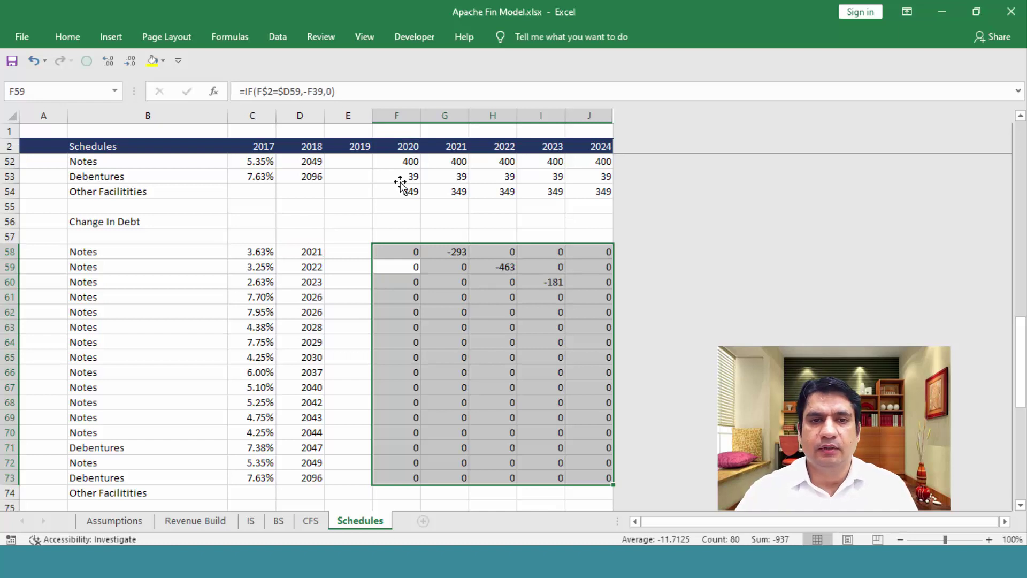
key(Right)
key(Up)
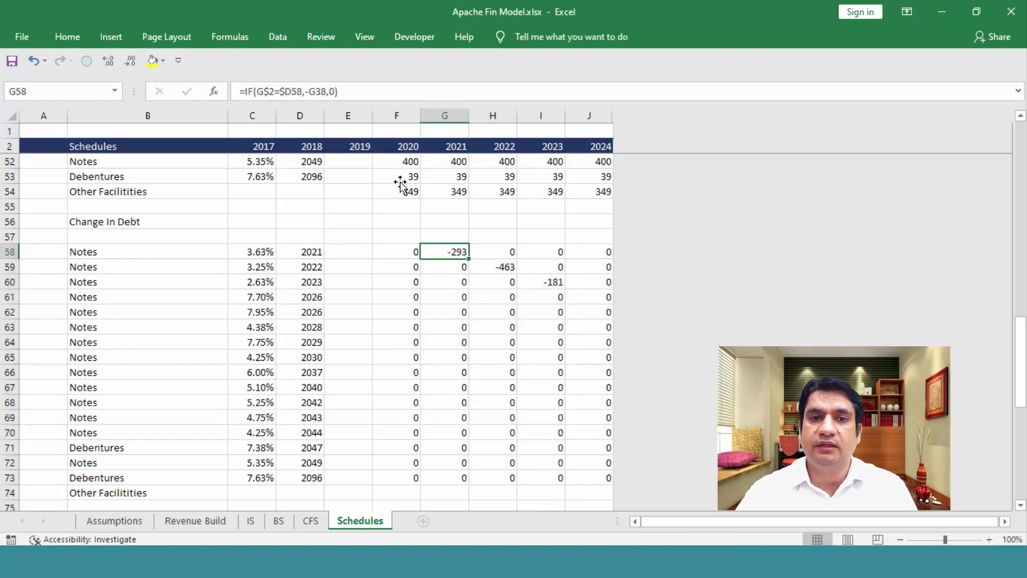
Check the repayments in the 2021 to 2024 columns of the Change In Debt section against the maturity years in column D
key(ctrl+space)
key(Left)
key(Left)
key(Left)
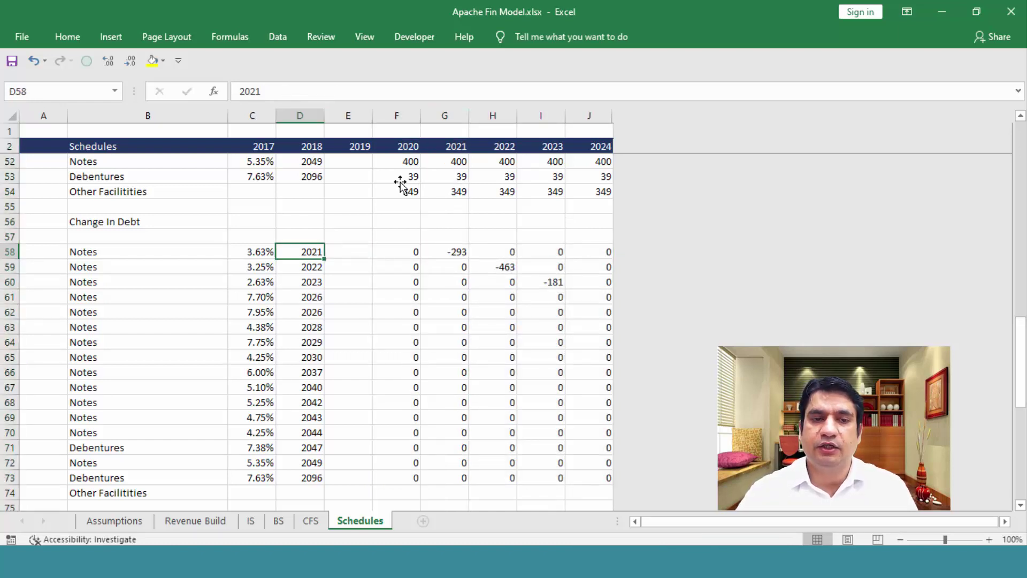
key(Right)
key(Right)
key(Right)
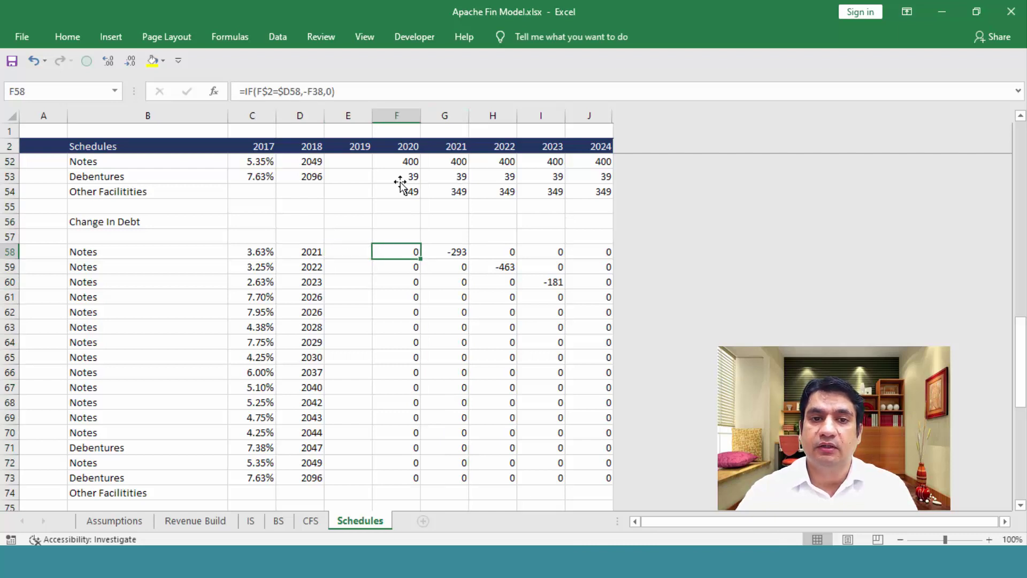
key(ctrl+space)
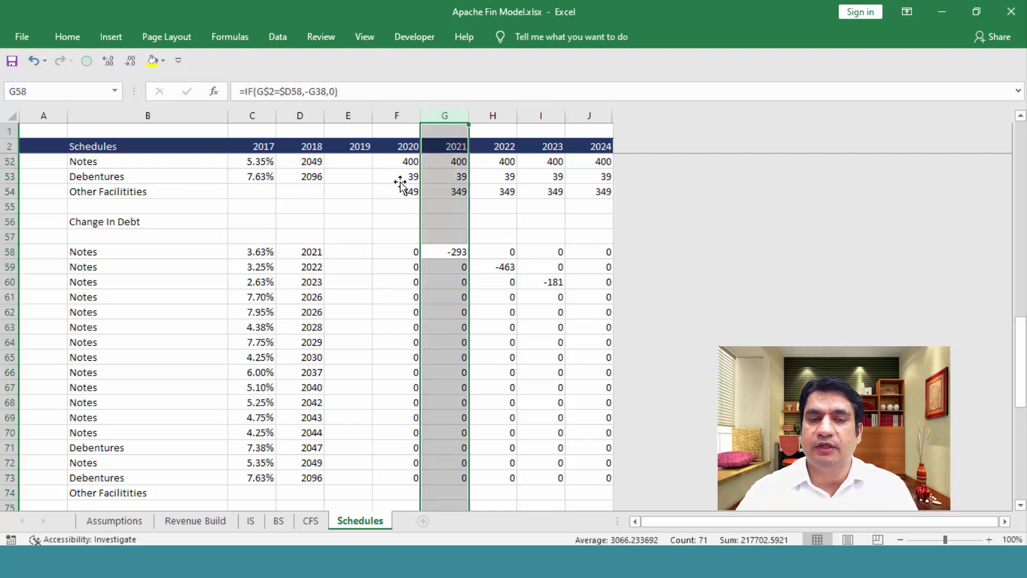
key(Down)
key(Right)
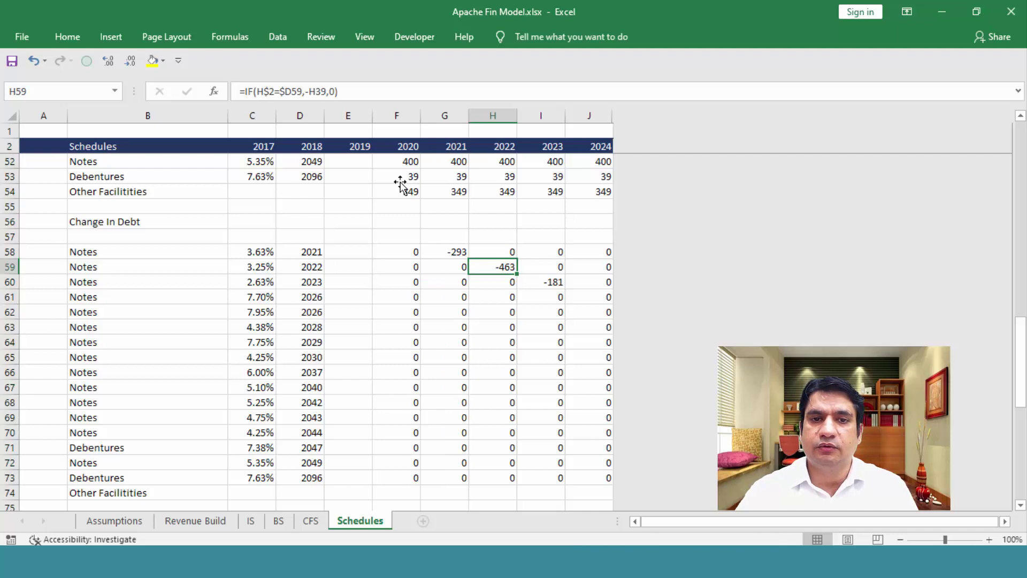
key(ctrl+space)
key(Down)
key(Right)
key(ctrl+space)
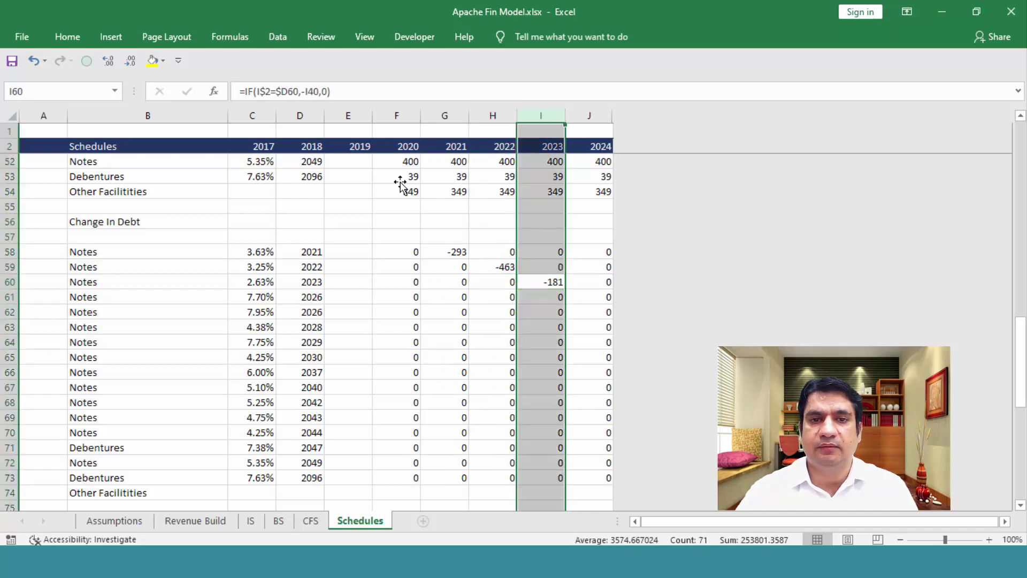
key(Right)
key(ctrl+space)
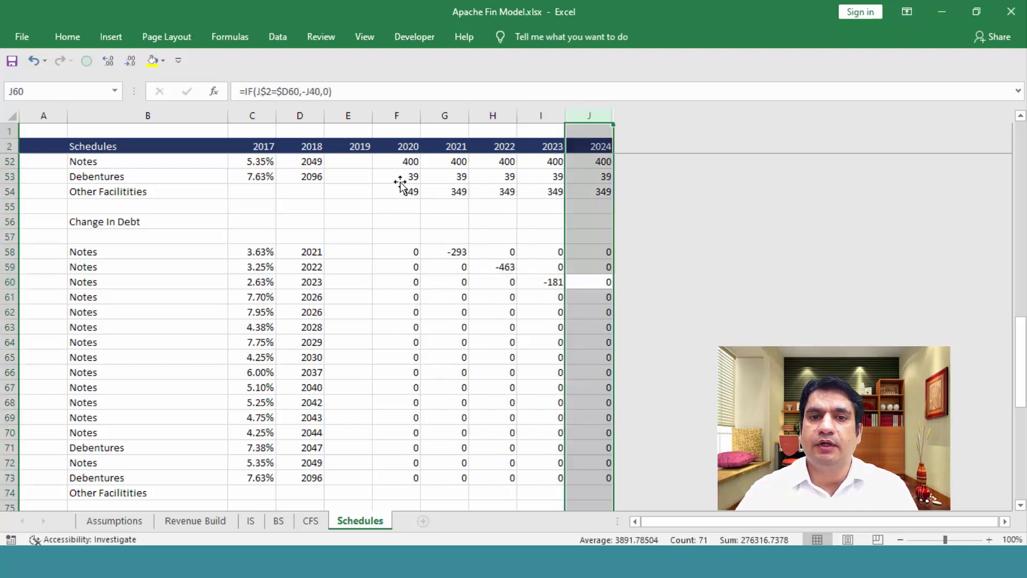
Review the notes' maturity years in column D of the Change In Debt section, selecting D60:D61
key(Down)
key(Left)
key(Left)
key(Left)
key(Left)
key(Left)
key(Left)
key(Up)
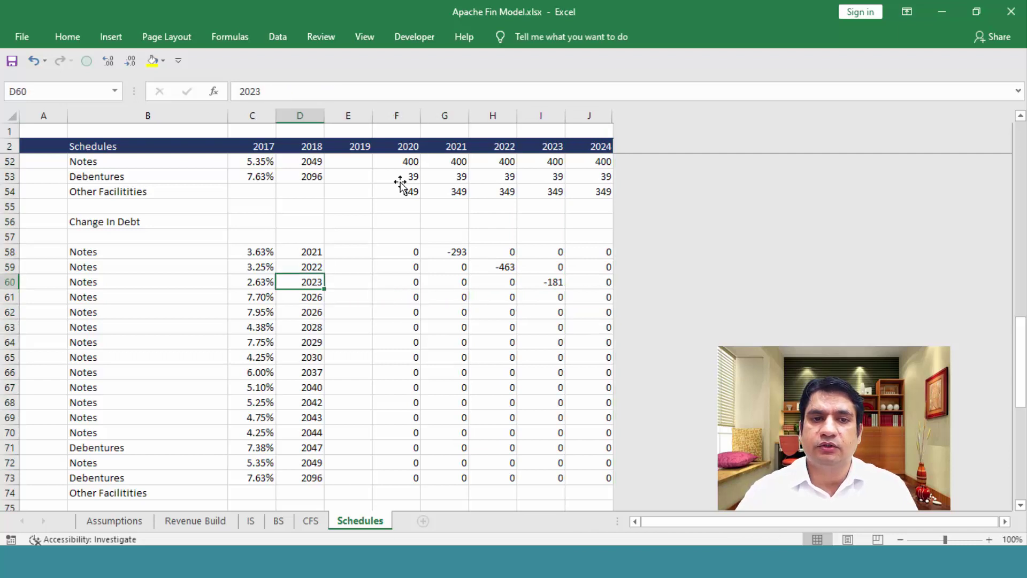
key(shift+Down)
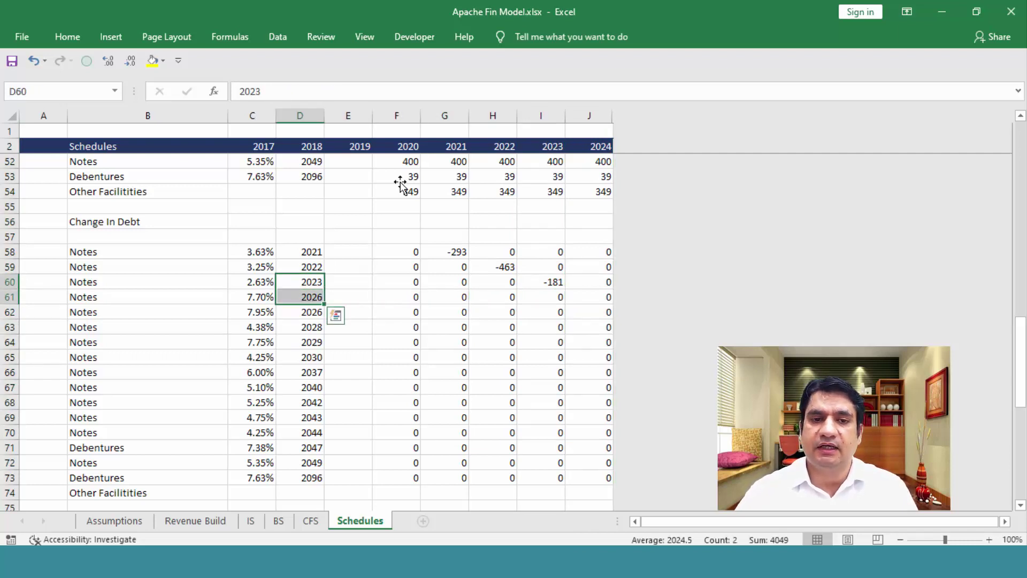
Switch to the Apache 10K PDF in Adobe Reader and examine the coupon rates and due years in the debt table on page 92
key(alt+Tab)
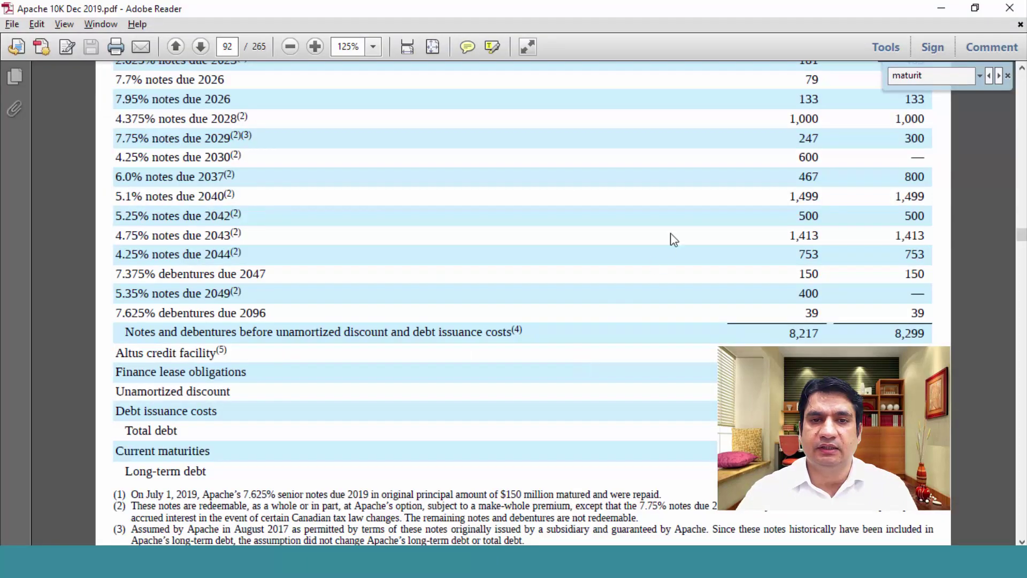
key(ctrl+f)
key(Escape)
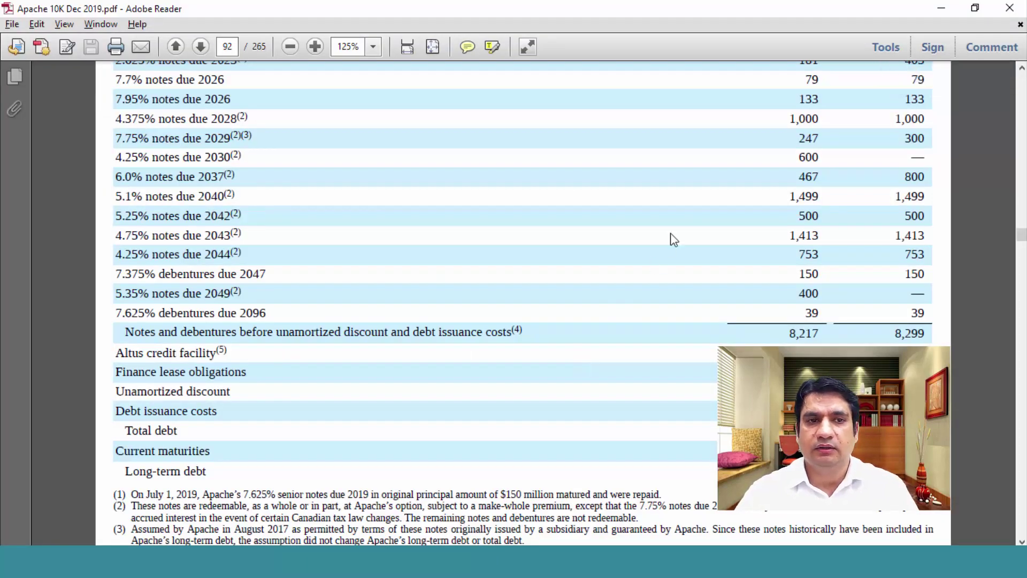
scroll(669, 233, up, 1)
scroll(670, 233, up, 5)
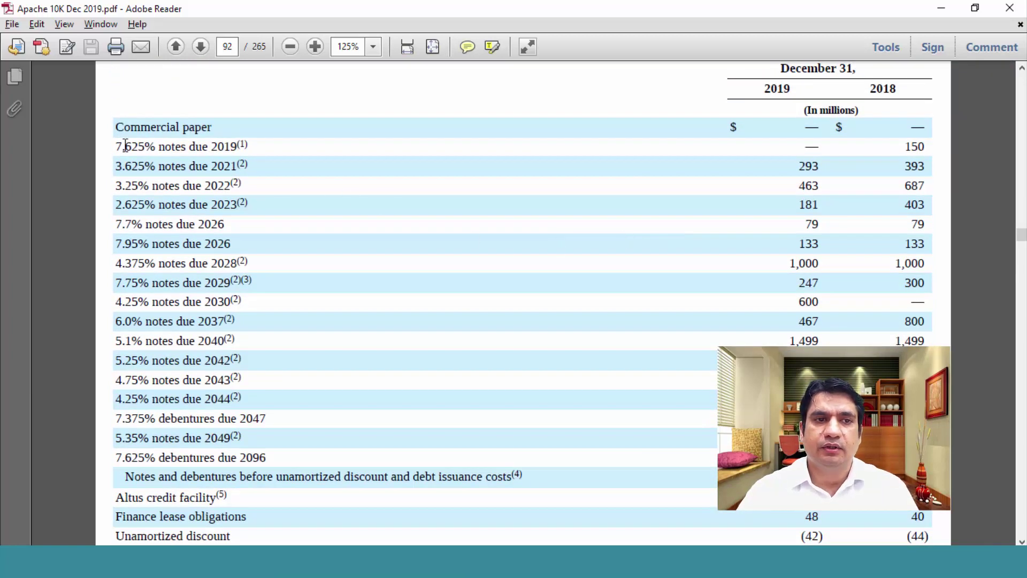
drag(124, 193, 125, 386)
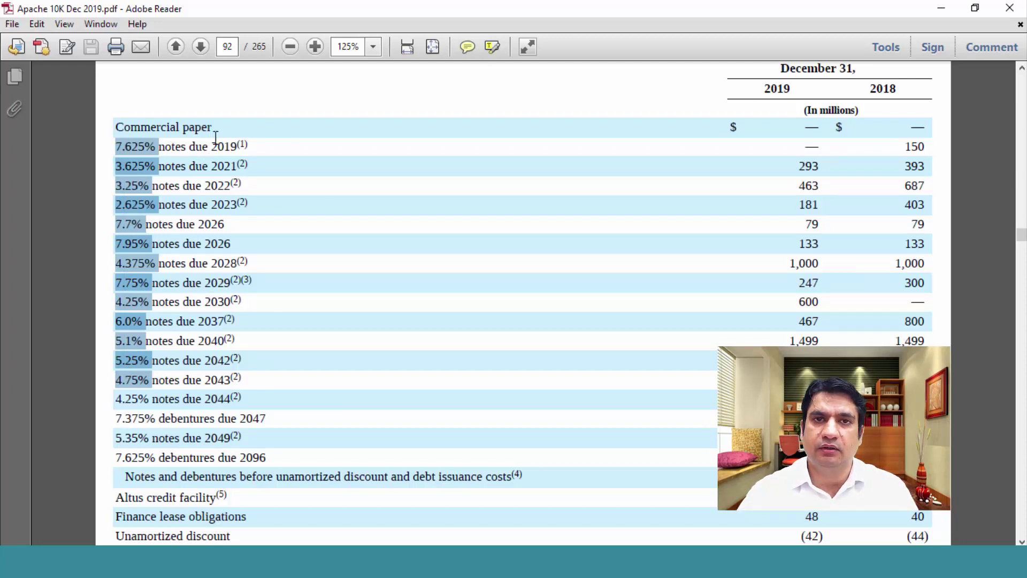
drag(215, 138, 227, 397)
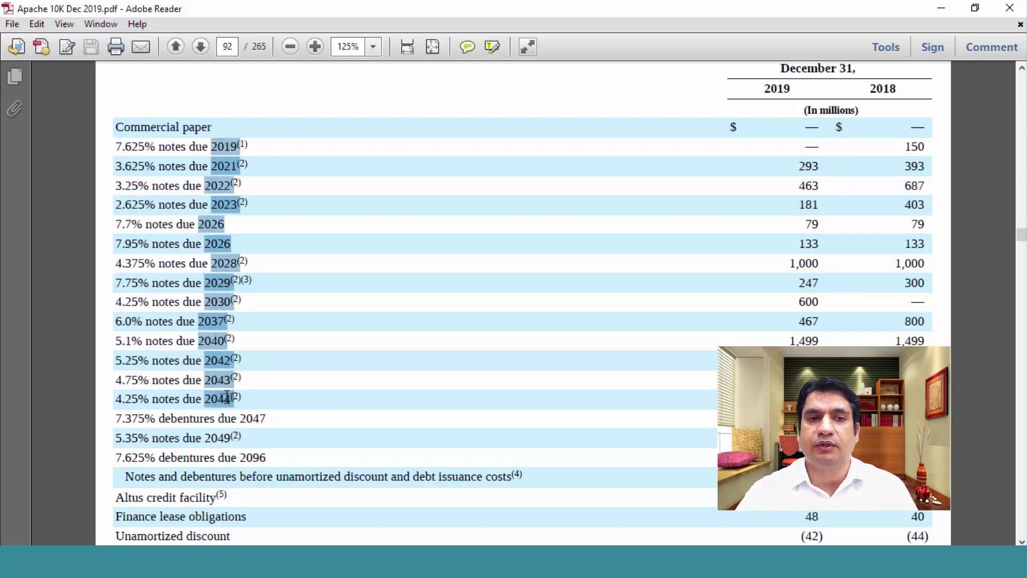
click(519, 272)
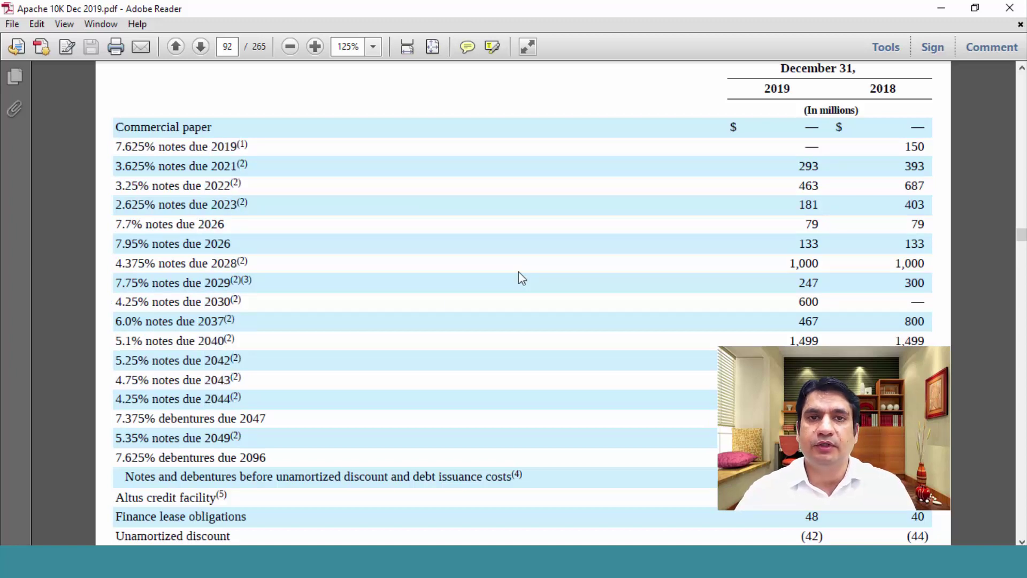
Return to the Excel model, test the second note's repayment by setting the maturity year in D59 to 2020, and undo that change
key(alt+Tab)
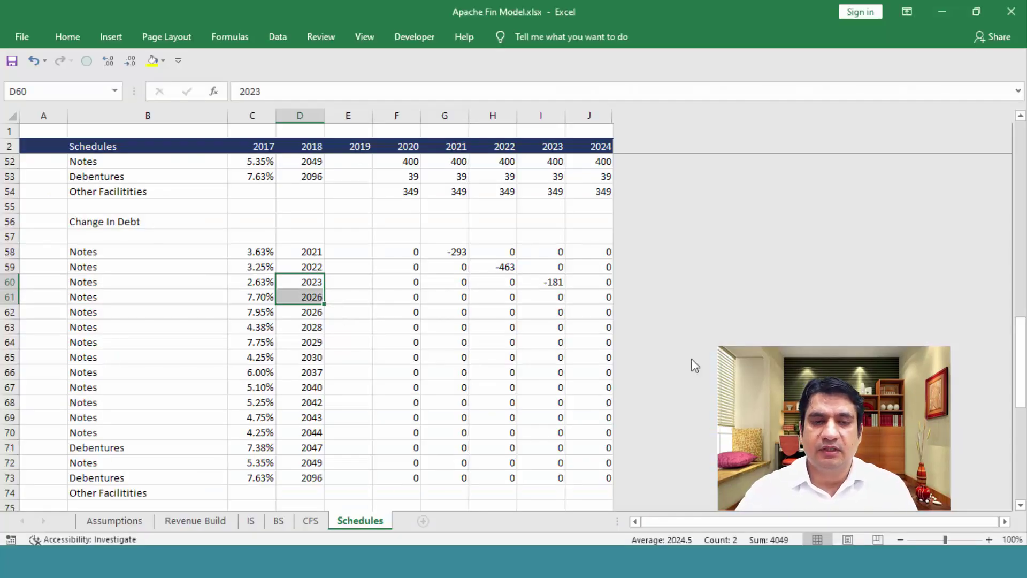
key(Right)
key(Right)
key(Left)
key(Left)
key(Up)
key(Up)
key(Down)
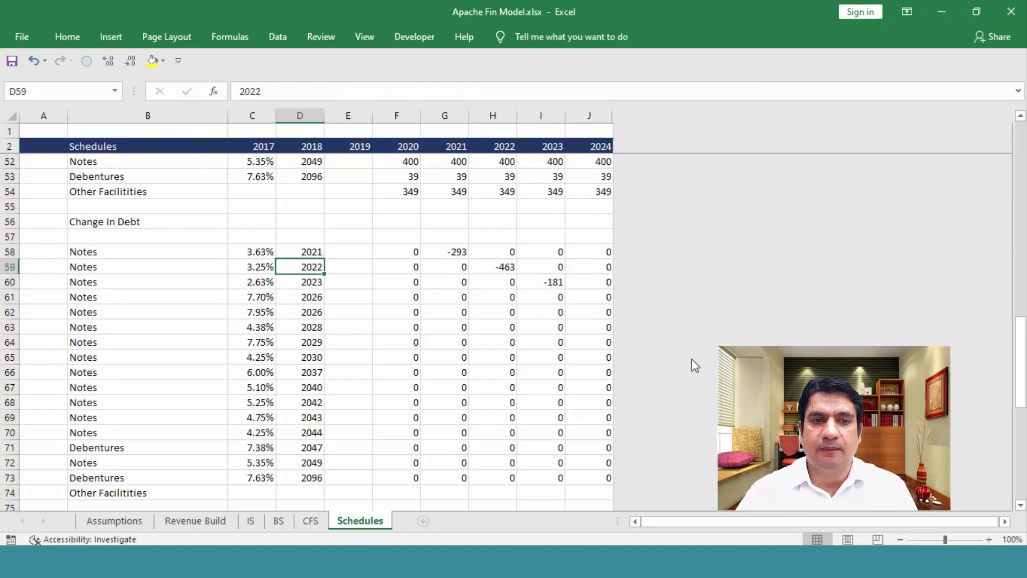
key(F2)
text(2020)
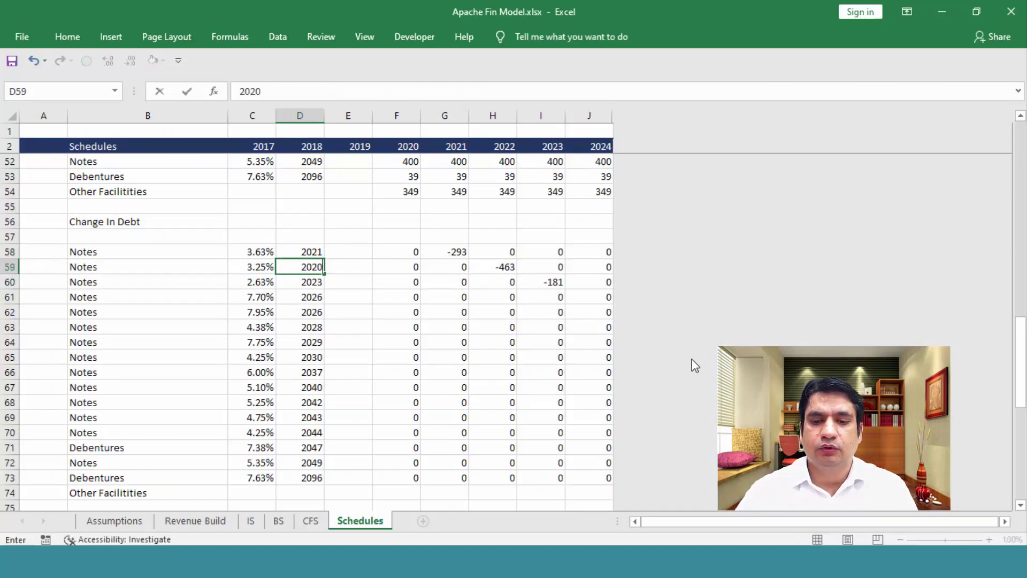
key(ctrl+Return)
key(Right)
key(Right)
key(Right)
key(Right)
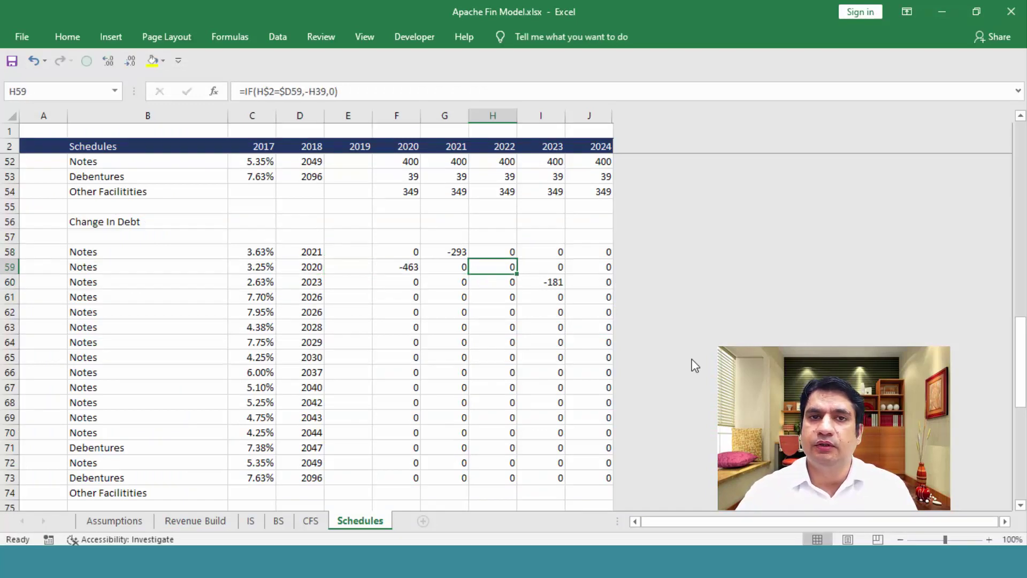
key(Left)
key(Left)
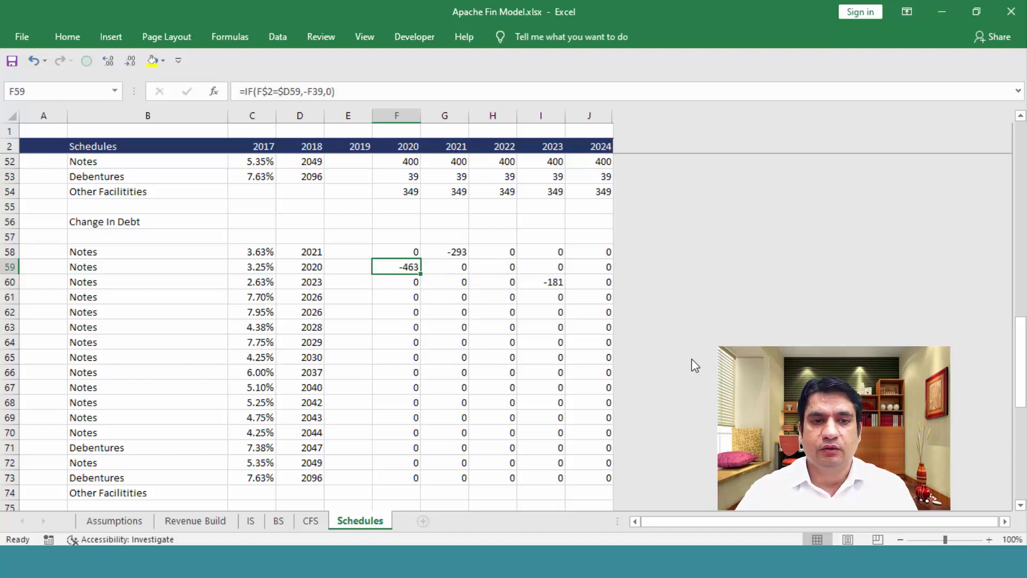
key(Left)
key(Left)
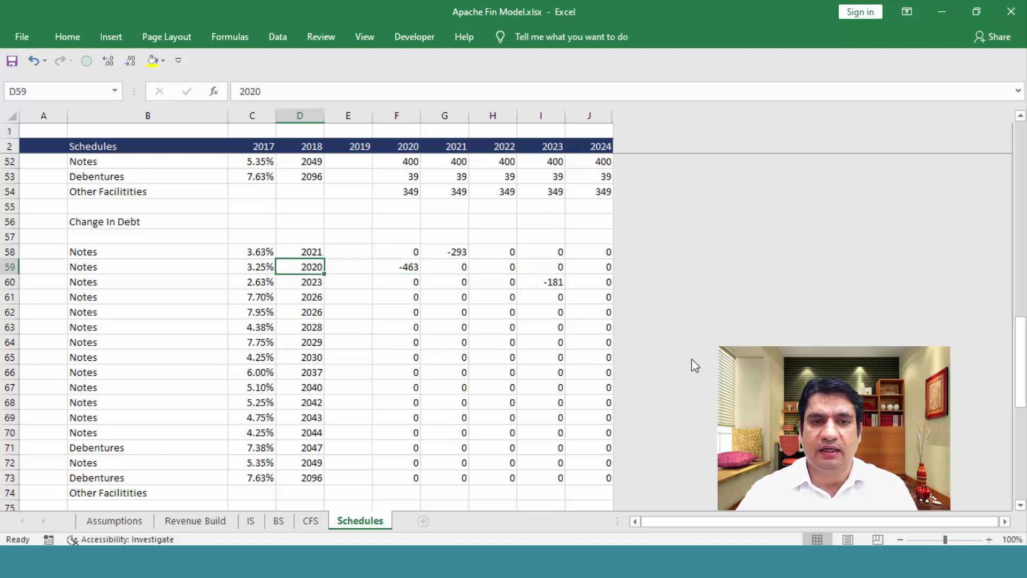
key(ctrl+z)
Select the repayment range F58:J73 in the Change In Debt section to review it
key(Right)
key(Right)
key(Up)
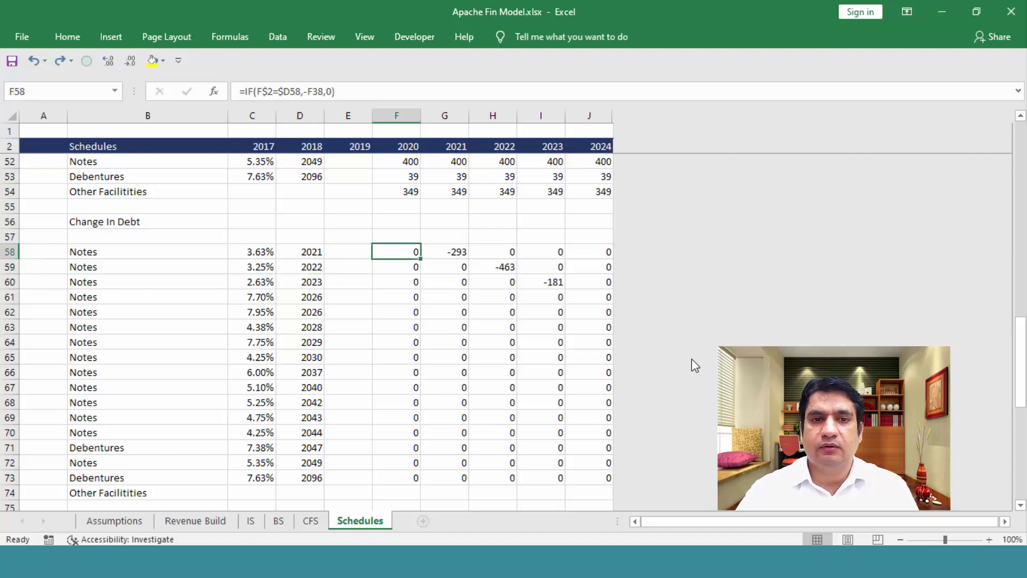
key(ctrl+shift+Down)
key(ctrl+shift+Right)
key(Down)
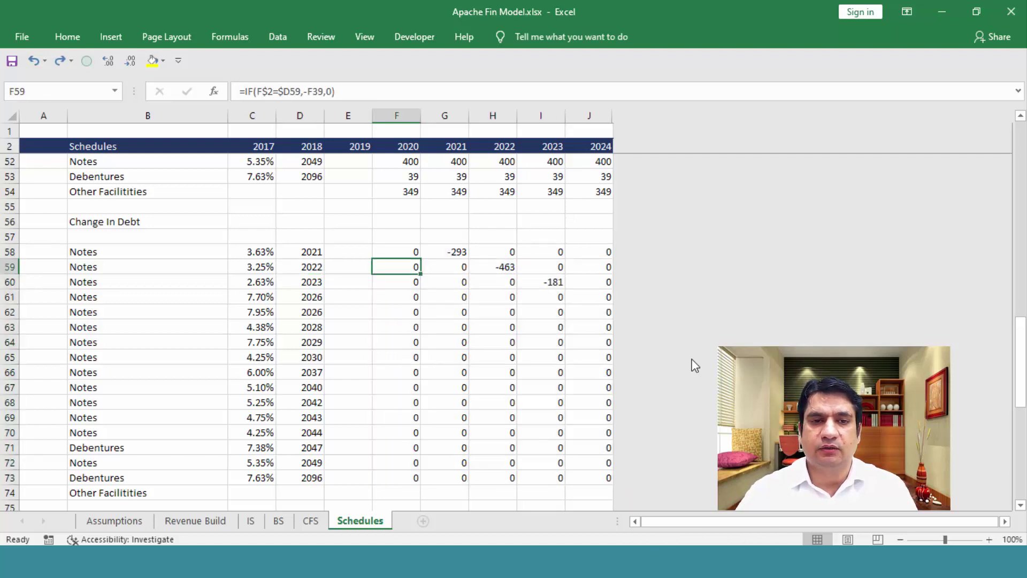
key(Up)
key(Up)
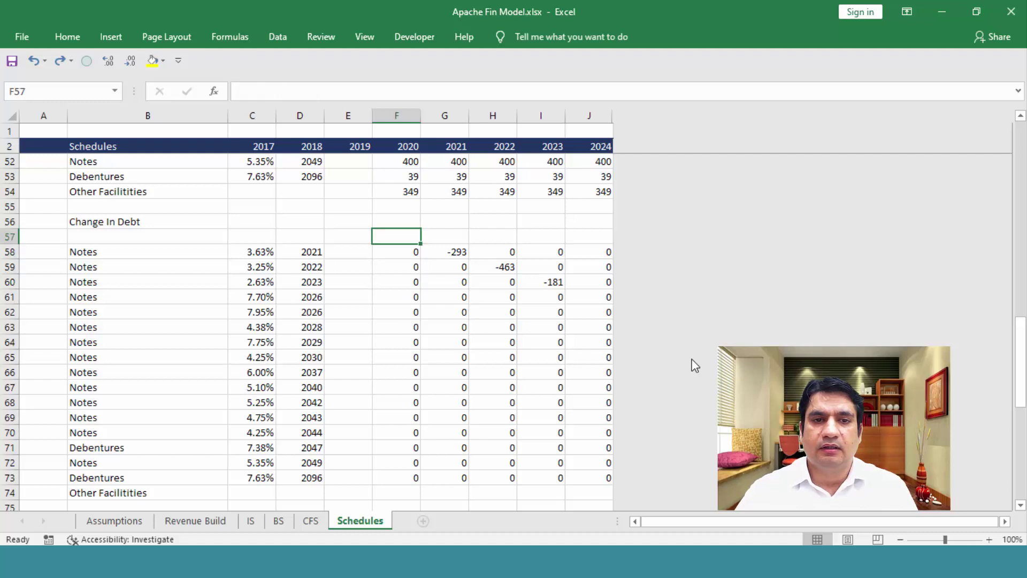
key(Down)
key(ctrl+shift+Down)
key(ctrl+shift+Right)
key(Down)
key(Up)
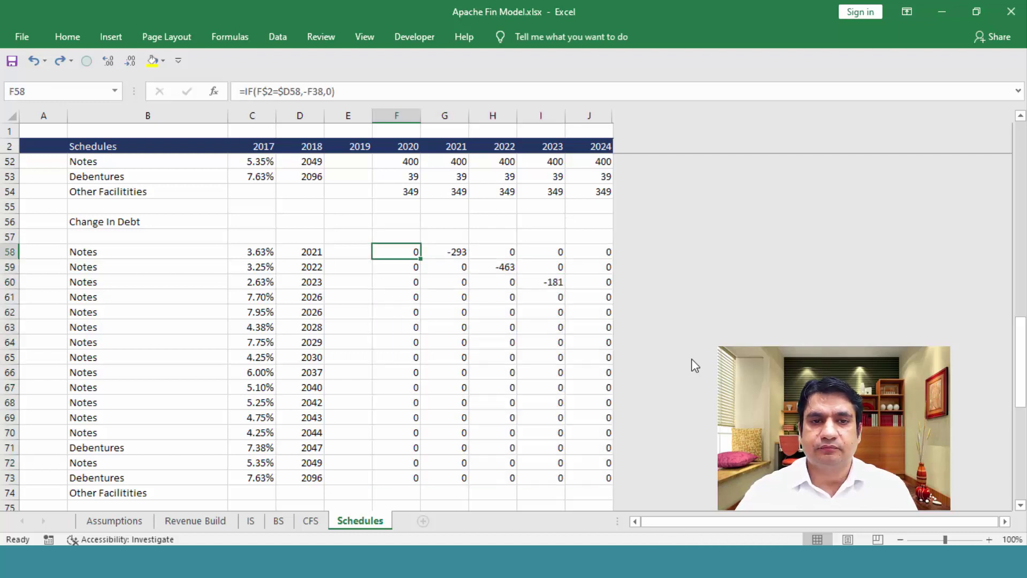
key(ctrl+shift+Down)
key(ctrl+shift+Right)
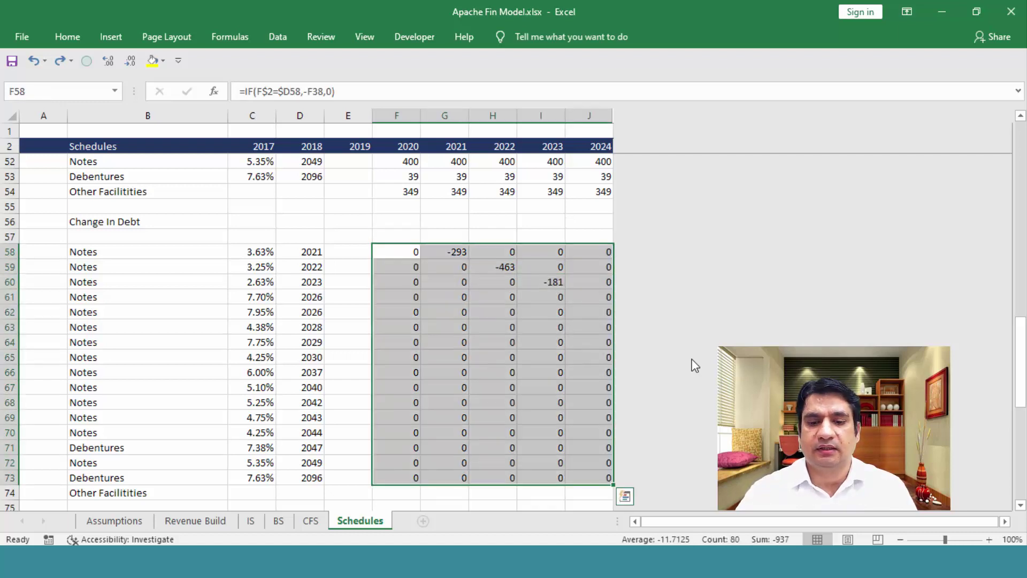
Go to F33 and examine the Free Cash For Debt calculation above the Opening Debt section
key(Up)
key(ctrl+Up)
key(ctrl+Up)
key(ctrl+Up)
key(ctrl+Up)
key(ctrl+Up)
key(ctrl+Up)
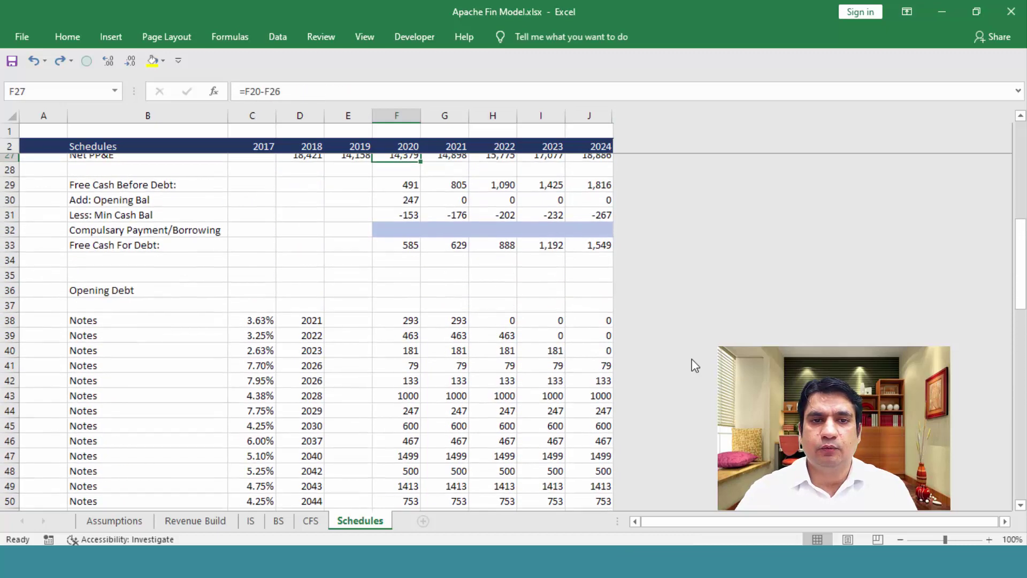
key(Down)
key(Down)
key(Down)
key(Down)
key(Down)
key(Down)
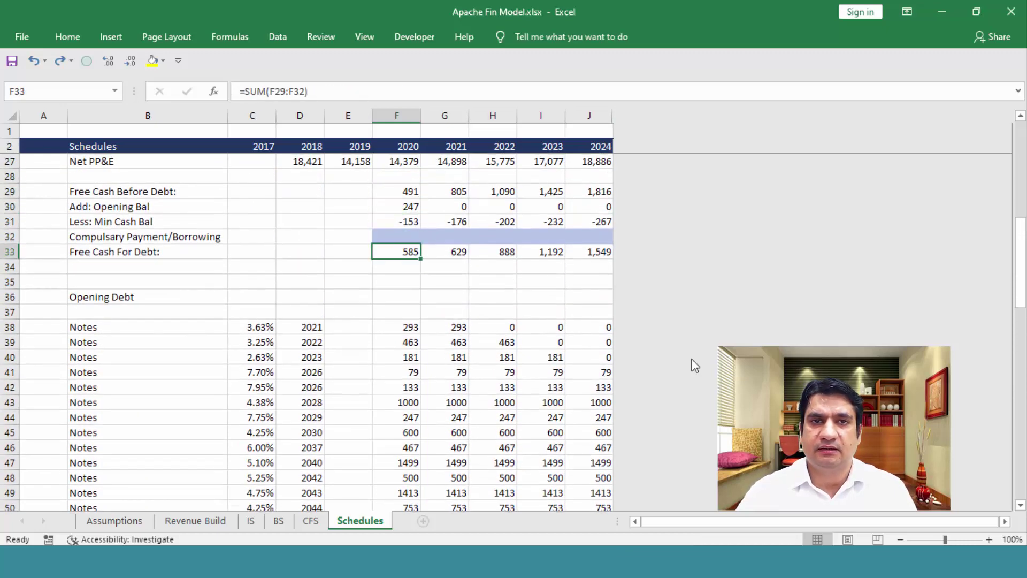
key(Down)
key(Up)
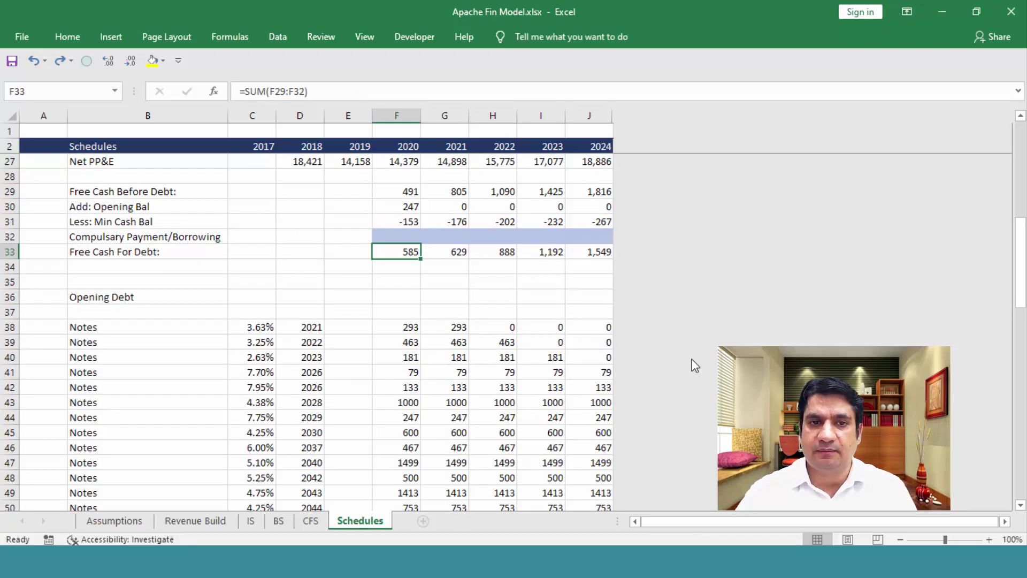
Review the Opening Debt and Change In Debt rows in column F, and return to the Less: Min Cash Bal row
key(Down)
key(Down)
key(Down)
key(Down)
key(Down)
key(Down)
key(Down)
key(Down)
key(Down)
key(Down)
key(Down)
key(Down)
key(Down)
key(Down)
key(Down)
key(Down)
key(Down)
key(Down)
key(Down)
key(Down)
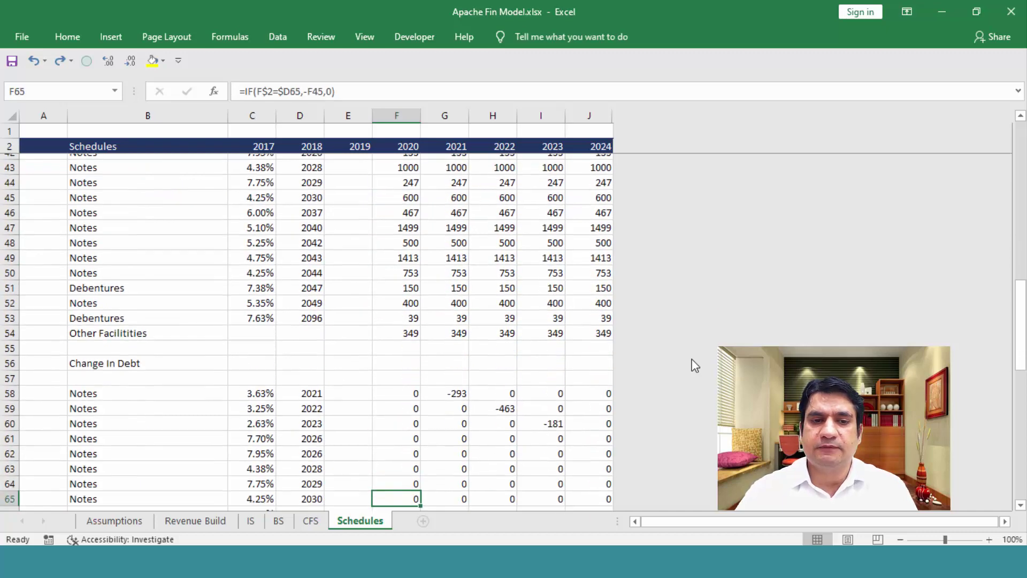
key(Up)
key(Up)
key(Up)
key(Up)
key(Up)
key(Up)
key(Up)
key(Up)
key(Up)
key(Up)
key(Up)
key(Up)
key(Up)
key(Up)
key(Up)
key(Up)
key(Up)
key(Up)
key(Up)
key(Up)
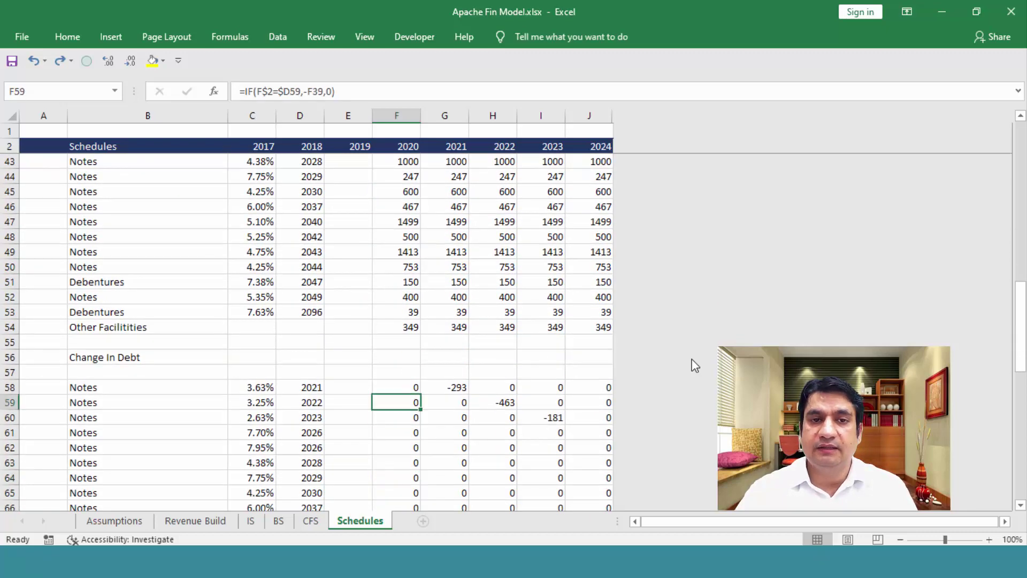
key(Down)
key(Down)
key(Down)
key(Down)
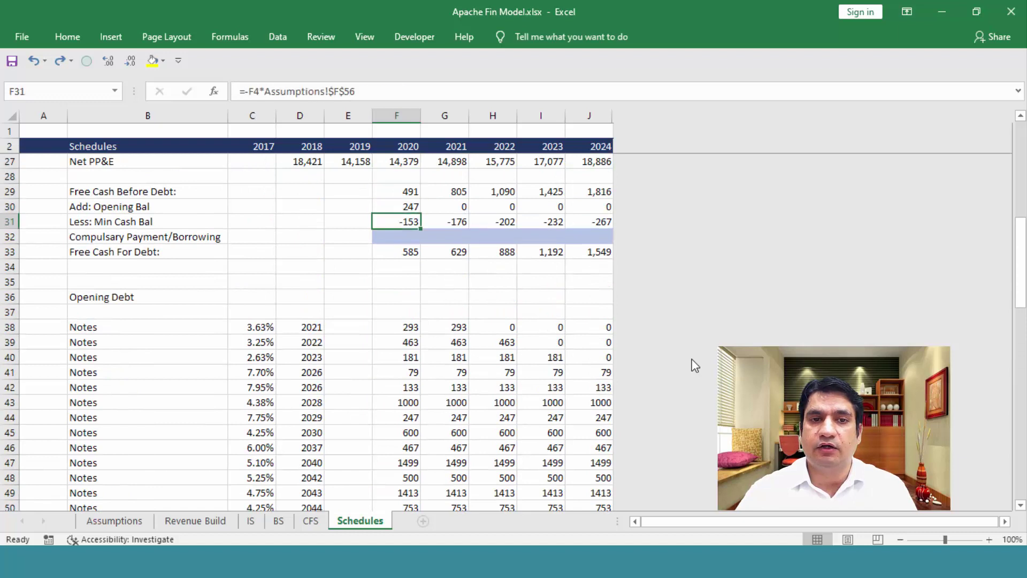
Select the entire Less: Min Cash Bal row, followed by the Free Cash For Debt row, to compare their yearly figures
key(Down)
key(Up)
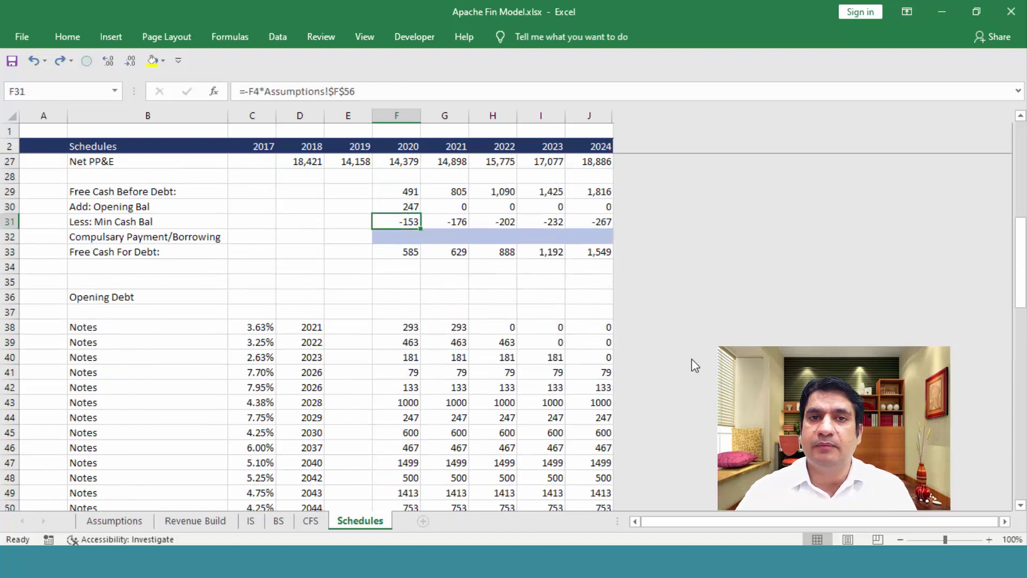
key(Down)
key(Up)
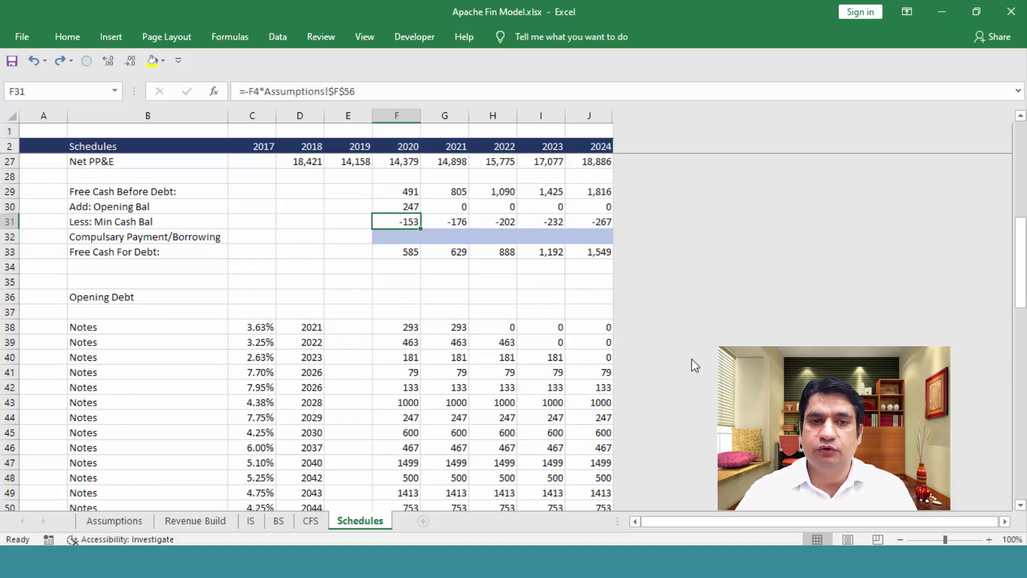
key(shift+space)
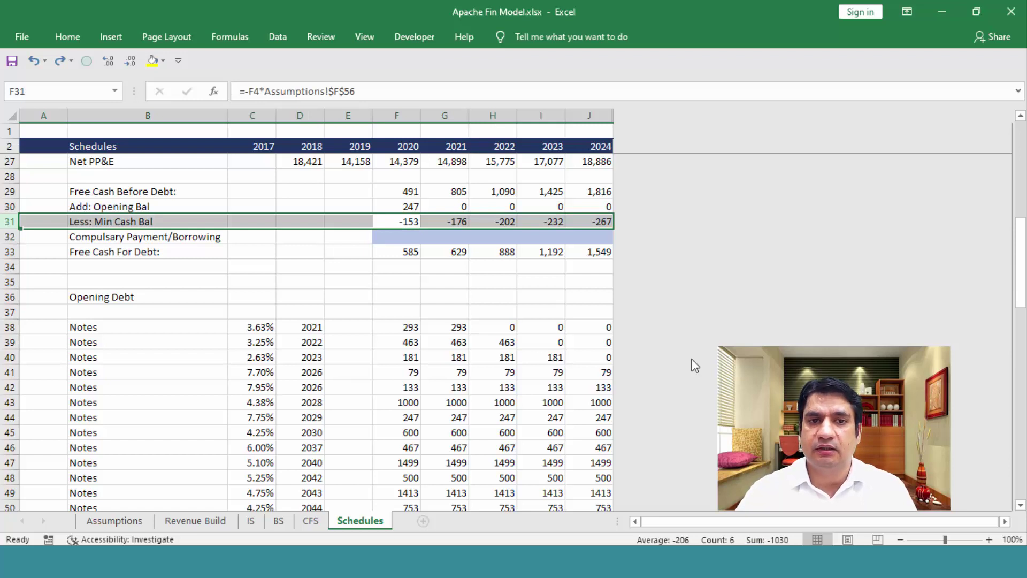
key(Down)
key(Down)
key(shift+space)
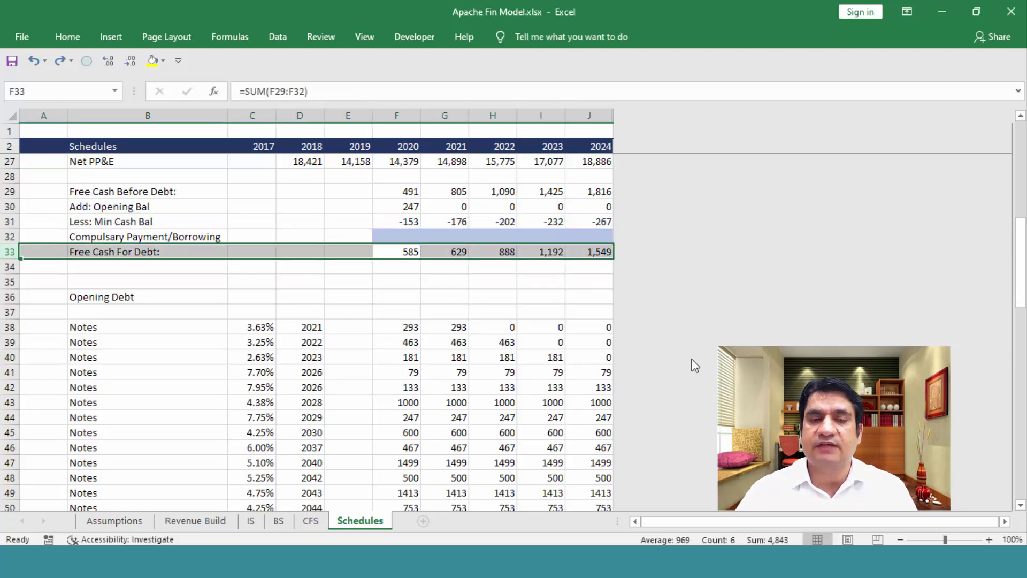
Review column F from the Free Cash For Debt row through Opening Debt and Change In Debt, ending at the first note's repayment in F58
key(Down)
key(Up)
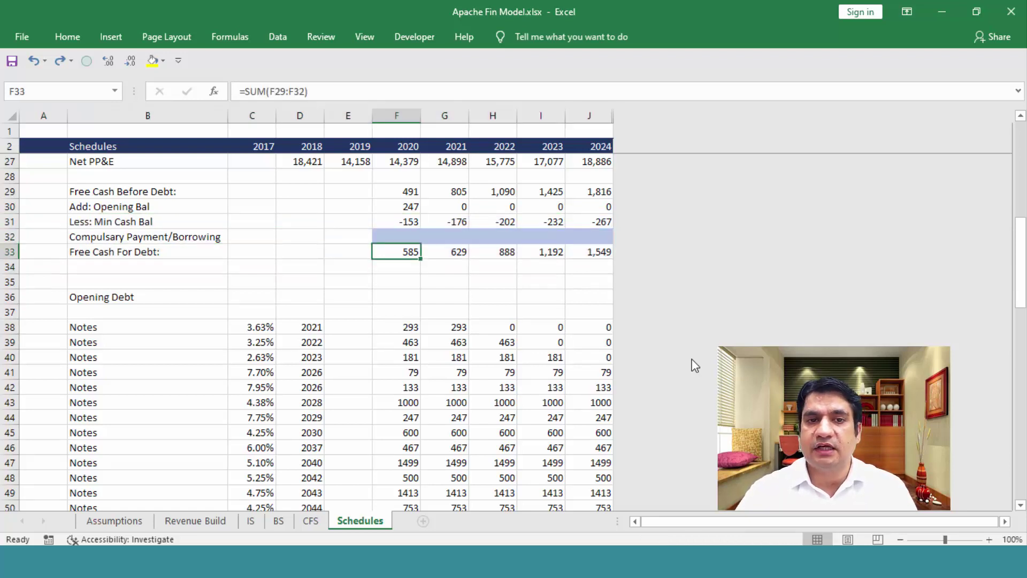
key(shift+space)
key(Down)
key(Down)
key(Down)
key(Down)
key(Down)
key(Down)
key(Down)
key(Down)
key(Down)
key(Down)
key(Down)
key(Down)
key(Down)
key(Down)
key(Down)
key(Down)
key(Down)
key(Down)
key(Down)
key(Down)
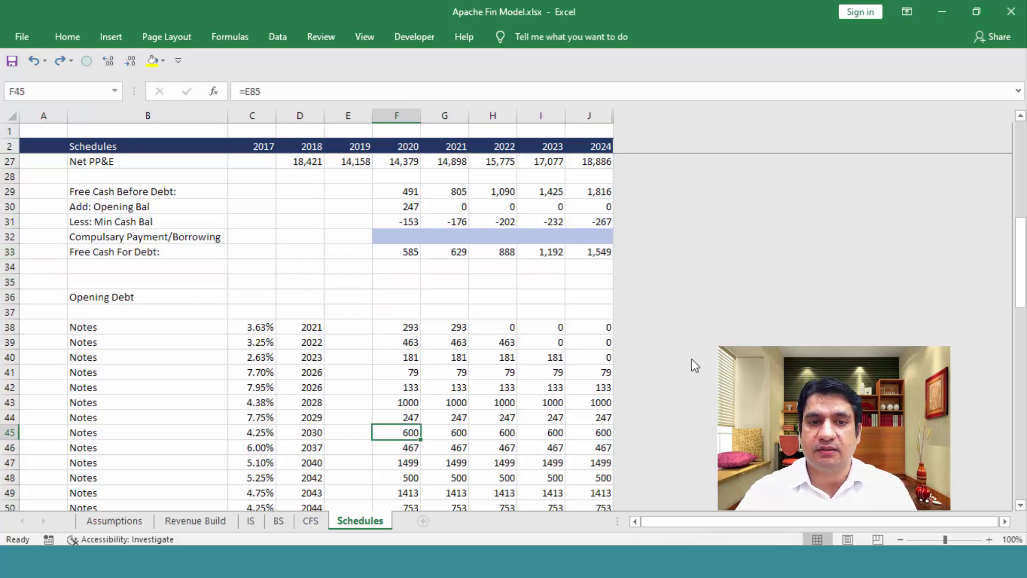
key(Down)
key(Down)
key(Down)
key(Down)
key(Down)
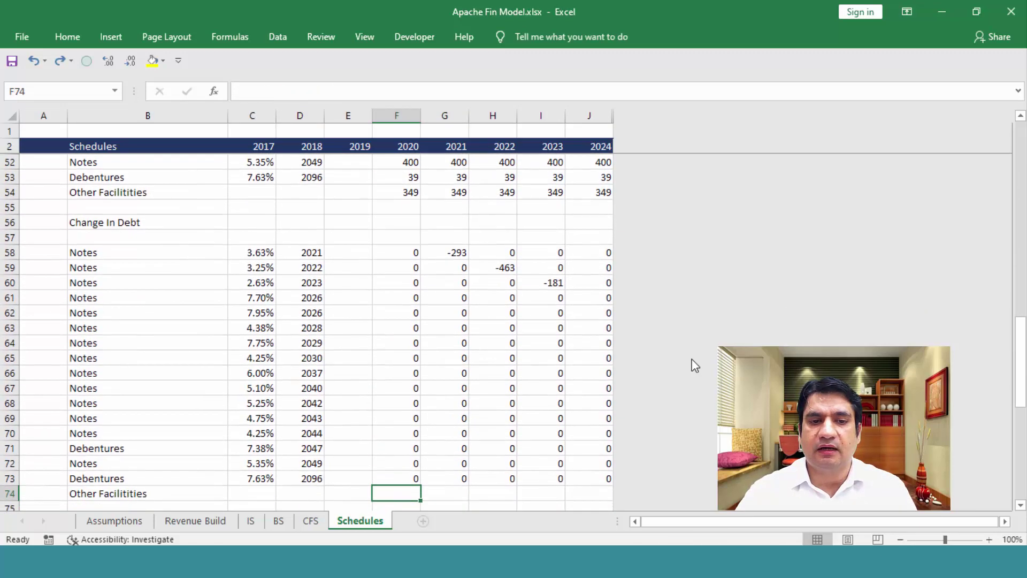
key(Up)
key(ctrl+Up)
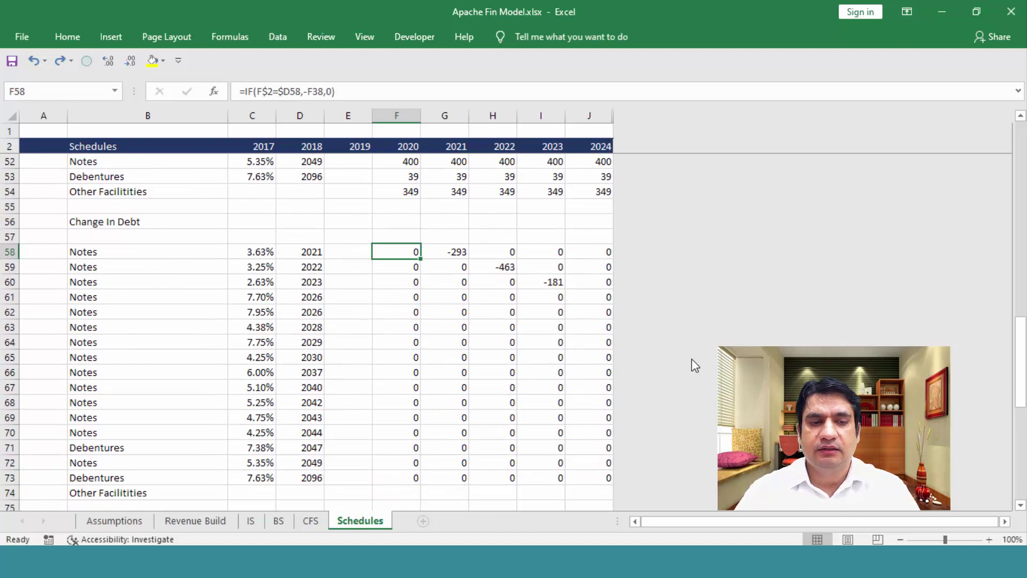
key(F2)
key(BackSpace)
key(BackSpace)
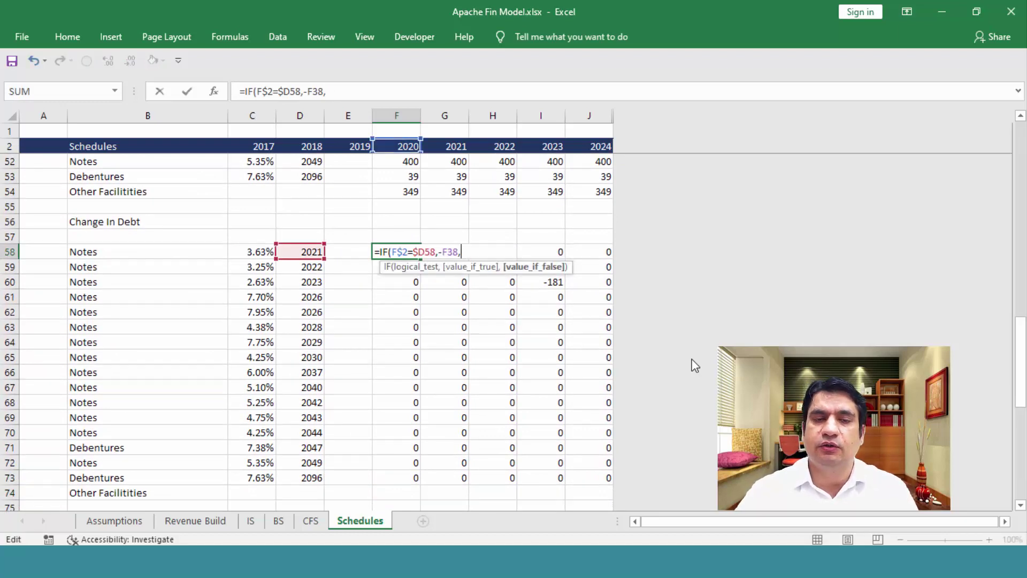
key(Escape)
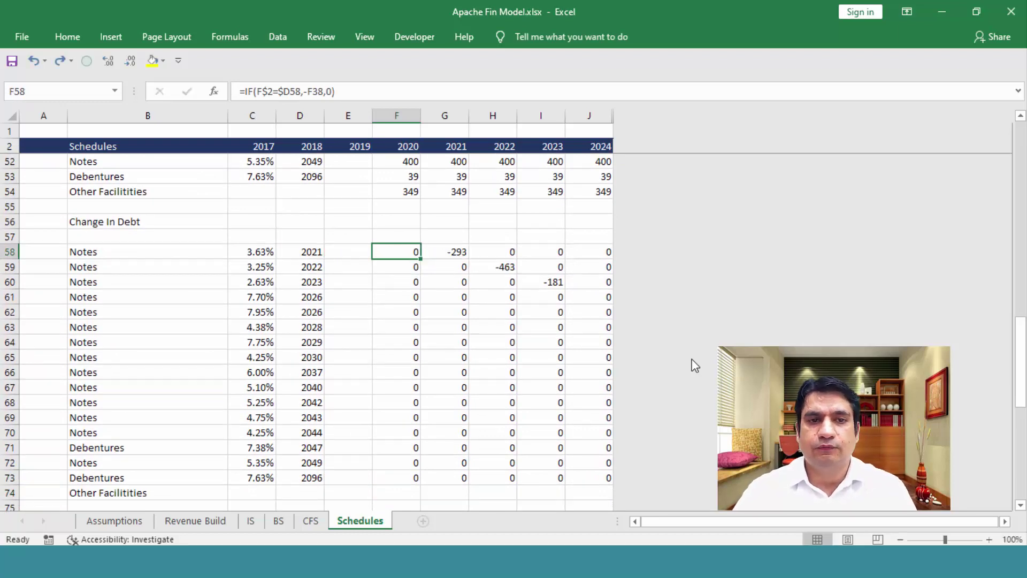
Set the maturity years of the first two Change In Debt notes, D58:D59, to 2020
key(Left)
key(Left)
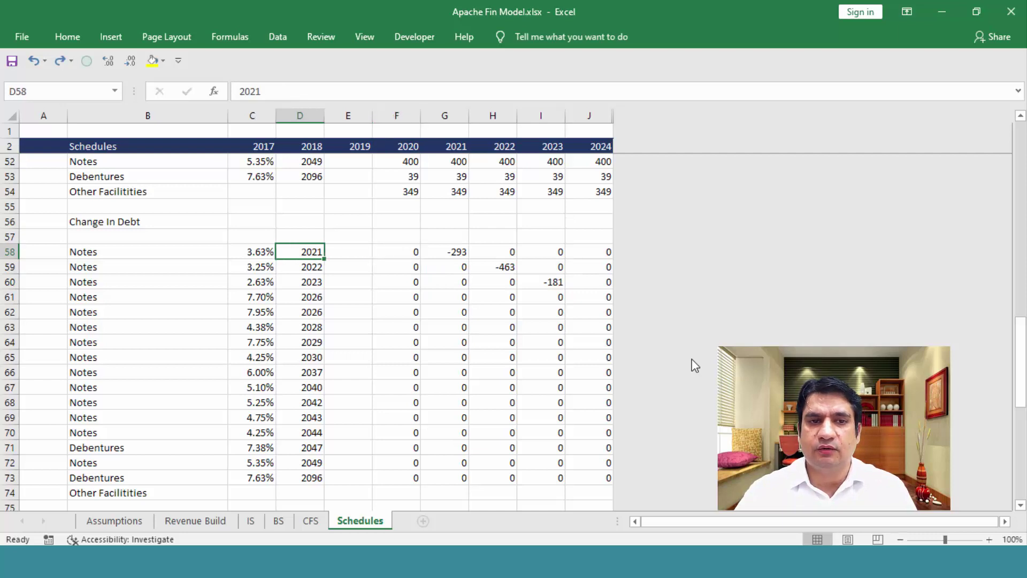
key(shift+Down)
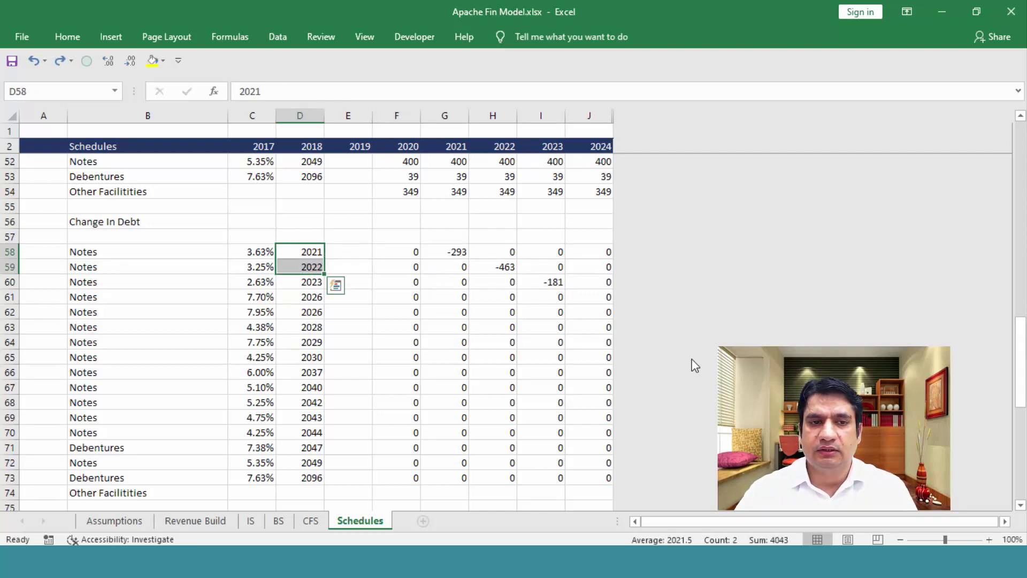
text(2020)
key(ctrl+Return)
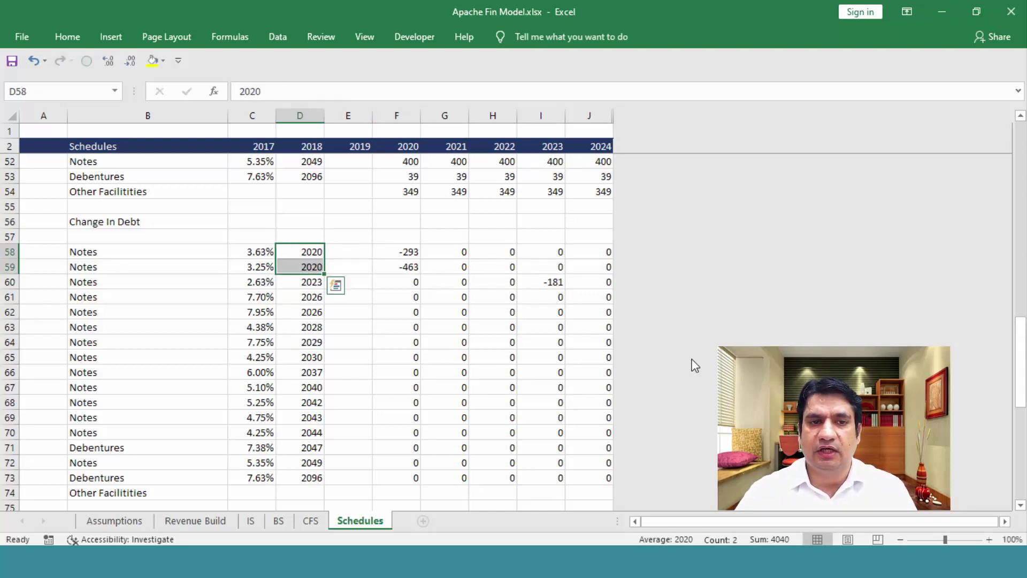
Select the 2020 repayments of the first two notes, F58:F59, and undo the maturity year change in D58:D59
key(Right)
key(Right)
key(shift+Down)
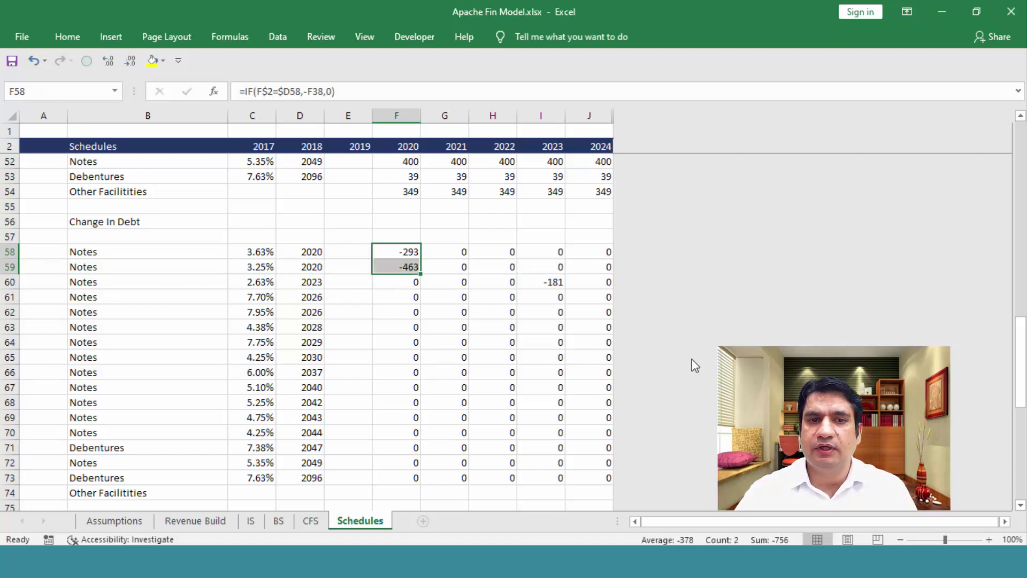
key(Left)
key(Left)
key(ctrl+z)
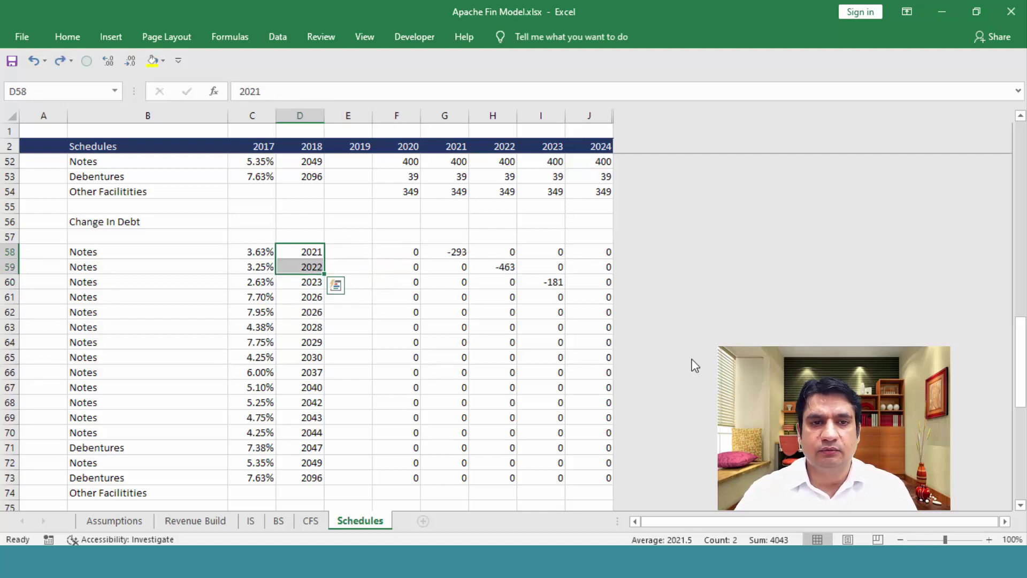
Set the maturity year of the first Change In Debt note, in D58, to 2020
key(Down)
key(Up)
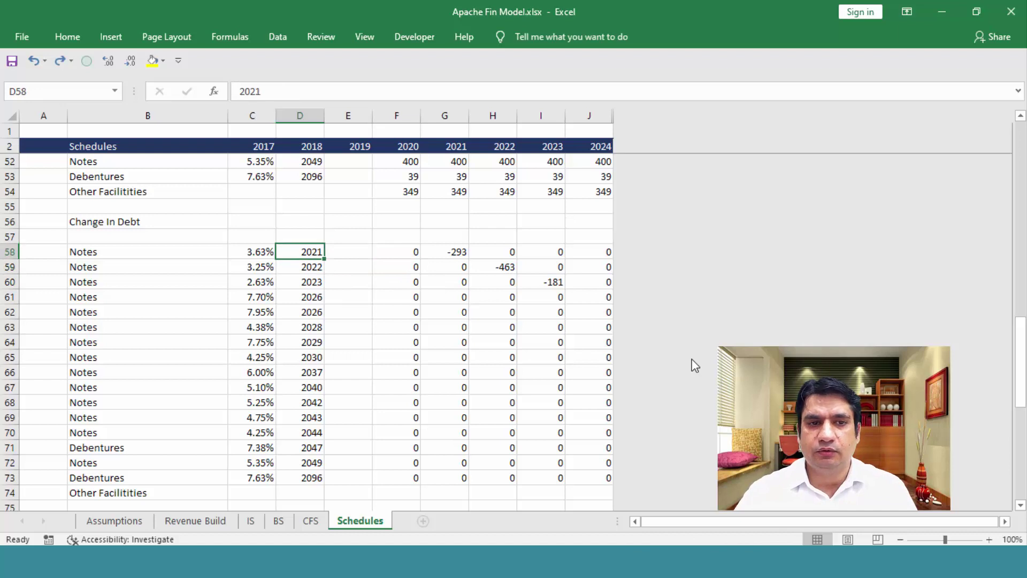
text(2020)
key(Return)
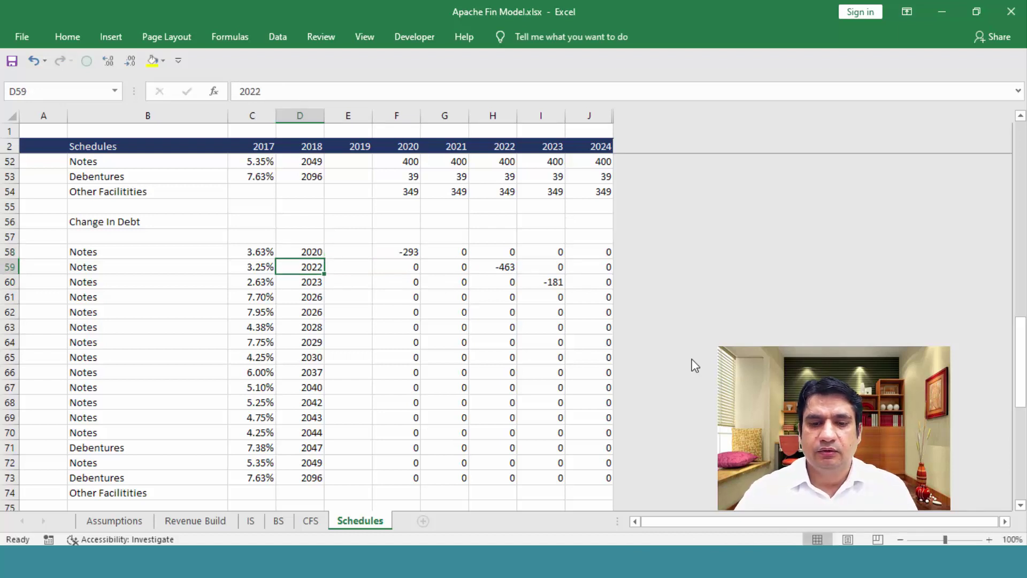
Compare the first note's 2020 repayment in F58 with its maturity year in D58
key(Right)
key(Right)
key(Up)
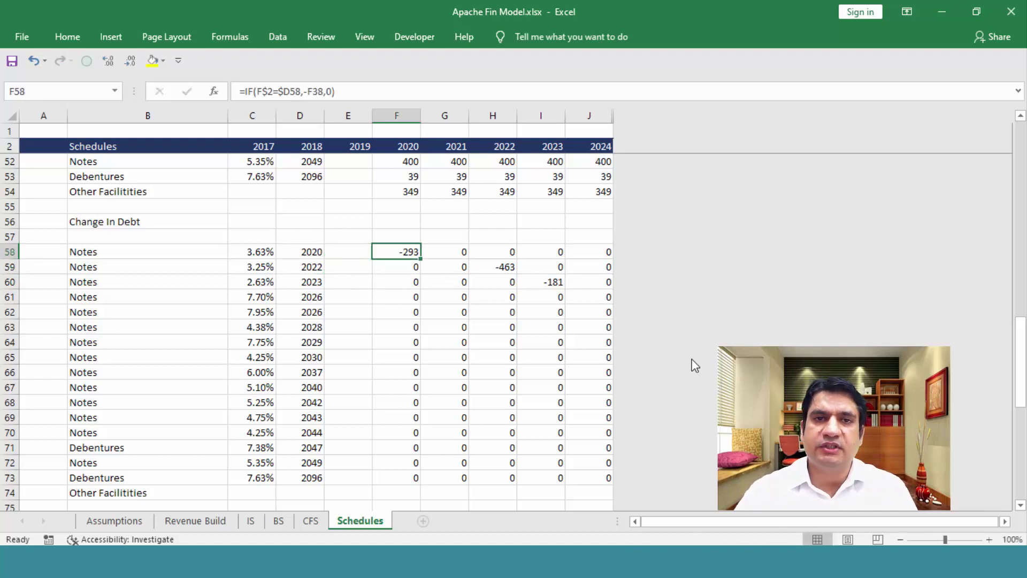
key(Left)
key(Left)
key(Right)
key(Right)
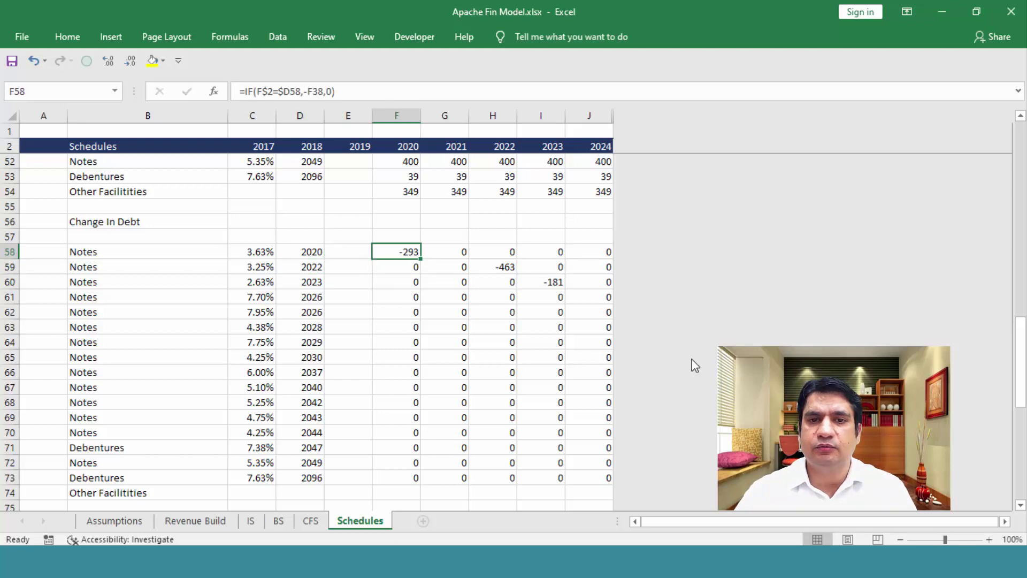
Review the Change In Debt repayment range from F58 and inspect the references in F60's formula without changing it
key(ctrl+shift+Right)
key(ctrl+shift+Down)
key(Down)
key(Down)
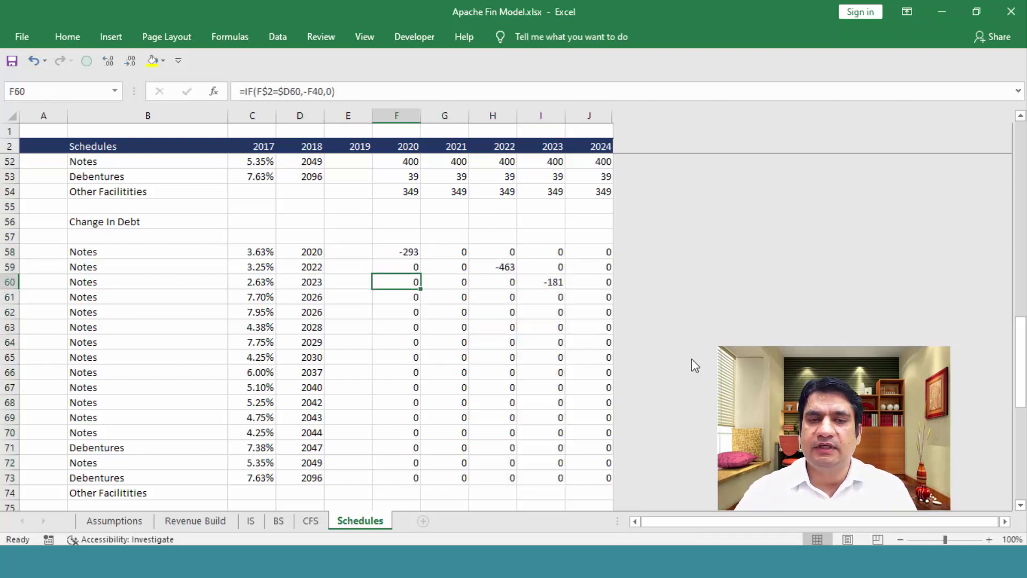
key(Up)
key(Up)
key(Down)
key(Down)
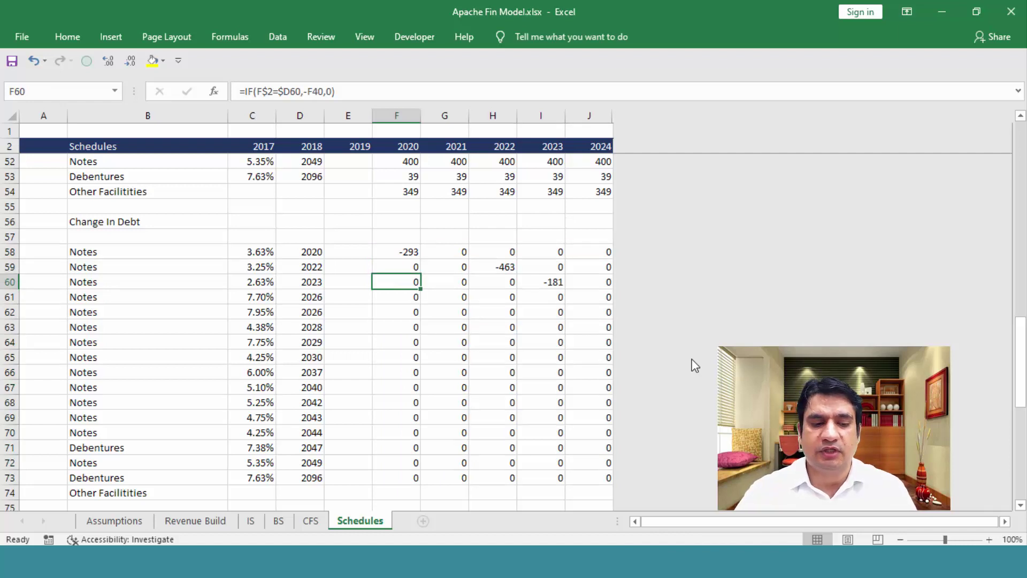
key(F2)
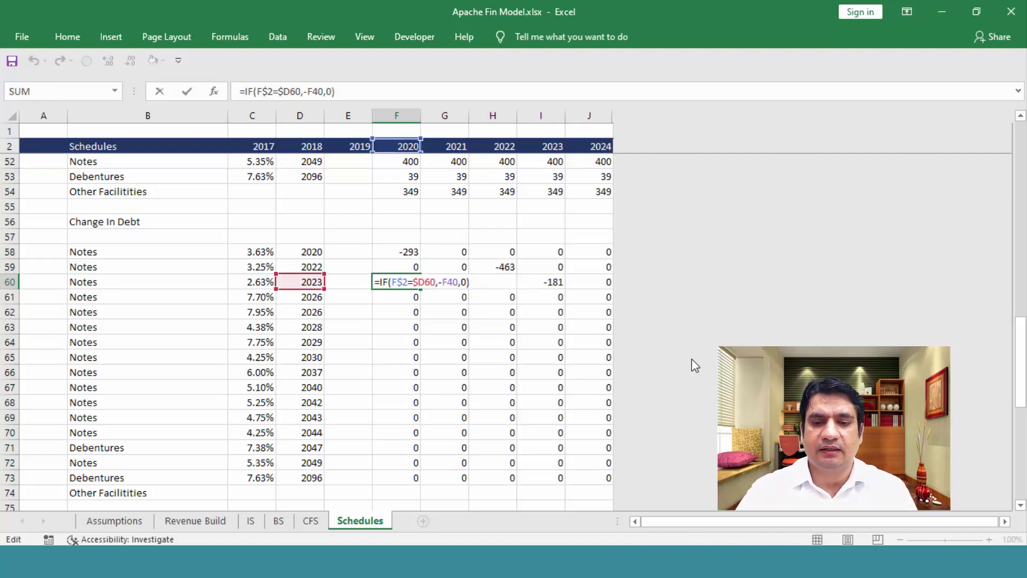
key(Escape)
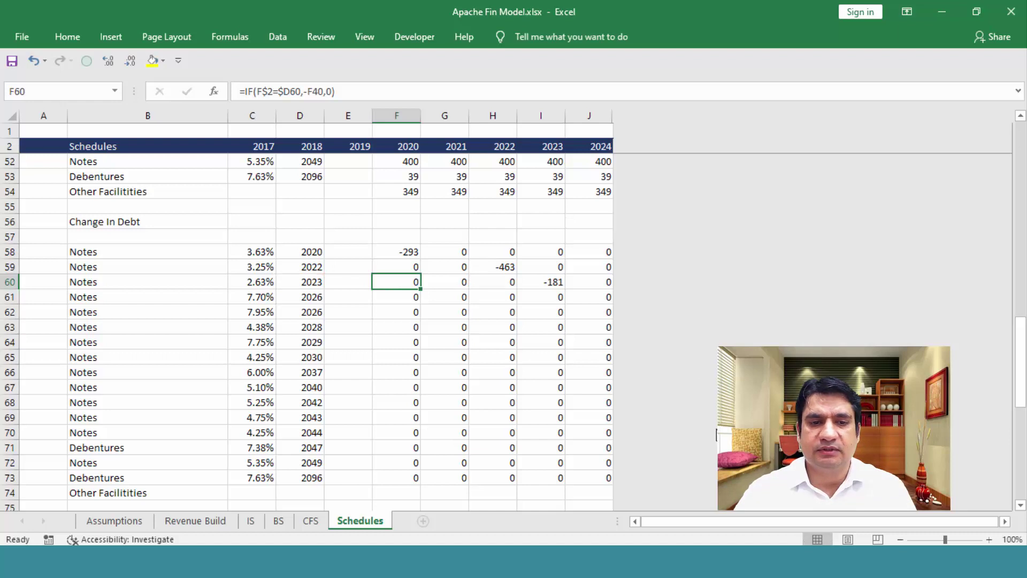
Create a new blank workbook and enter the label Cash in E5 with 100 in G5
key(ctrl+n)
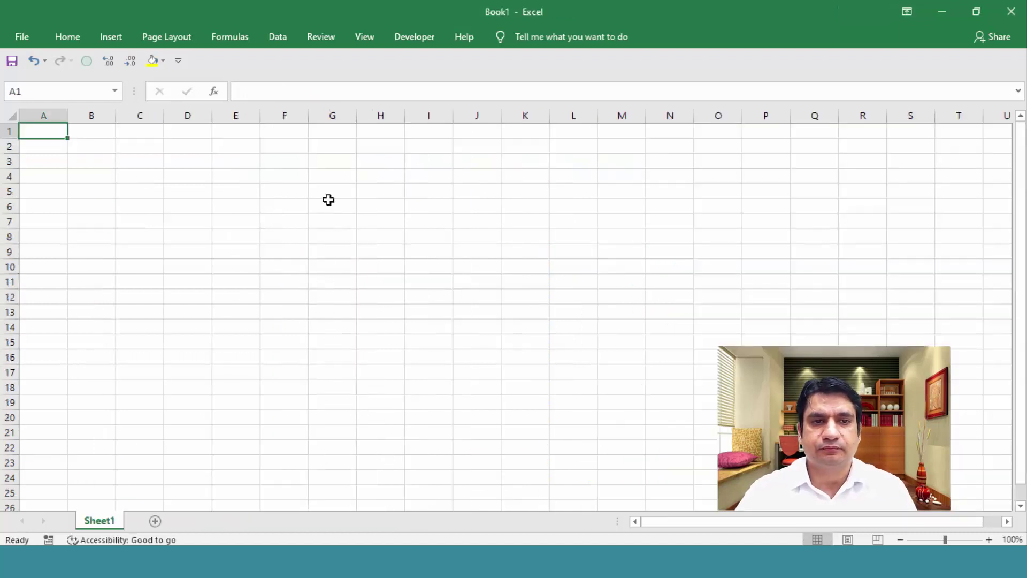
click(238, 192)
text(Cash)
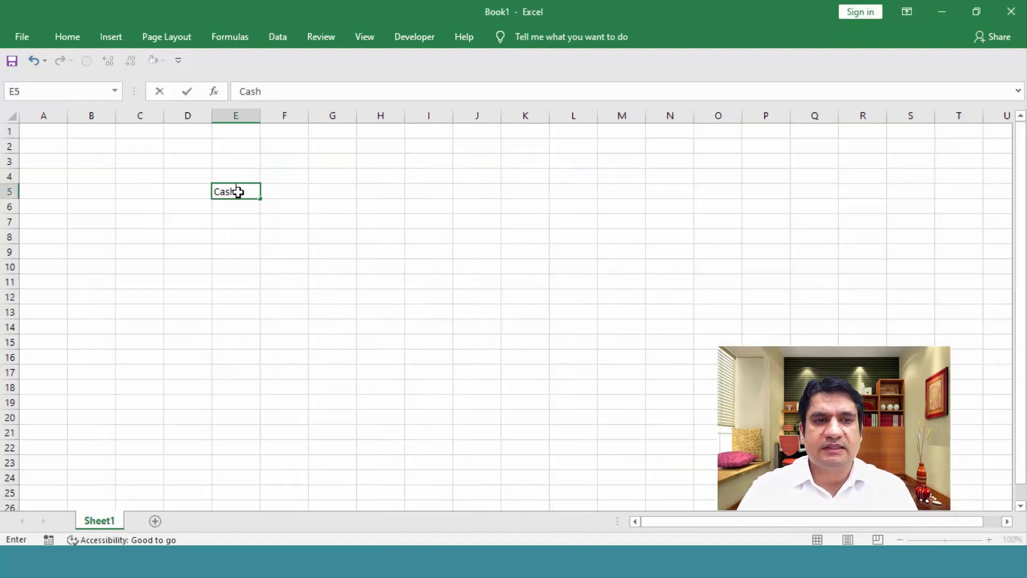
key(Tab)
key(Tab)
text(100)
key(Return)
key(Return)
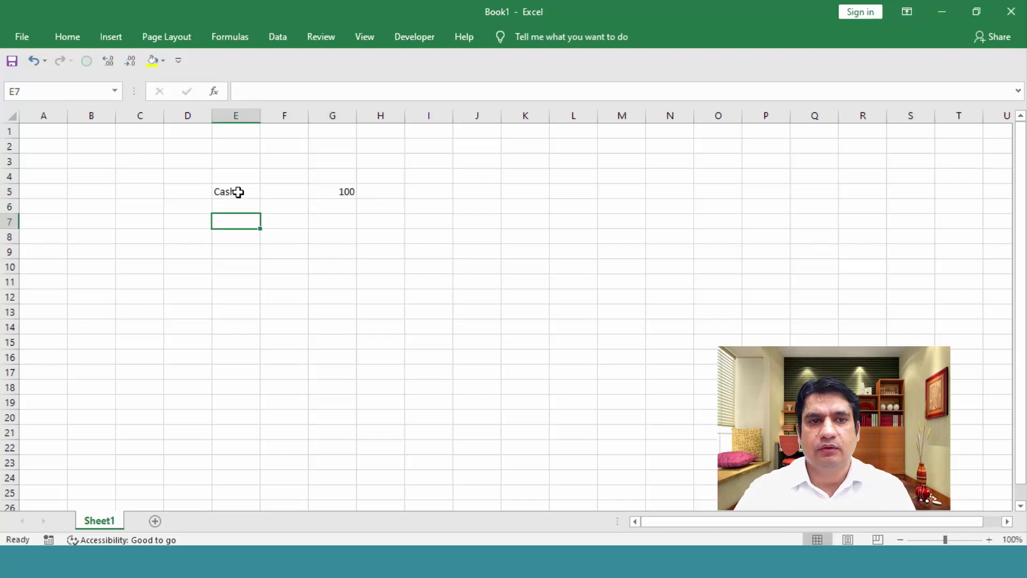
Enter the label Loan in E7 with 150 in G7
text(Loan)
key(Tab)
key(Tab)
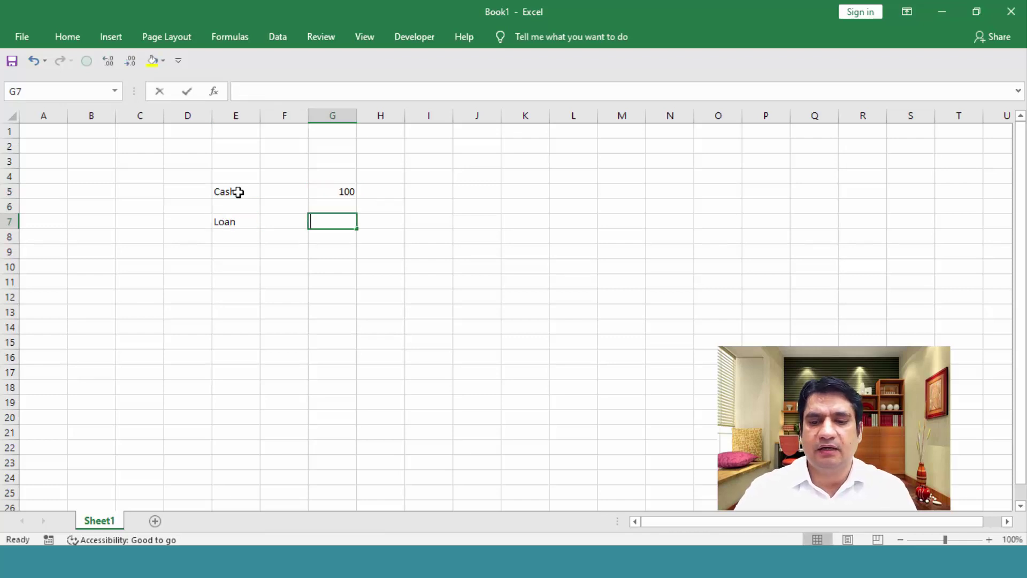
text(150)
key(Return)
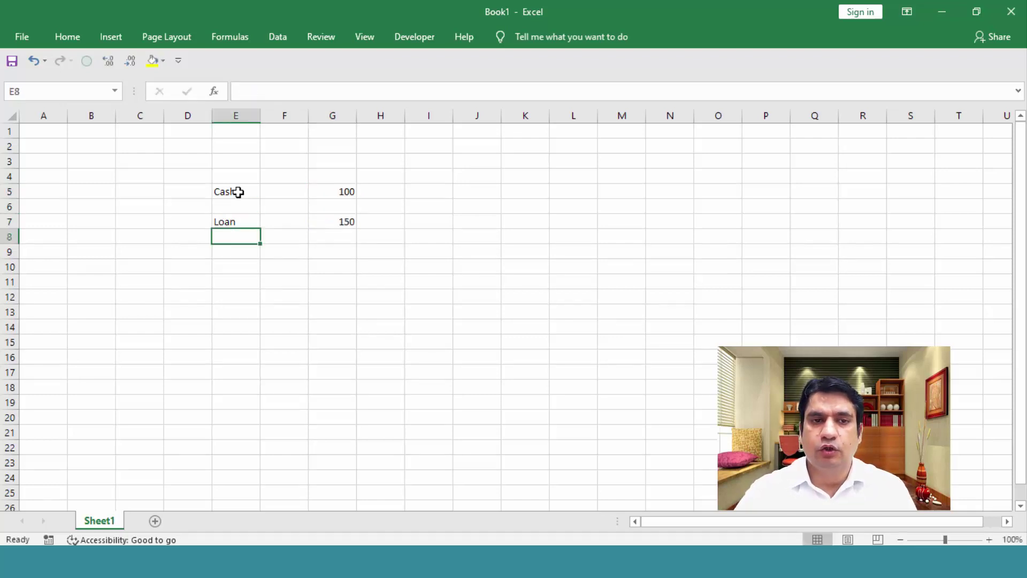
Compare the Cash amount in G5 with the Loan amount in G7
click(238, 192)
key(Tab)
key(Tab)
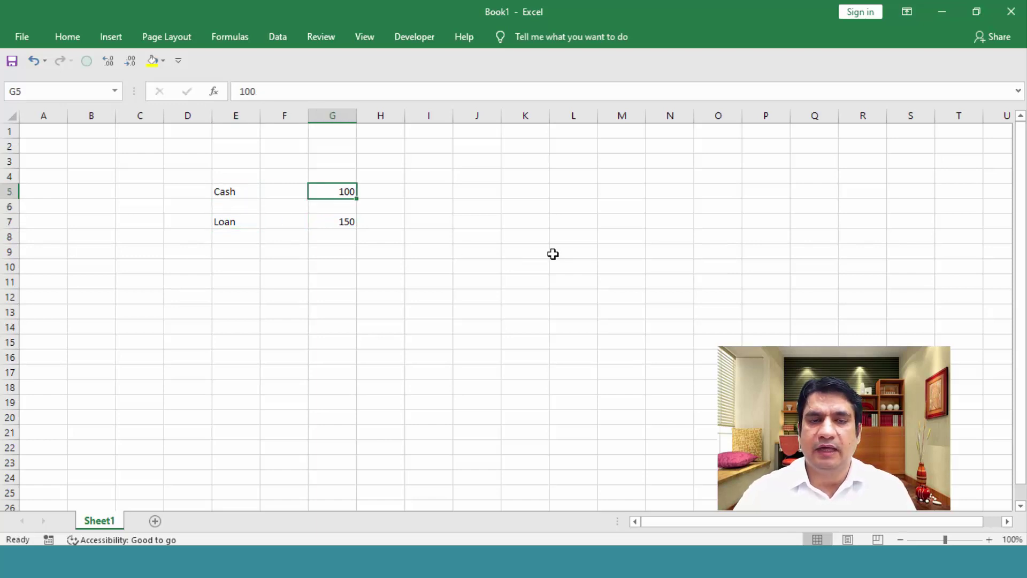
key(Down)
key(Down)
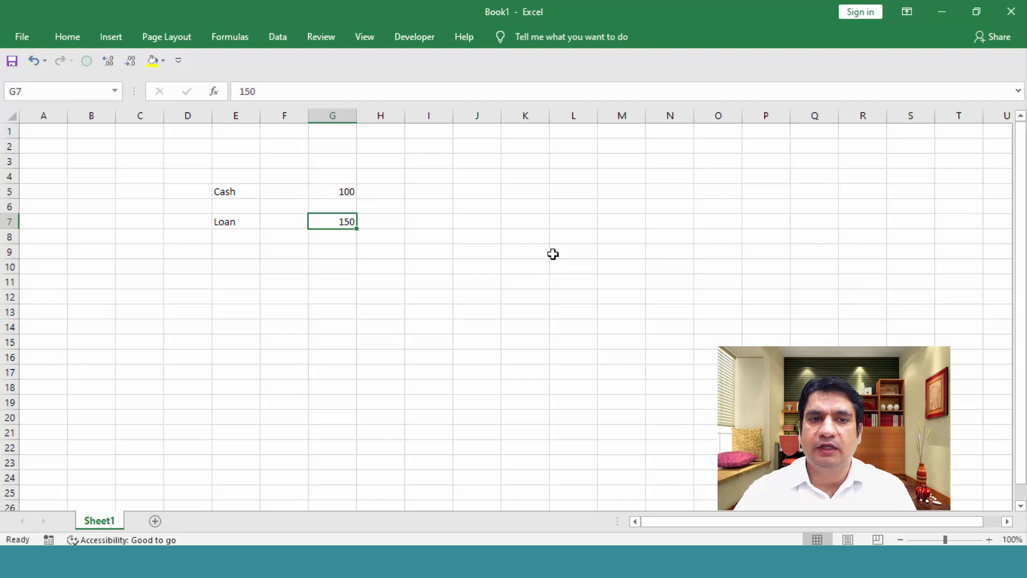
Add a second Cash entry below the loan, with the label in E9 and 200 in G9
key(Down)
key(Down)
key(Left)
key(Down)
key(Left)
key(Up)
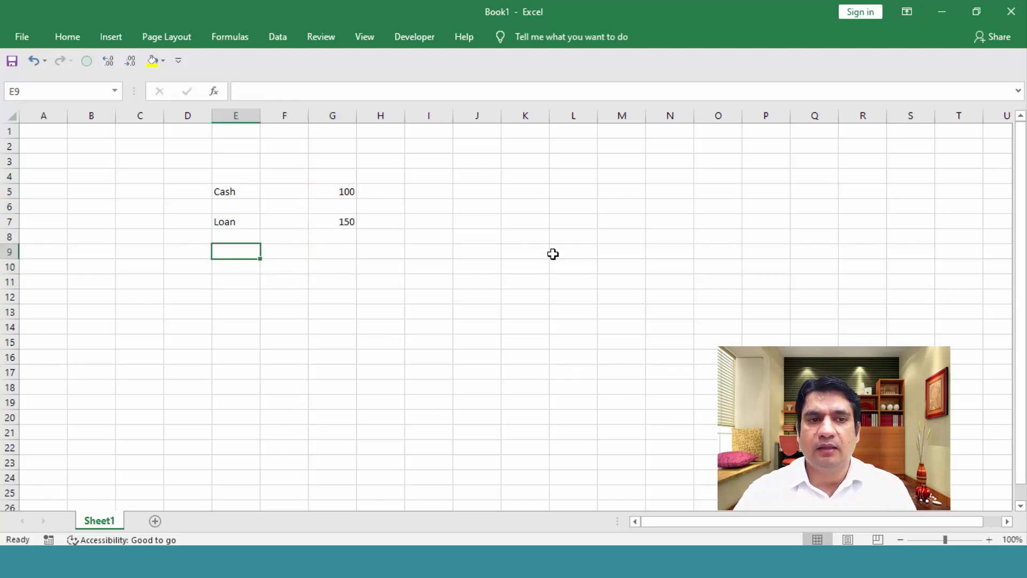
text(Cash)
key(Right)
key(Right)
text(200)
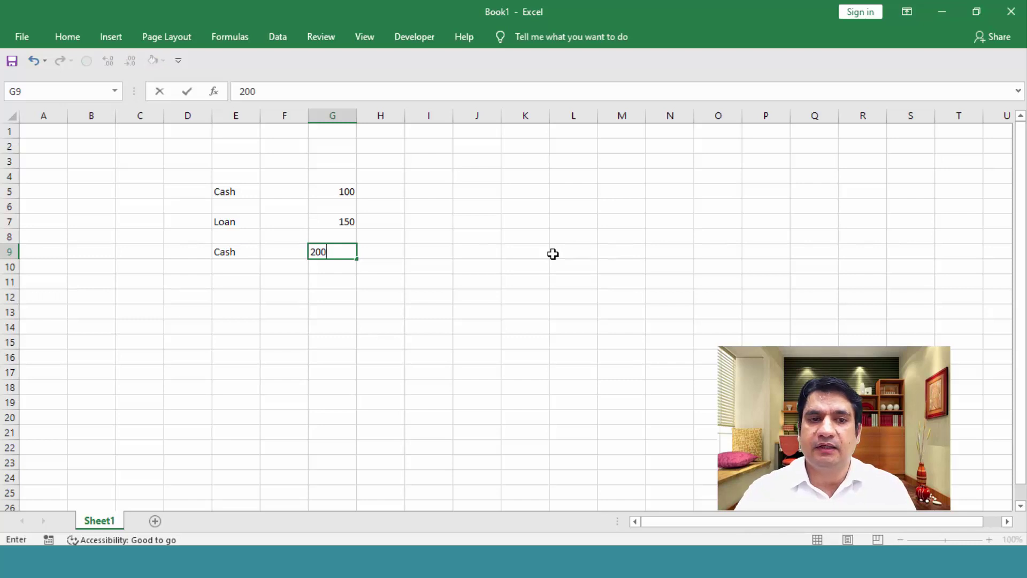
key(ctrl+Return)
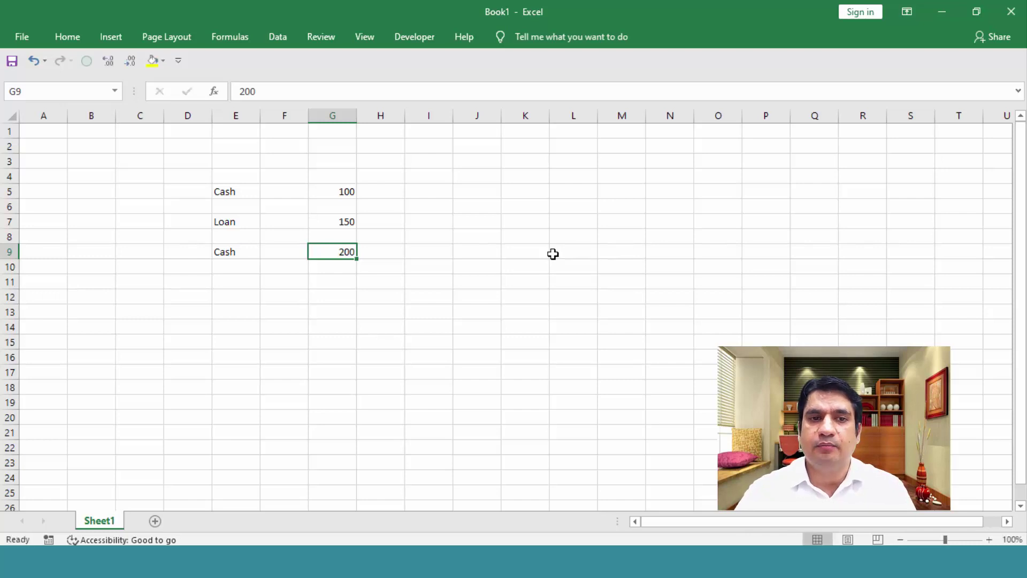
Compare the Loan amount with the second Cash amount, and select the Loan entry E7:G7 to review it
key(Up)
key(Up)
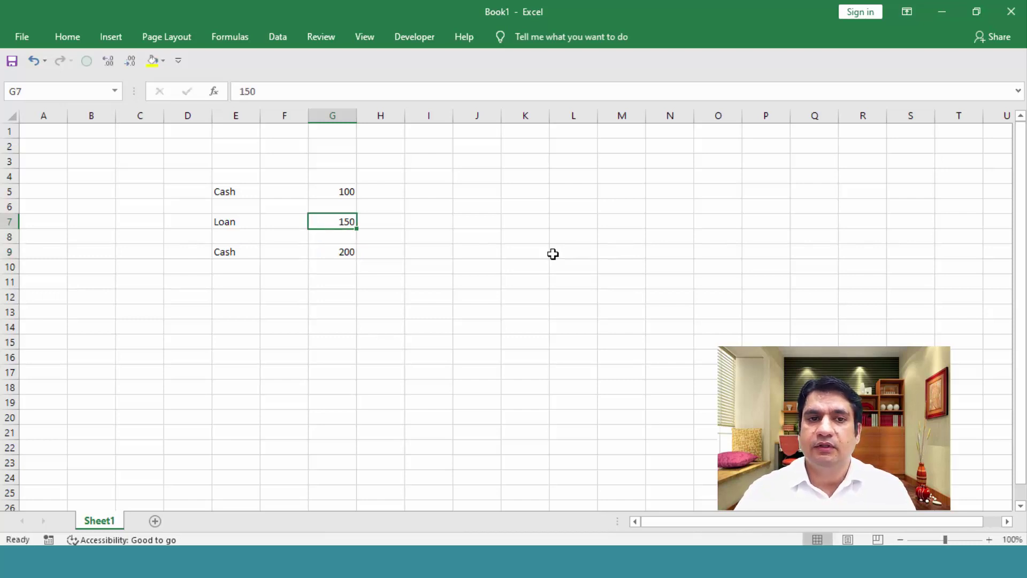
key(Down)
key(Down)
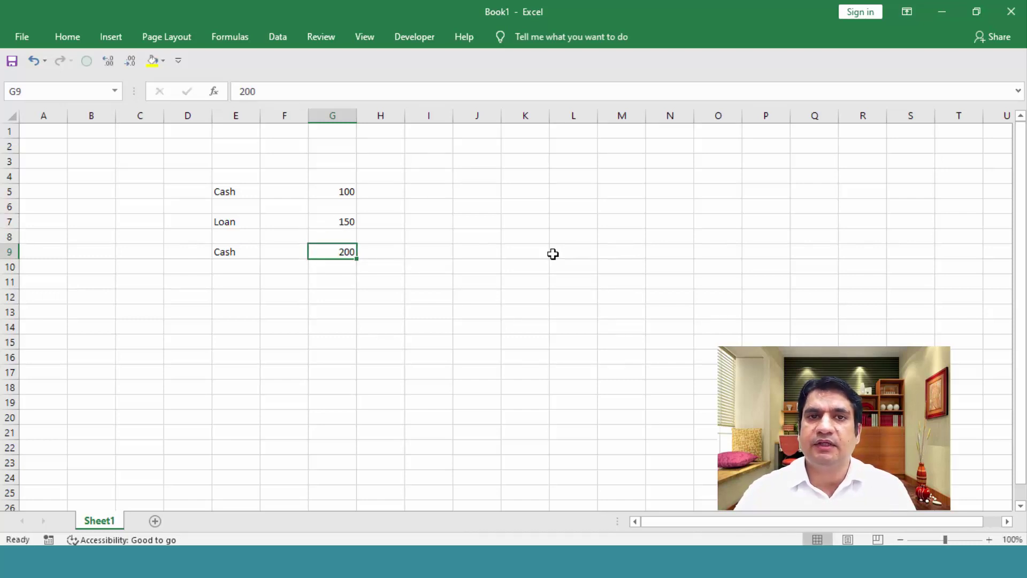
key(Up)
key(Up)
key(Left)
key(Left)
key(shift+Right)
key(shift+Right)
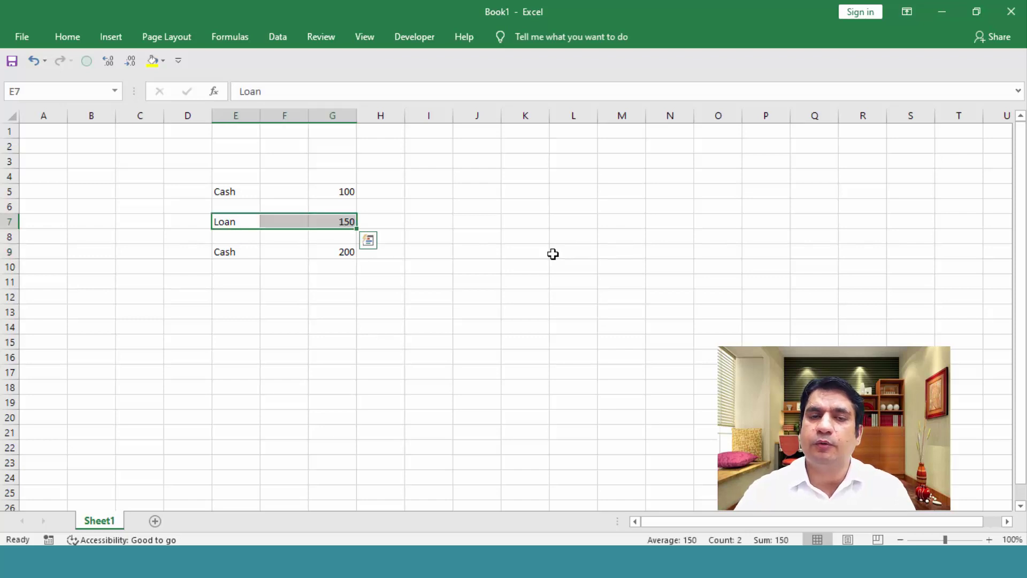
key(Right)
key(Right)
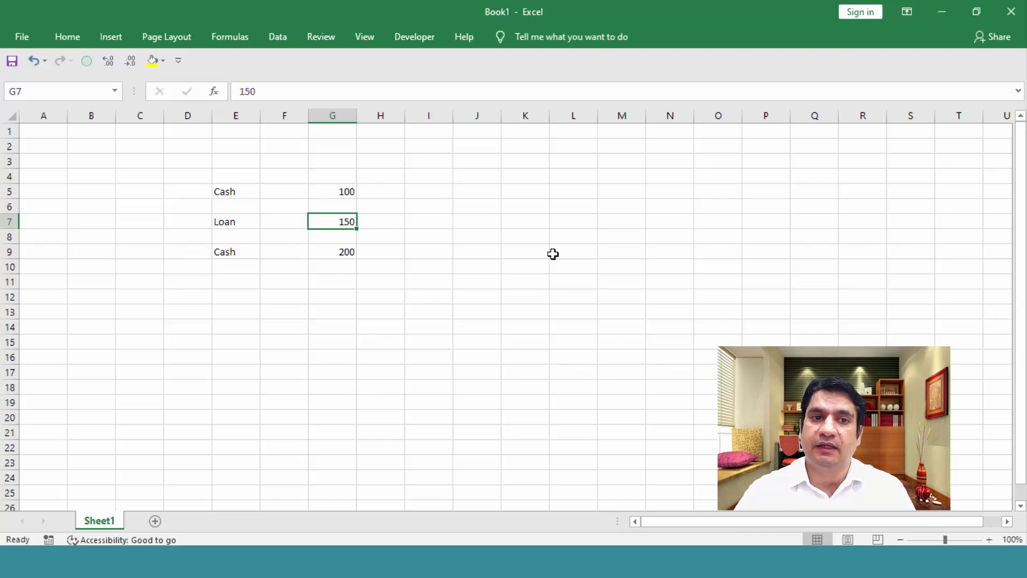
Select G5:G7 and G7:G9 in turn to compare the loan with each cash amount
key(Up)
key(Up)
key(shift+Down)
key(shift+Down)
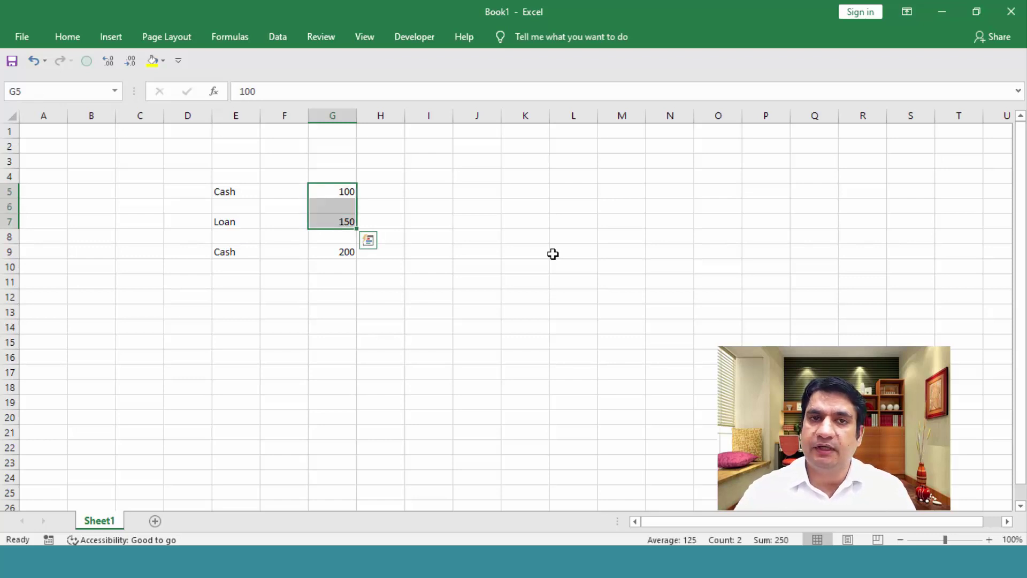
key(Down)
key(Down)
key(shift+Down)
key(shift+Down)
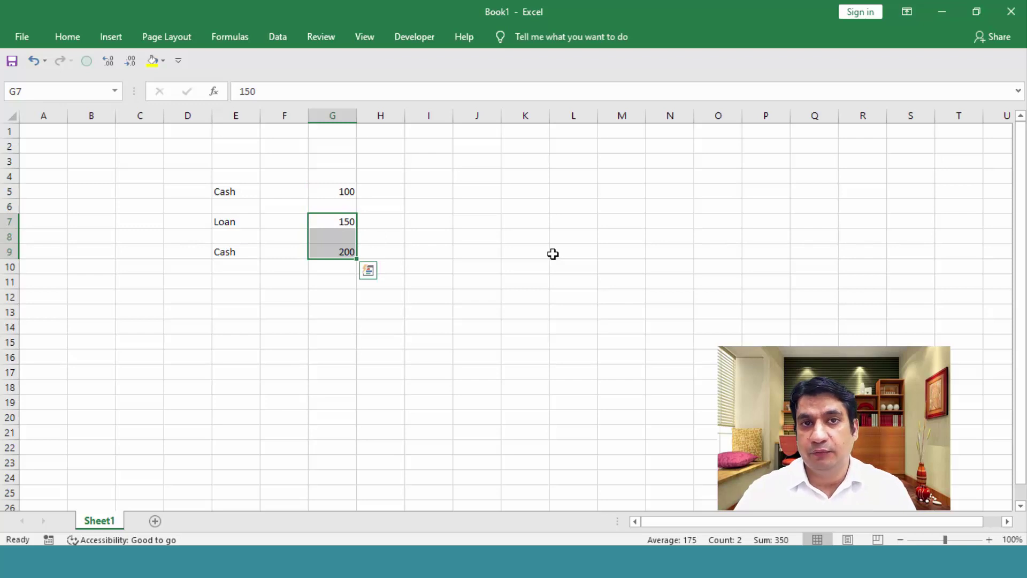
Close the example workbook Book1 without saving and go to the 2020 change for the 2.63% Notes in F60
key(ctrl+w)
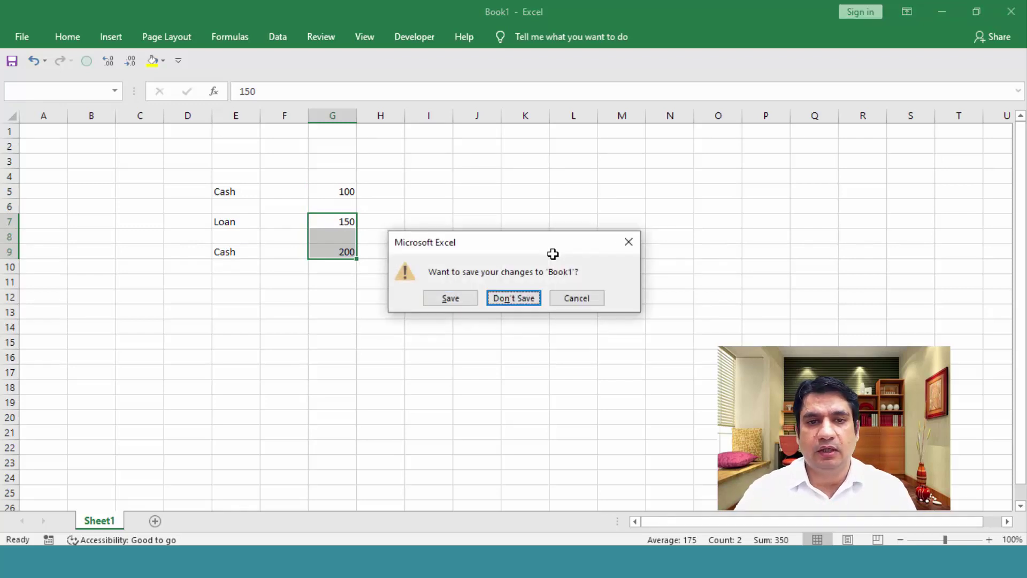
key(Return)
key(Up)
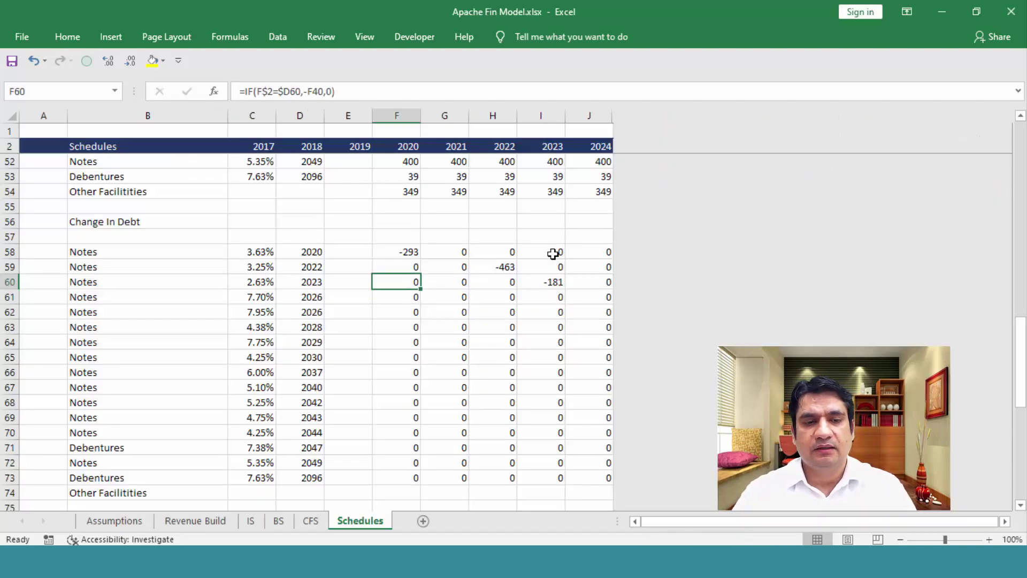
Replace the zero result in F60's IF formula with a negative MIN function whose first argument starts from Free Cash For Debt in F33
key(F2)
key(BackSpace)
key(BackSpace)
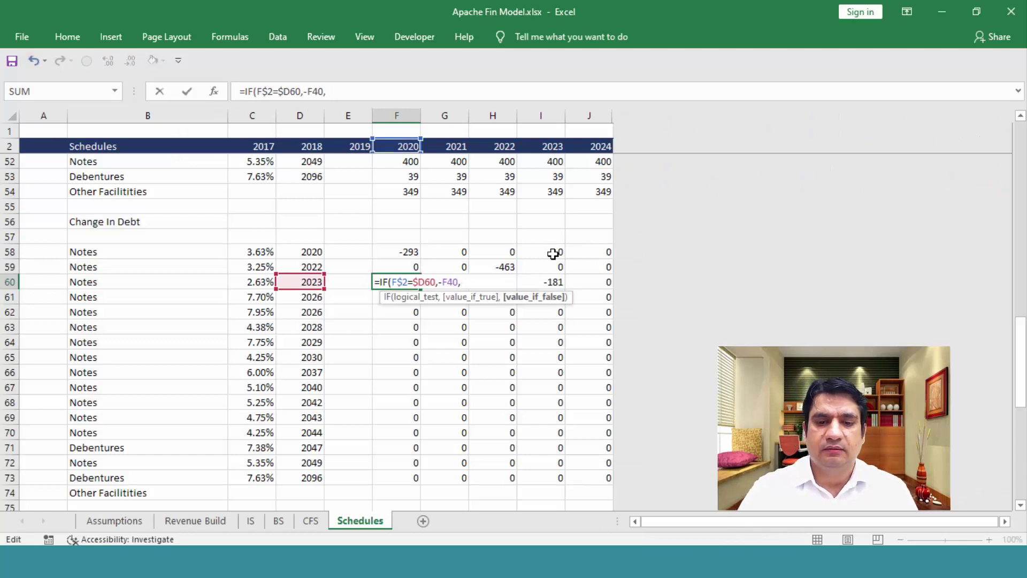
text(-min()
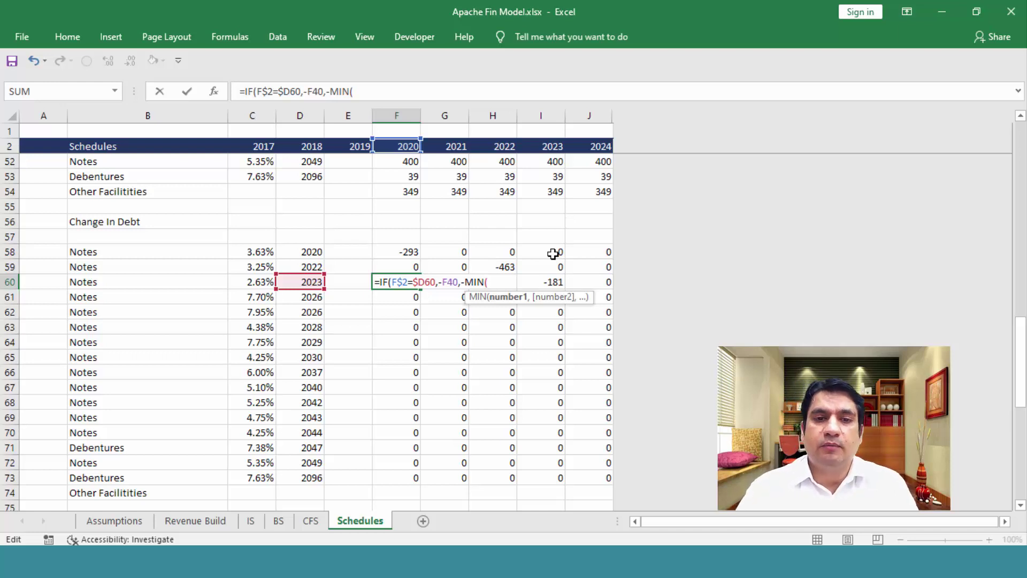
drag(1021, 345, 1013, 269)
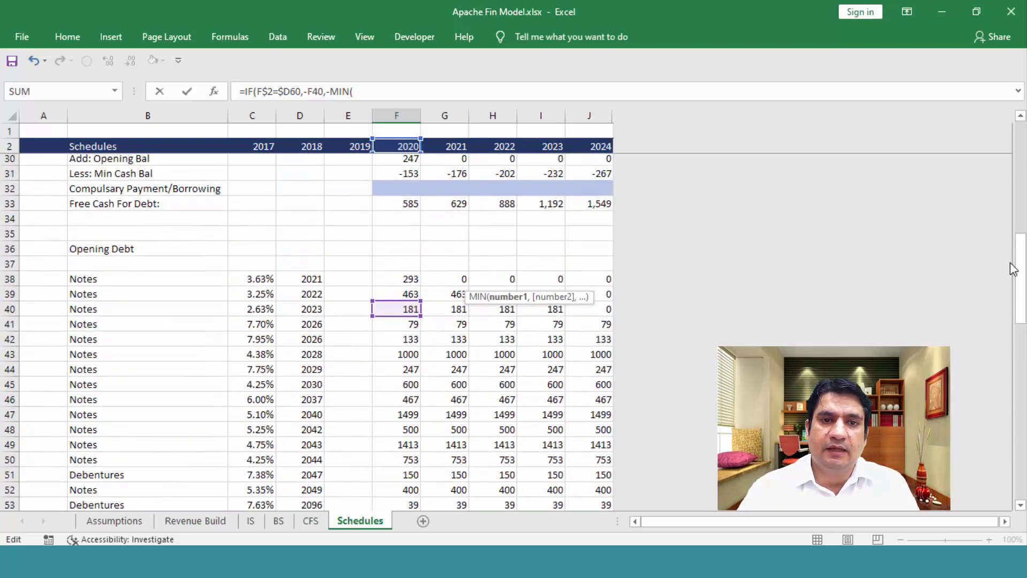
scroll(1012, 269, down, 1)
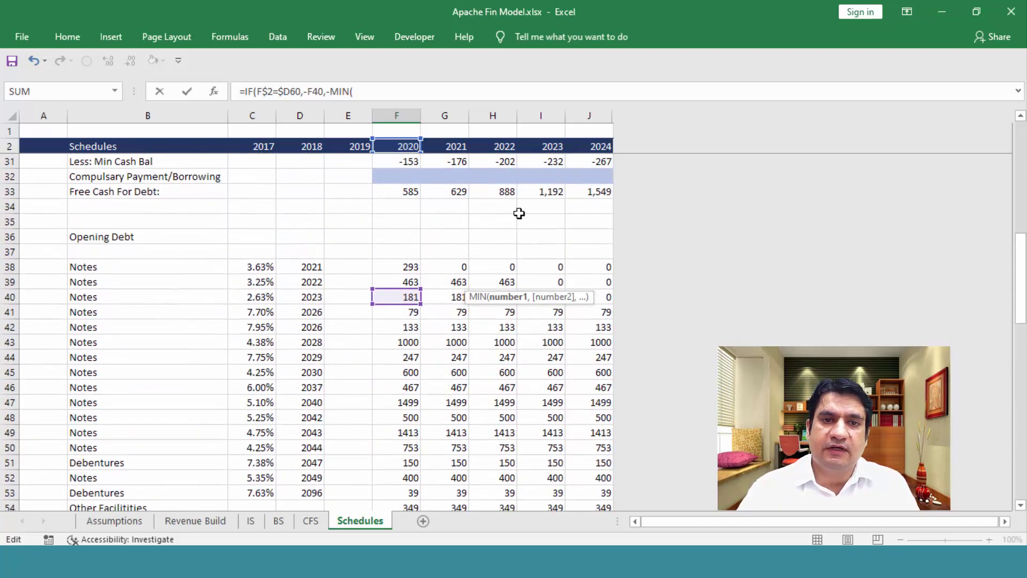
click(408, 188)
text(+)
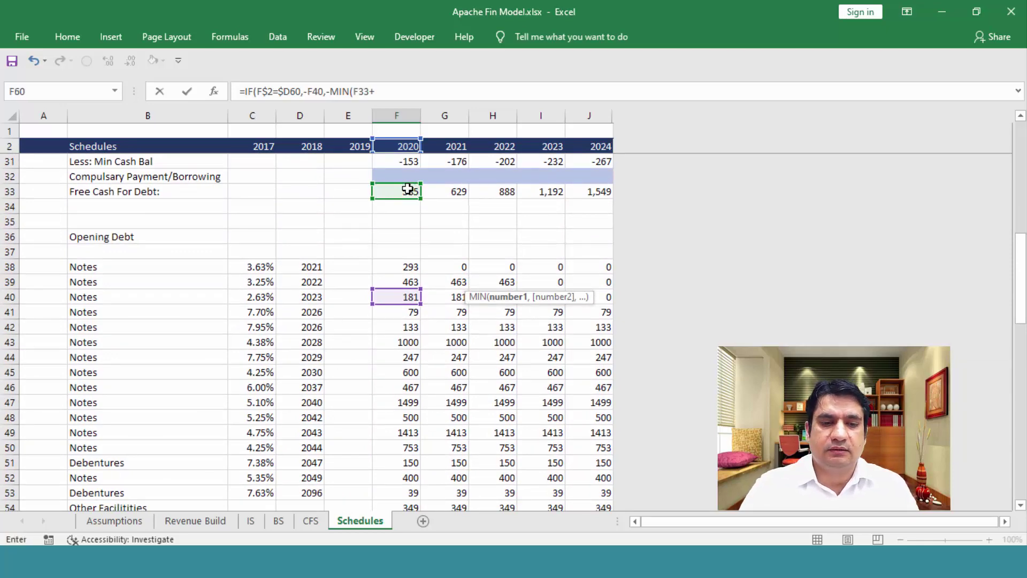
Extend the first MIN argument in F60 by adding SUM(F57:F59) to F33
text(sum)
key(Tab)
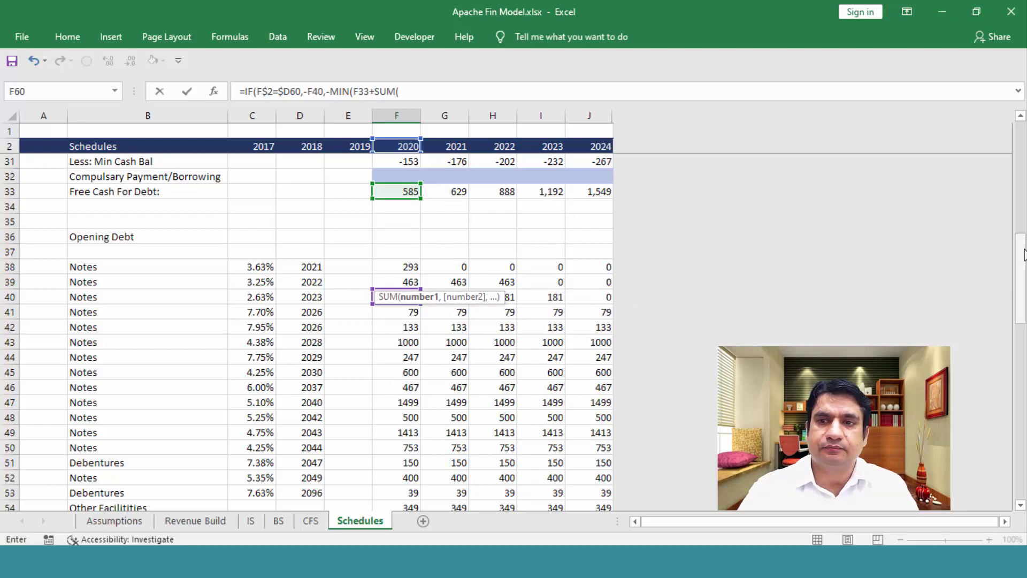
drag(1024, 255, 1024, 308)
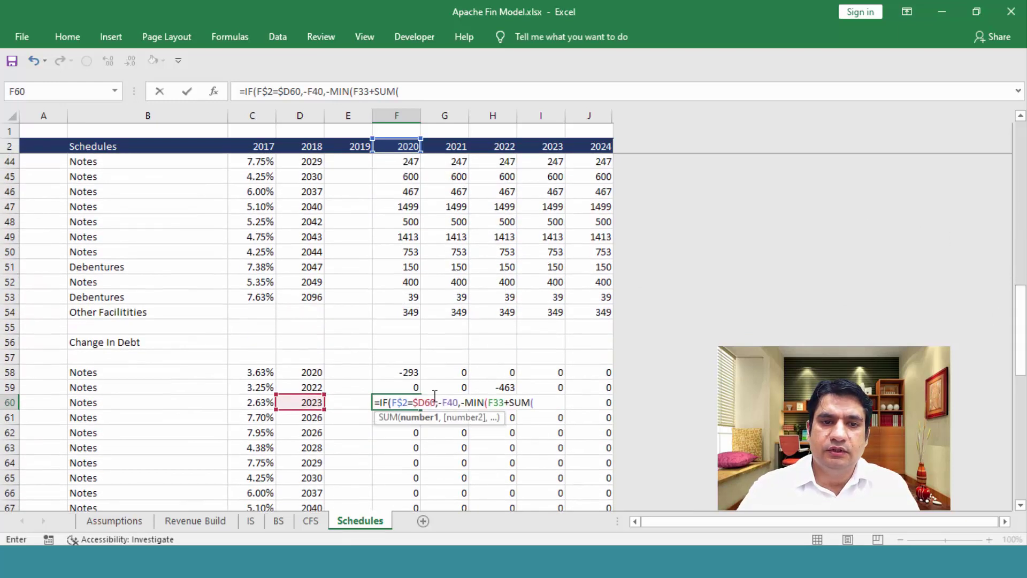
drag(415, 388, 409, 373)
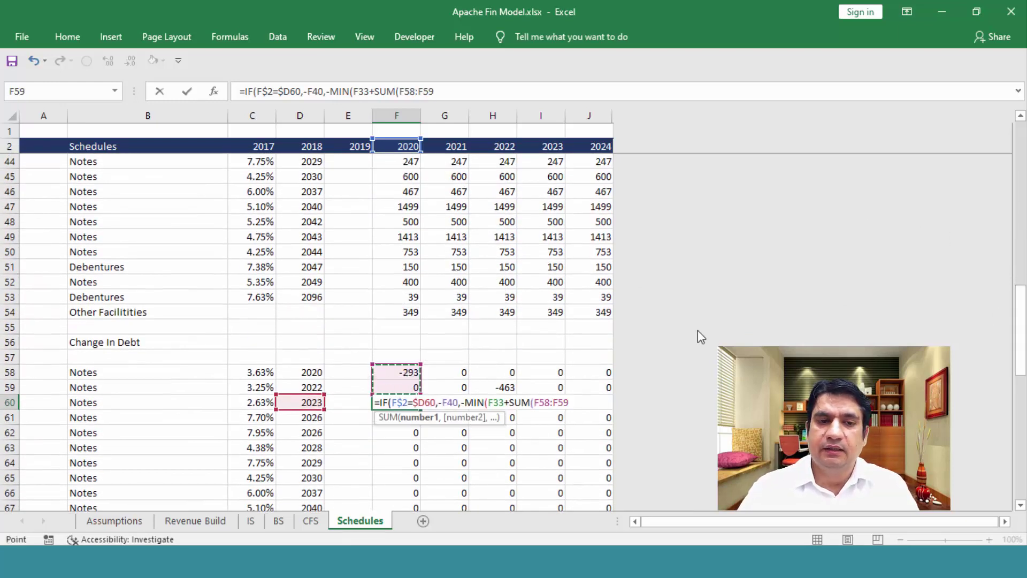
key(shift+Up)
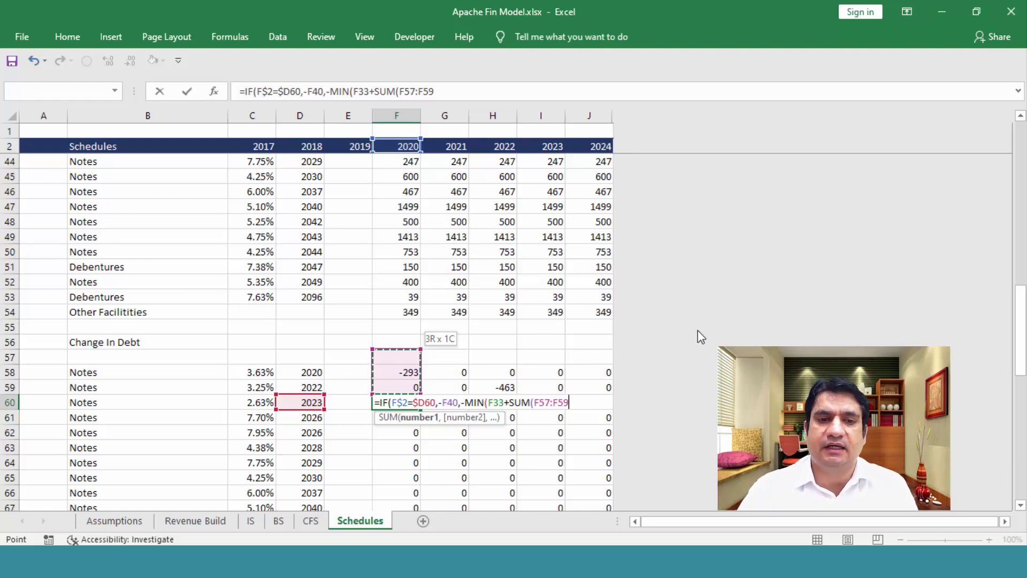
key(shift+Down)
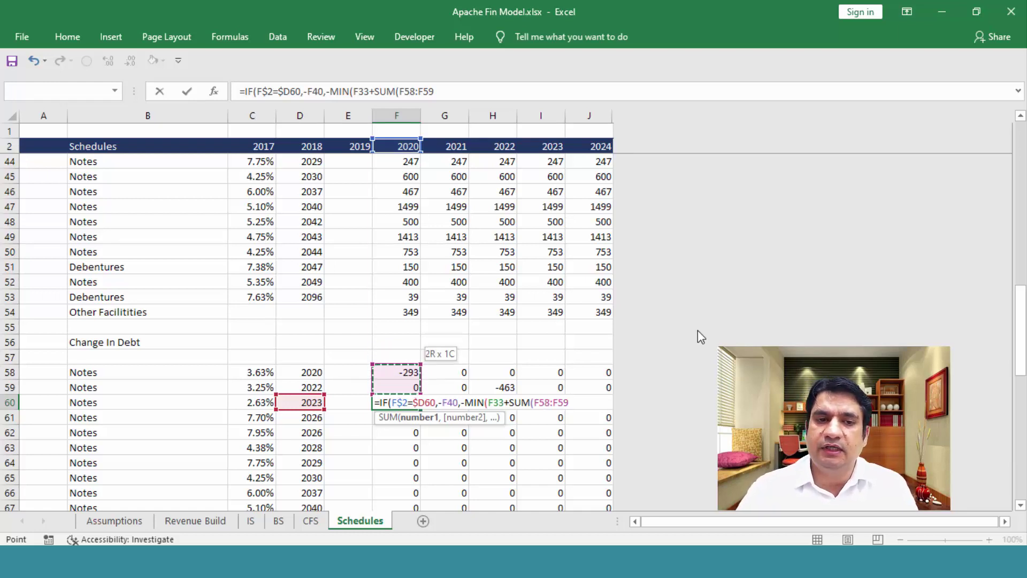
key(shift+Up)
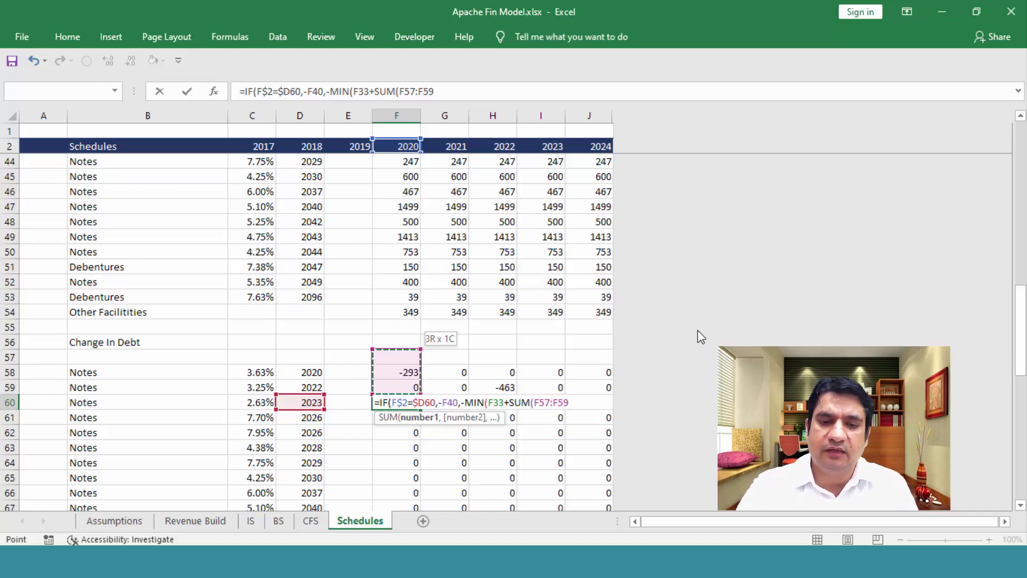
text())
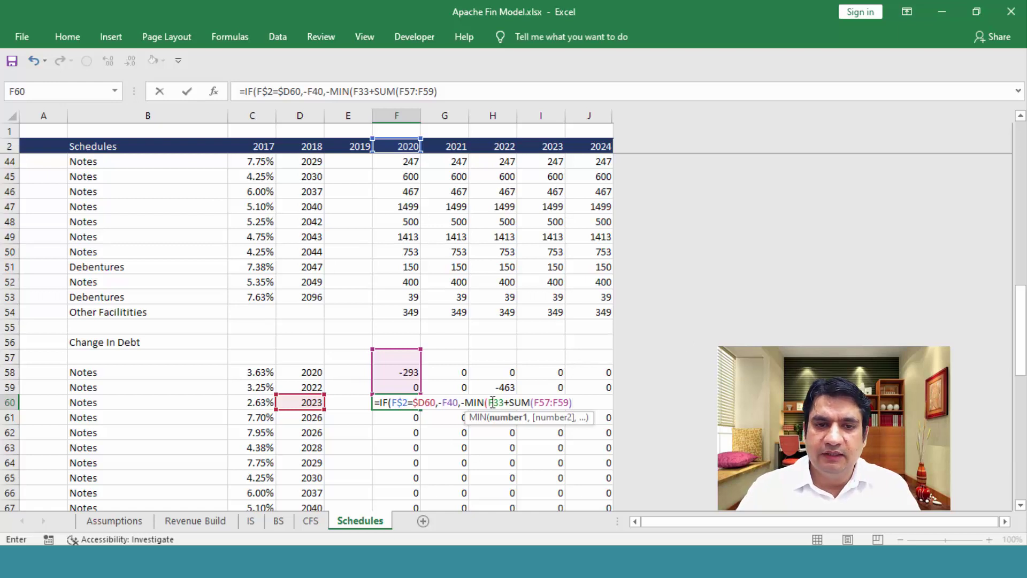
Highlight the F33+SUM(F57:F59) argument in the F60 formula to review the cash available for repayment
drag(489, 402, 572, 402)
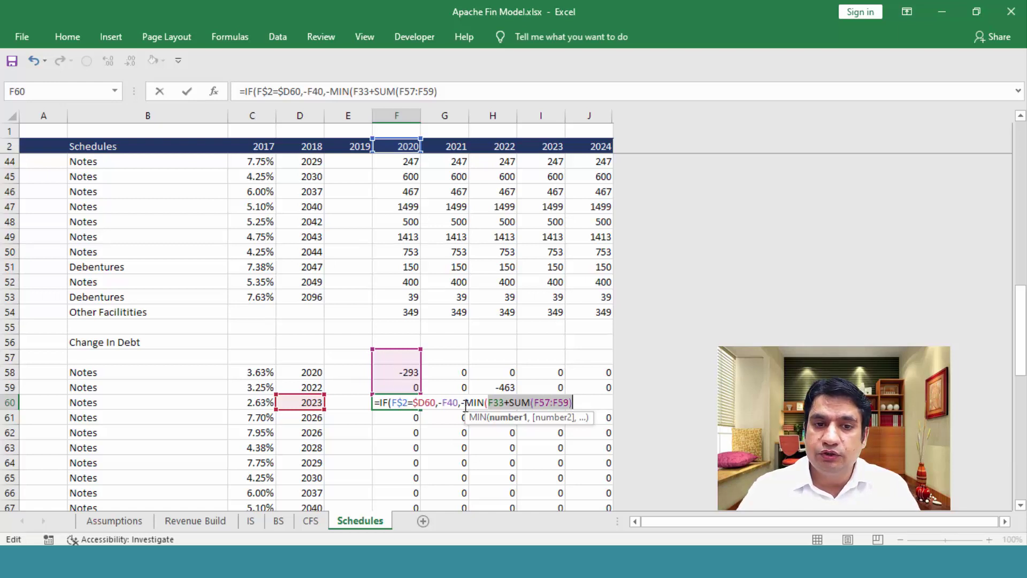
double_click(488, 402)
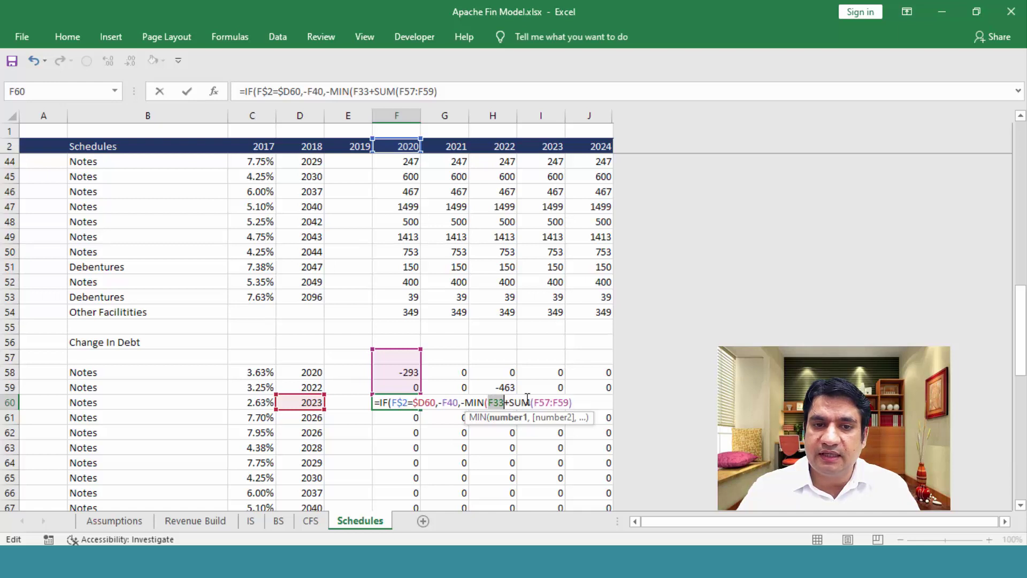
shift+click(572, 402)
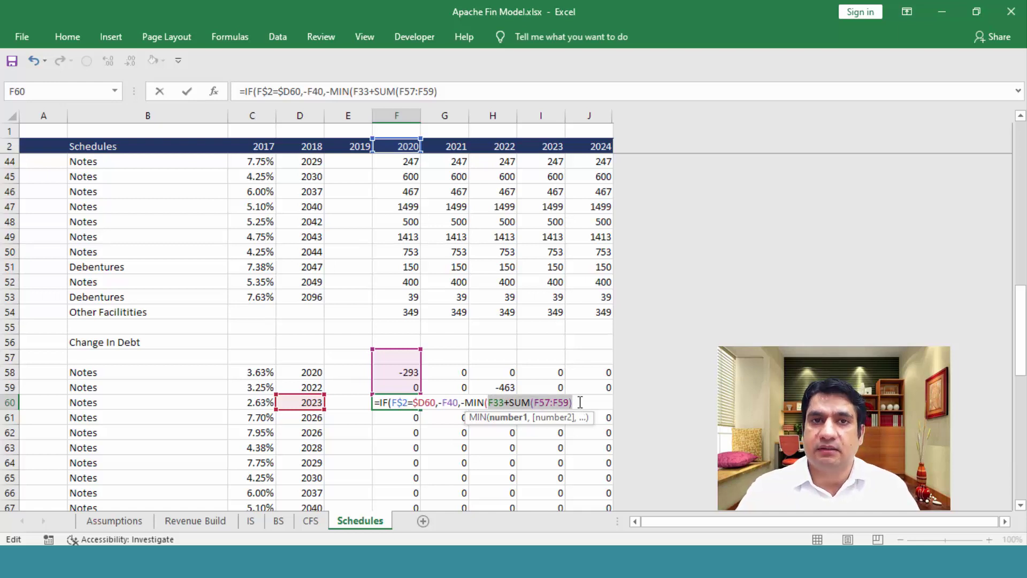
click(537, 403)
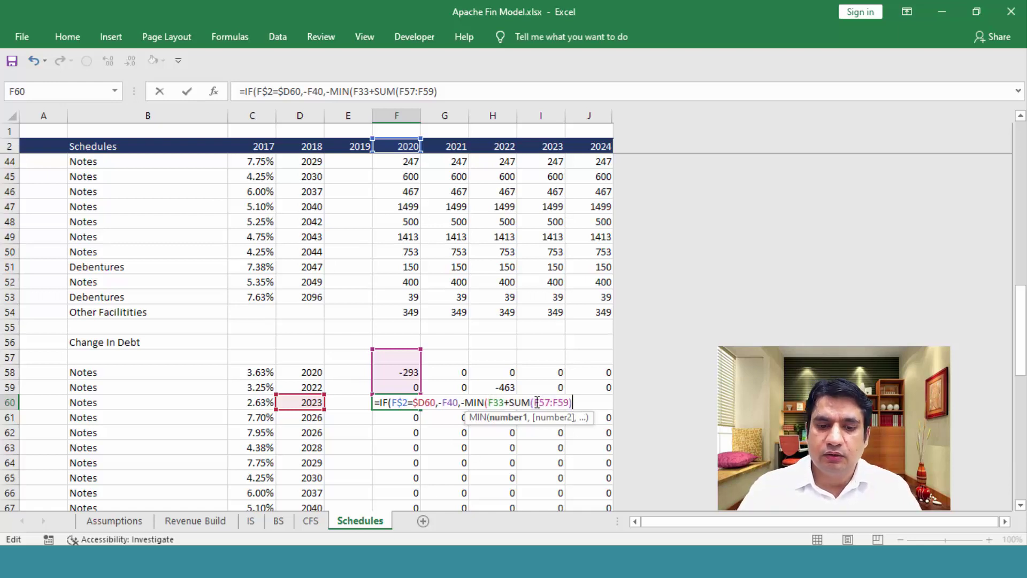
Add the opening debt in F40 as the second MIN argument and enter the completed formula in F60
text(,)
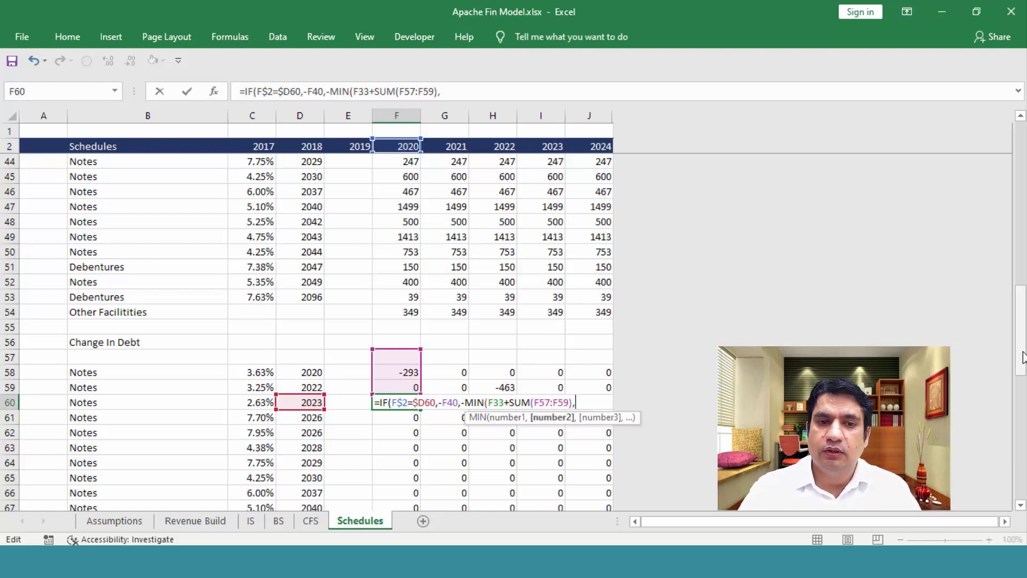
drag(1022, 353, 1022, 330)
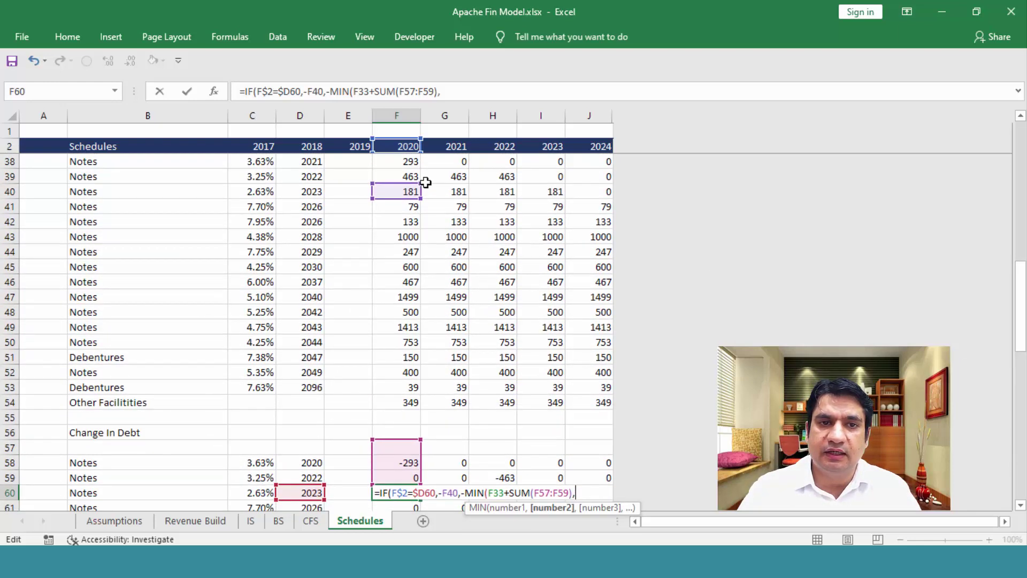
click(401, 189)
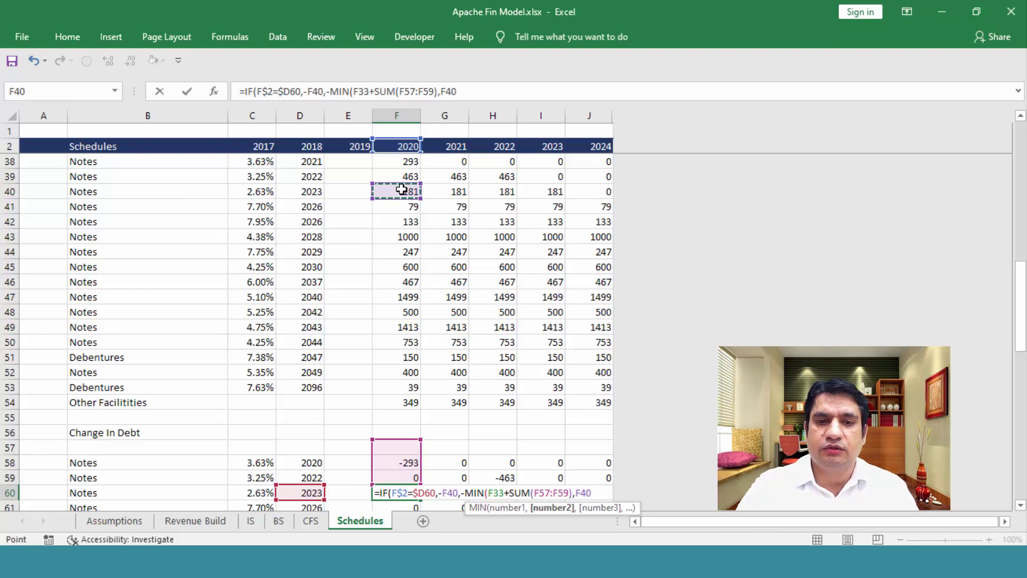
text())
drag(1022, 300, 1021, 332)
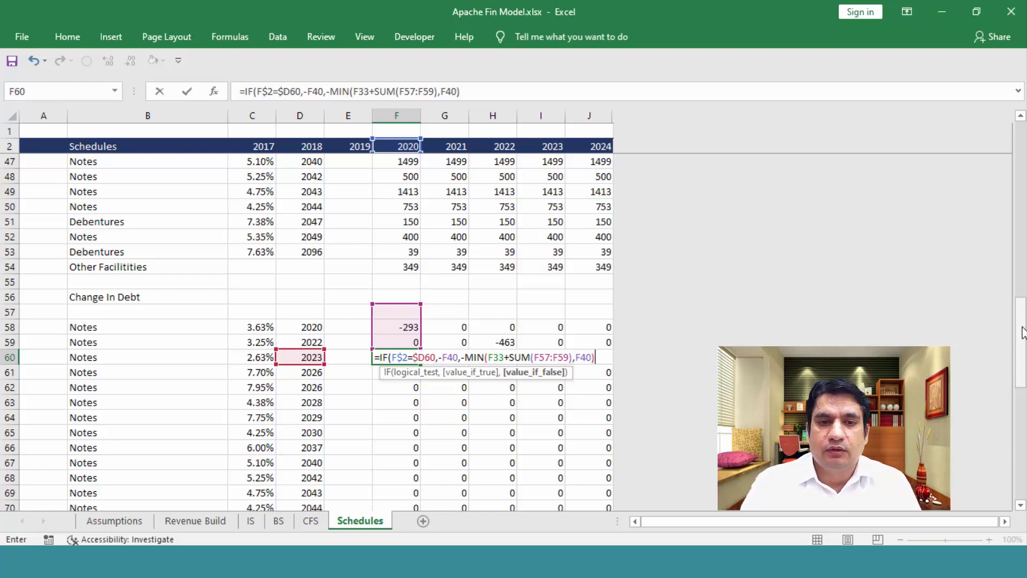
key(Return)
key(Return)
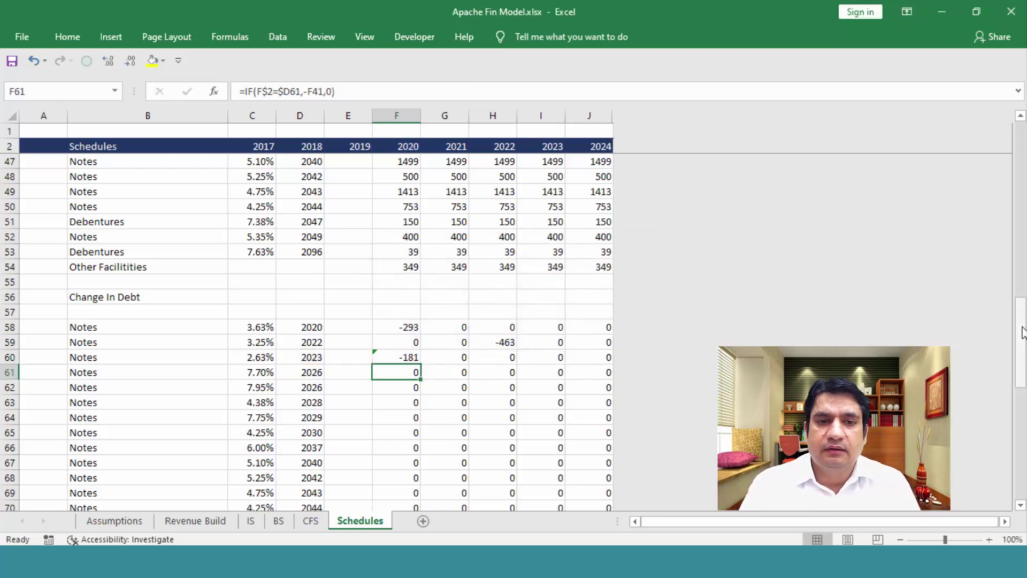
Review the 2020 Free Cash For Debt in F33 and the opening balances down to the first Change In Debt row
key(Up)
key(Up)
key(Up)
key(Up)
key(Up)
key(Up)
key(Up)
key(Up)
key(Up)
key(Up)
key(Up)
key(Up)
key(Up)
key(Up)
key(Up)
key(Up)
key(Up)
key(Up)
key(Up)
key(Up)
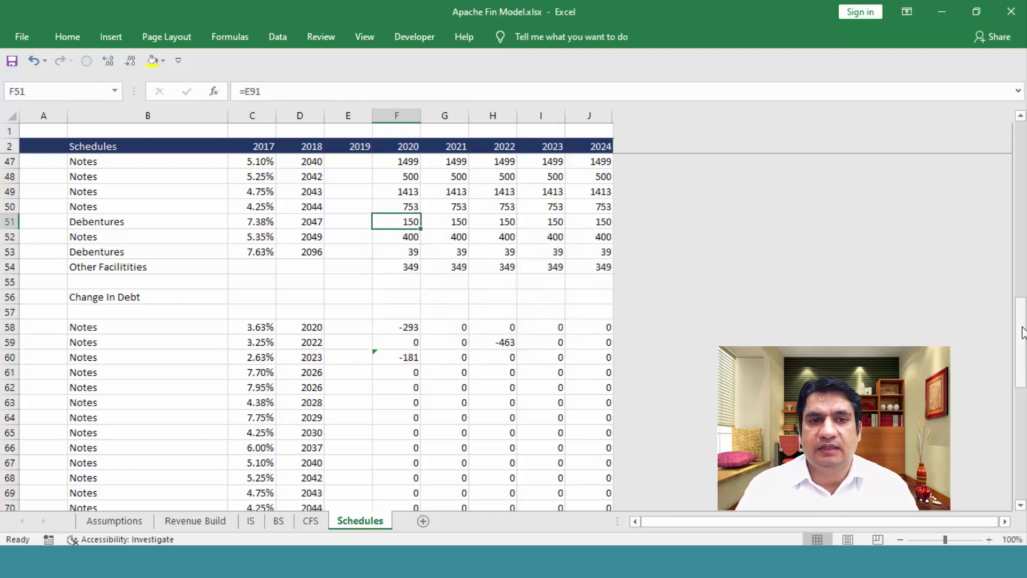
key(Down)
key(Down)
key(Down)
key(Down)
key(Down)
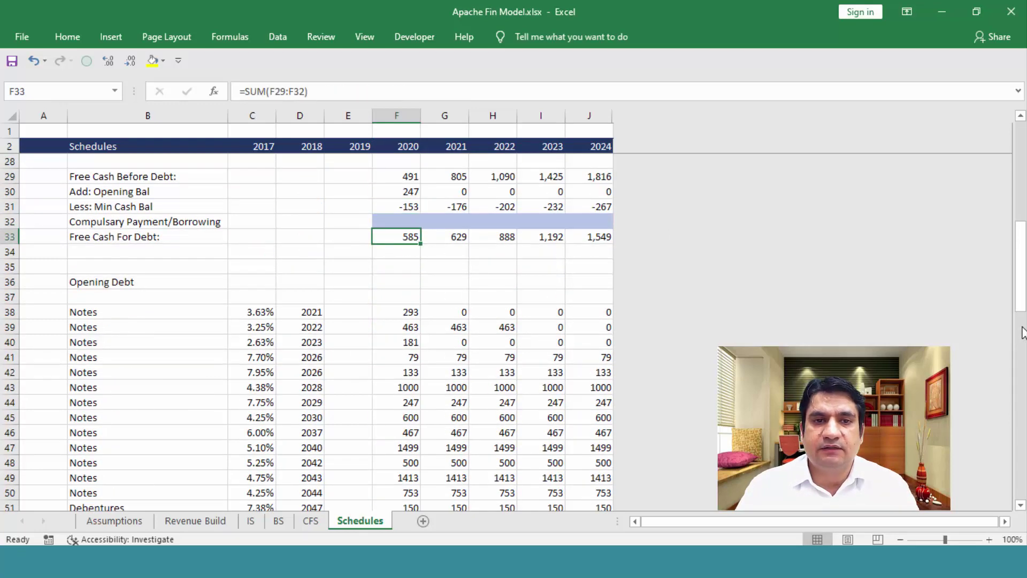
key(Down)
key(Down)
key(Down)
key(Down)
key(Down)
key(Down)
key(Down)
key(Down)
key(Down)
key(Down)
key(Down)
key(Down)
key(Down)
key(Down)
key(Down)
key(Down)
key(Down)
key(Down)
key(Down)
key(Down)
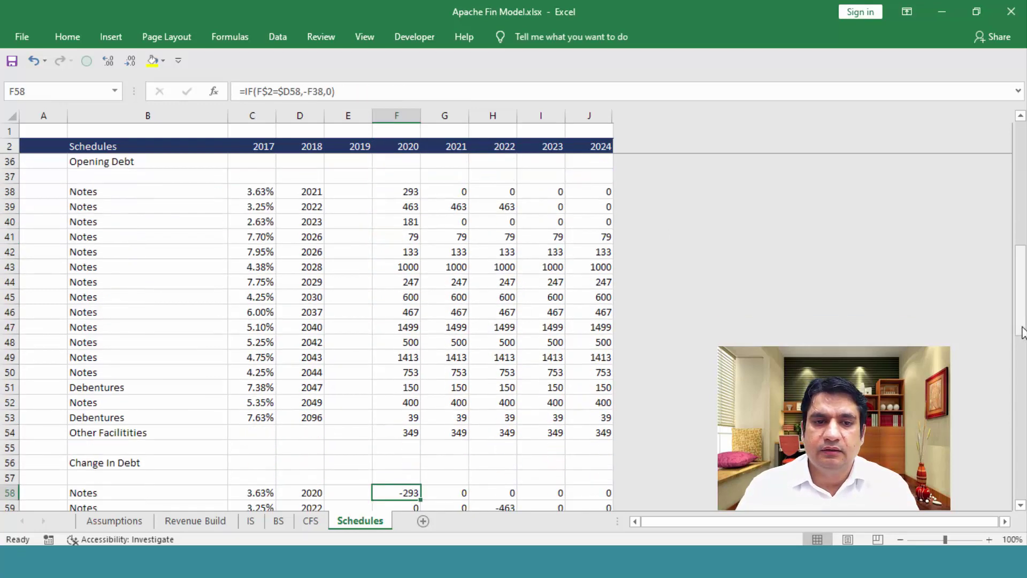
Enter a check formula =585+SUM(F58:F59) in F56 for the cash remaining after the first two notes
key(Up)
key(Up)
key(Up)
key(Up)
key(Up)
key(Up)
key(Up)
key(Up)
key(Up)
text(=)
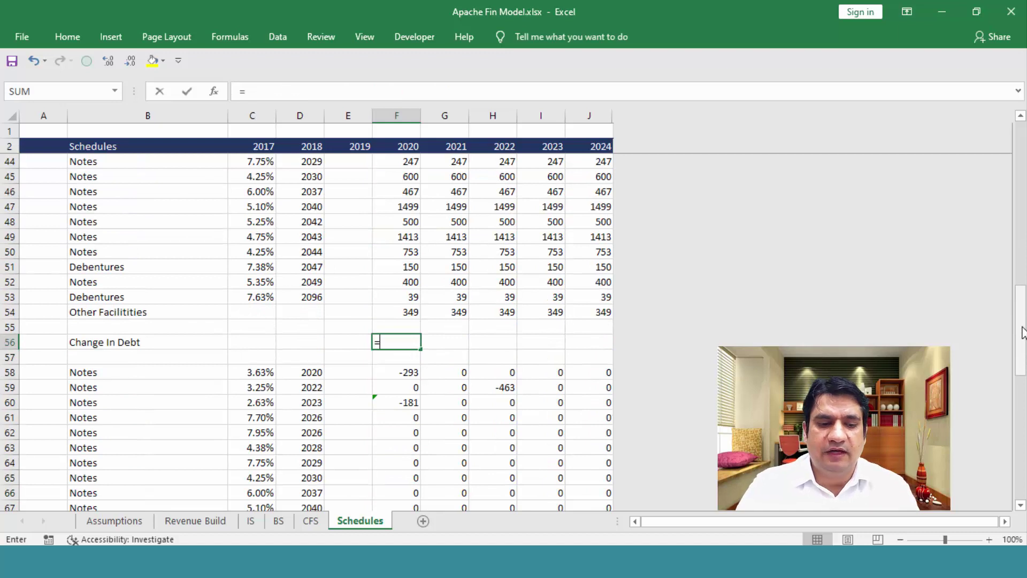
text(585+SUM()
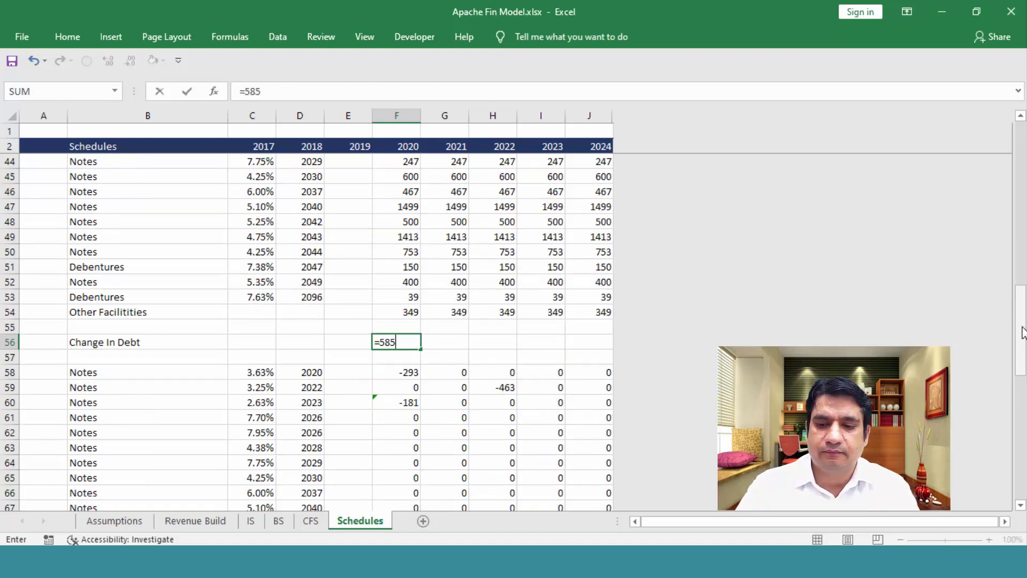
key(Down)
key(Down)
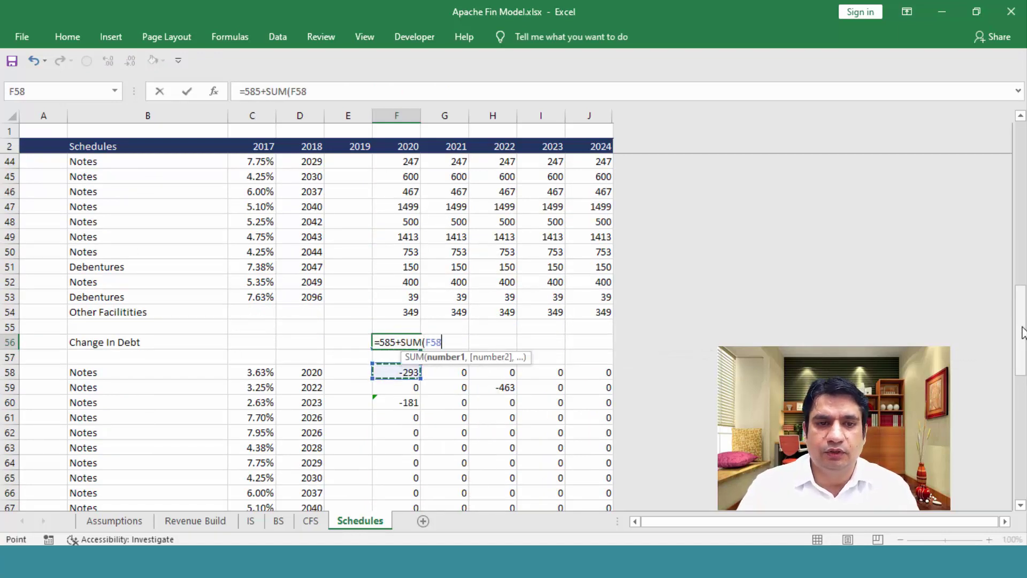
key(shift+Down)
text())
key(Return)
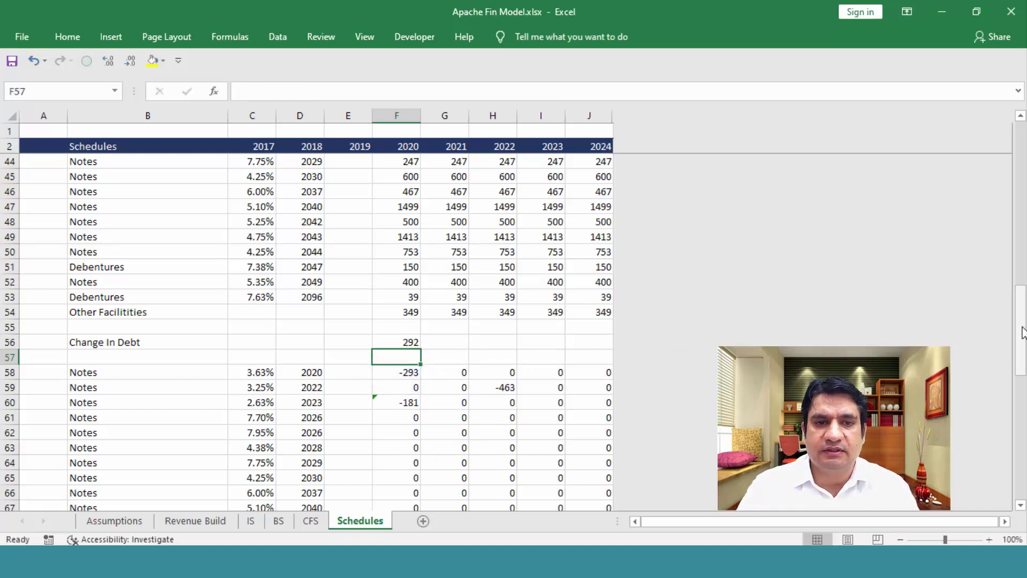
Compare the remaining cash in F56 with the 2020 changes for the notes in F60 and F61
key(Up)
key(Down)
key(Down)
key(Down)
key(Down)
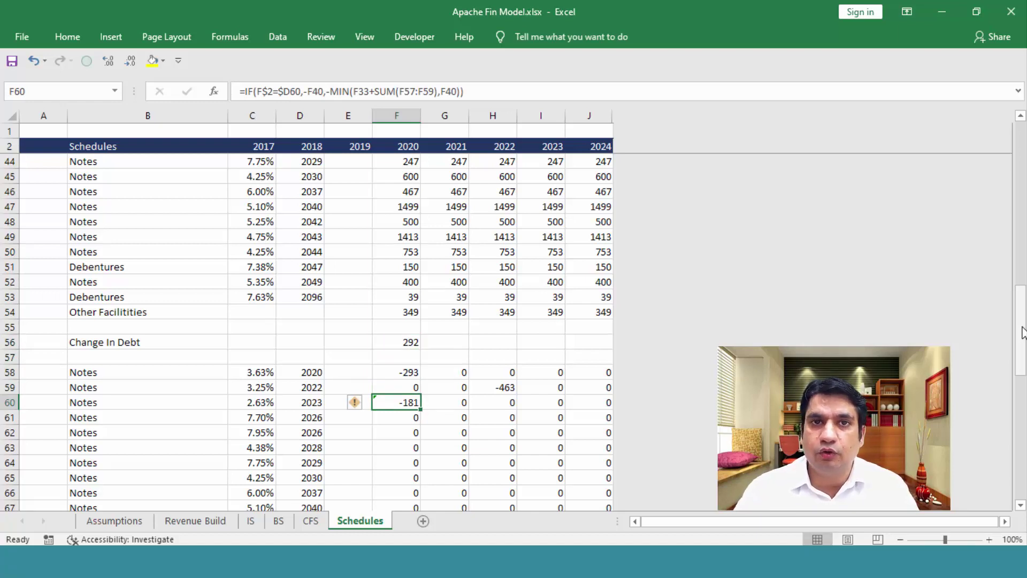
key(Down)
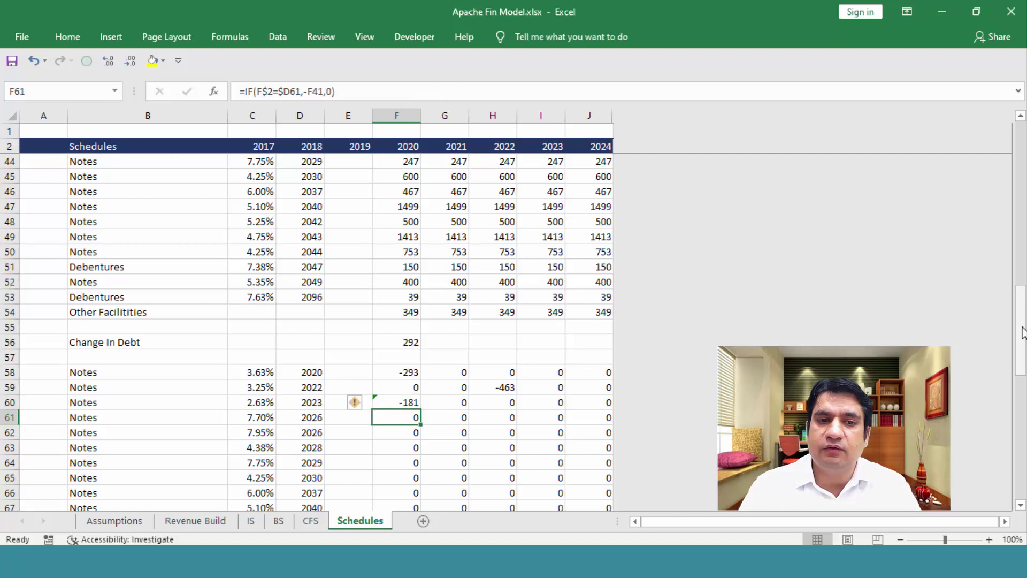
key(Up)
key(Up)
key(Up)
key(Up)
key(Up)
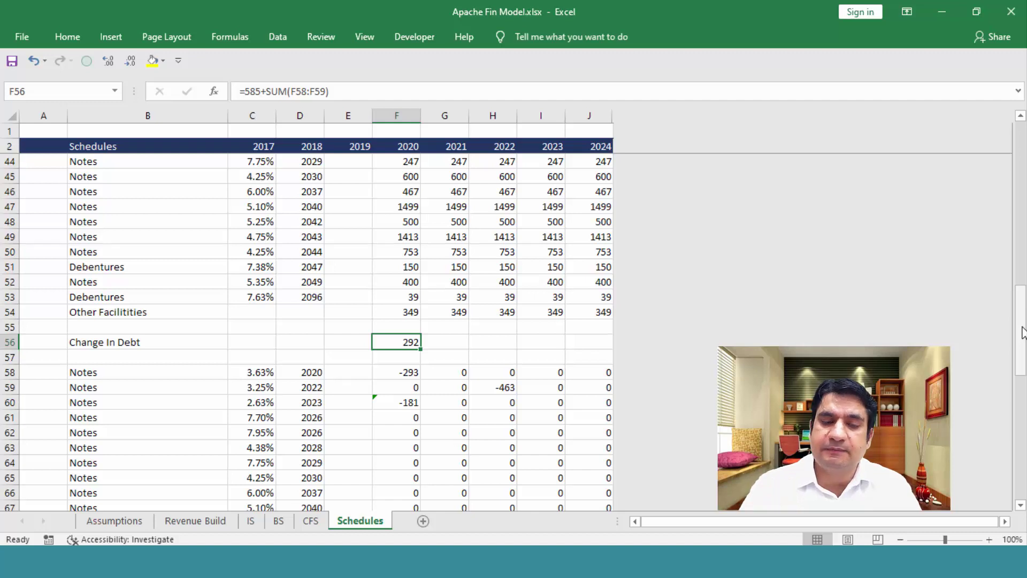
Enter the check formula =F56+F60 in E56 for the cash remaining after the third note's repayment
key(Down)
key(Left)
key(Up)
text(=)
key(Right)
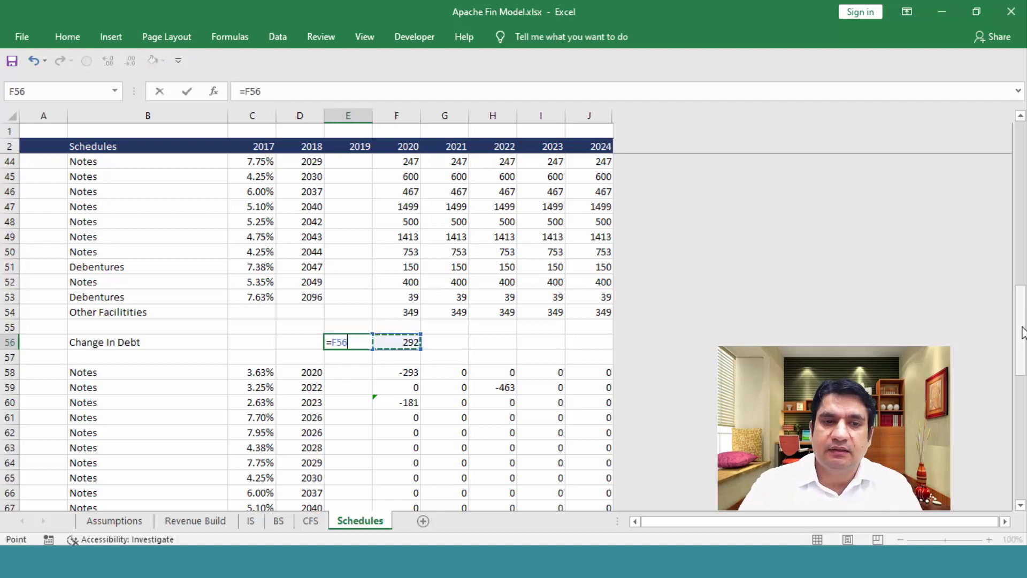
key(Right)
key(Left)
text(+)
key(Down)
key(Down)
key(Down)
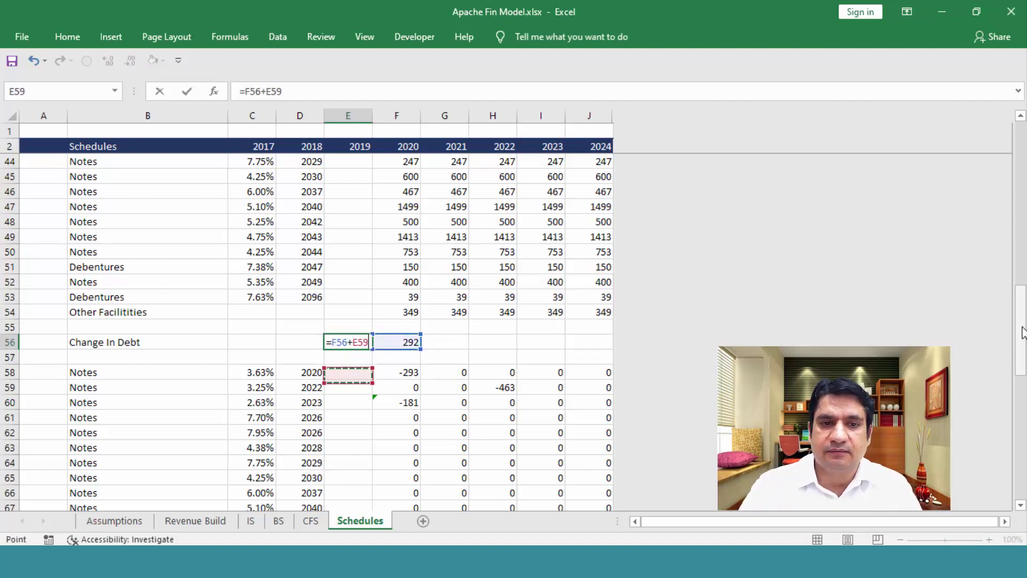
key(Right)
key(Down)
key(Return)
key(Up)
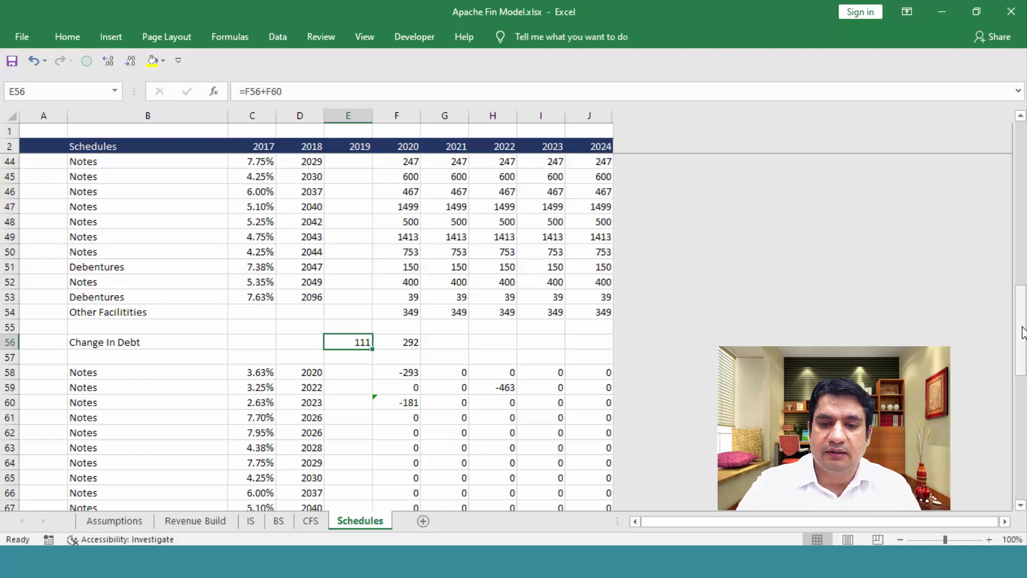
Clear the temporary cash check formulas in E56:F56 and return to F60
key(shift+Right)
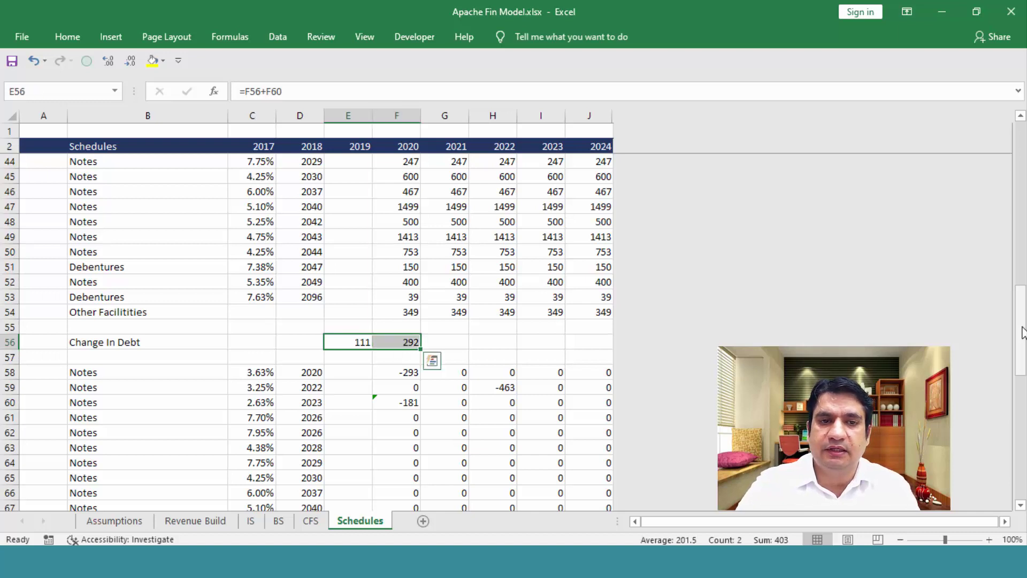
key(Down)
key(Down)
key(Down)
key(Down)
key(Right)
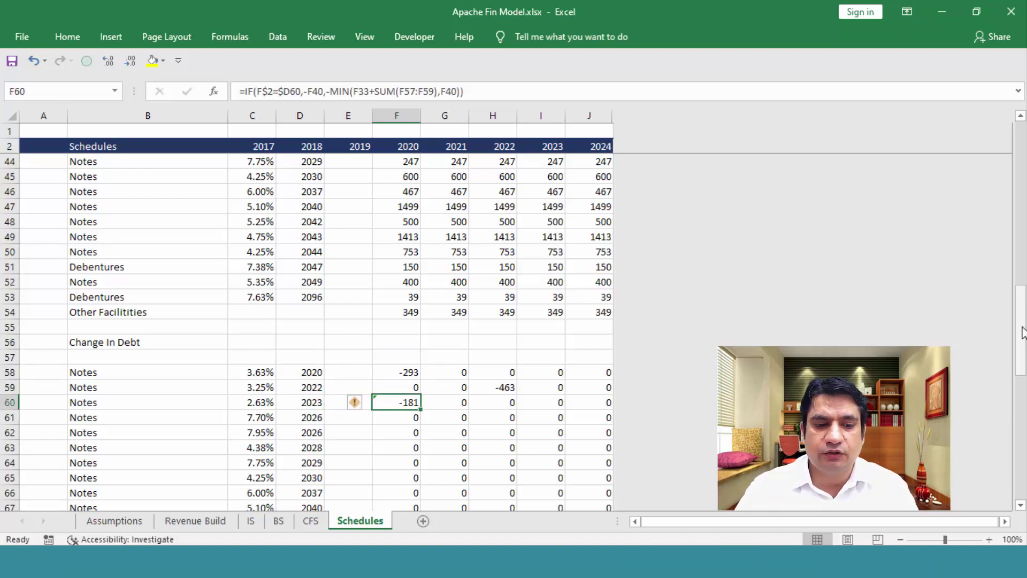
Compare the 2020 and 2022 change formulas of the first three notes in rows 58 to 60
key(ctrl+c)
key(shift+Up)
key(shift+Up)
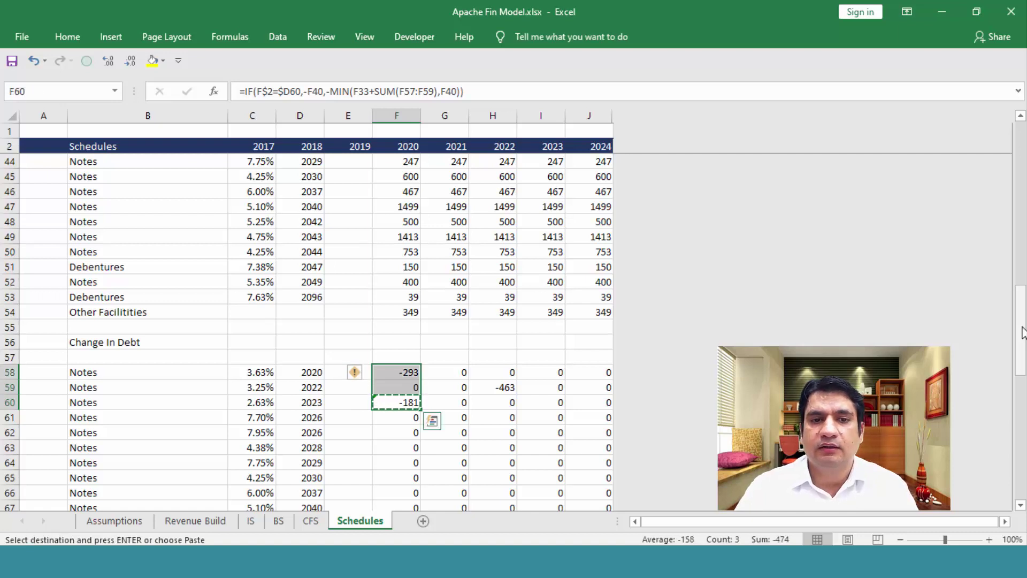
key(Down)
key(Up)
key(Up)
key(Right)
key(Right)
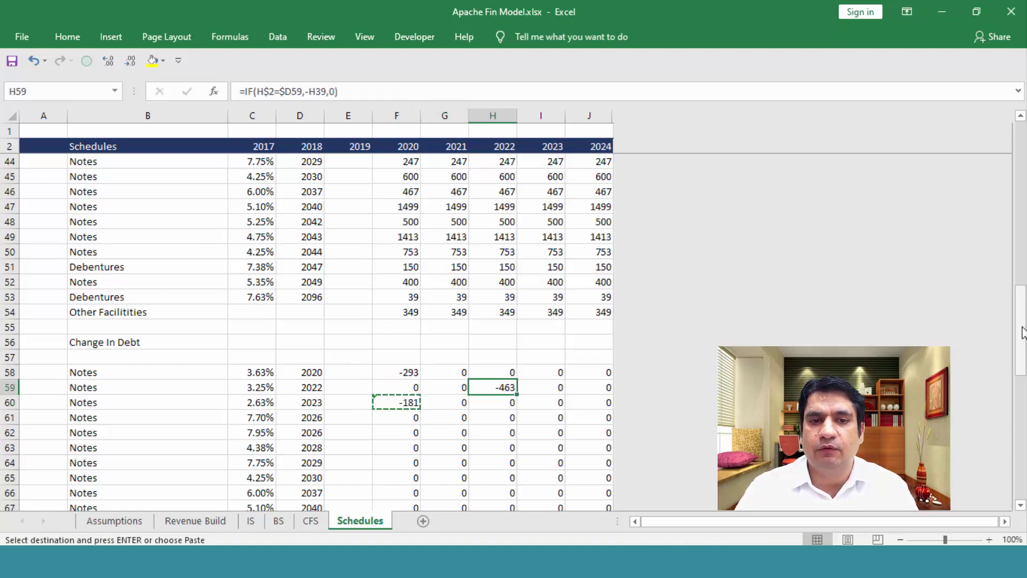
key(Left)
key(Left)
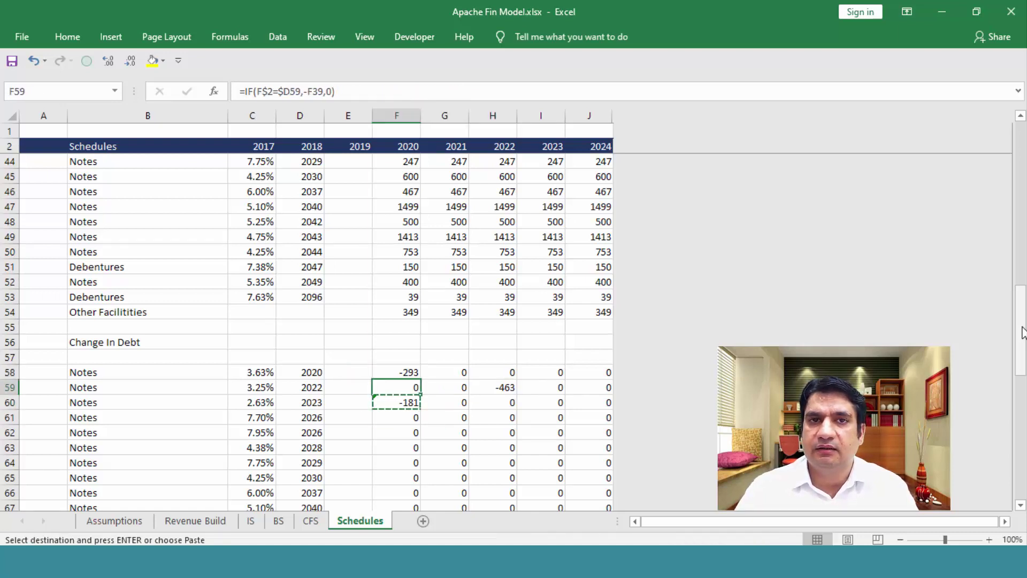
key(Down)
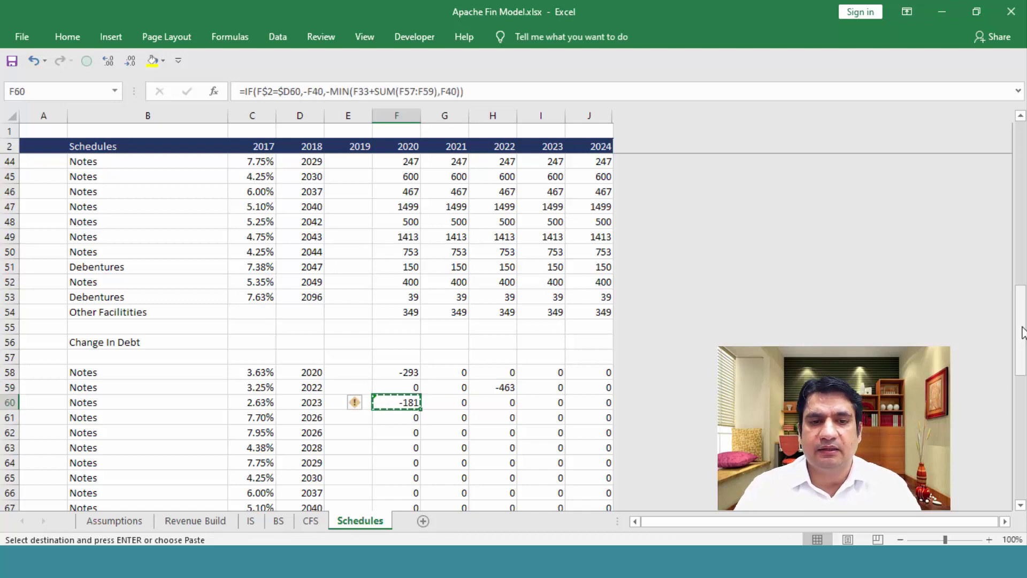
Lock the row of the Free Cash For Debt reference in F60's MIN argument as F$33
key(F2)
key(Left)
key(Left)
key(Left)
key(Left)
key(Left)
key(Left)
key(Left)
key(Left)
key(Left)
key(Left)
key(Left)
key(Left)
key(Left)
key(Left)
key(Left)
key(Left)
key(Left)
key(Left)
key(Left)
key(Left)
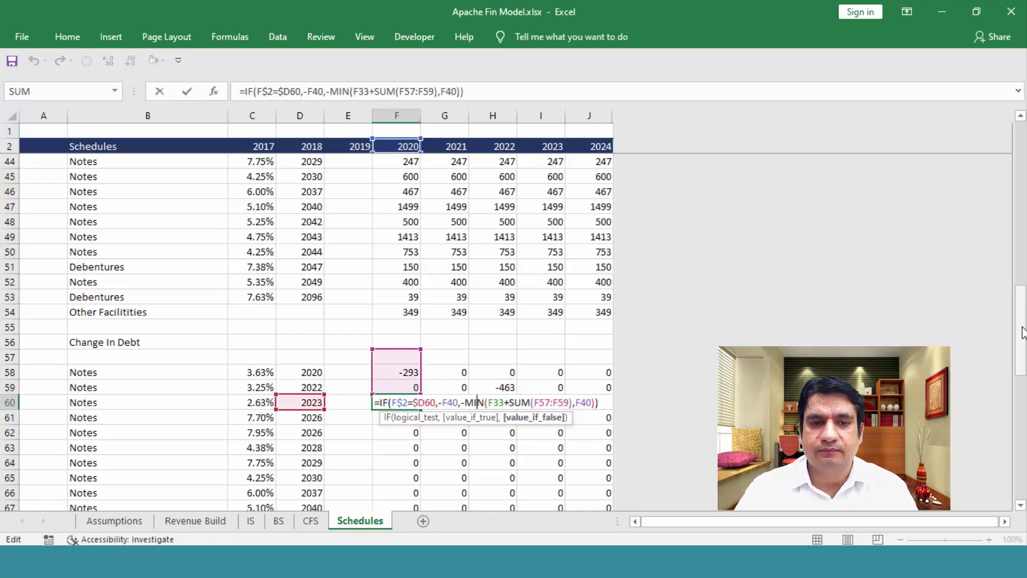
key(Right)
key(Right)
key(Right)
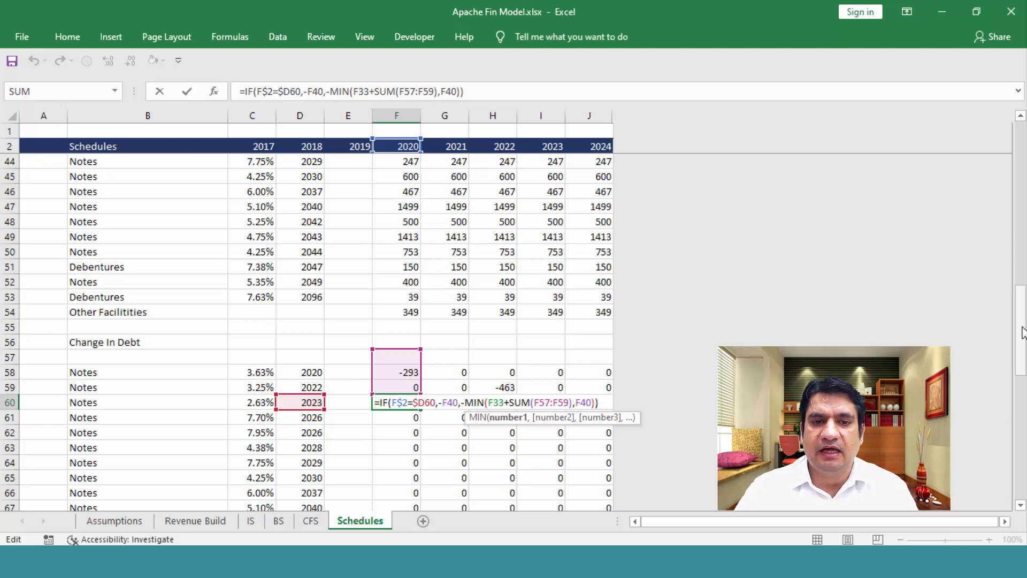
drag(1023, 332, 1022, 260)
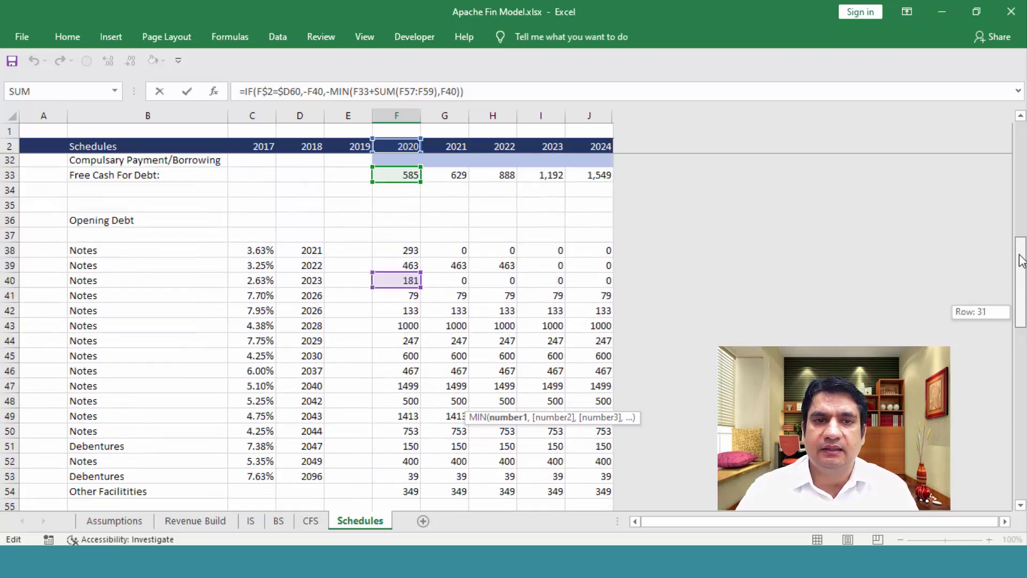
scroll(1022, 261, up, 3)
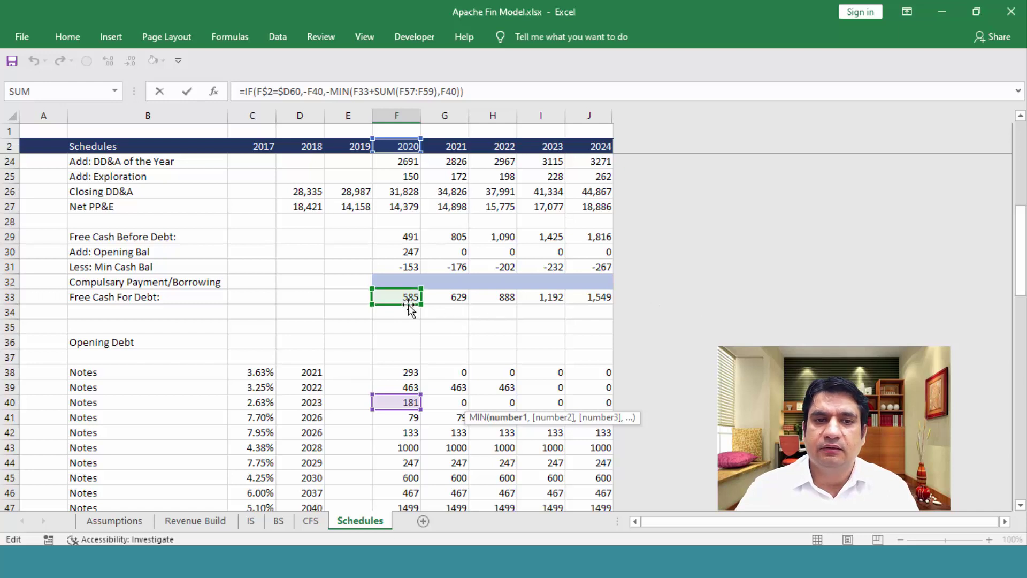
mouse_move(408, 304)
mouse_down()
mouse_move(412, 326)
mouse_move(410, 309)
mouse_up()
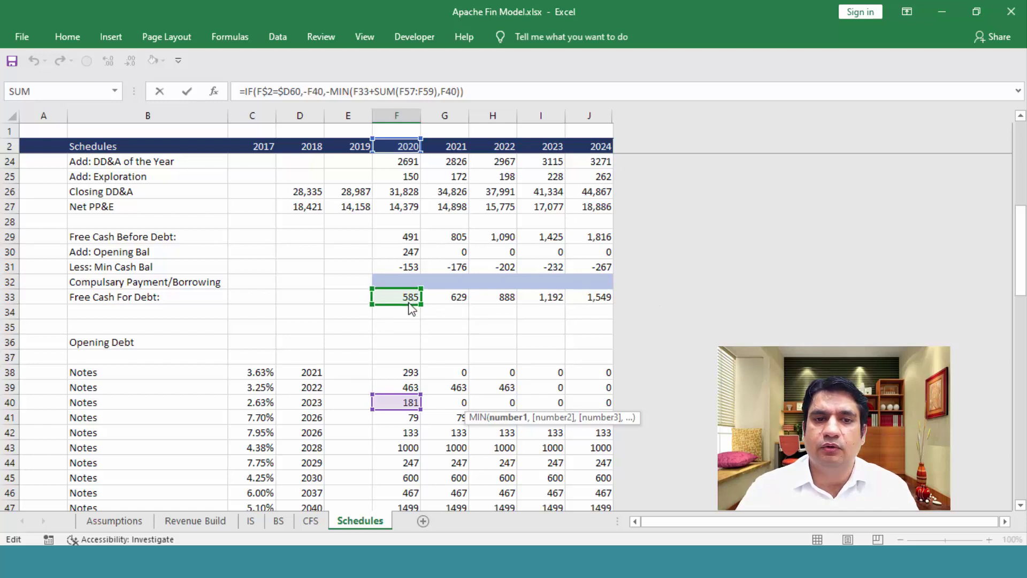
drag(1020, 249, 1020, 328)
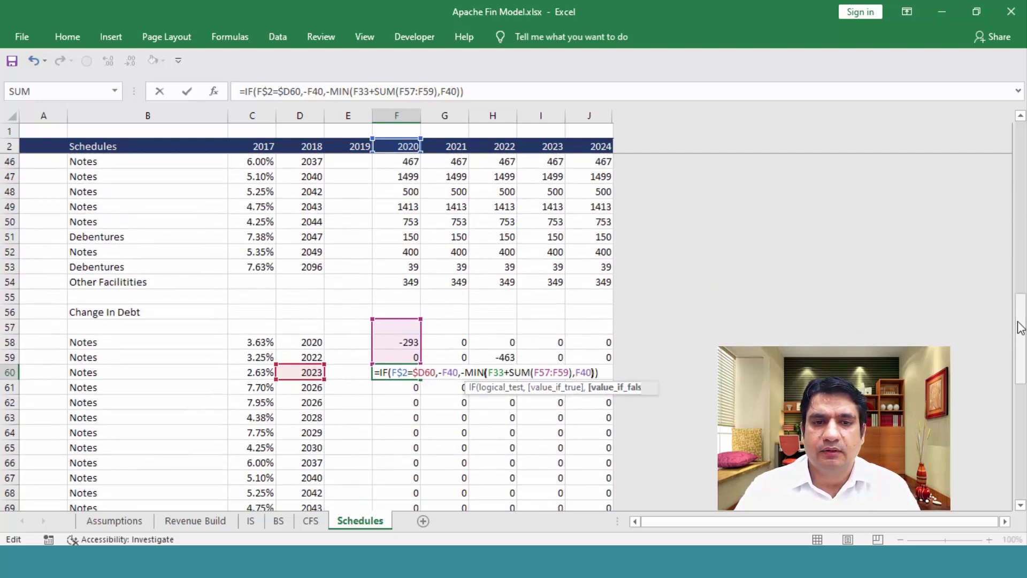
key(Left)
key(Left)
key(Left)
key(Left)
key(Left)
key(Left)
key(Left)
key(Left)
key(Left)
key(Left)
key(Left)
key(Left)
key(Left)
key(Left)
key(Left)
key(Left)
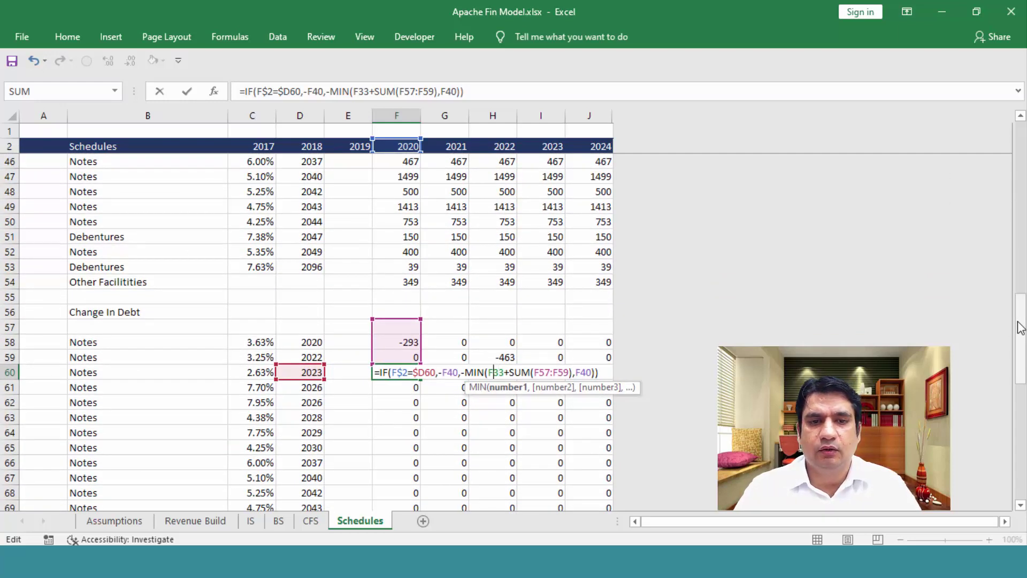
text($)
Lock the start row of F60's SUM range as F$57 and enter the updated formula
key(Right)
key(Right)
key(Right)
key(Right)
key(Right)
key(Right)
key(Right)
key(Right)
key(Right)
key(Right)
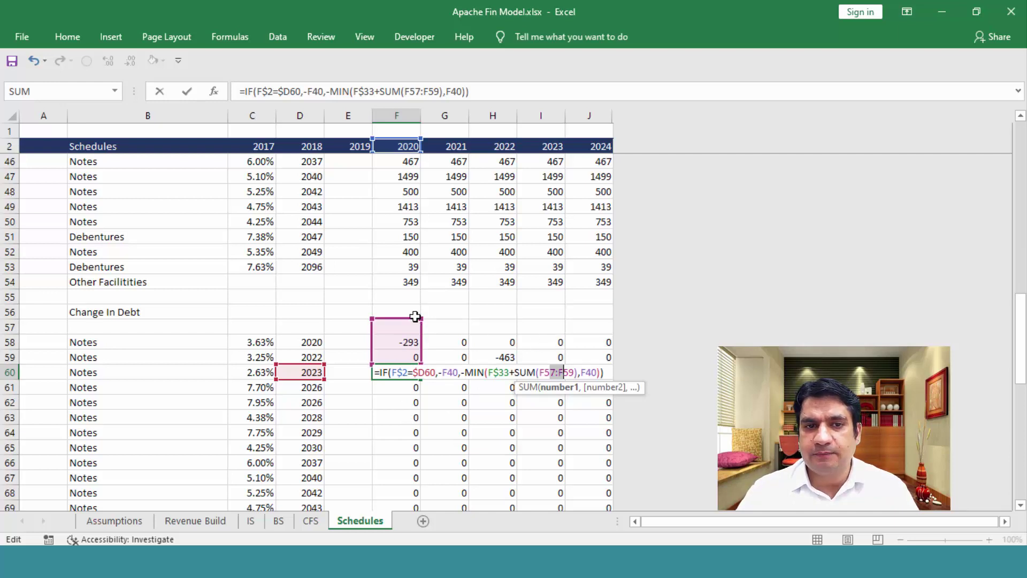
mouse_move(420, 317)
mouse_down()
mouse_move(421, 332)
mouse_move(420, 317)
mouse_up()
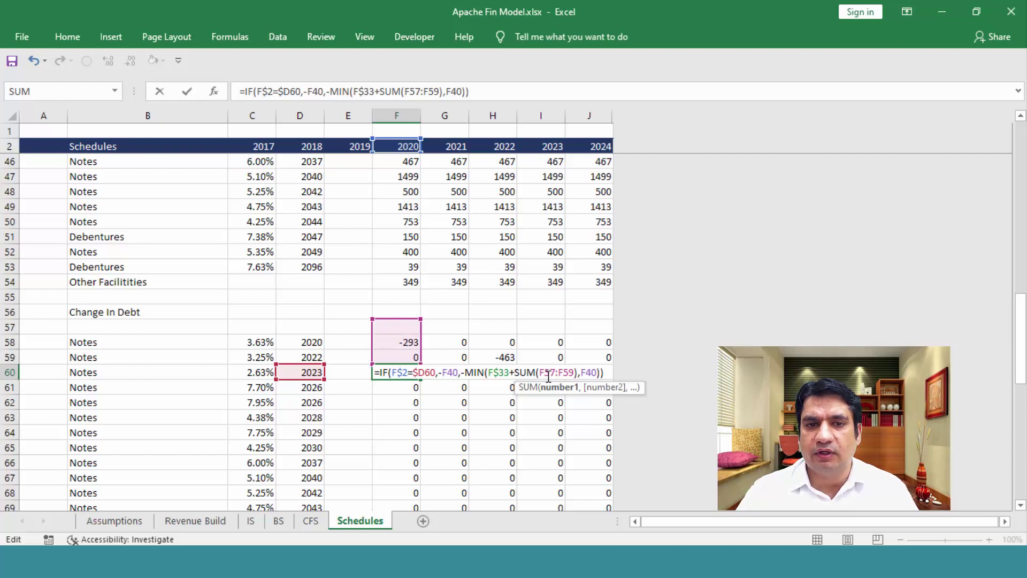
text($)
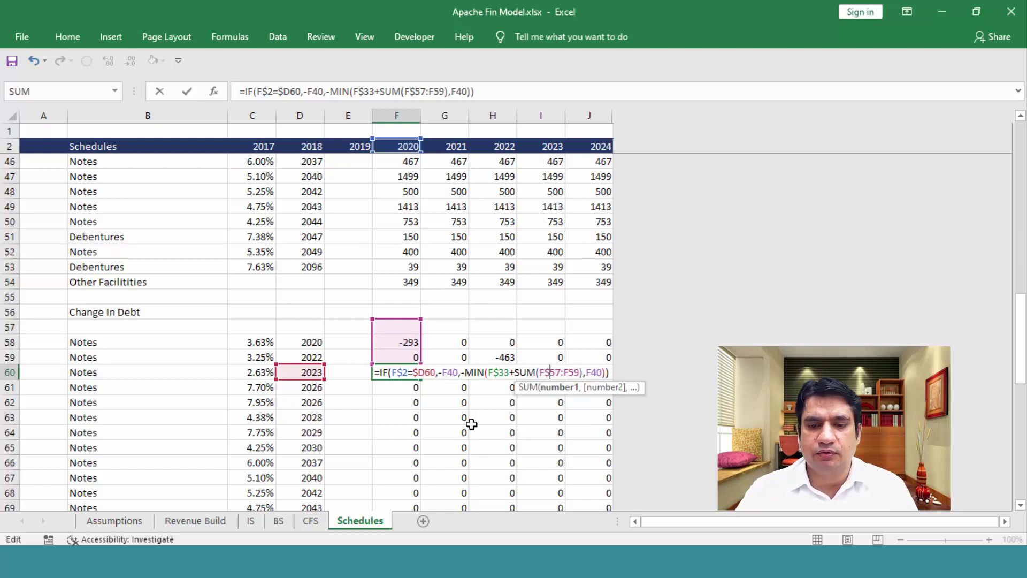
key(ctrl+Return)
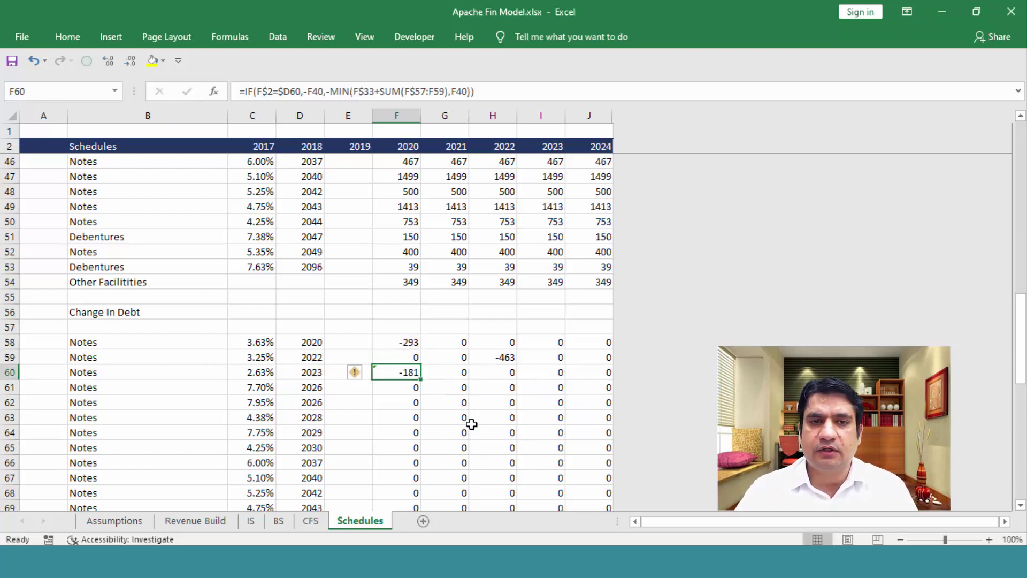
Fill the F60 formula down into the 2020 changes of the next notes below
key(shift+Down)
key(shift+Down)
key(shift+Down)
key(ctrl+d)
key(Down)
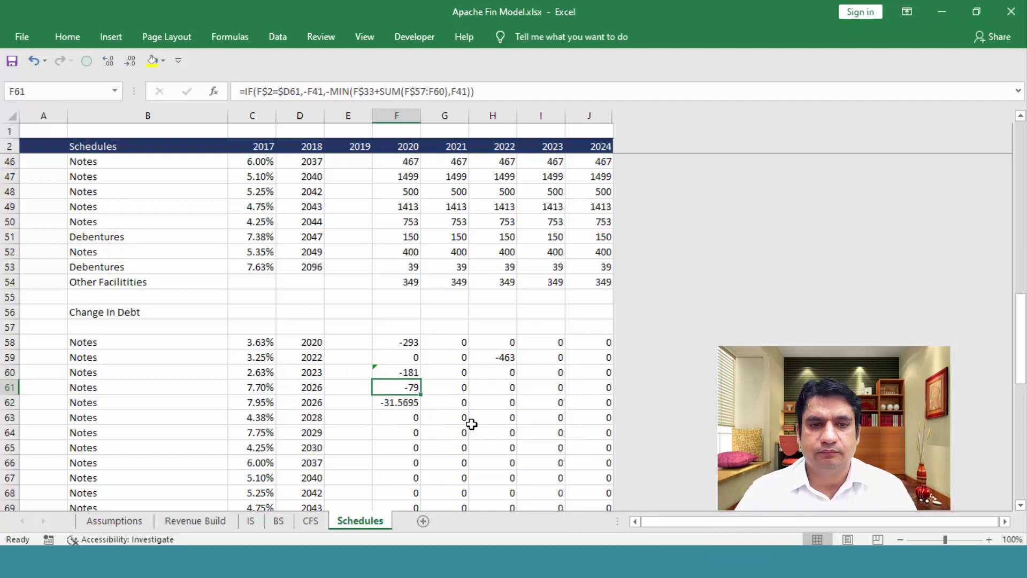
Examine how the SUM range anchored at F$57 expands across the formulas in F60, F61 and F62
key(Down)
key(F2)
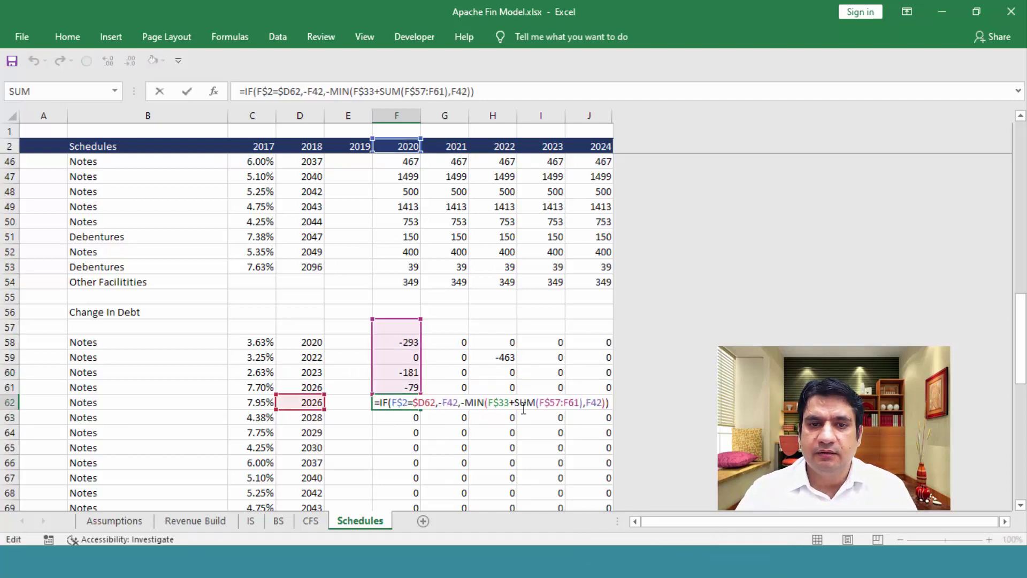
drag(566, 402, 572, 401)
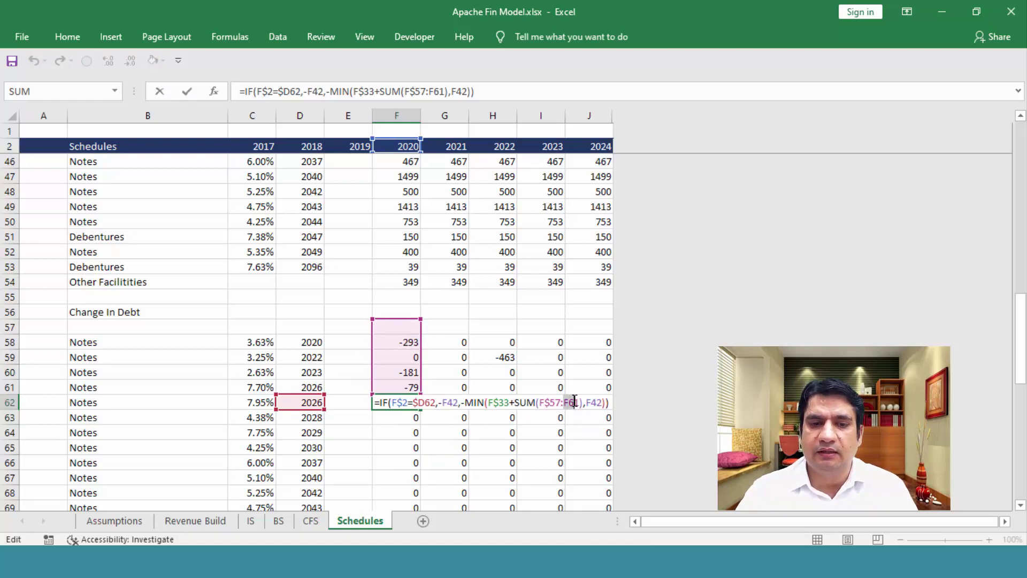
key(Escape)
key(Up)
key(Up)
key(F2)
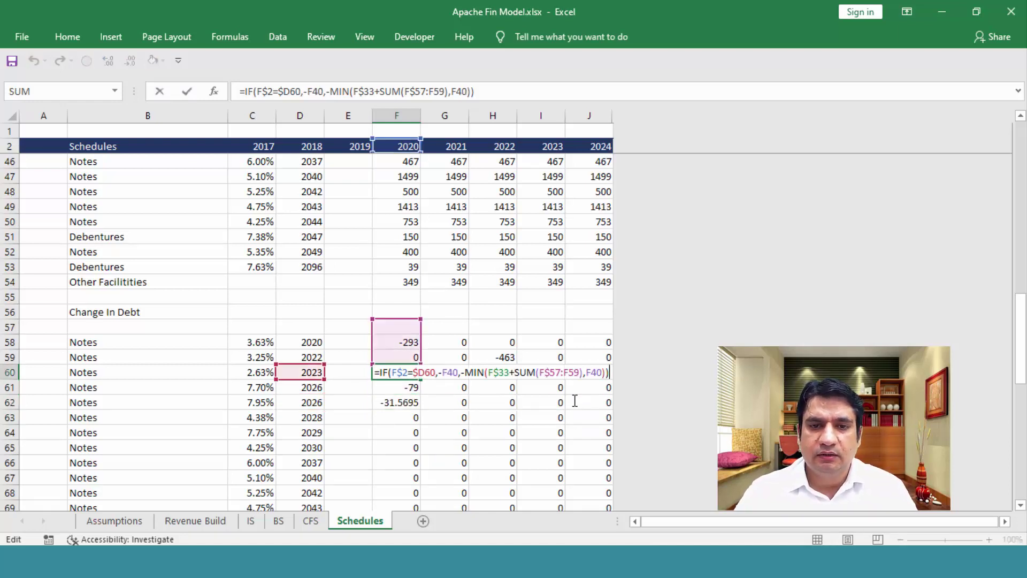
click(575, 372)
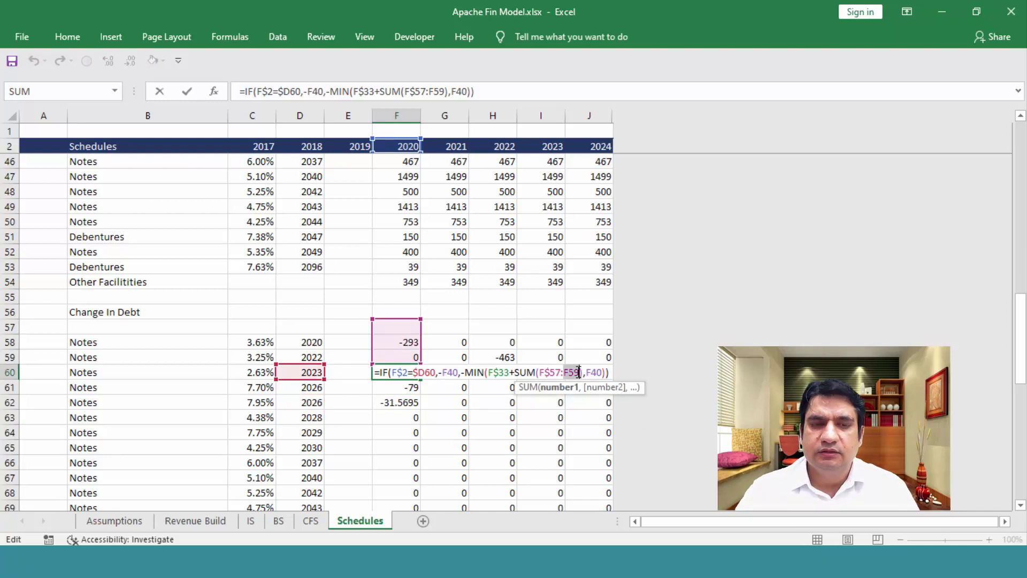
key(Return)
key(F2)
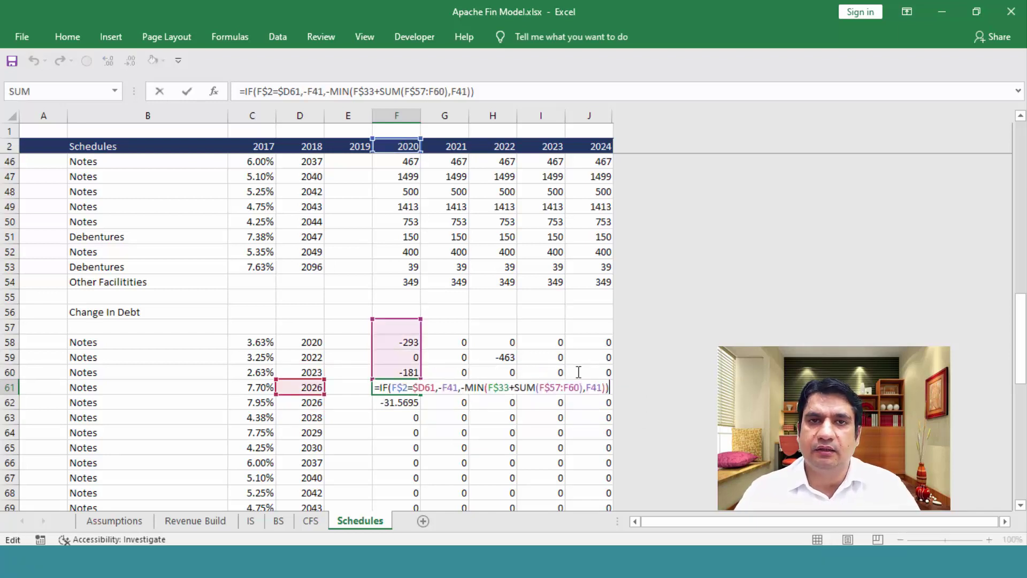
key(Return)
key(F2)
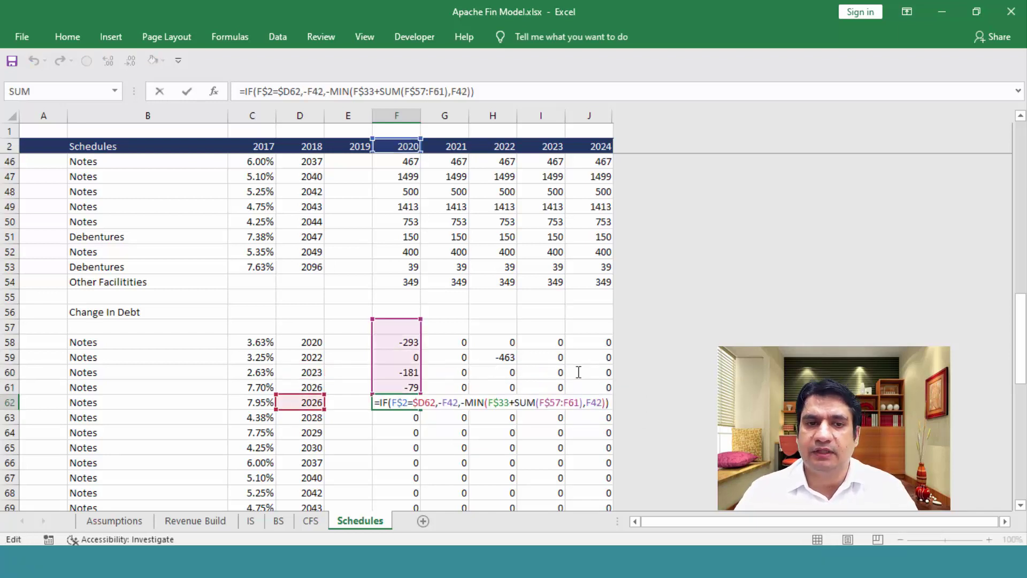
drag(420, 320, 421, 320)
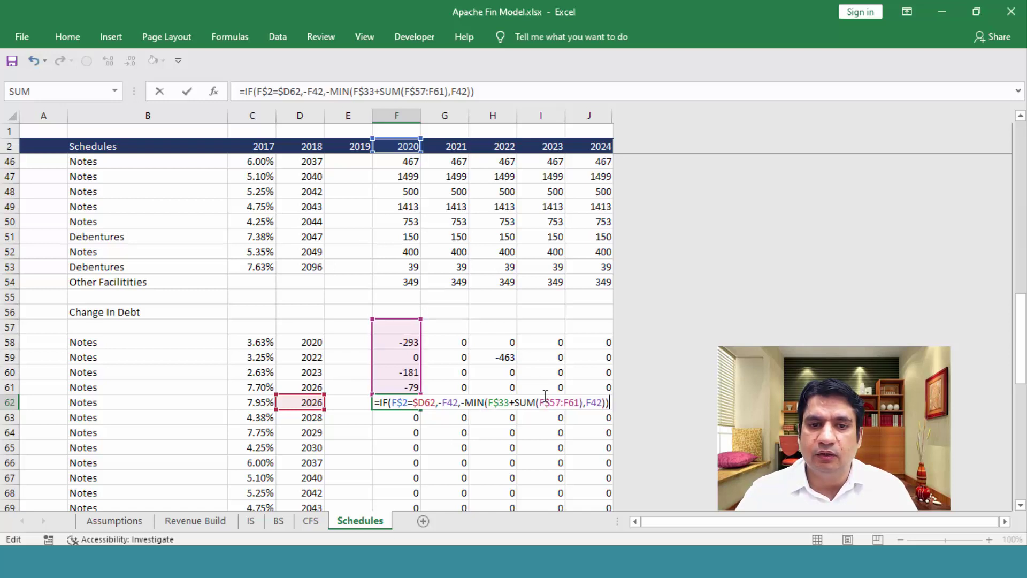
drag(545, 398, 557, 403)
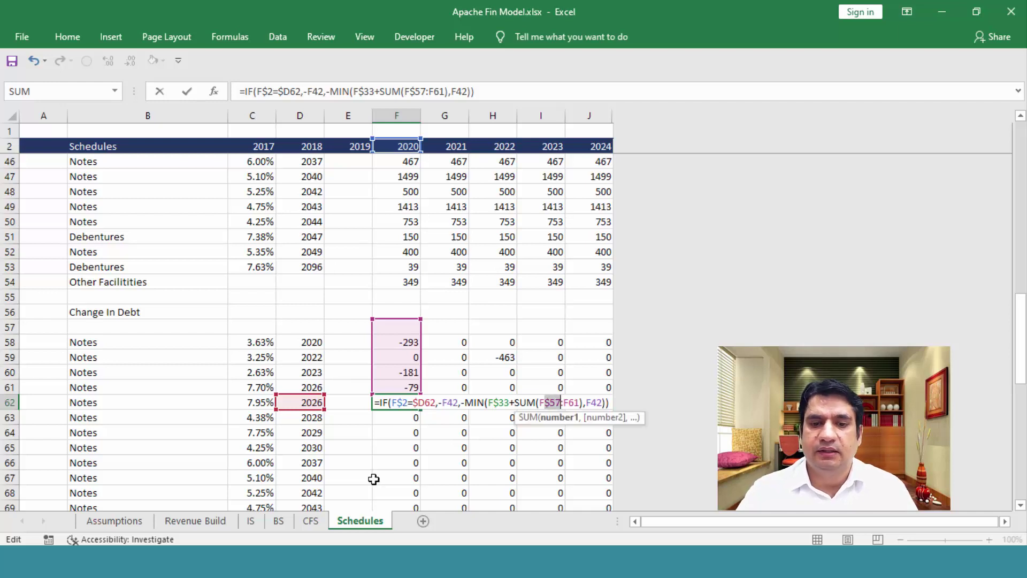
Fill the F62 formula down to the last debenture in F73
key(Return)
key(Up)
key(shift+Down)
key(shift+Down)
key(shift+Down)
key(shift+Down)
key(shift+Down)
key(shift+Down)
key(shift+Down)
key(shift+Down)
key(shift+Down)
key(shift+Down)
key(shift+Down)
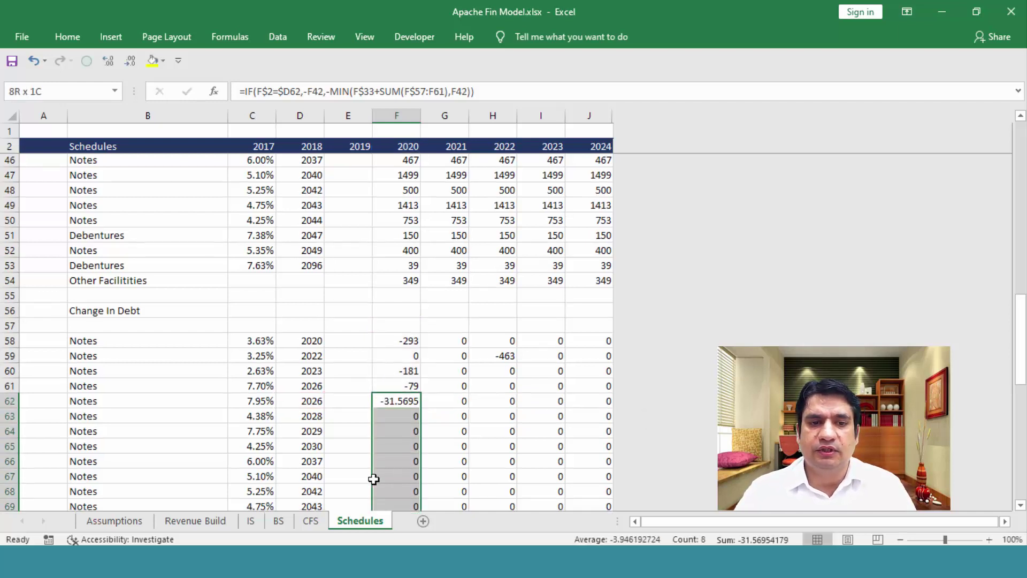
key(ctrl+d)
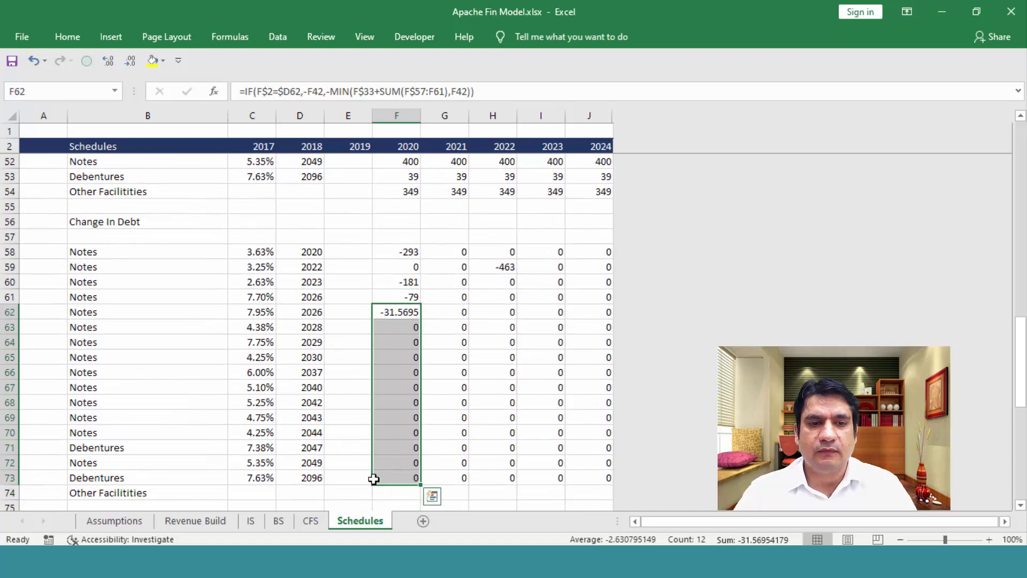
Examine how F68's formula limits repayment using free cash F$33, prior changes SUM(F$57:F67) and opening debt F48
click(374, 478)
key(Up)
key(Up)
key(Up)
key(Up)
key(Up)
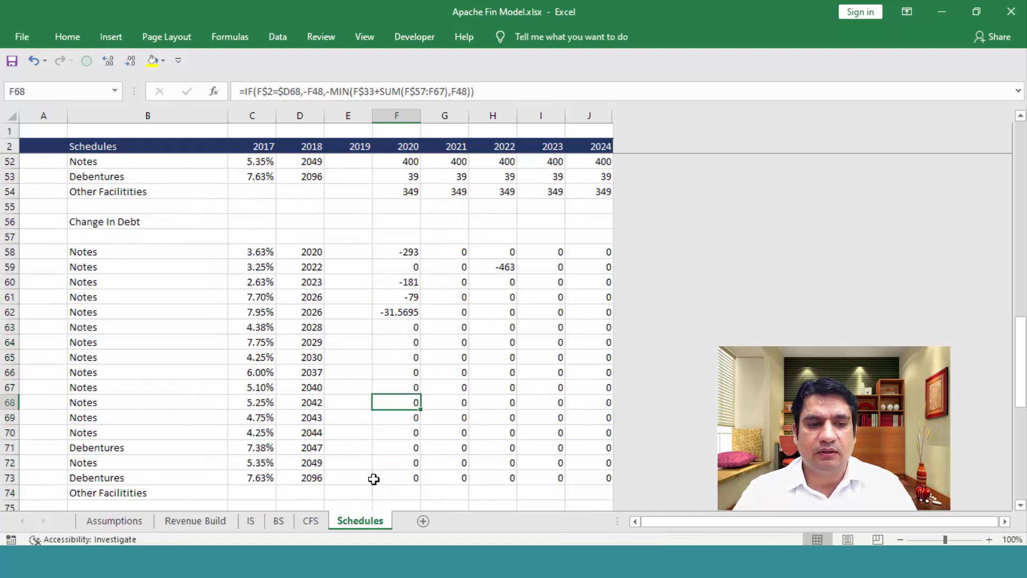
key(F2)
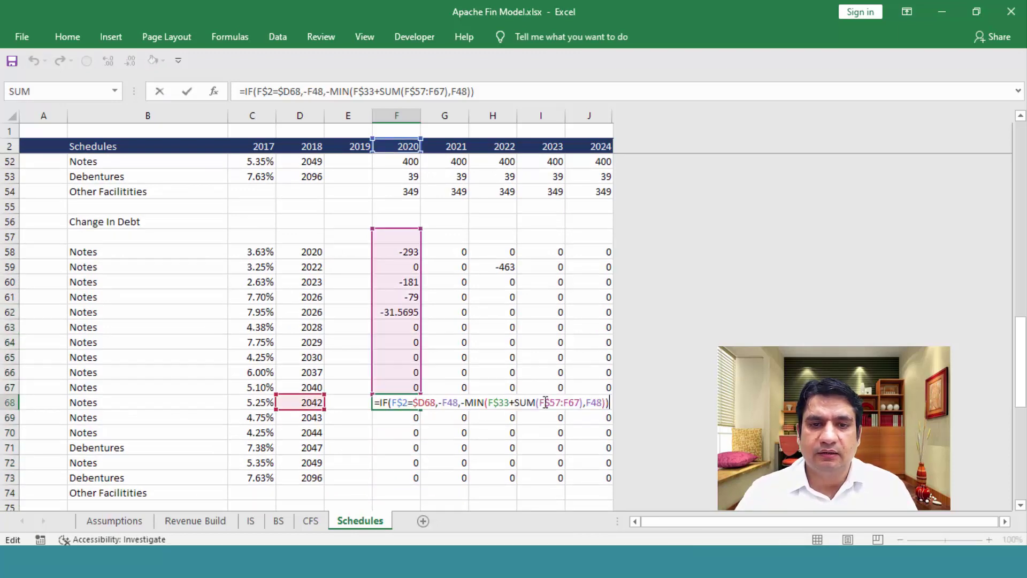
drag(544, 402, 569, 402)
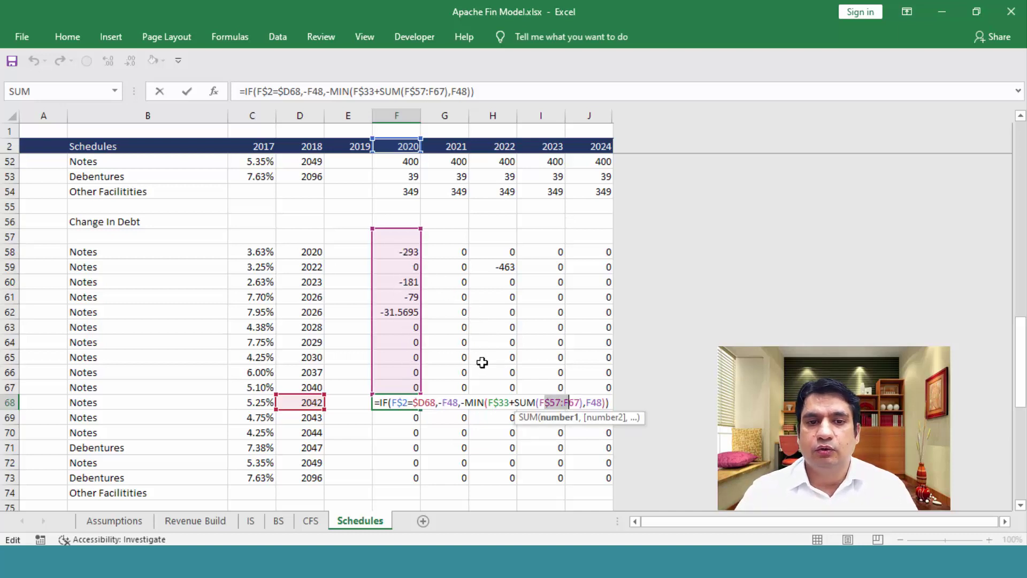
drag(488, 402, 579, 402)
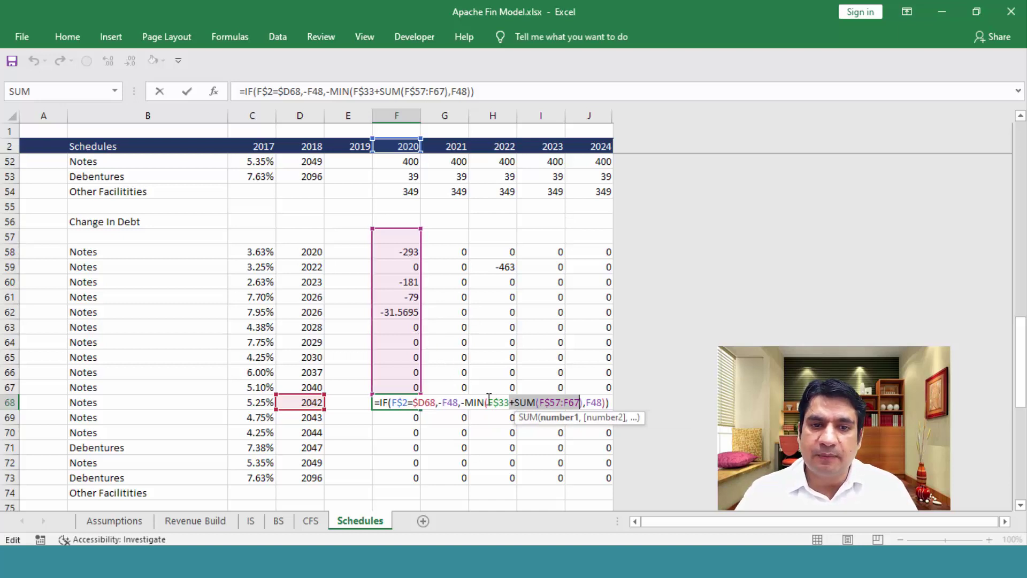
drag(489, 402, 580, 403)
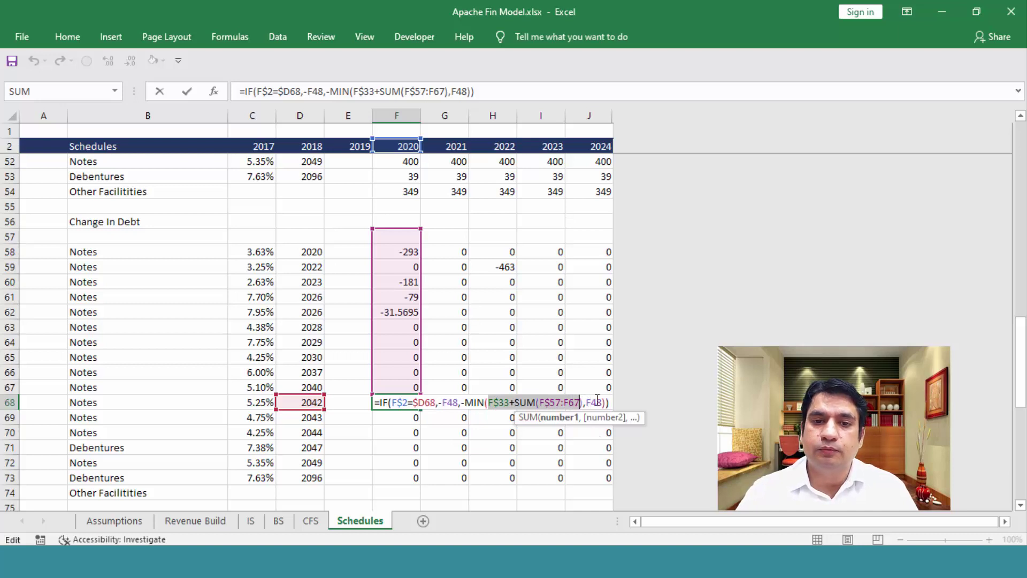
click(597, 402)
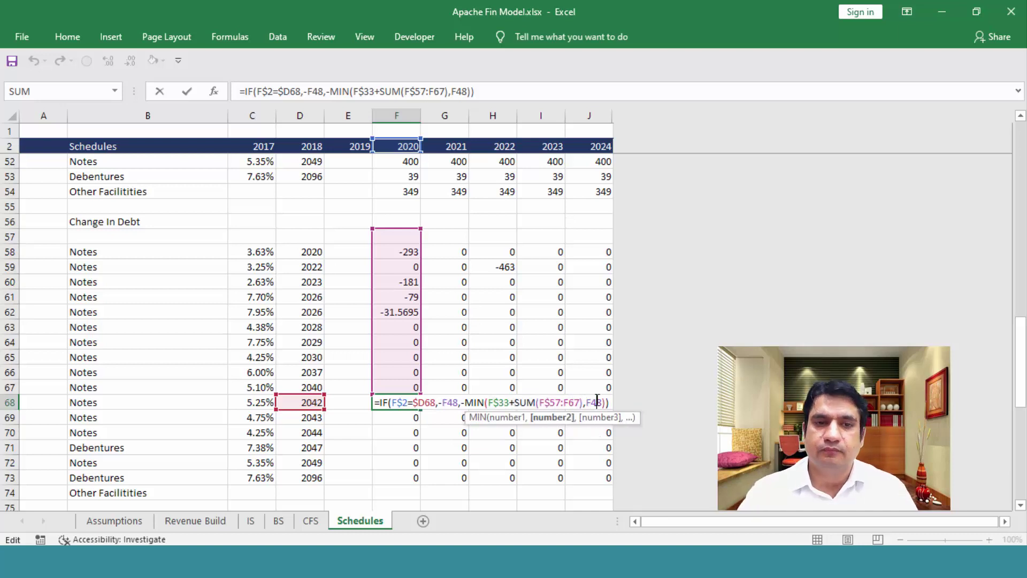
key(Return)
Copy the F60 repayment formula into F59, the 2020 change for the 3.25% notes
key(Up)
key(Up)
key(Up)
key(Up)
key(Up)
key(Up)
key(Up)
key(Up)
key(Up)
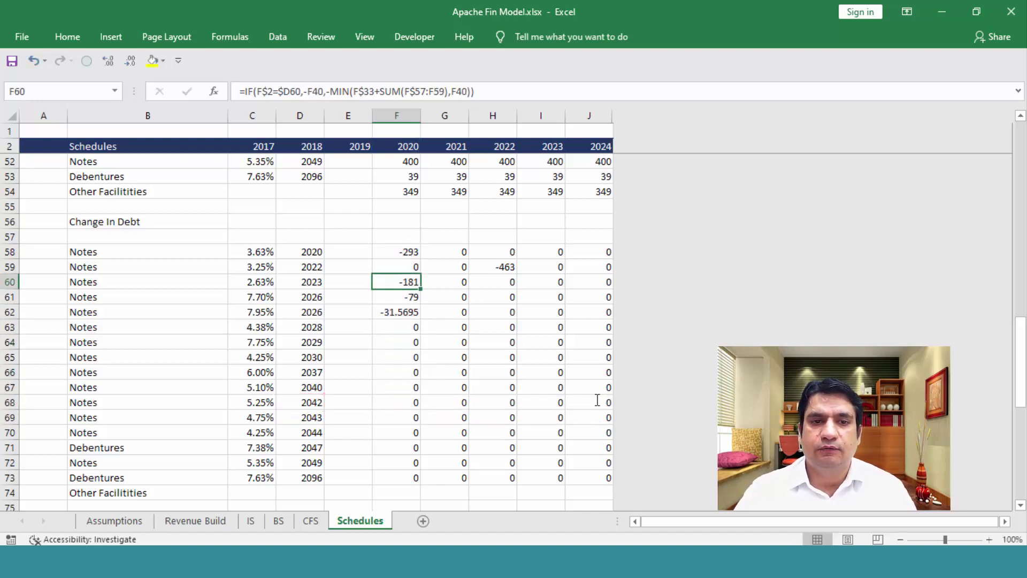
key(F2)
key(Escape)
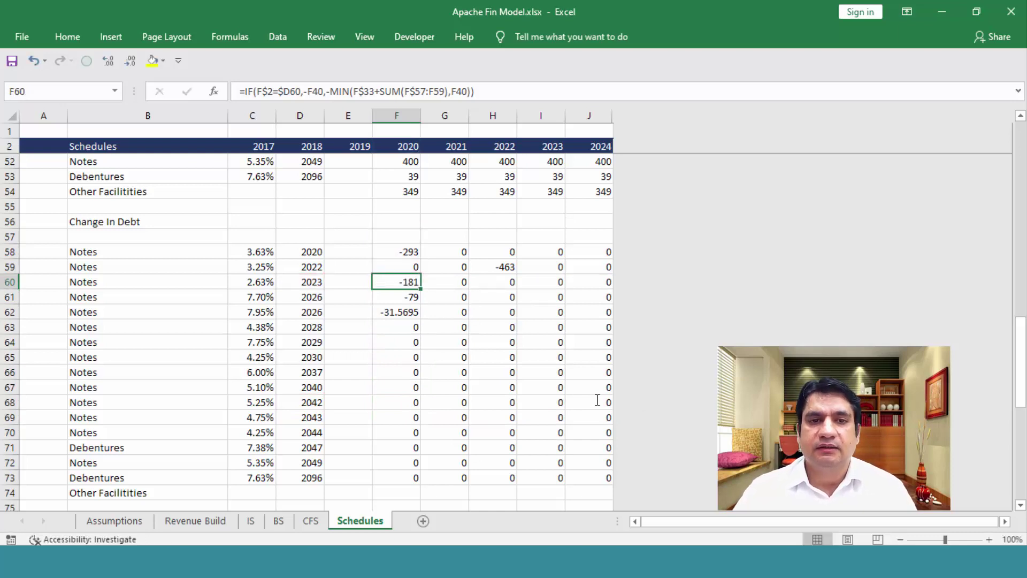
key(Up)
key(shift+Up)
key(Down)
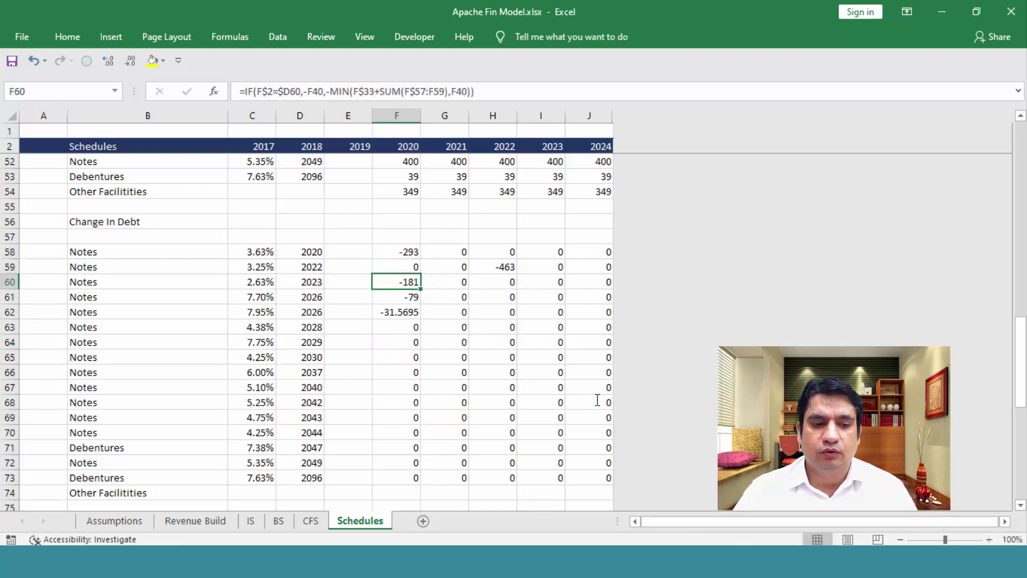
key(ctrl+c)
key(Up)
key(shift+Up)
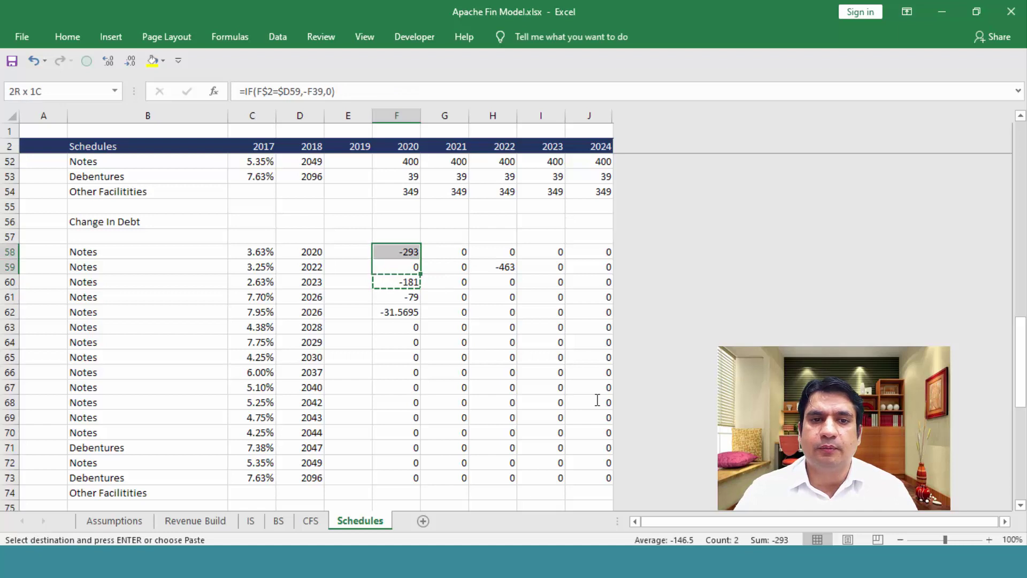
key(Right)
key(Right)
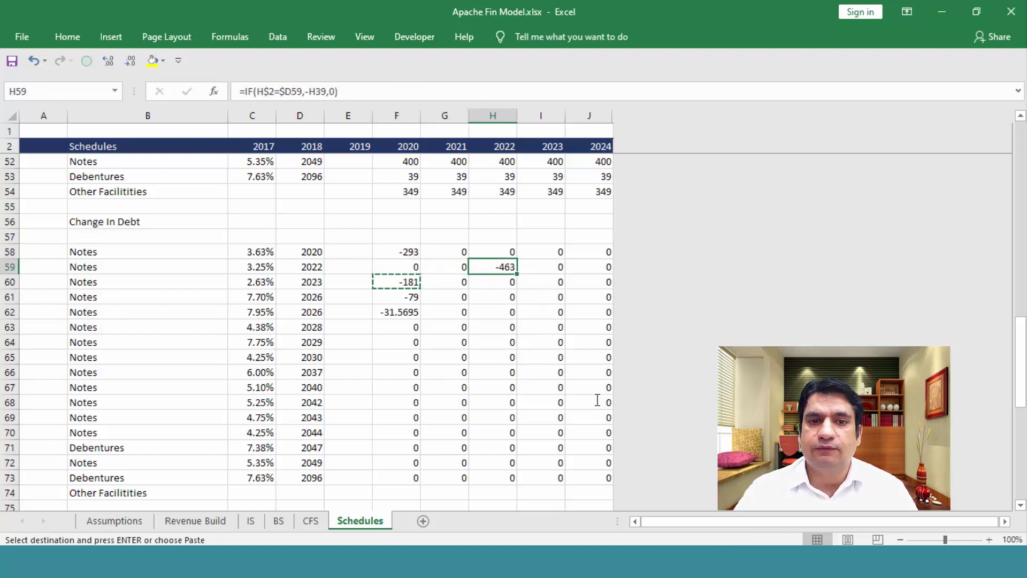
key(Left)
key(Left)
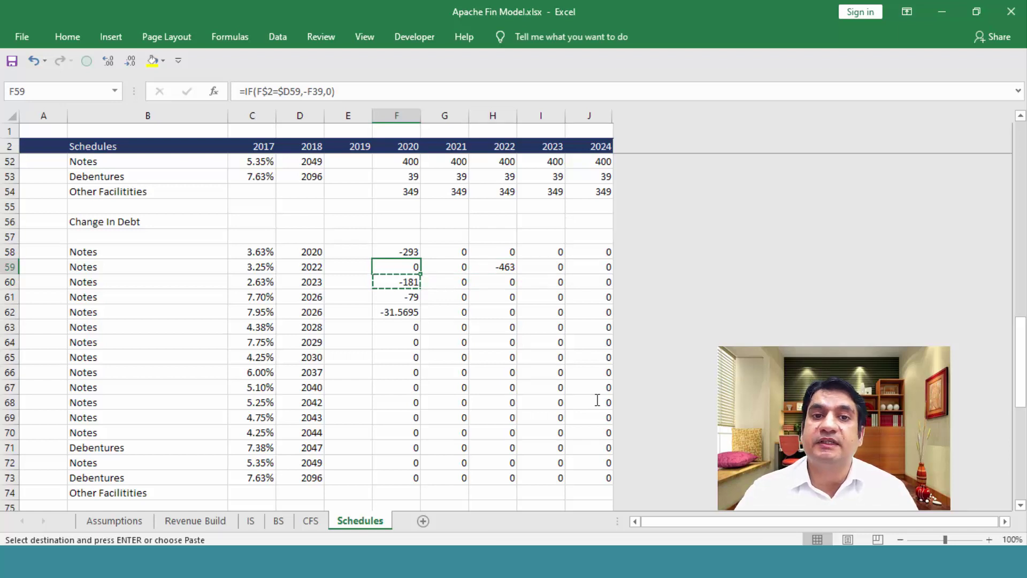
key(Return)
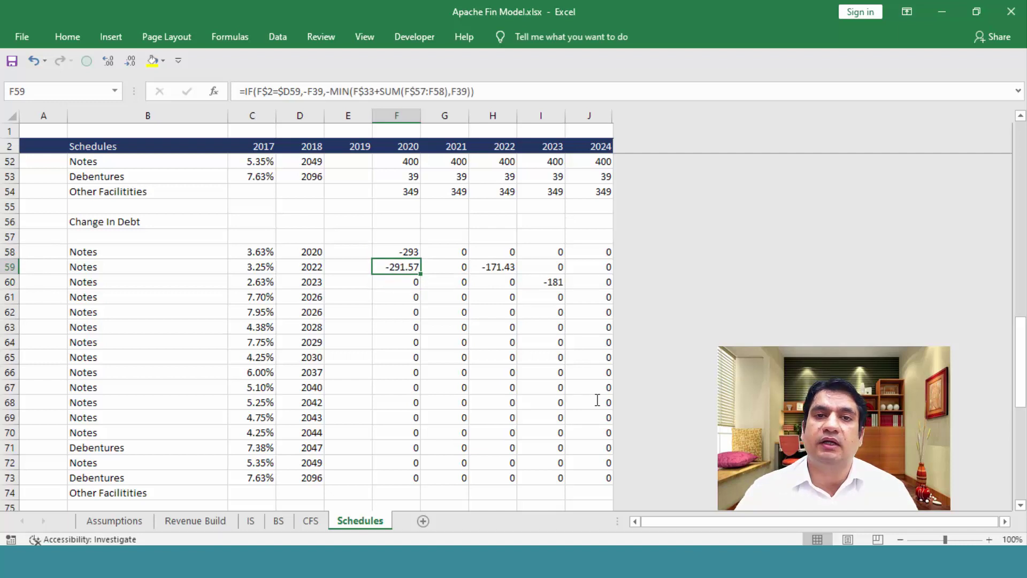
Copy the F59 repayment formula up into F58, the 2020 change for the 3.63% notes
key(Up)
key(Down)
key(ctrl+c)
key(Up)
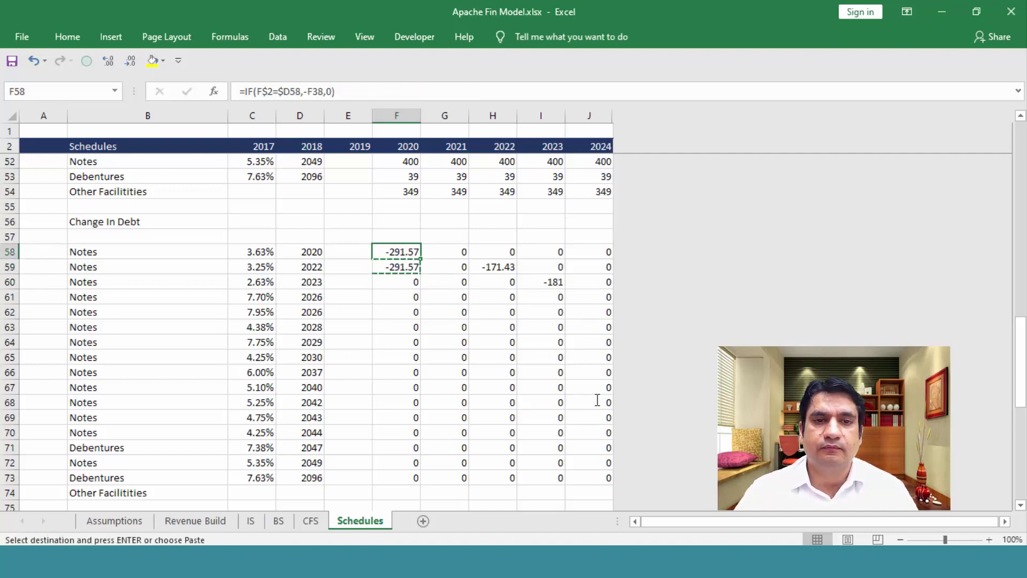
key(Return)
Check the 2020 Free Cash For Debt amount in F33 above the Opening Debt section
key(Up)
key(Up)
key(Up)
key(Up)
key(Up)
key(Up)
key(Up)
key(Up)
key(Up)
key(Up)
key(Up)
key(Up)
key(Up)
key(Up)
key(Up)
key(Up)
key(Up)
key(Up)
key(Up)
key(Up)
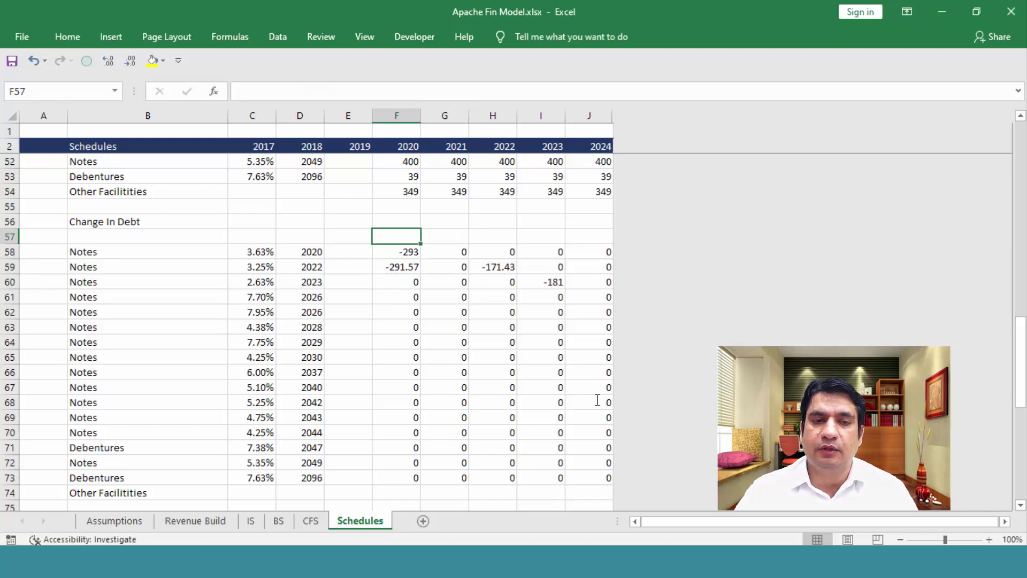
key(Down)
key(Down)
key(Down)
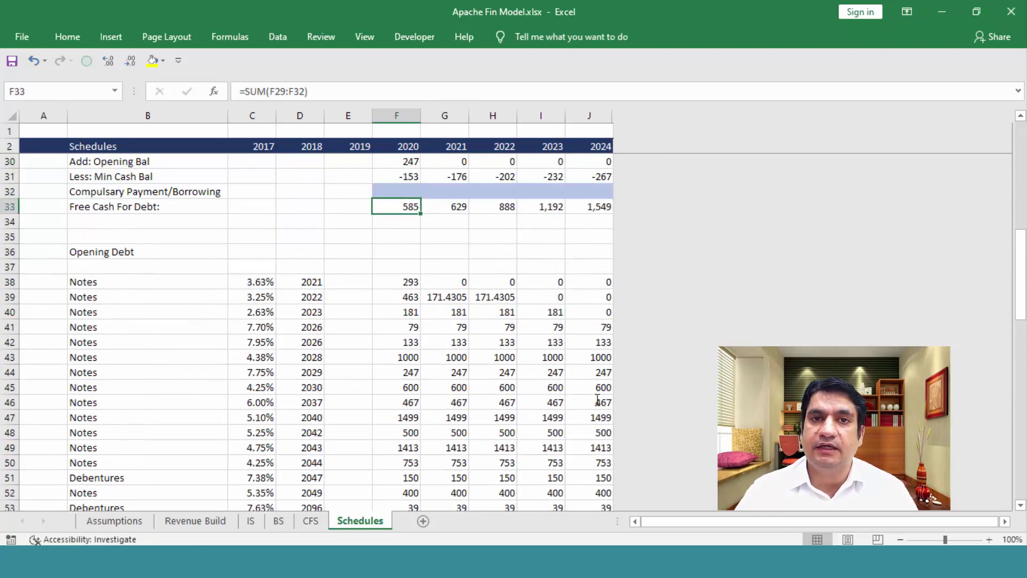
Calculate the 2020 cash left after the first note's repayment by entering =585+F58 in F56
key(Down)
key(Down)
key(Down)
key(Down)
key(Down)
key(Down)
key(Down)
key(Down)
key(Down)
key(Down)
key(Down)
key(Down)
key(Down)
key(Down)
key(Down)
key(Down)
key(Down)
key(Down)
key(Down)
key(Down)
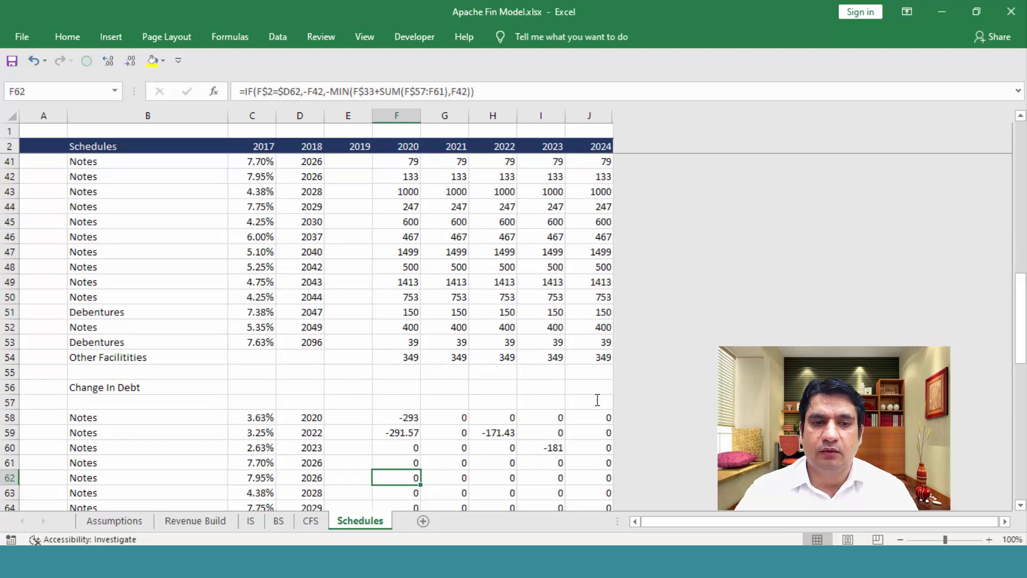
key(Up)
key(Up)
key(Up)
key(Up)
key(Up)
key(Up)
text(=)
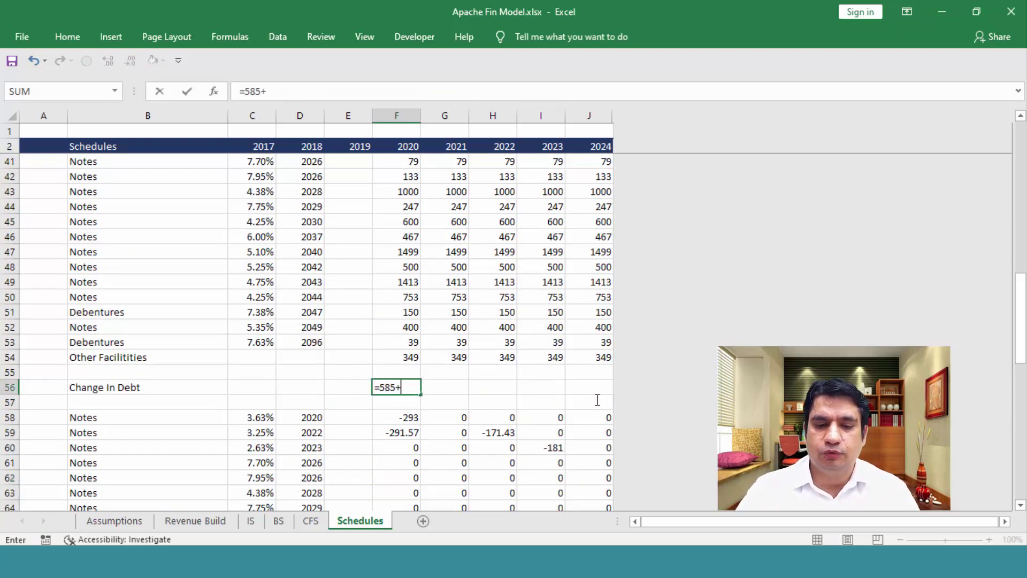
text(585+)
key(Down)
key(Down)
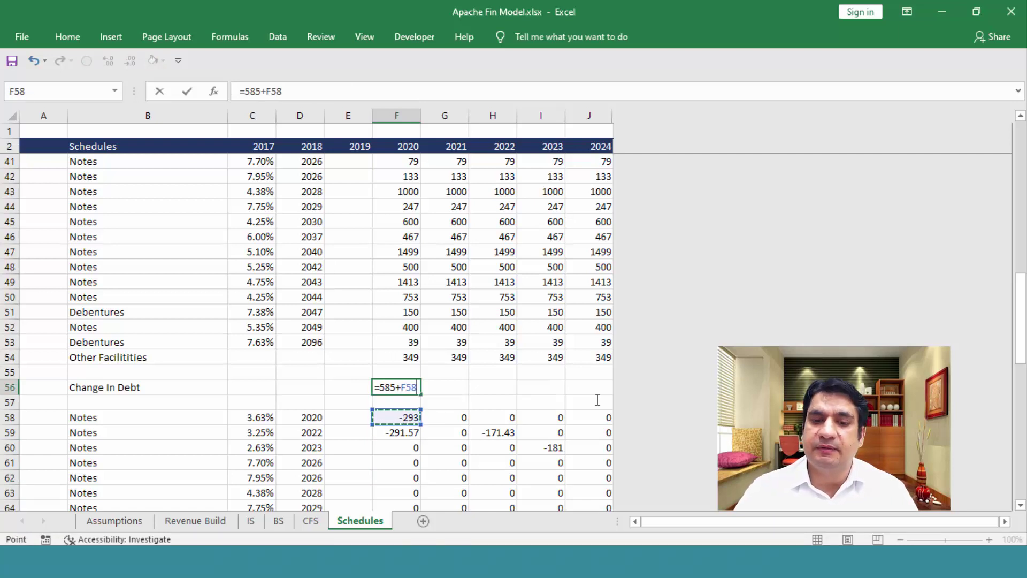
key(Return)
key(Up)
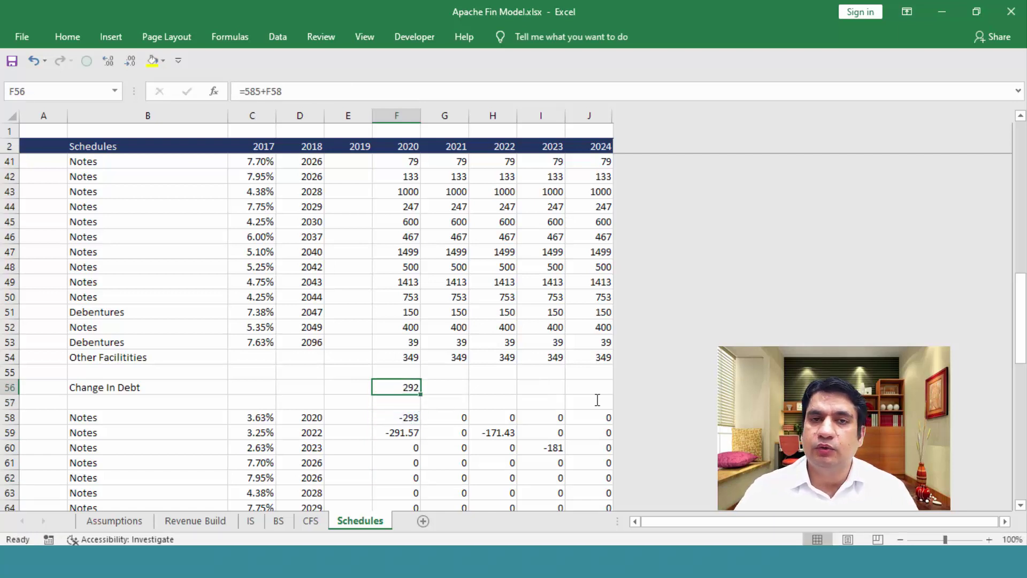
Compare the 3.25% notes' 2020 repayment in F59 with the remaining cash in F56 and the 2020 opening debt balances
key(Down)
key(Down)
key(Down)
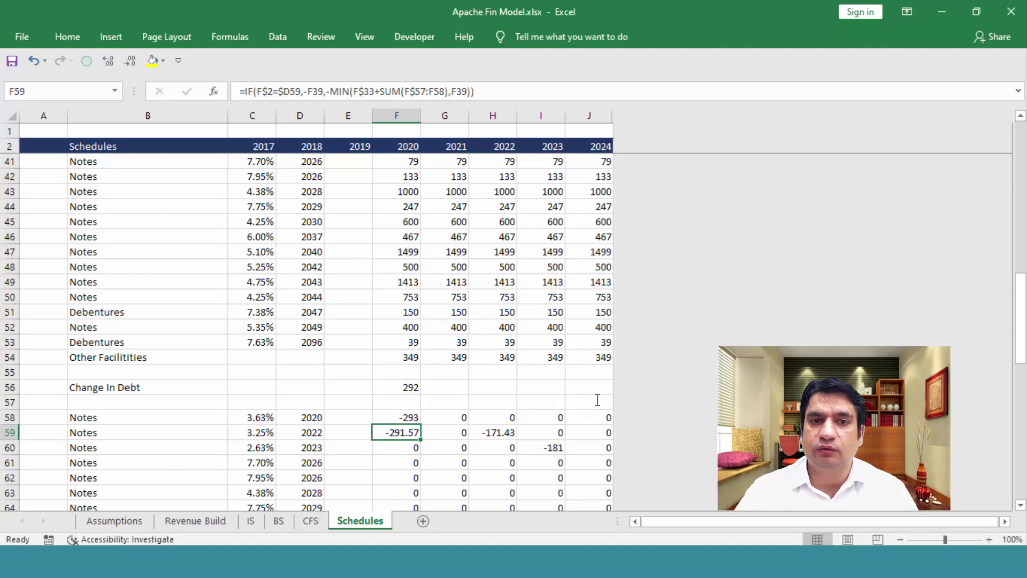
key(Up)
key(Up)
key(Up)
key(Up)
key(Up)
key(Up)
key(Up)
key(Up)
key(Up)
key(Up)
key(Up)
key(Up)
key(Up)
key(Up)
key(Up)
key(Up)
key(Up)
key(Up)
key(Up)
key(Up)
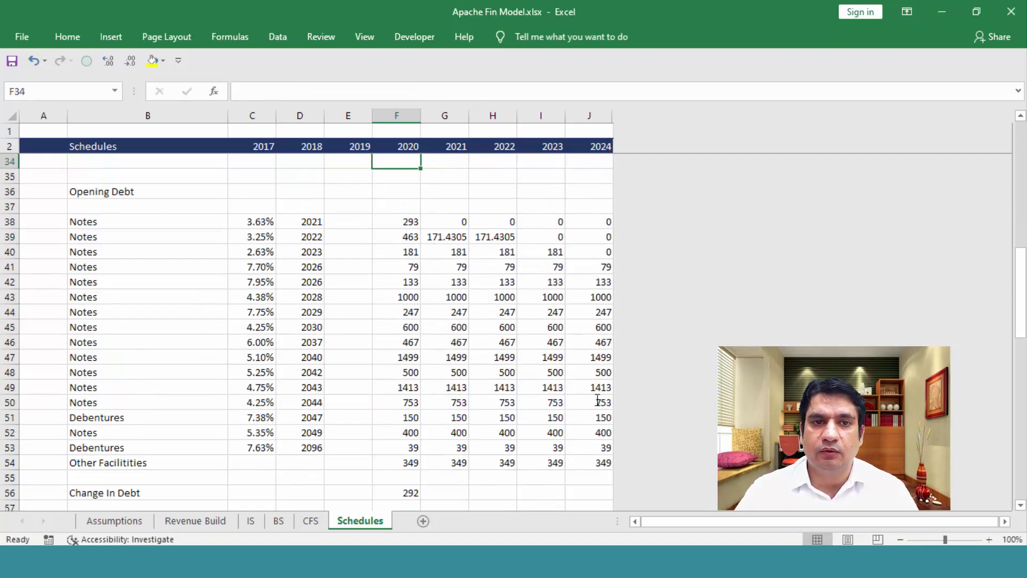
key(Down)
key(Down)
key(Down)
key(Down)
key(Down)
key(Down)
key(Down)
key(Down)
key(Down)
key(Down)
key(Down)
key(Down)
key(Down)
key(Down)
key(Down)
key(Down)
key(Down)
key(Down)
key(Down)
key(Down)
key(Down)
key(Down)
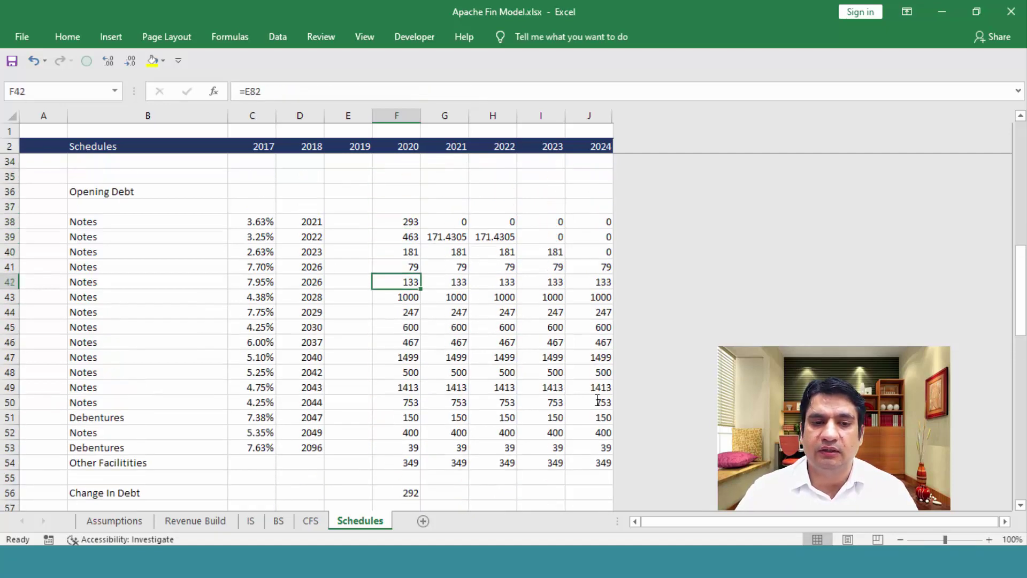
key(Down)
key(Down)
key(Down)
key(Down)
key(Down)
key(Down)
key(Down)
key(Down)
key(Down)
key(Up)
key(Up)
key(Up)
key(Up)
key(Up)
key(Up)
key(Up)
key(Up)
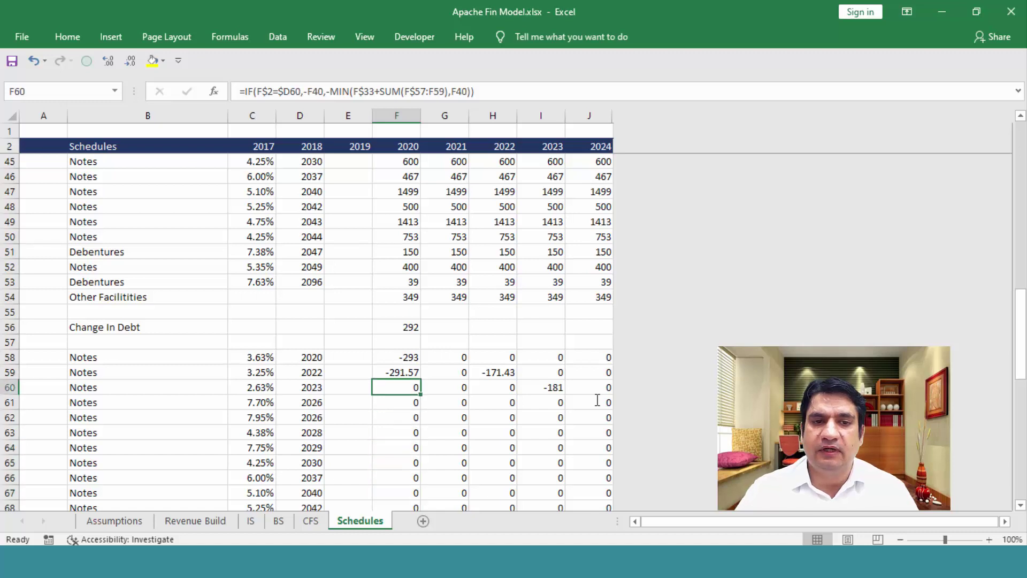
Fill the 2020 repayment formulas in F58:F73 across to 2024, covering F58:J73
key(Up)
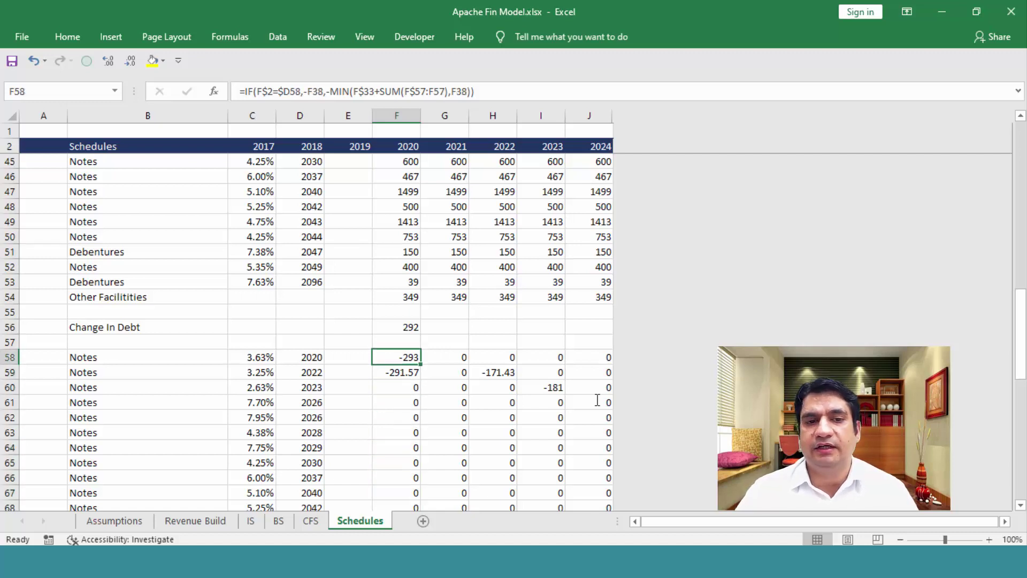
key(Down)
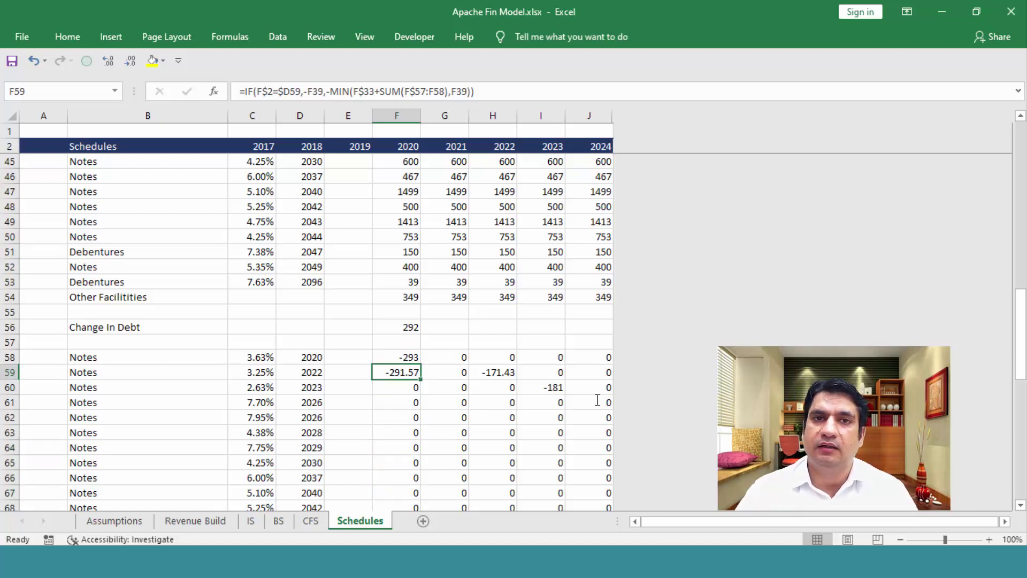
key(Up)
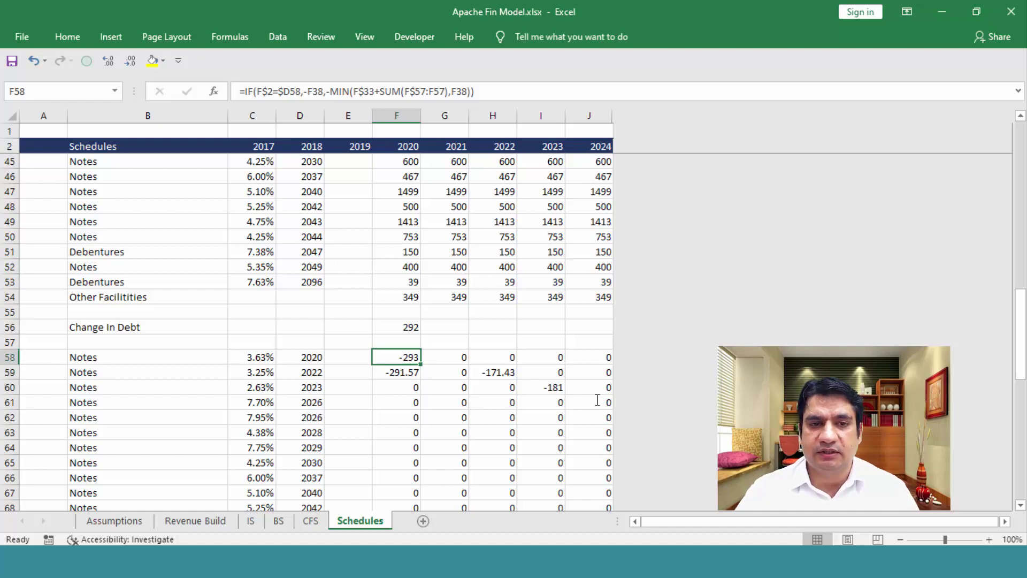
key(ctrl+shift+Down)
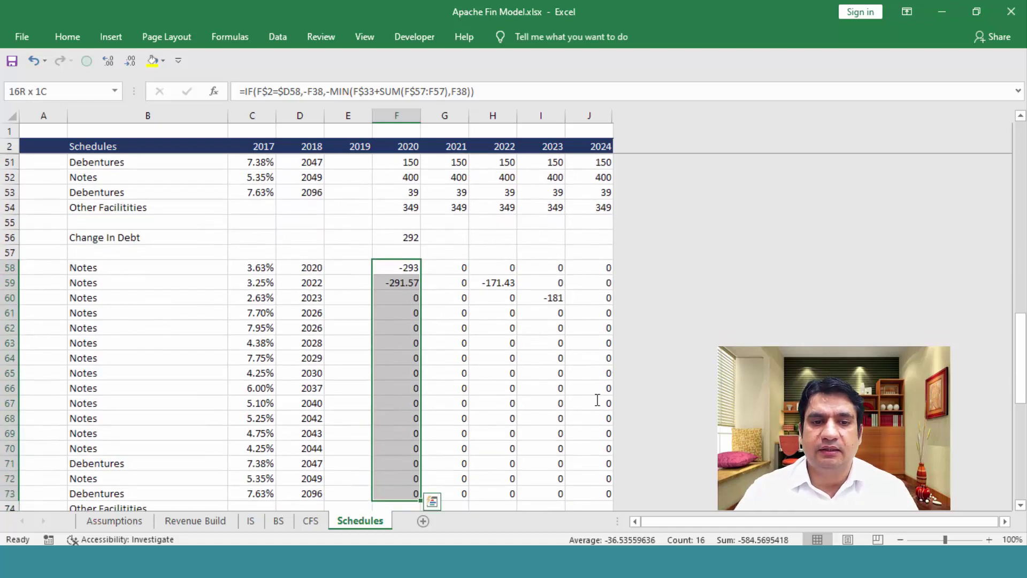
key(ctrl+shift+Right)
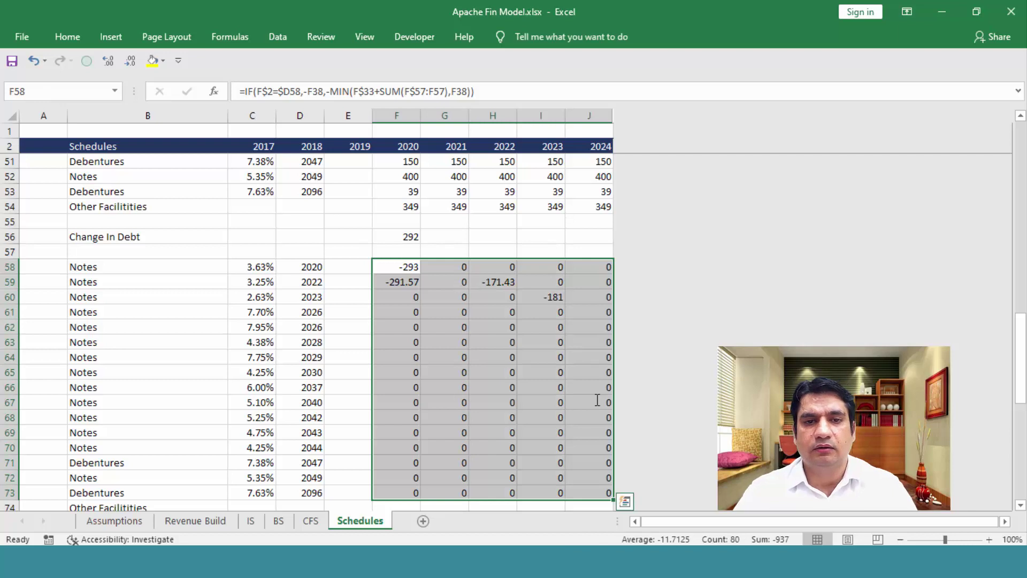
key(ctrl+r)
Format the Change In Debt figures in F58:J73 with thousands separators and no decimal places
key(ctrl+shift+1)
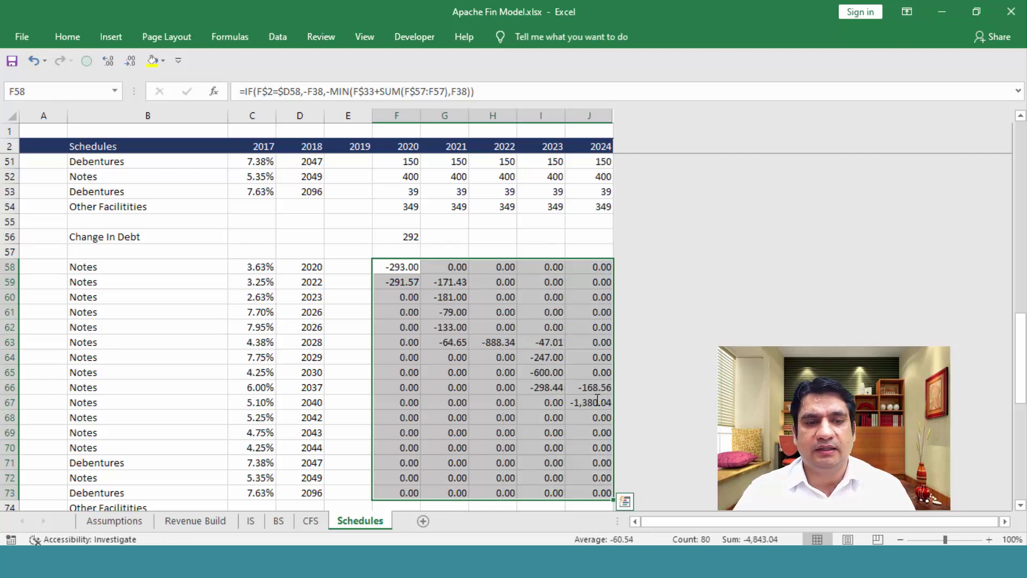
key(alt+5)
key(alt+5)
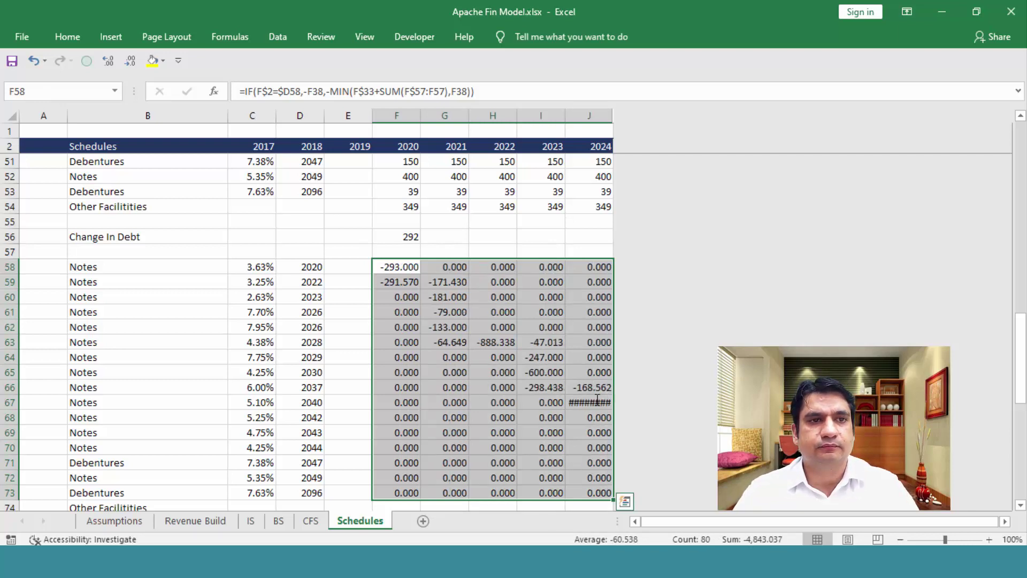
key(alt+6)
key(alt+6)
key(alt+6)
key(alt+6)
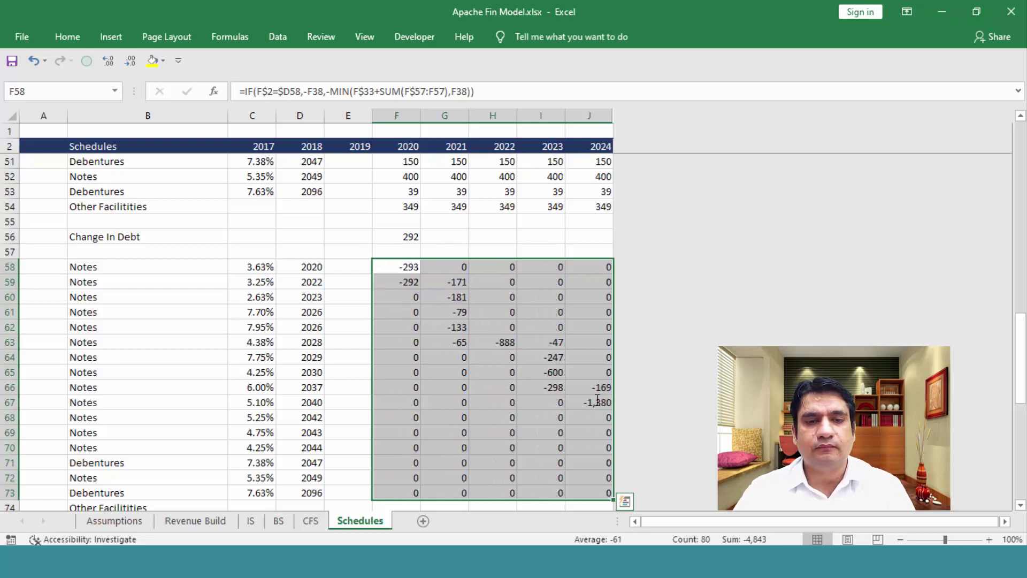
Check the 2021 Free Cash For Debt amount in G33 against the 2021 note repayments
key(Right)
key(Down)
key(Right)
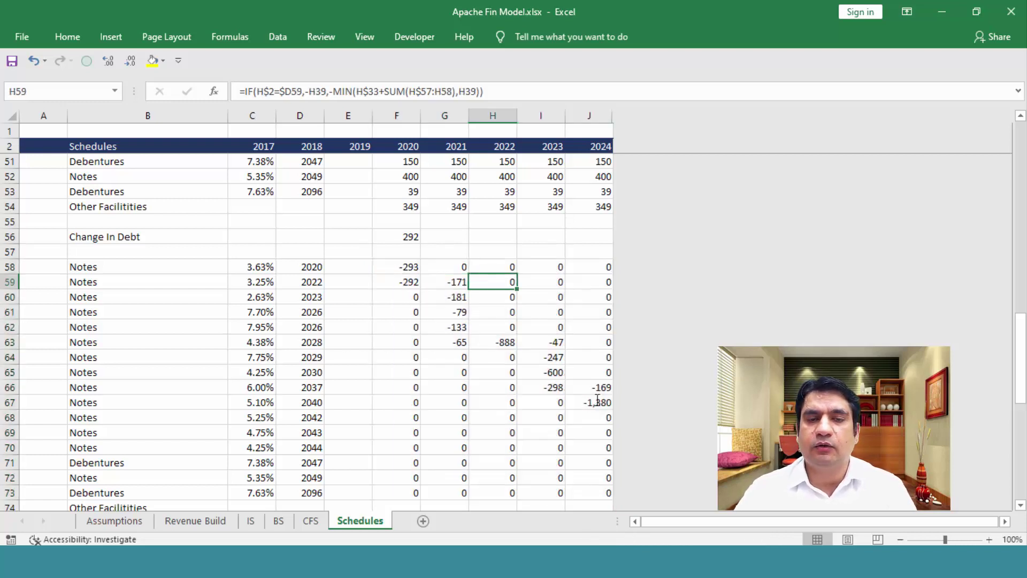
key(Left)
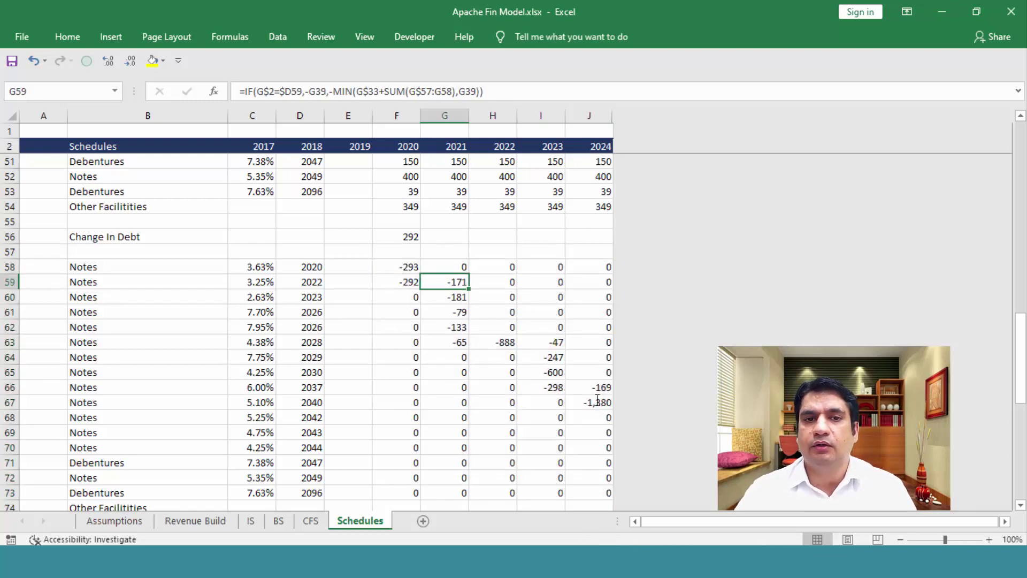
key(Up)
key(Up)
key(Up)
key(Up)
key(Up)
key(Up)
key(Up)
key(Up)
key(Up)
key(Up)
key(Up)
key(Up)
key(Up)
key(Up)
key(Up)
key(Up)
key(Up)
key(Up)
key(Up)
key(Up)
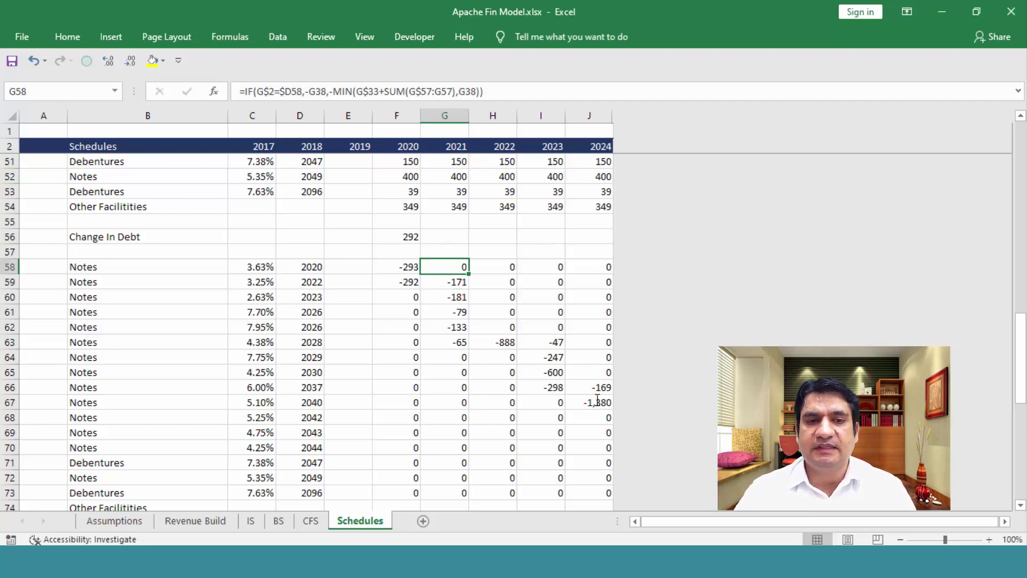
key(Up)
key(Down)
key(Down)
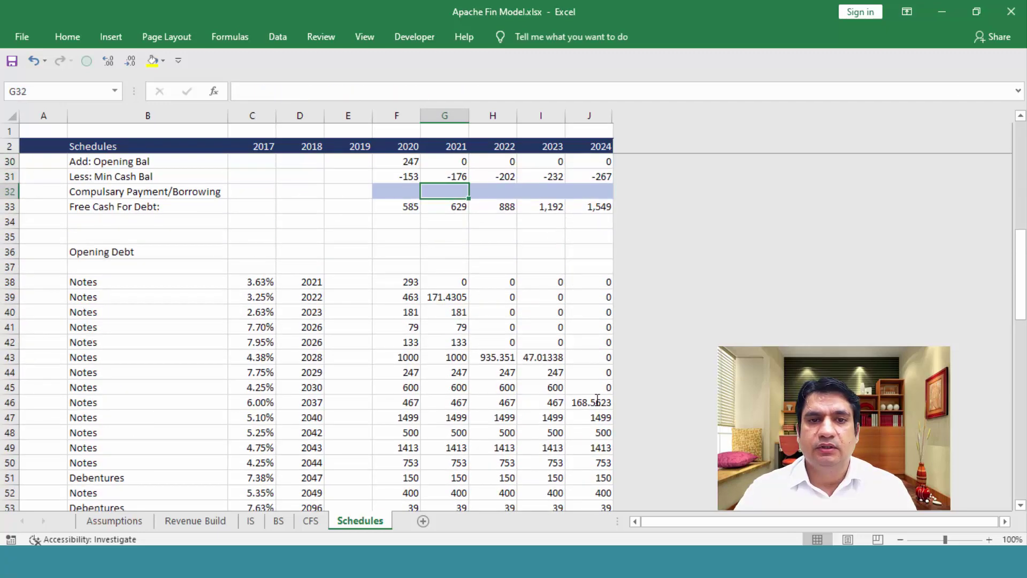
Examine the 2021 opening debt balances and the 3.25% notes' 2021 repayment in G59
key(Down)
key(Down)
key(Down)
key(Down)
key(Down)
key(Down)
key(Down)
key(Down)
key(Down)
key(Down)
key(Down)
key(Down)
key(Down)
key(Down)
key(Down)
key(Down)
key(Down)
key(Down)
key(Down)
key(Down)
key(Down)
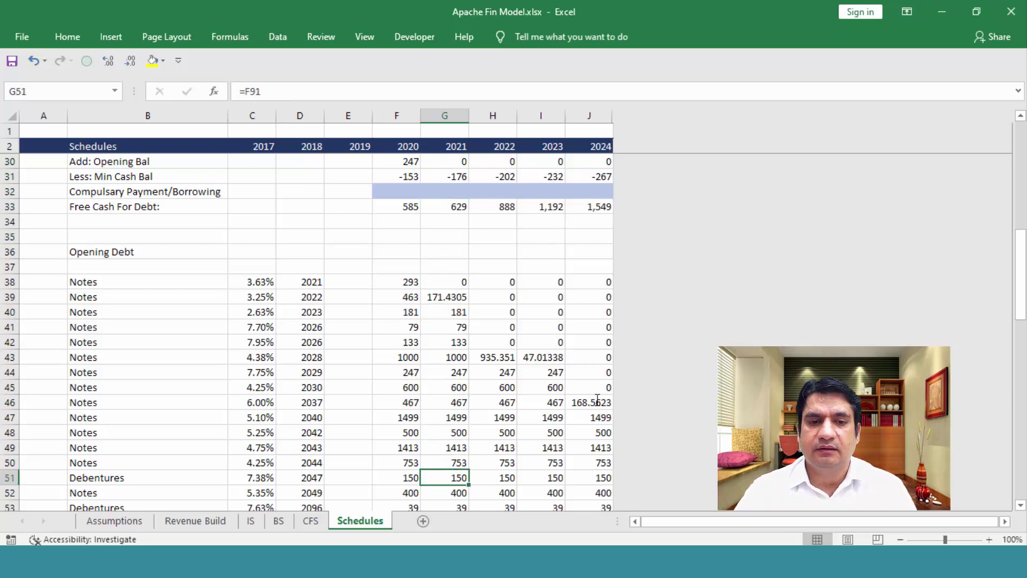
key(Up)
key(Up)
key(Up)
key(Up)
key(Up)
key(Up)
key(Up)
key(Up)
key(Up)
key(Up)
key(Up)
key(Up)
key(Up)
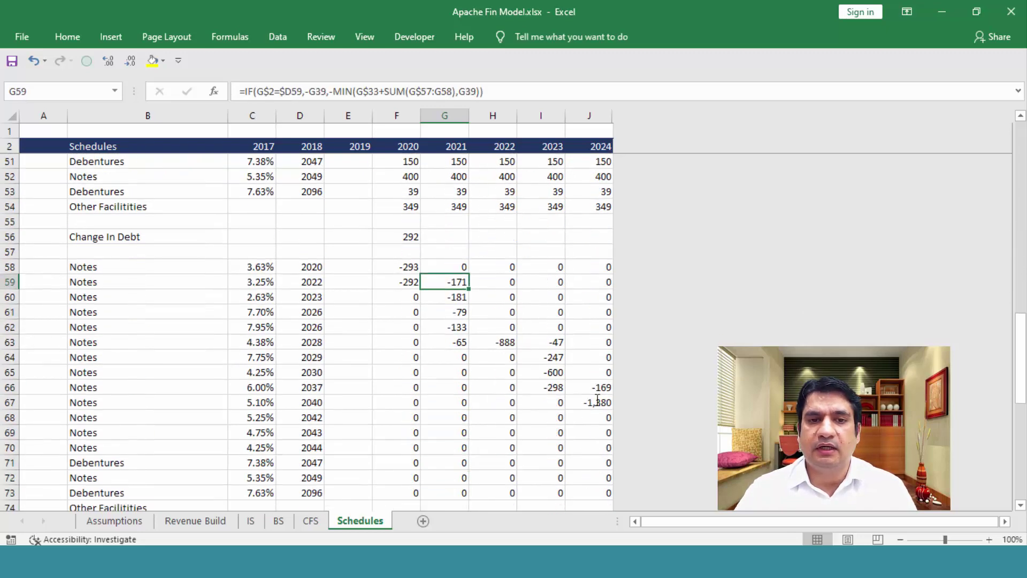
key(Right)
key(Left)
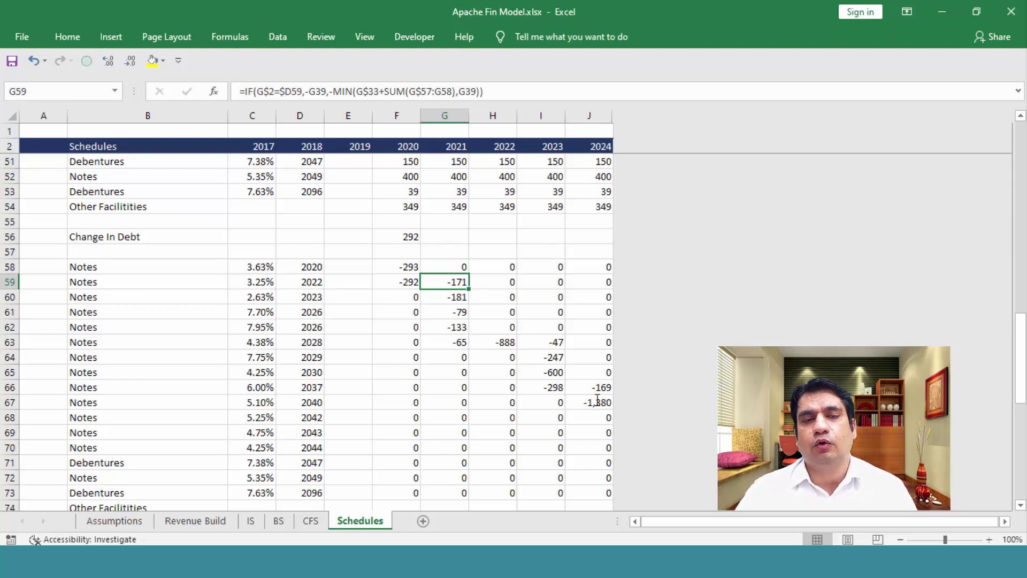
Clear the scratch remaining-cash calculation from F56 in the Change In Debt heading row
key(Up)
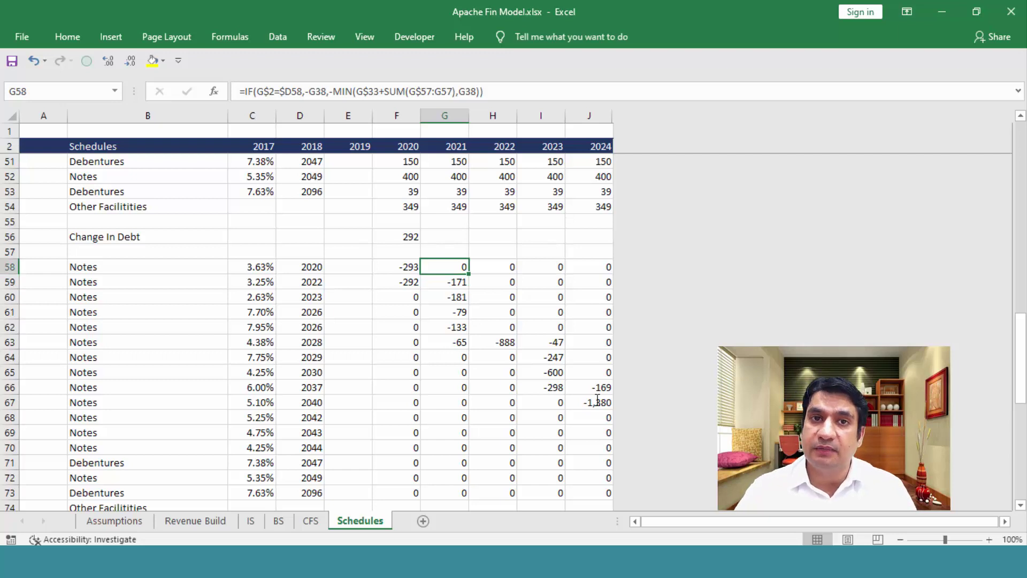
key(Up)
key(Up)
key(Left)
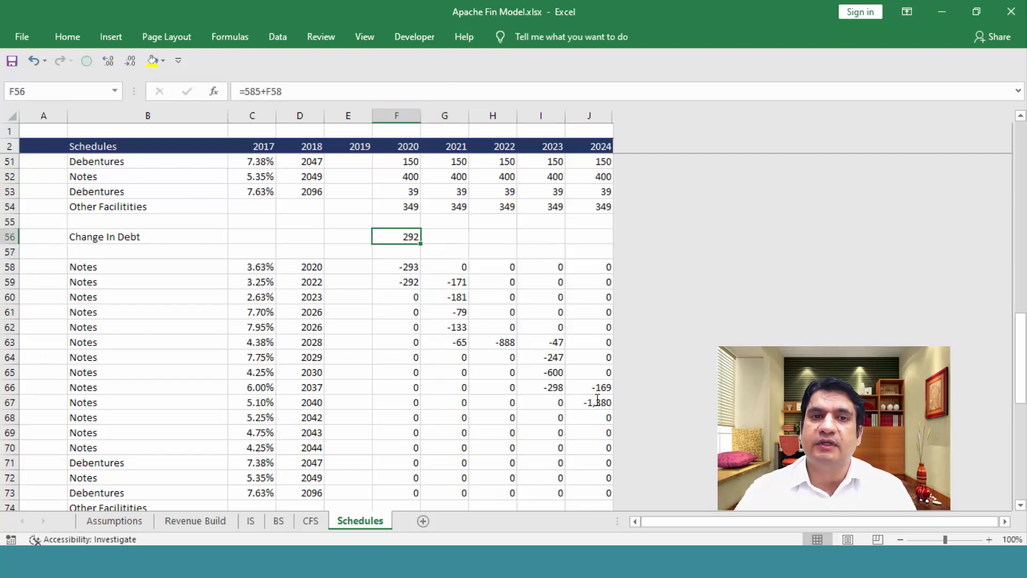
key(Delete)
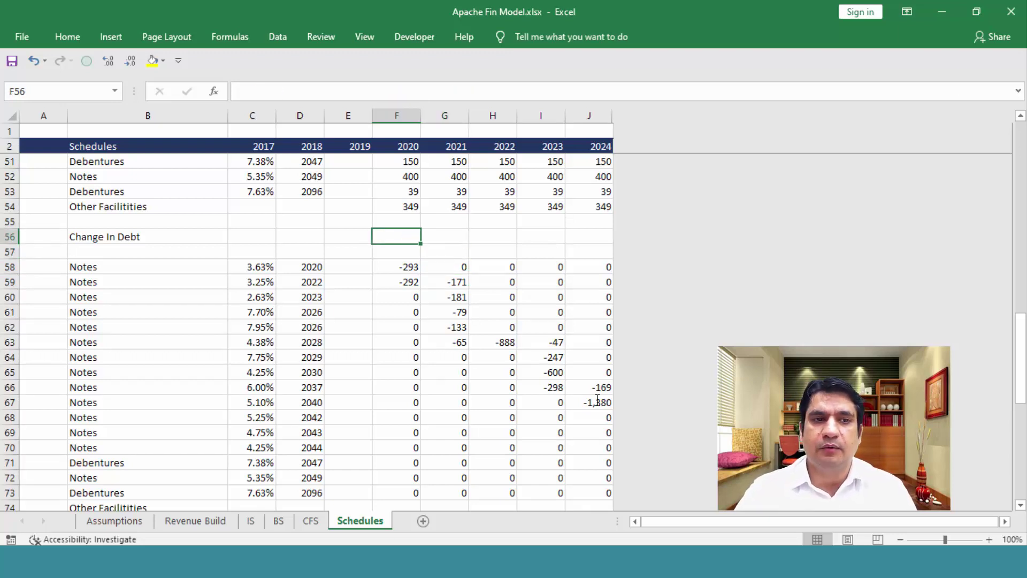
Enter 200 as the 2020 Compulsary Payment/Borrowing in F32
key(Down)
key(Down)
key(Down)
key(Down)
key(Down)
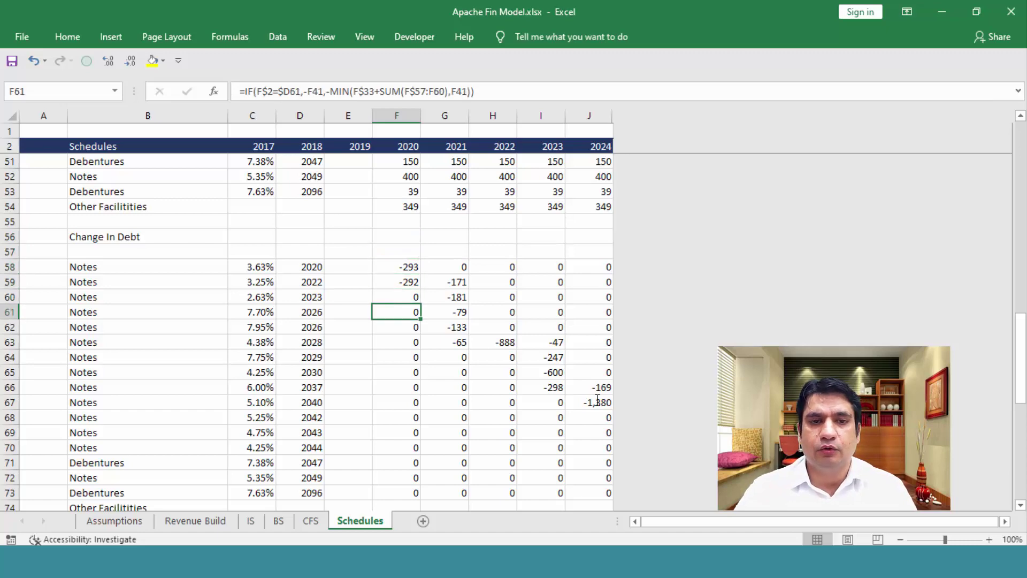
key(Right)
key(Up)
key(Up)
key(Up)
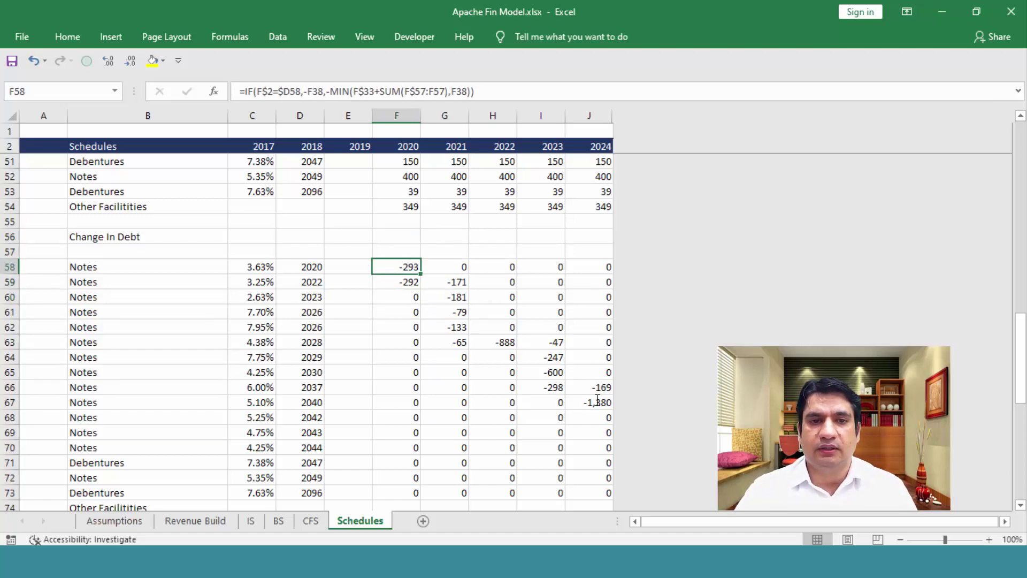
key(Up)
key(Up)
key(Up)
key(Up)
key(ctrl+Up)
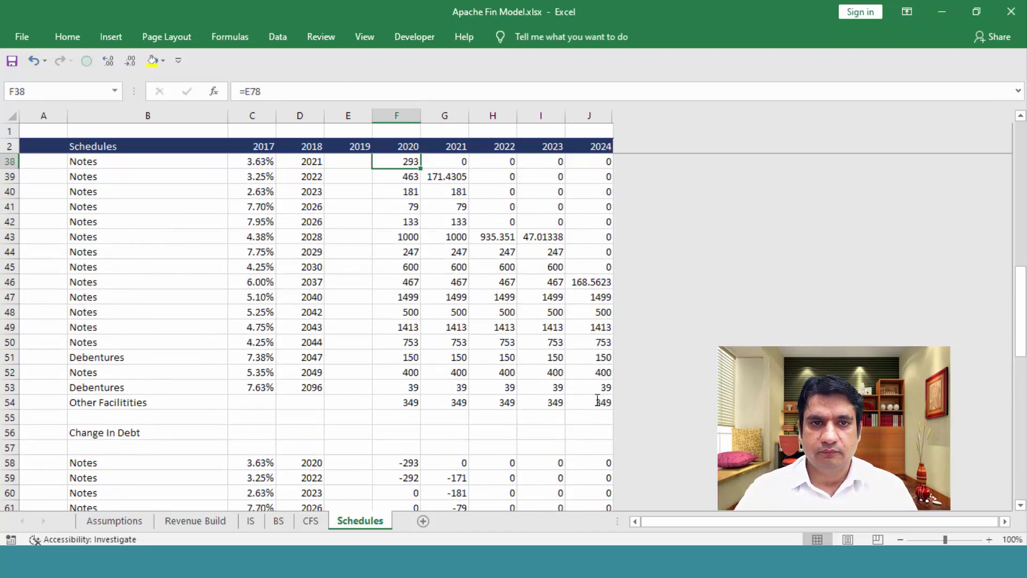
key(Up)
key(Up)
key(Up)
key(Up)
key(Up)
key(Up)
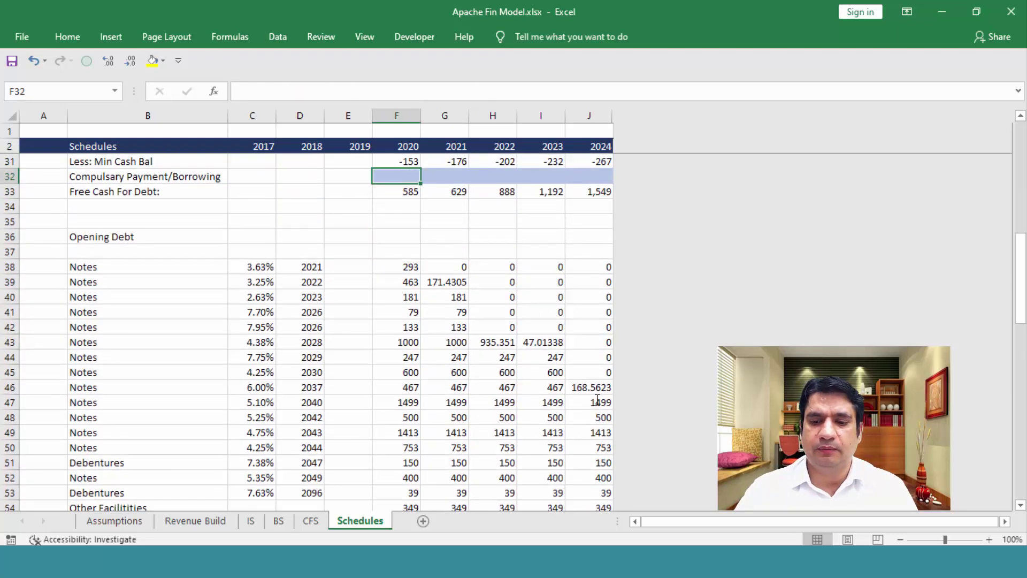
text(200)
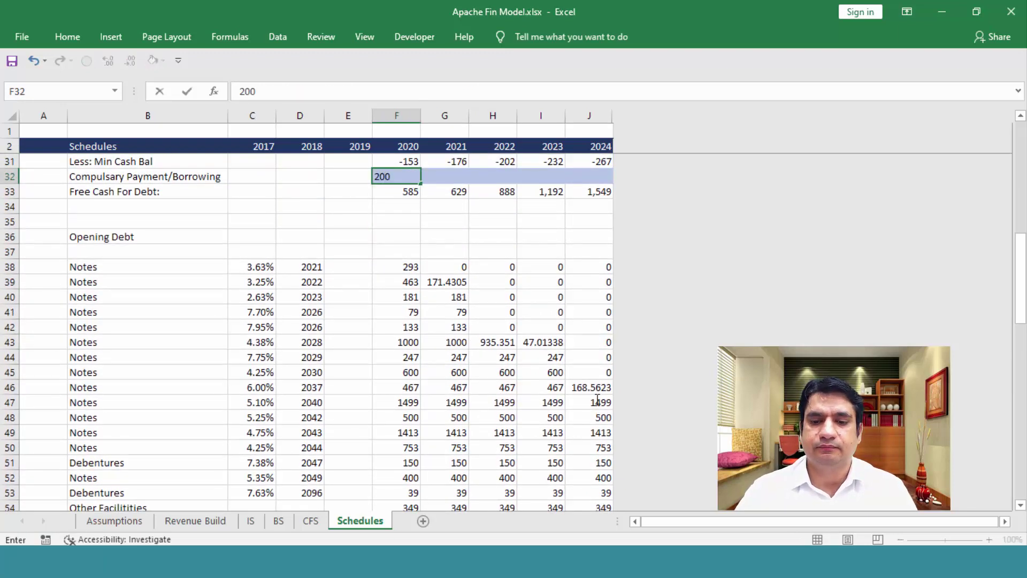
key(Return)
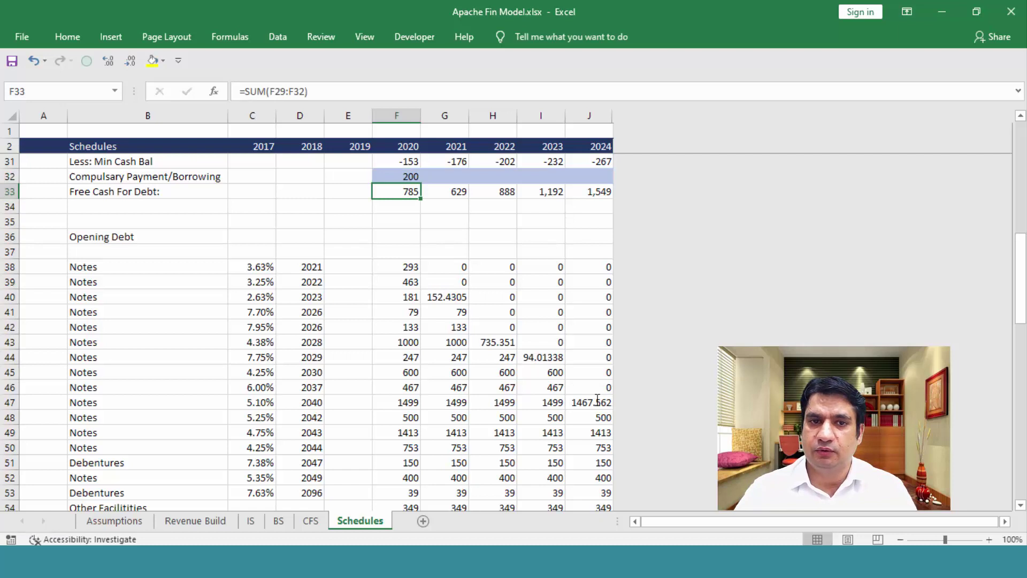
Compare the 2020 and 2021 free cash and opening debt balances with the 2020 borrowing included
key(Right)
key(ctrl+space)
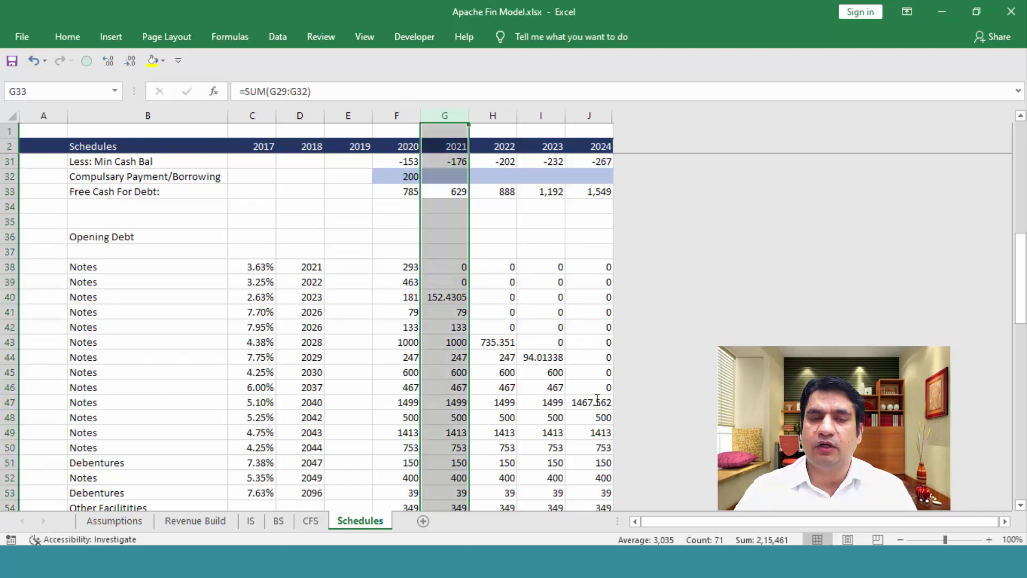
key(Left)
key(ctrl+space)
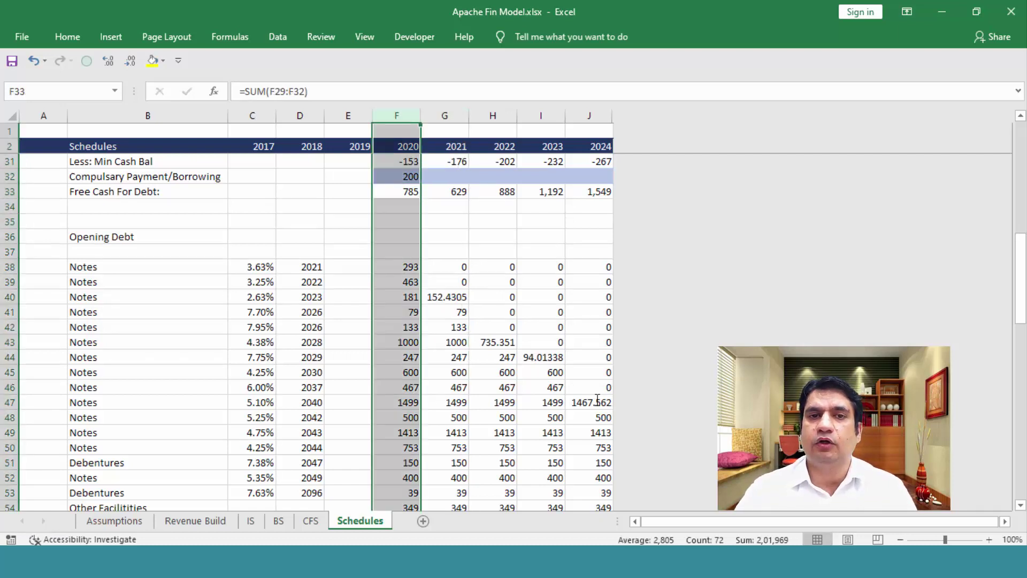
key(Down)
key(Down)
key(Down)
key(Down)
key(Down)
key(Down)
key(Down)
key(Down)
key(Down)
key(Down)
key(Down)
key(Down)
key(Down)
key(Down)
key(Down)
key(Down)
key(Down)
key(Down)
key(Down)
key(Down)
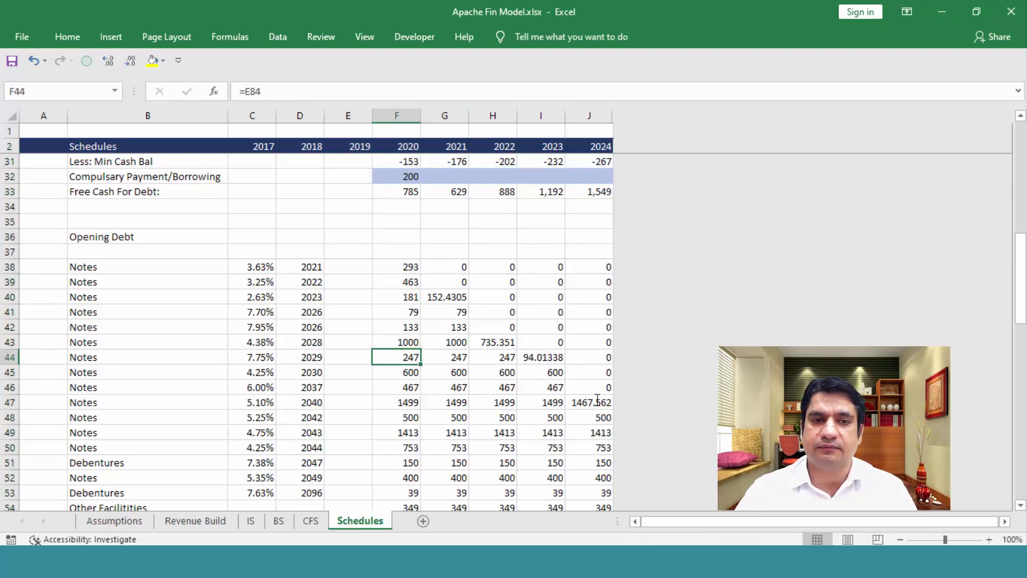
key(Up)
key(Up)
key(Up)
key(Up)
key(Up)
key(Up)
key(Up)
key(Up)
key(Up)
key(Up)
key(Up)
key(Up)
key(Up)
key(Up)
key(Up)
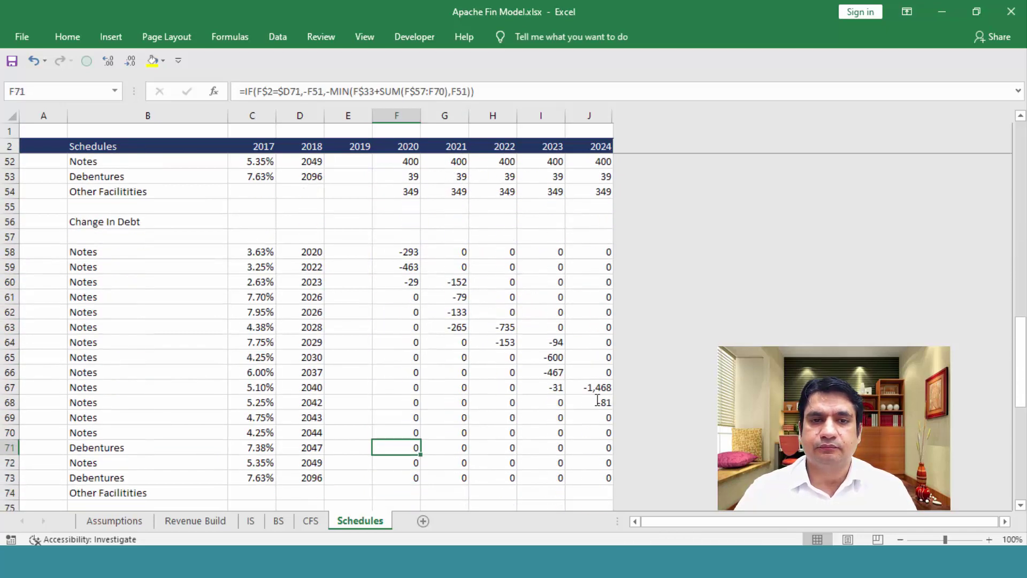
Review how the 2020 and 2021 repayments in the Change In Debt section are spread across the notes
key(Right)
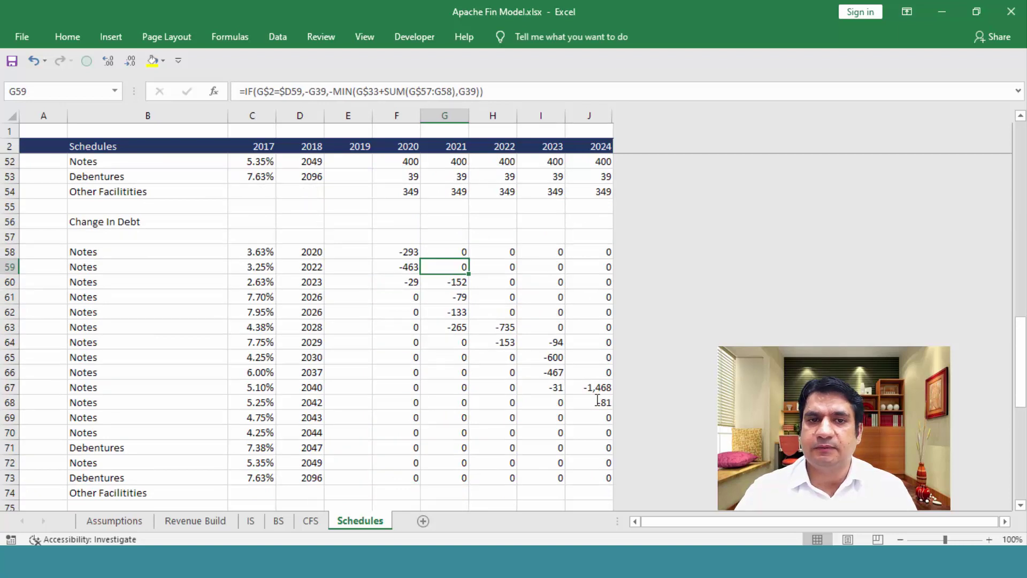
key(Left)
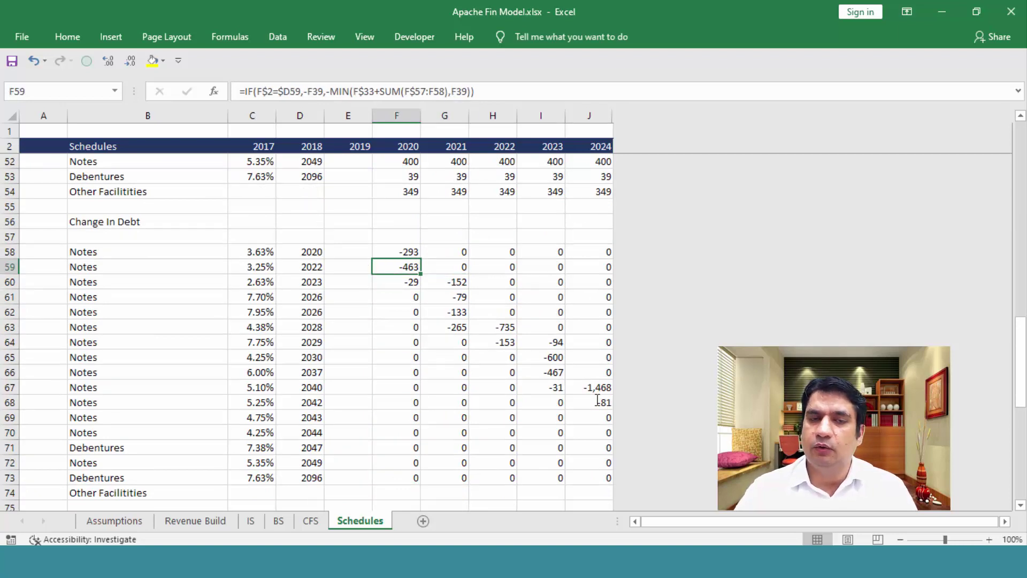
key(Down)
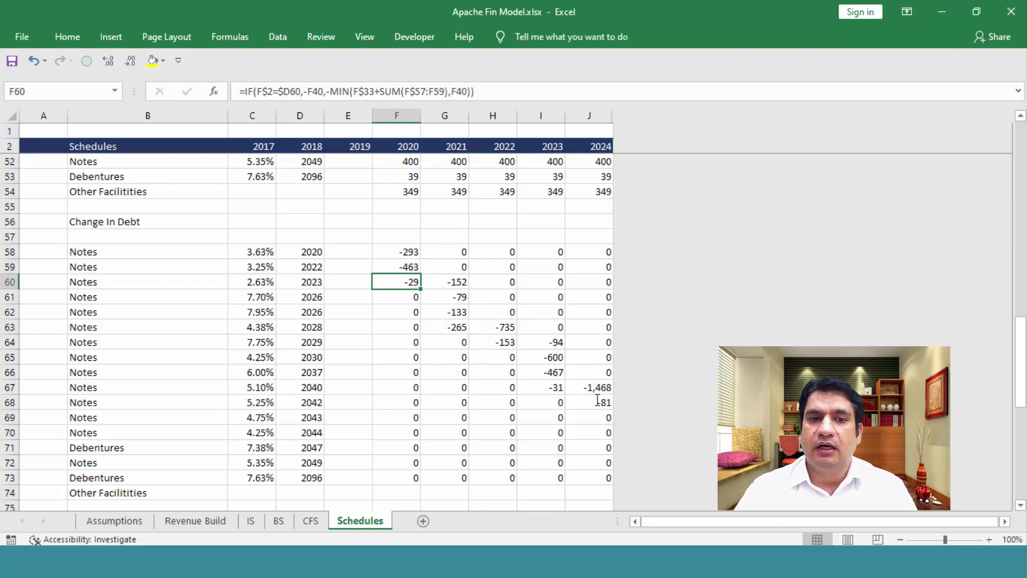
key(Right)
key(Down)
key(Down)
key(Down)
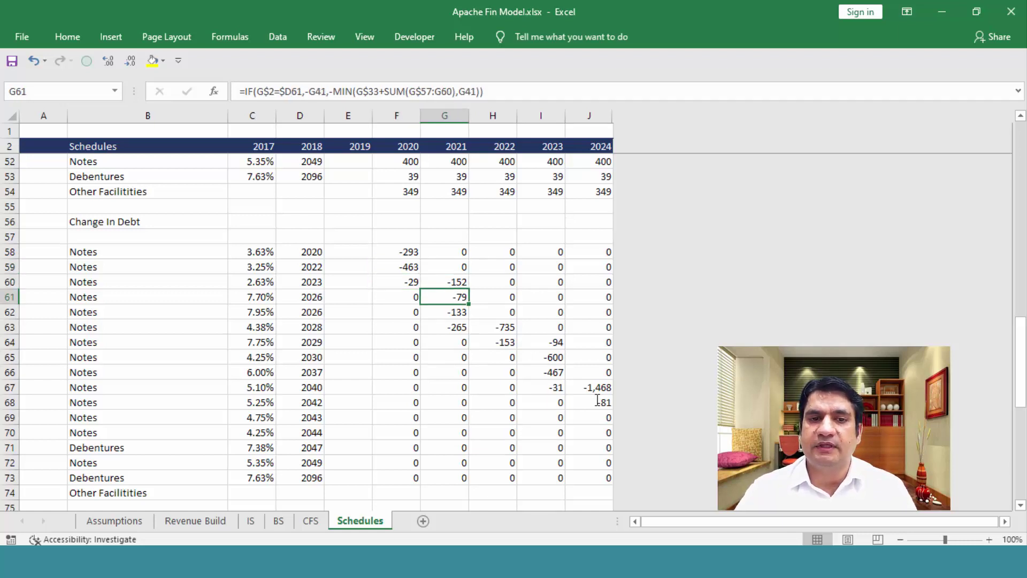
key(ctrl+space)
key(Left)
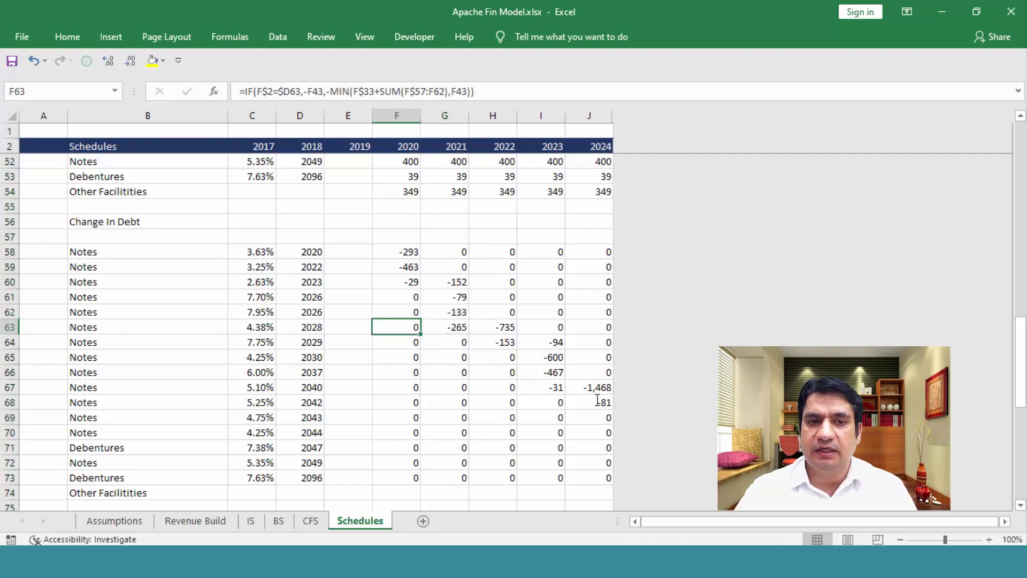
key(ctrl+space)
key(Up)
key(Up)
key(Up)
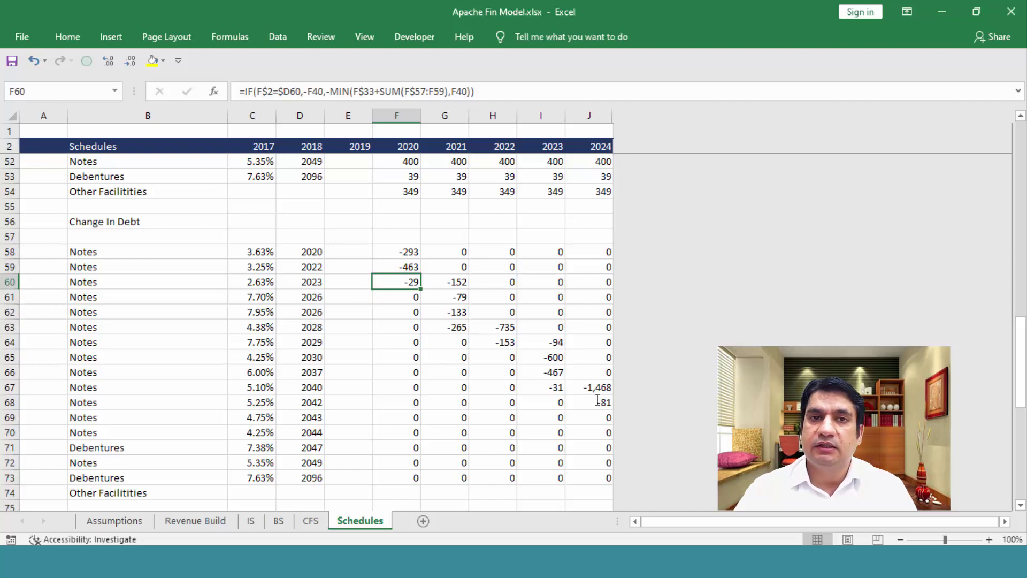
Set the 2020 Compulsary Payment/Borrowing in F32 to 205
key(Up)
key(Up)
key(Up)
key(Up)
key(Up)
key(Up)
key(Up)
key(Up)
key(Up)
key(Up)
key(Up)
key(Up)
key(Up)
key(Up)
key(Up)
key(Up)
key(Up)
key(Up)
key(Up)
key(Up)
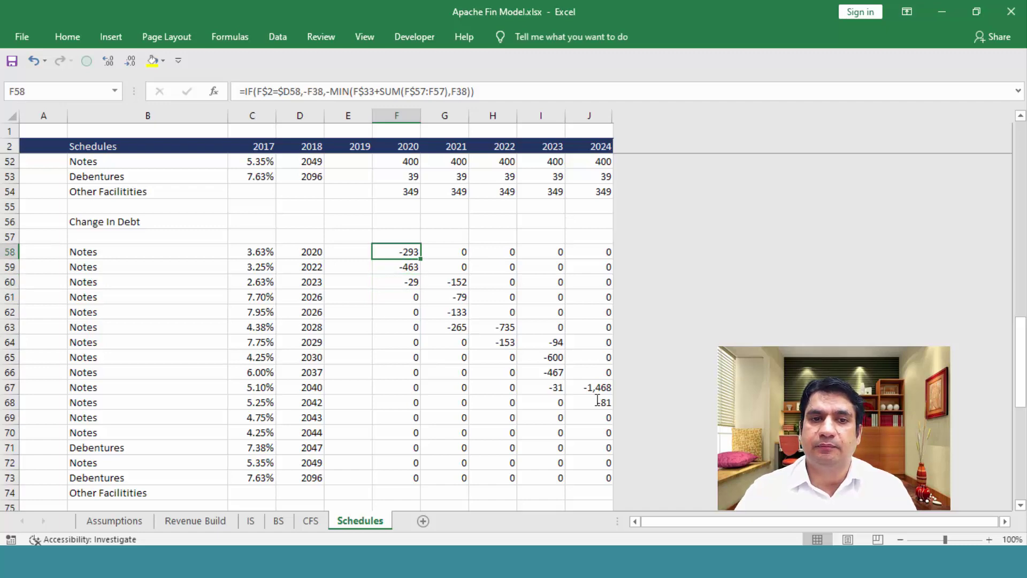
key(Down)
key(Down)
key(Down)
key(Down)
key(Down)
key(Down)
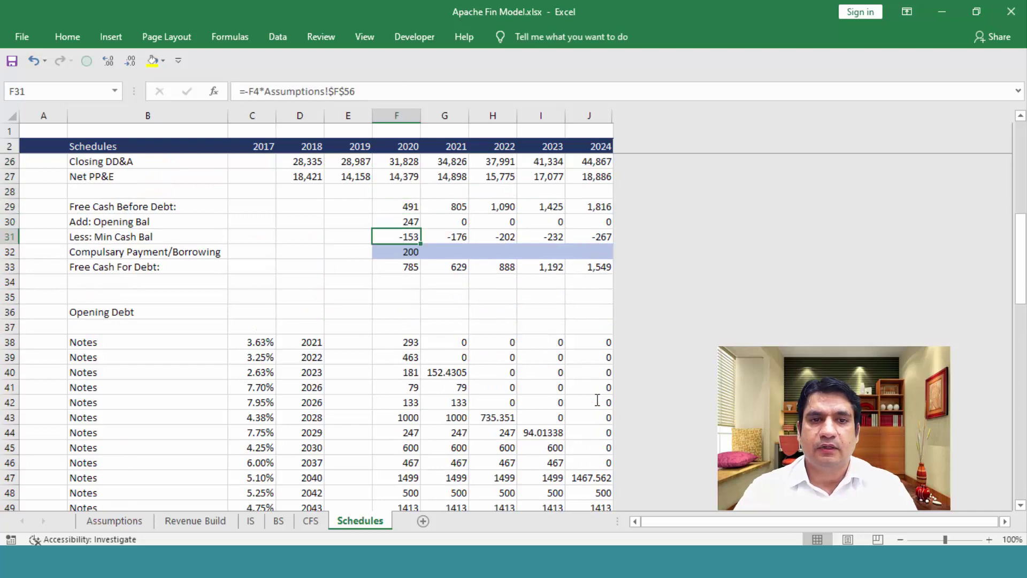
text(205)
key(Return)
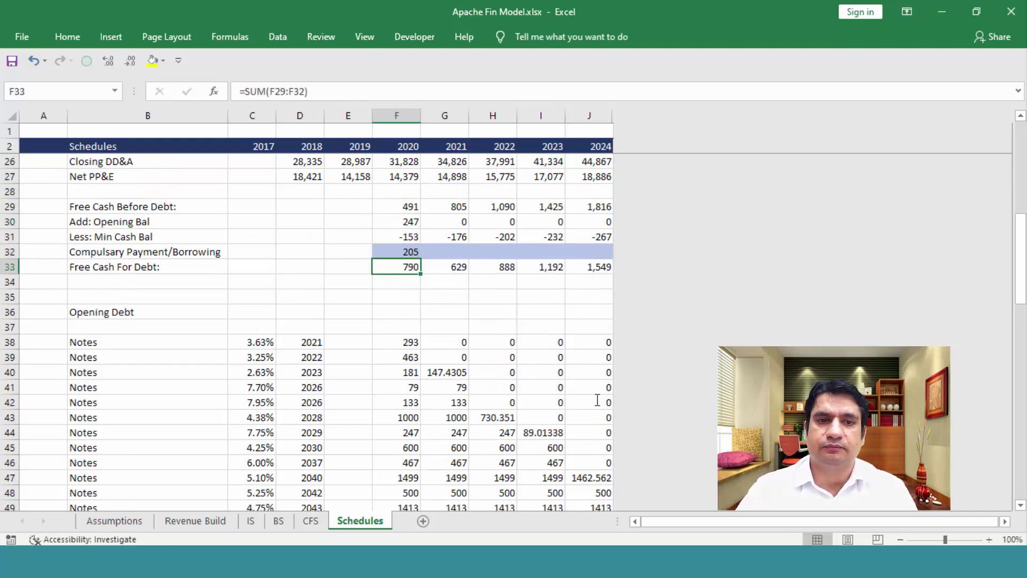
Examine how the 2020 repayments in the Change In Debt section respond to the revised compulsory borrowing, down to the 2040 notes
key(Down)
key(Down)
key(Down)
key(Down)
key(Down)
key(Down)
key(Down)
key(Down)
key(Down)
key(Down)
key(Down)
key(Down)
key(Down)
key(Down)
key(Down)
key(Down)
key(Down)
key(Down)
key(Down)
key(Down)
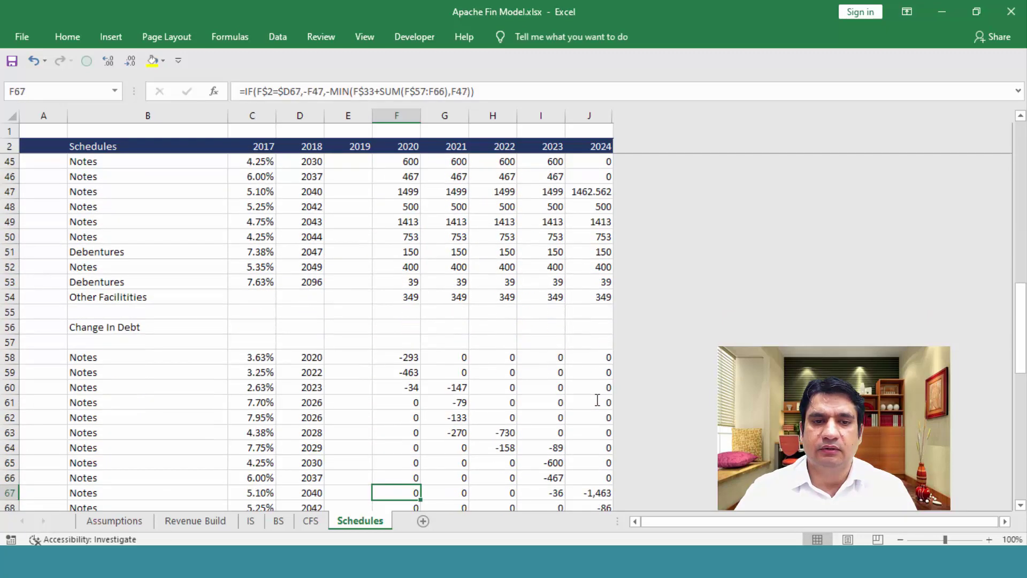
key(Up)
key(Up)
key(Up)
key(Up)
key(Up)
key(Up)
key(Up)
key(Up)
key(Up)
key(Up)
key(Up)
key(Down)
key(Down)
key(Down)
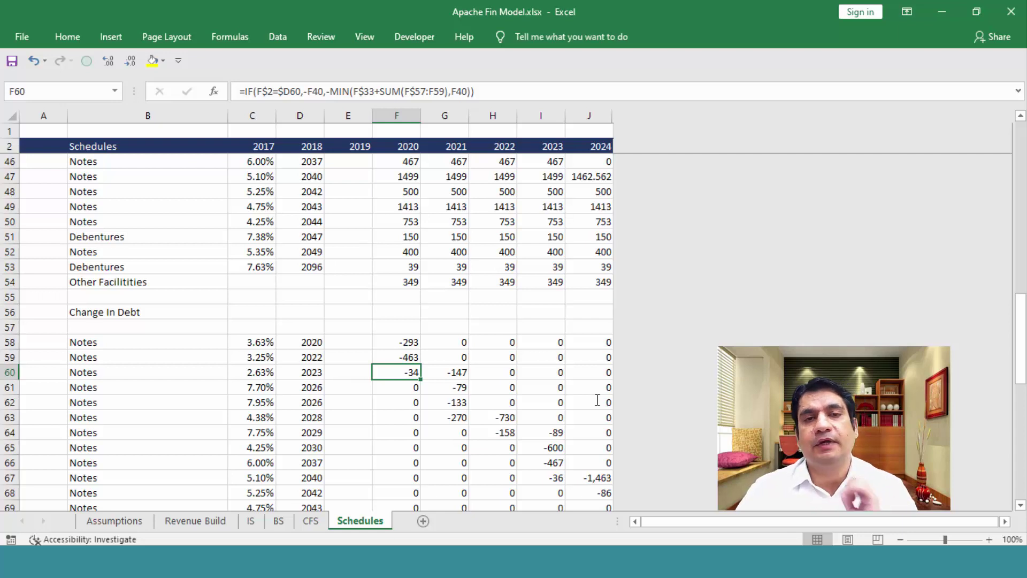
key(Up)
key(Up)
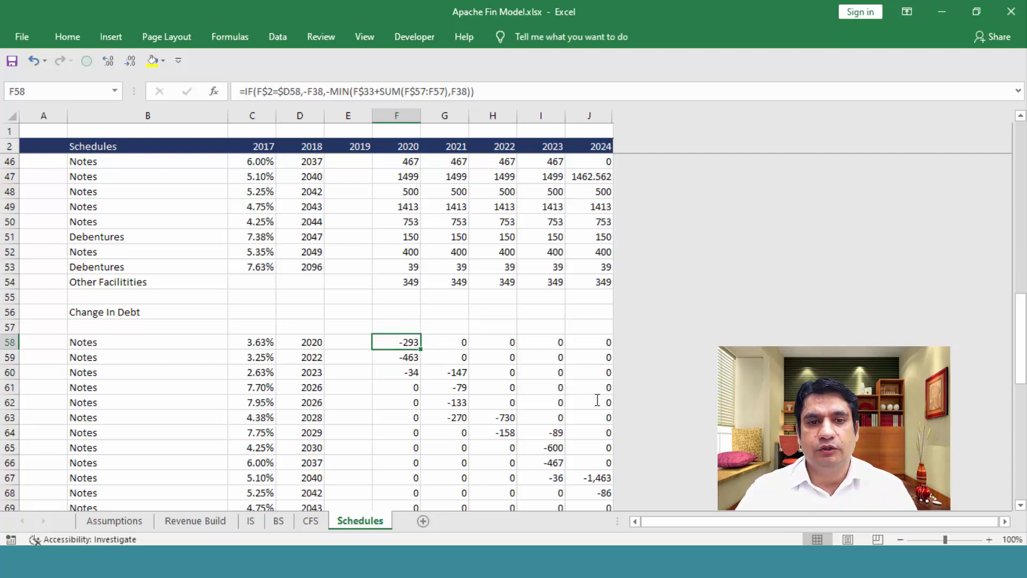
Highlight the full 2020–2024 repayment block for all notes and debentures, F58:J73, to review its formulas as a whole
key(ctrl+shift+Right)
key(ctrl+shift+Down)
key(Down)
key(Up)
key(ctrl+shift+Right)
key(ctrl+shift+Down)
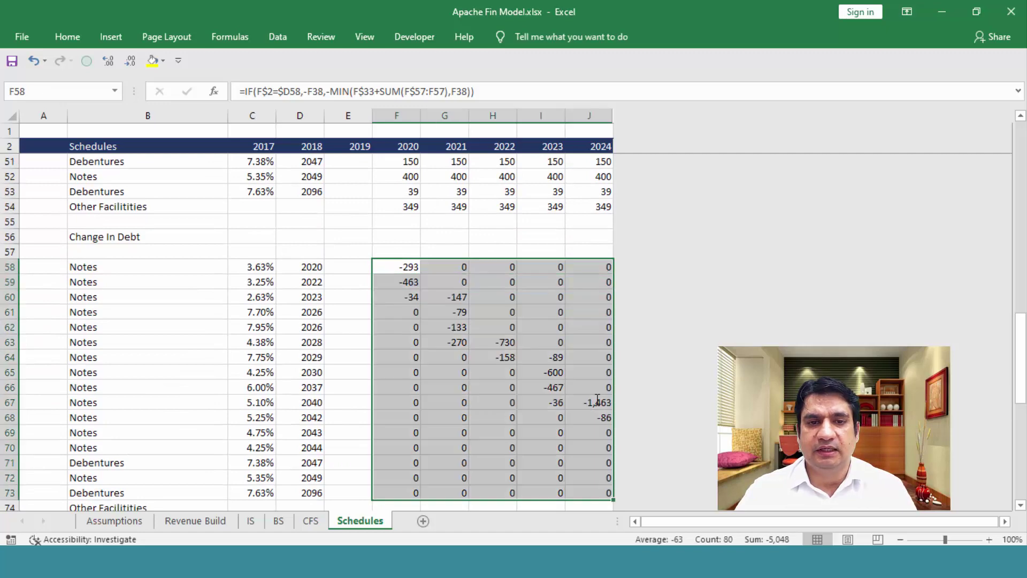
key(Down)
key(Up)
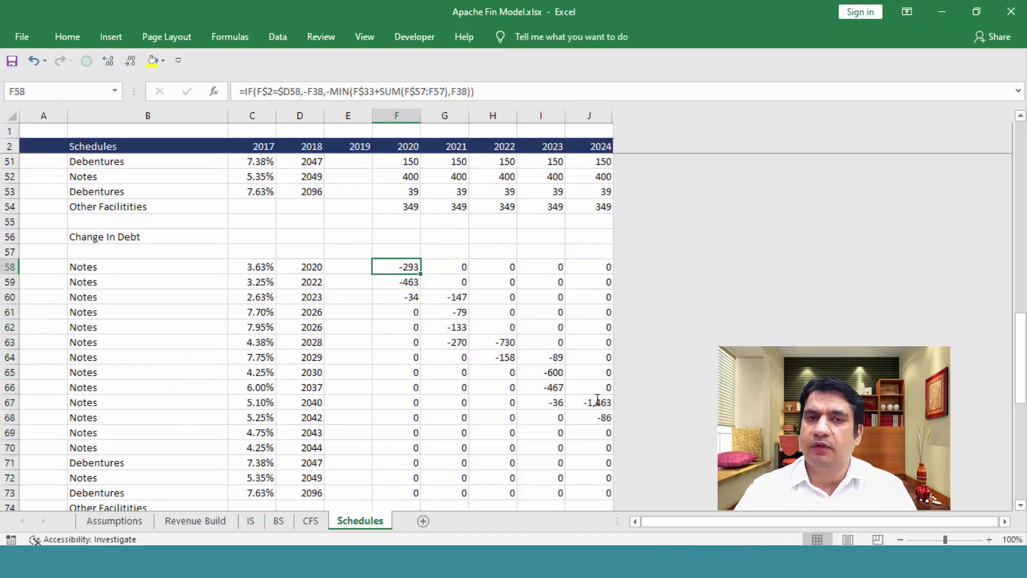
Enter -600 as the 2020 Compulsary Payment/Borrowing in F32 to test a compulsory payment
key(Up)
key(Up)
key(Up)
key(Up)
key(Up)
key(Up)
key(Up)
key(Up)
key(Up)
key(Up)
key(Up)
key(Up)
key(Up)
key(Up)
key(Up)
key(Up)
key(Up)
key(Up)
key(Up)
key(Up)
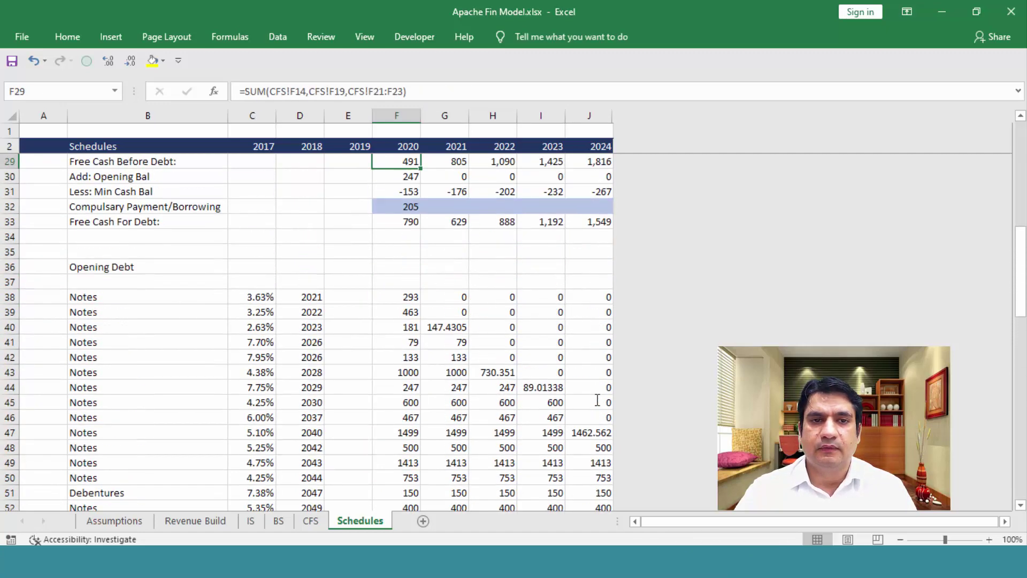
key(Down)
key(Down)
key(Down)
key(ctrl+shift+Right)
text(-600)
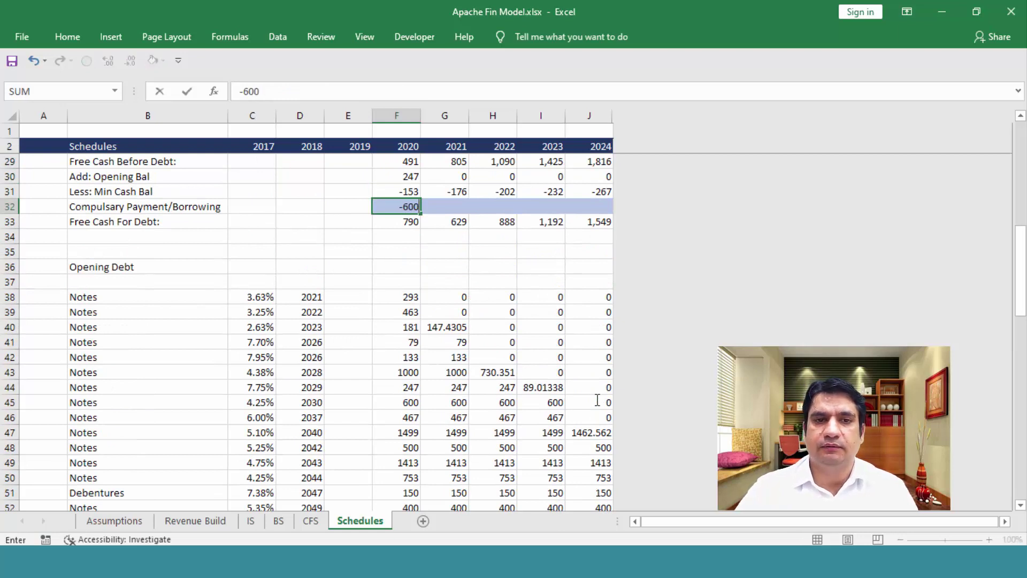
key(Return)
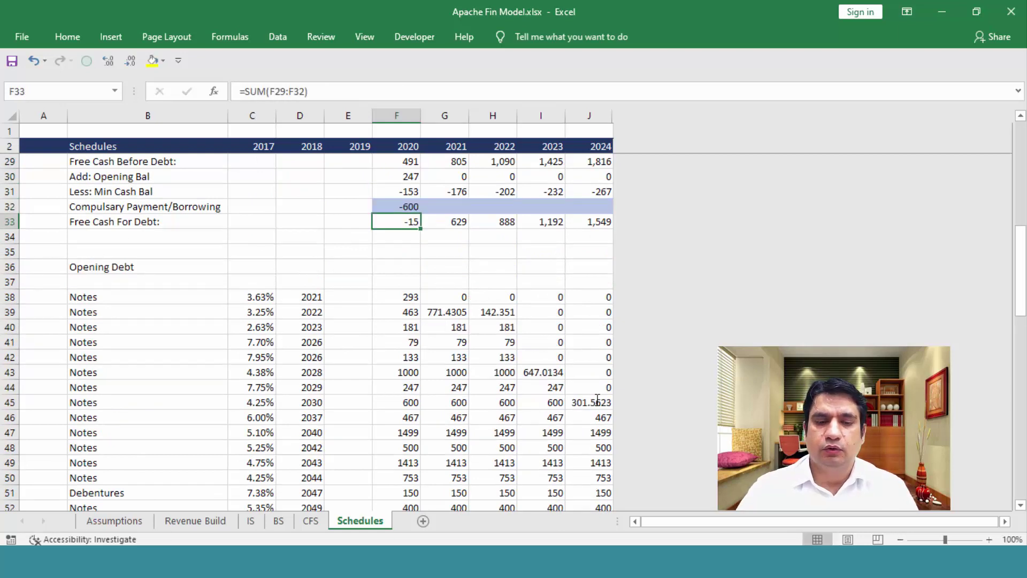
Examine the 2020 Free Cash For Debt and the 2020 Change In Debt of the first two notes with the compulsory payment included
key(Down)
key(Up)
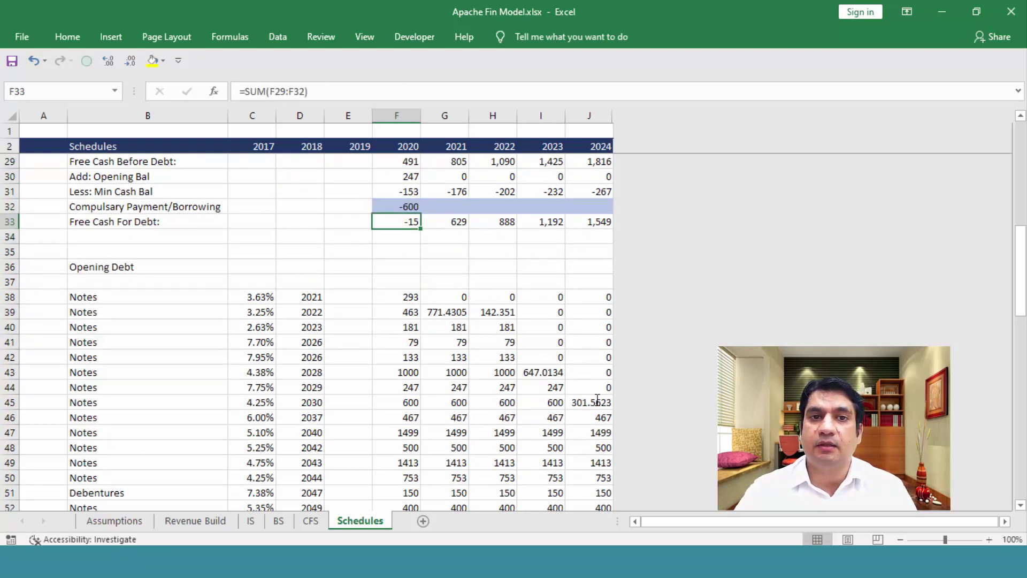
key(Down)
key(Up)
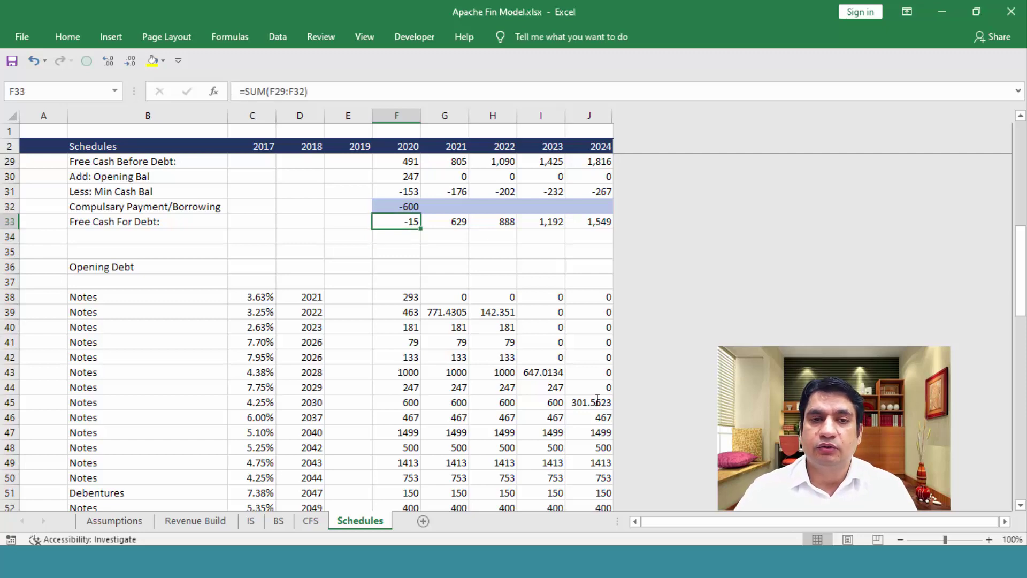
key(Down)
key(Up)
key(Down)
key(Down)
key(Down)
key(Down)
key(Down)
key(Down)
key(Down)
key(Down)
key(Down)
key(Down)
key(Down)
key(Down)
key(Down)
key(Down)
key(Down)
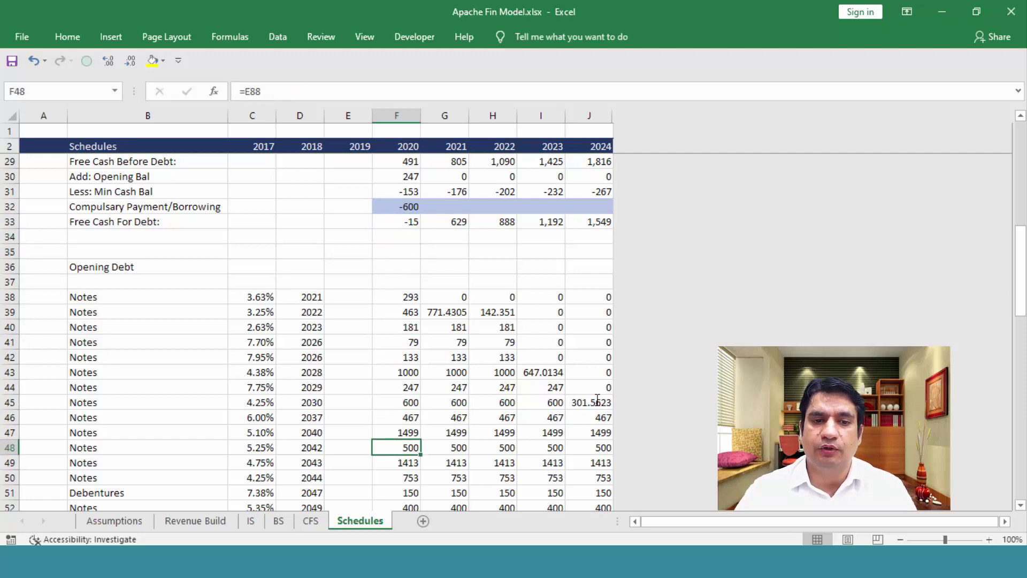
key(Down)
key(Down)
key(Down)
key(Down)
key(Down)
key(Down)
key(Down)
key(Down)
key(Down)
key(Down)
key(Down)
key(Down)
key(Down)
key(Down)
key(Down)
key(Down)
key(Down)
key(Down)
key(Down)
key(Down)
key(ctrl+Up)
key(Down)
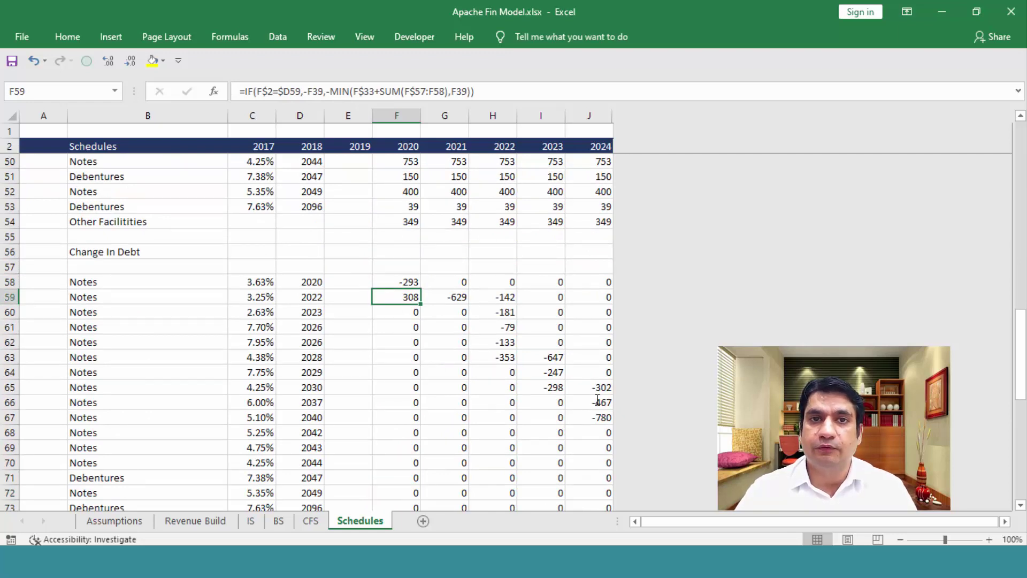
Enter the scratch calculation =-15+F58 in F56 of the Change In Debt heading row
key(Up)
key(Up)
key(Up)
text(=)
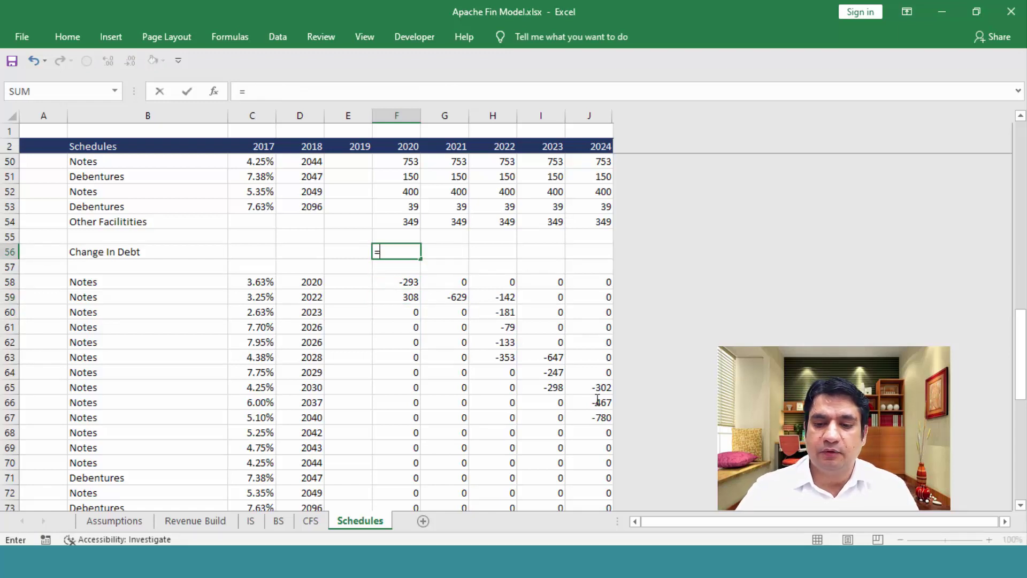
text(-15-)
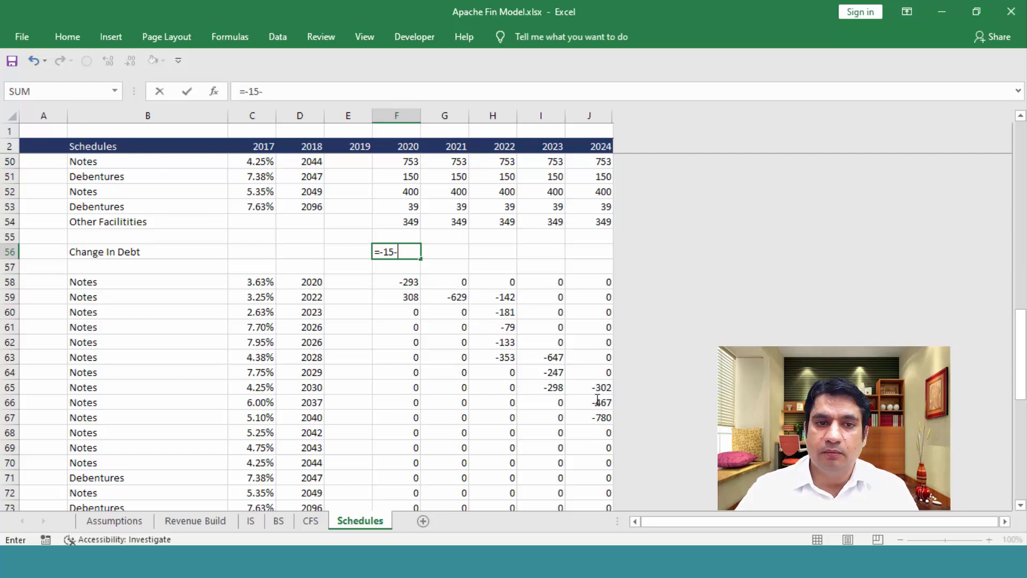
key(BackSpace)
text(+)
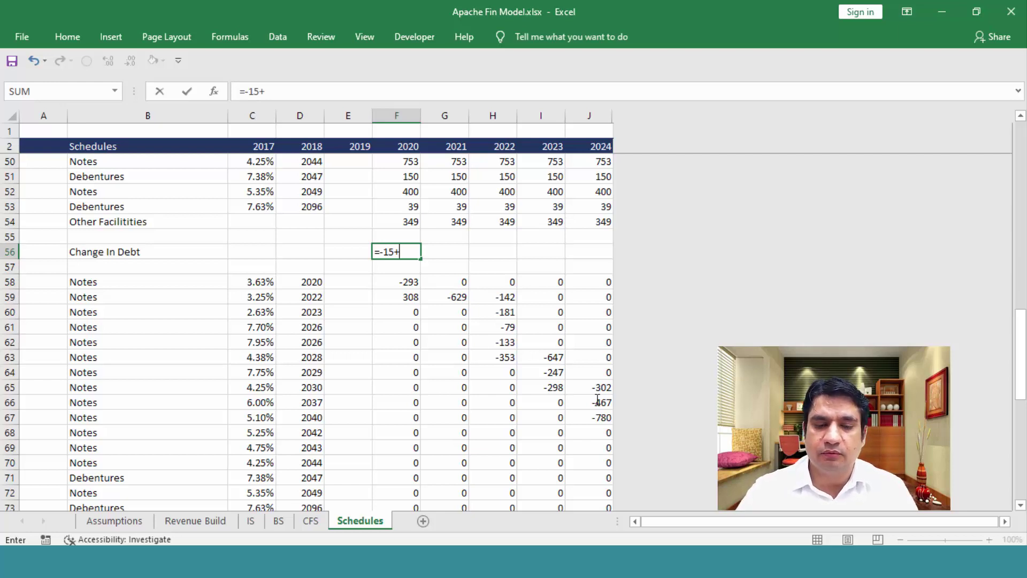
key(Down)
key(Down)
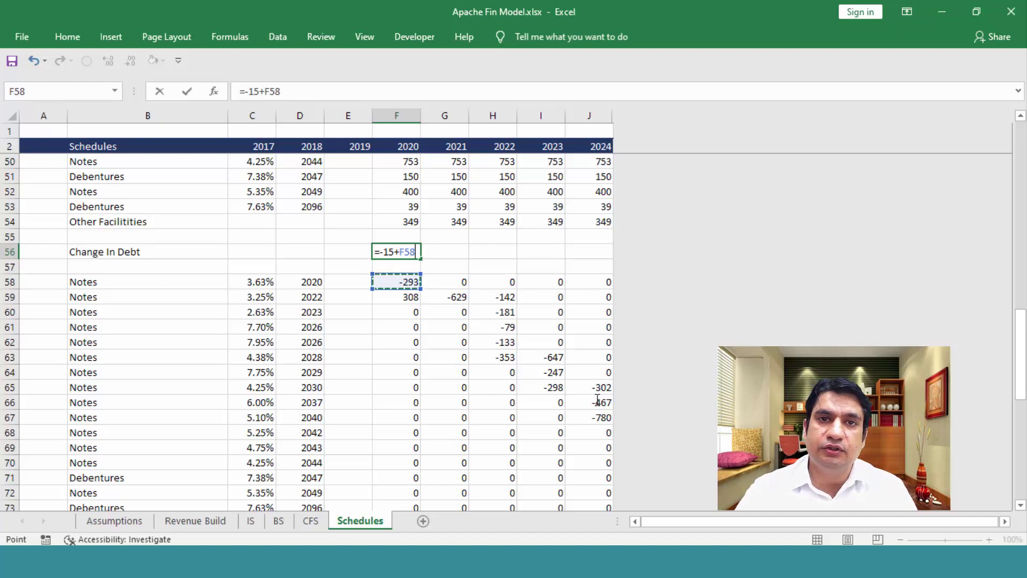
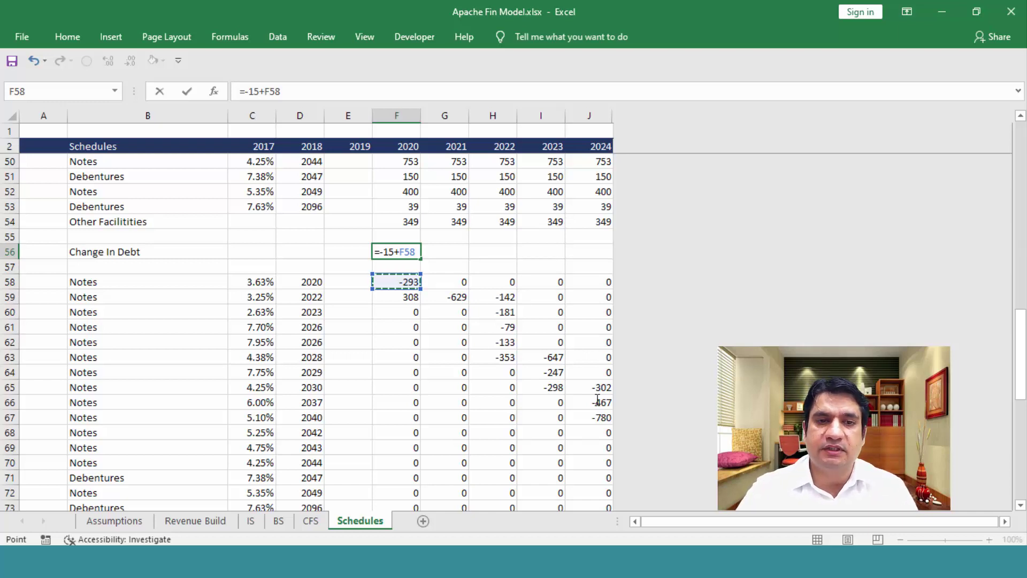
key(Return)
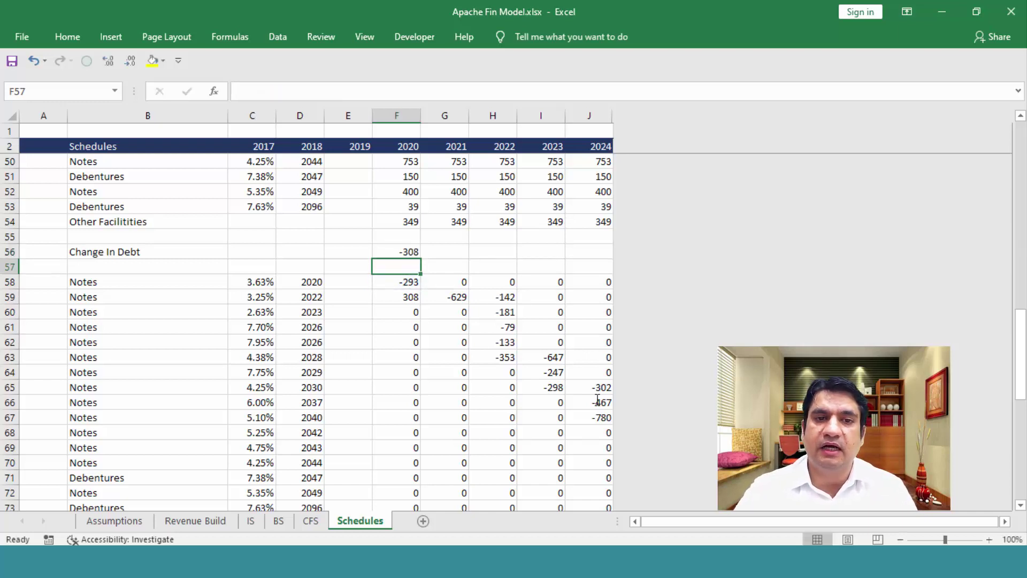
Compare the scratch result in F56 with the 2020 change of the 3.25% note in F59
key(Up)
key(Down)
key(Down)
key(Down)
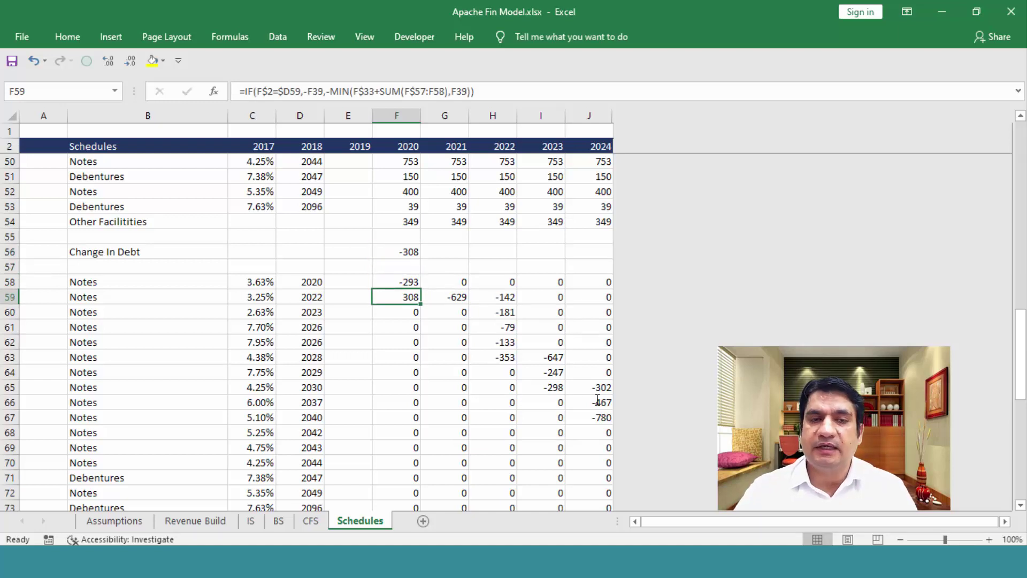
key(Up)
key(Up)
key(Up)
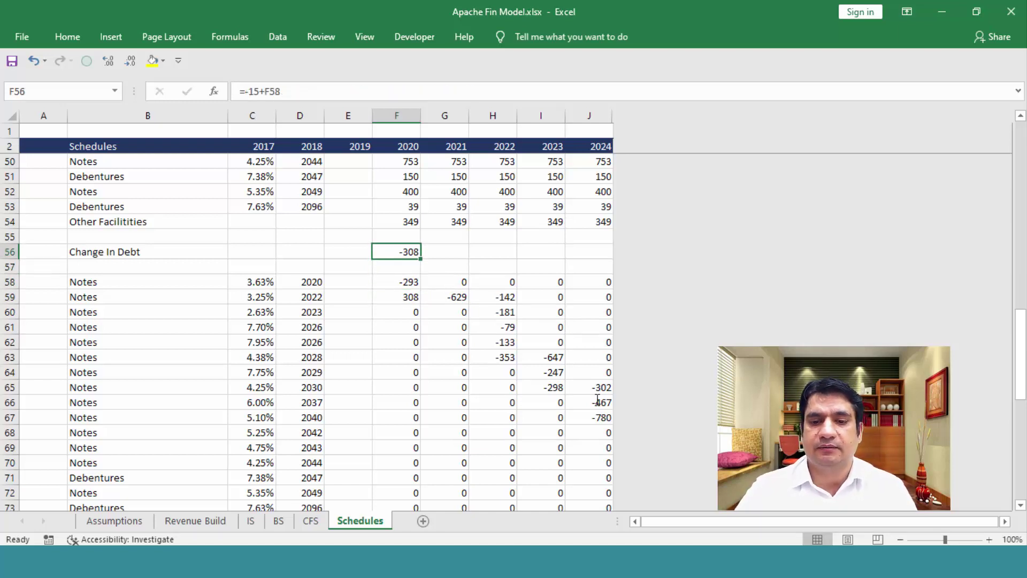
Clear the scratch calculation from F56 in the Change In Debt heading row
key(Delete)
key(Down)
key(Down)
key(Down)
Examine the value-if-false part, -MIN(F$33+SUM(F$57:F58),F39), of the 3.25% note's 2020 change formula in F59
key(F2)
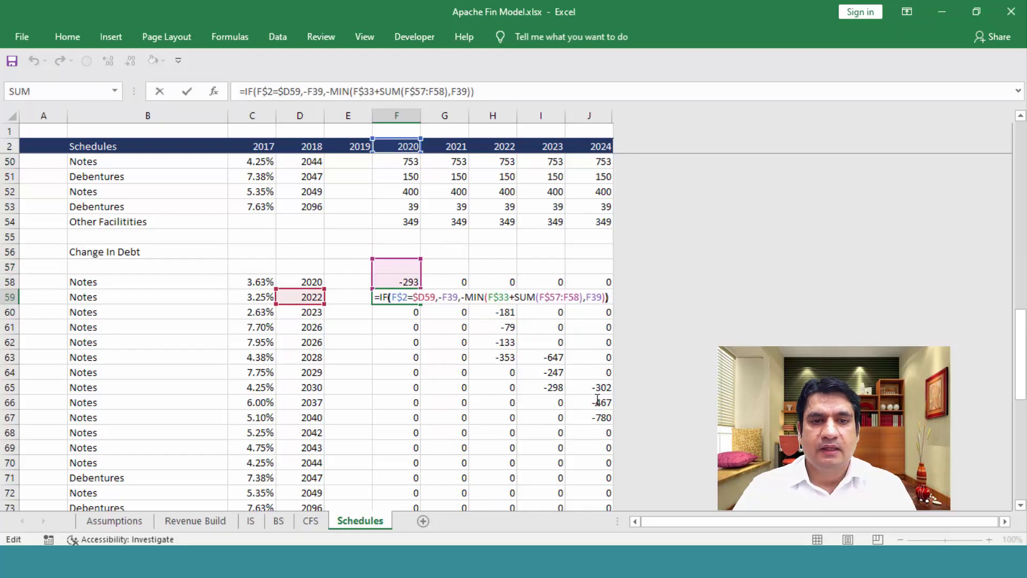
key(Left)
key(Left)
key(Left)
key(Left)
key(Left)
key(Left)
key(Left)
key(Left)
key(Left)
key(Left)
key(Left)
key(Left)
key(Left)
key(Left)
key(Left)
key(Left)
key(Left)
key(Left)
key(Left)
key(Left)
key(Left)
key(Left)
key(Left)
key(Left)
key(Left)
key(Left)
key(Left)
key(Left)
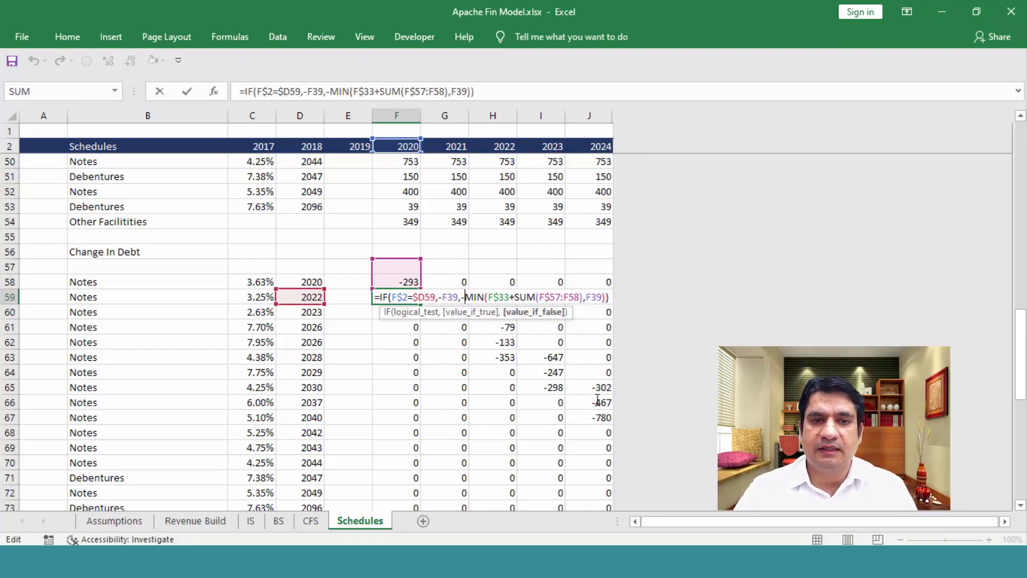
key(shift+End)
key(End)
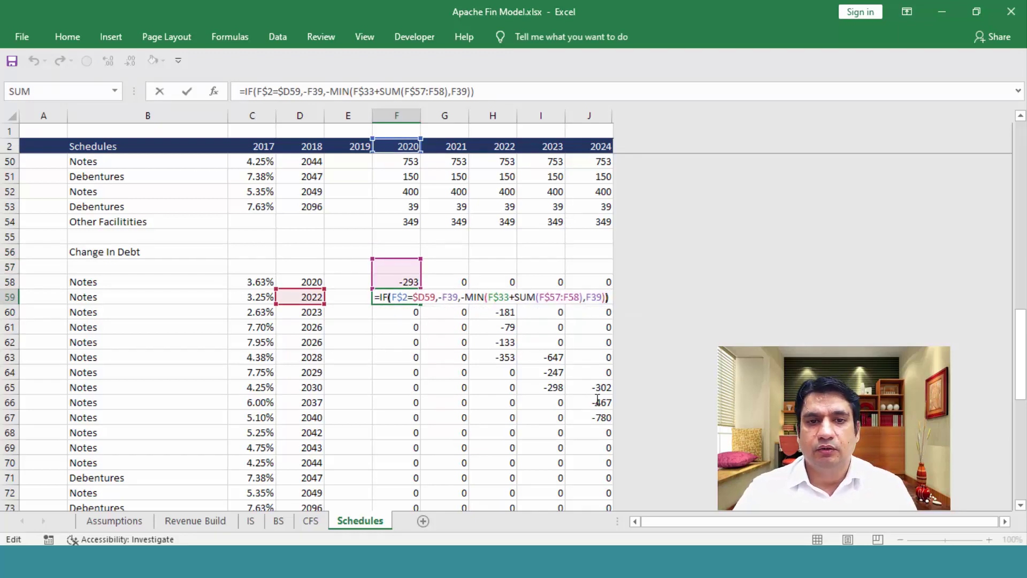
Highlight the F$33 reference inside the MIN function of the F59 formula
key(Left)
key(Left)
key(Left)
key(Left)
key(Left)
key(Left)
key(Left)
key(Left)
key(Left)
key(Left)
key(Left)
key(Left)
key(Left)
key(Left)
key(Left)
key(Left)
key(Left)
key(Left)
key(Left)
key(Left)
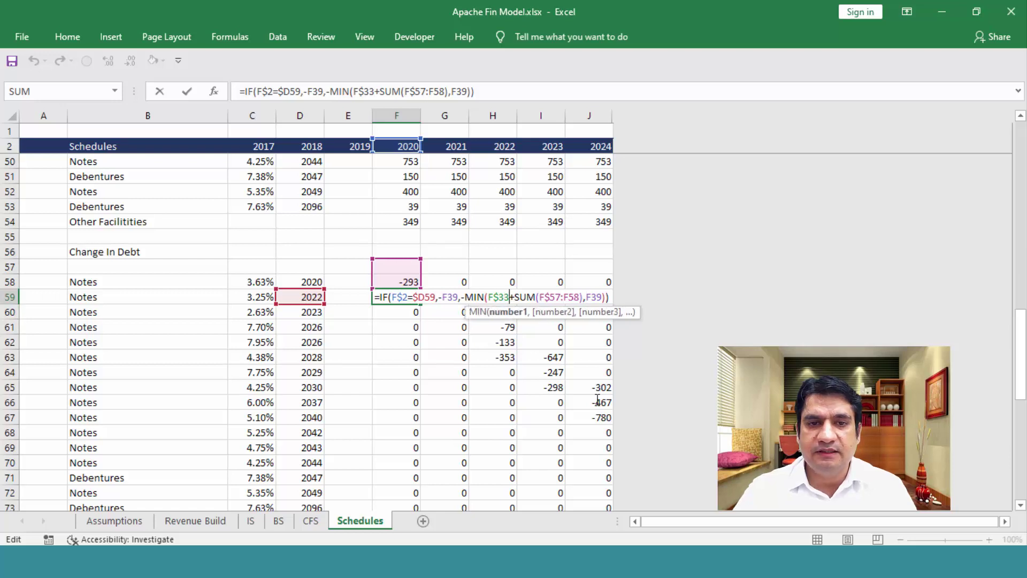
key(shift+Left)
key(shift+Left)
key(shift+Left)
key(shift+Left)
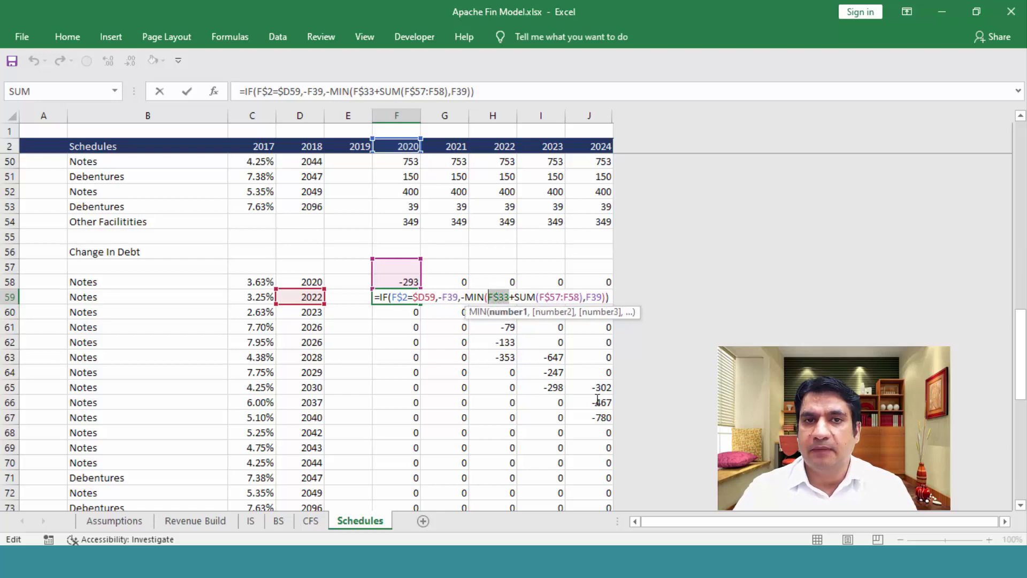
Highlight the SUM(F$57:F58) term that is added to F$33 in the F59 formula
key(Left)
key(Right)
key(Right)
key(Right)
key(Right)
key(Right)
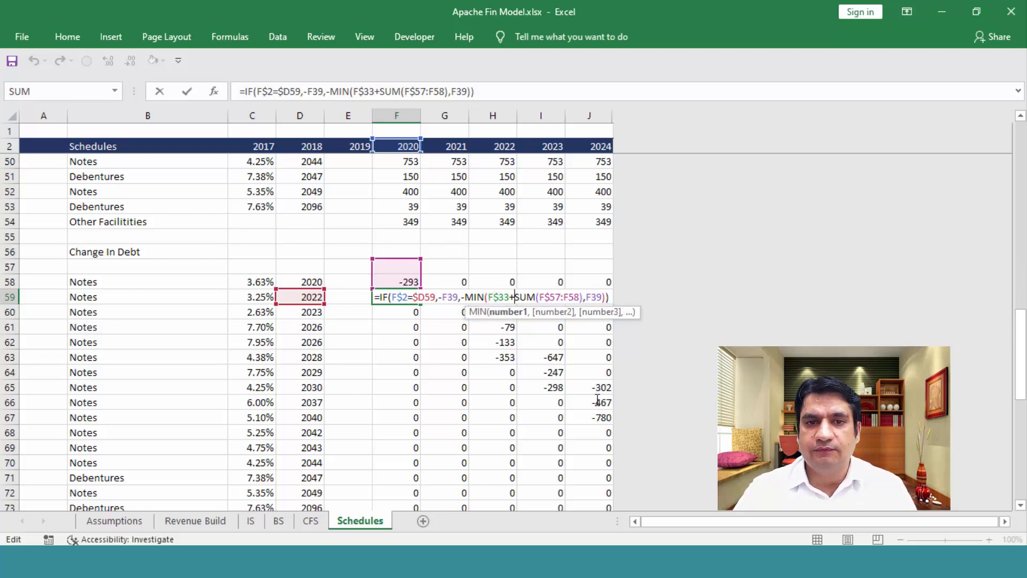
key(shift+Right)
key(shift+Right)
key(shift+Right)
key(shift+Right)
key(shift+Right)
key(shift+Right)
key(shift+Right)
key(shift+Right)
key(shift+Right)
key(shift+Right)
key(shift+Right)
key(shift+Right)
key(shift+Right)
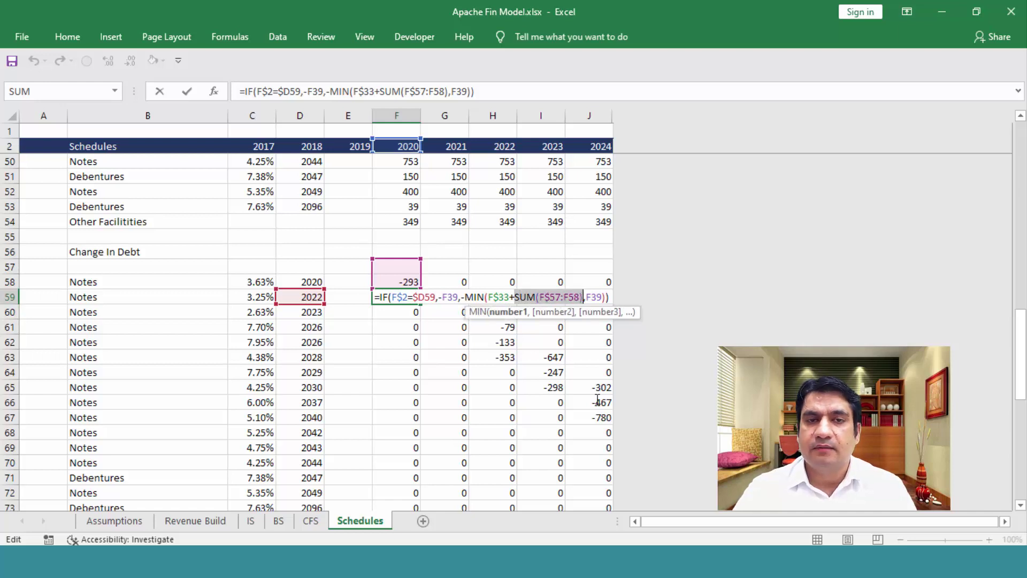
Examine both MIN arguments in the F59 formula together, F$33+SUM(F$57:F58) and F39
key(Left)
key(Left)
key(Left)
key(Left)
key(Left)
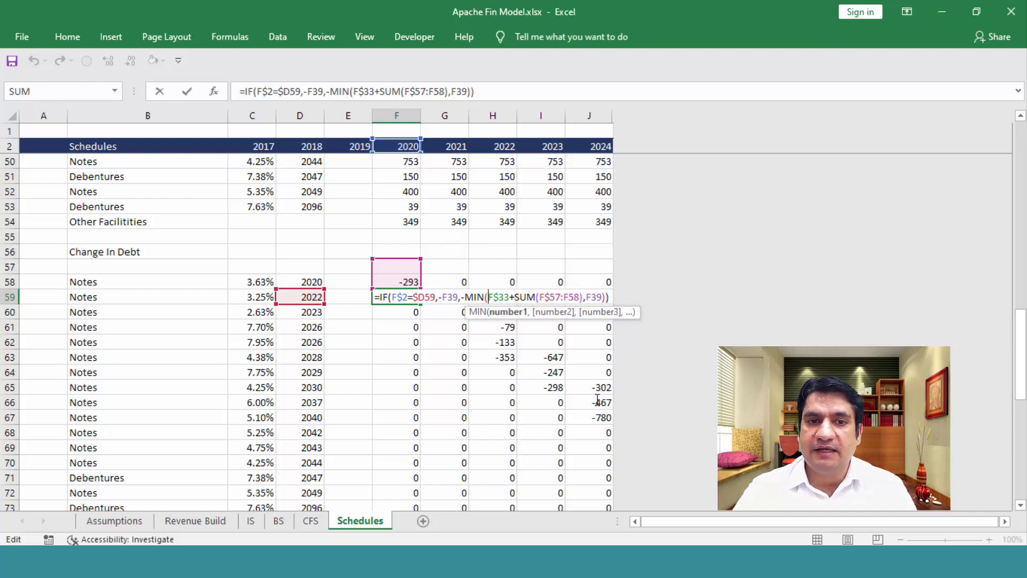
key(Left)
key(shift+Right)
key(shift+Right)
key(shift+Right)
key(shift+Right)
key(shift+Right)
key(shift+Right)
key(shift+Right)
key(shift+Right)
key(shift+Right)
key(shift+Right)
key(shift+Right)
key(shift+Right)
key(shift+Right)
key(shift+Right)
key(shift+Right)
key(shift+Right)
key(shift+Right)
key(shift+Right)
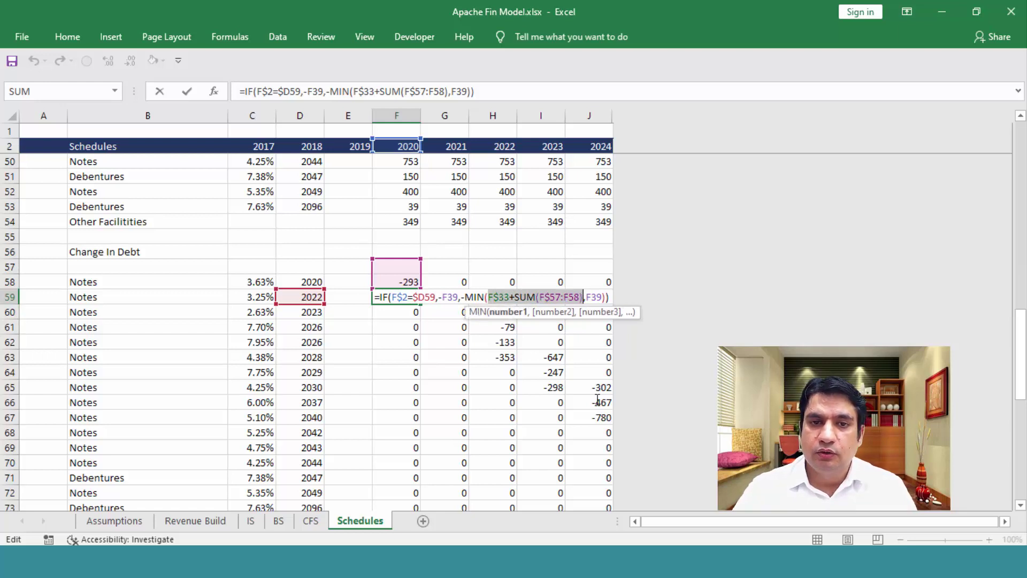
key(shift+Right)
key(shift+Right)
key(shift+Right)
key(shift+Right)
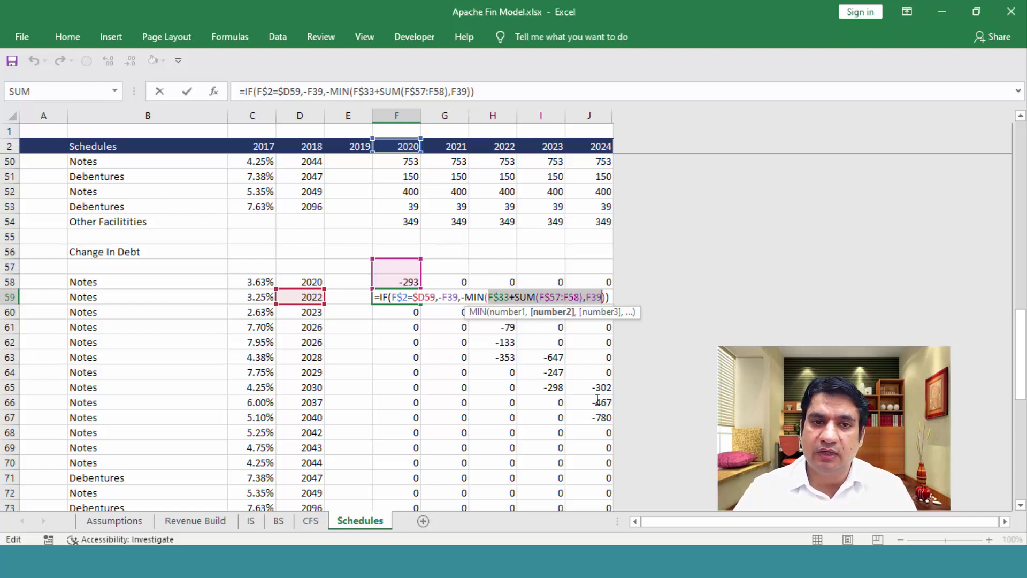
Review the F59 formula's negative MIN expression as a whole and close the formula without editing it
key(Left)
key(Left)
key(Left)
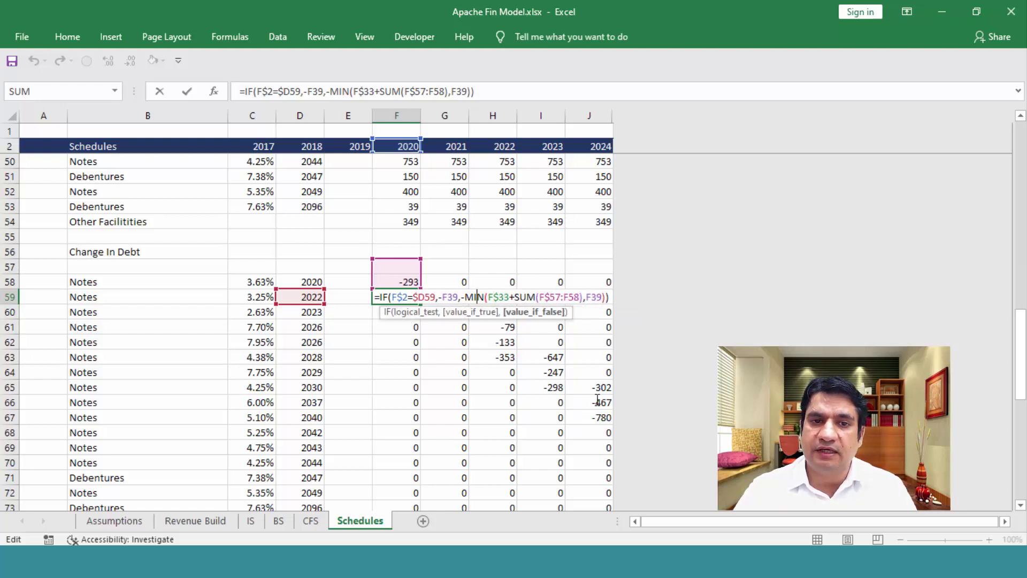
key(Left)
key(Left)
key(Left)
key(shift+End)
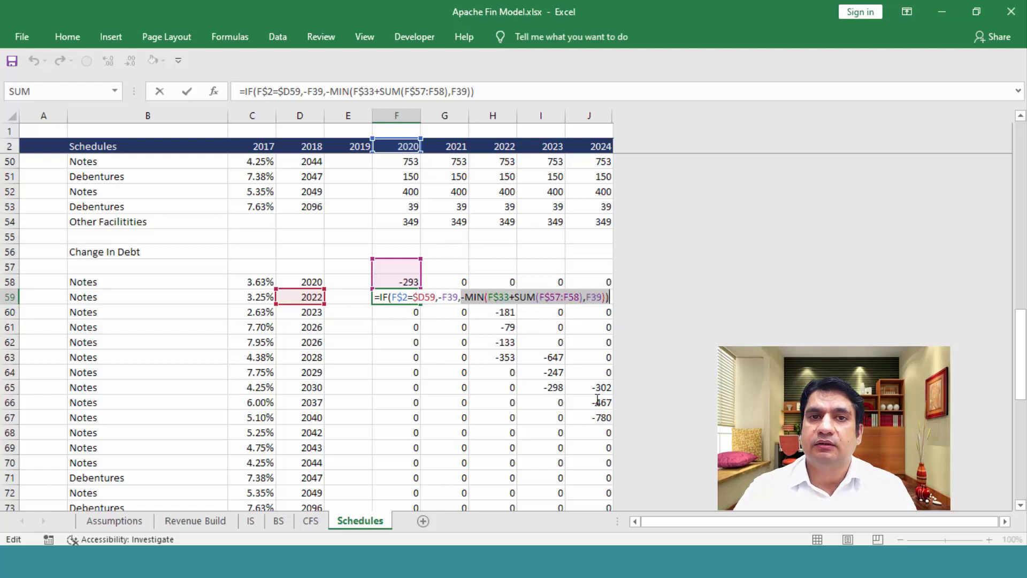
key(Return)
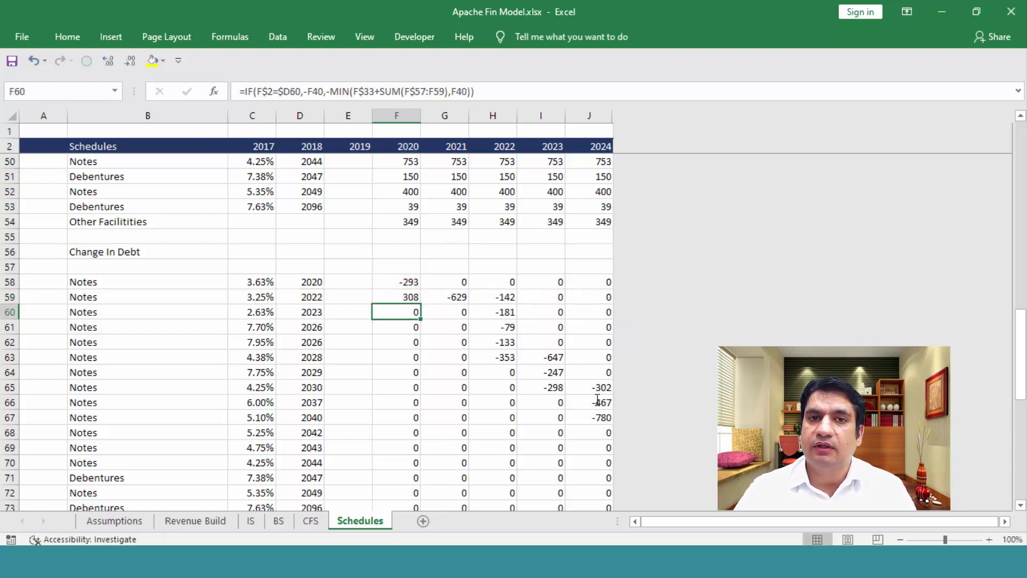
Review the 2020 to 2024 Change In Debt block for all notes and debentures in F58:J73
key(Up)
key(Up)
key(ctrl+shift+Down)
key(ctrl+shift+Right)
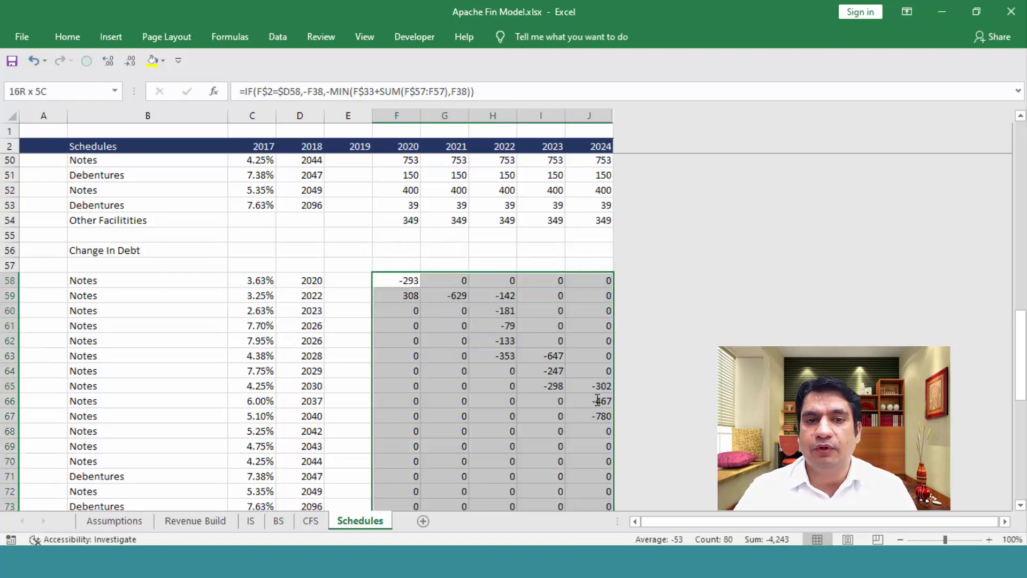
key(Up)
key(Down)
key(ctrl+shift+Down)
key(ctrl+shift+Right)
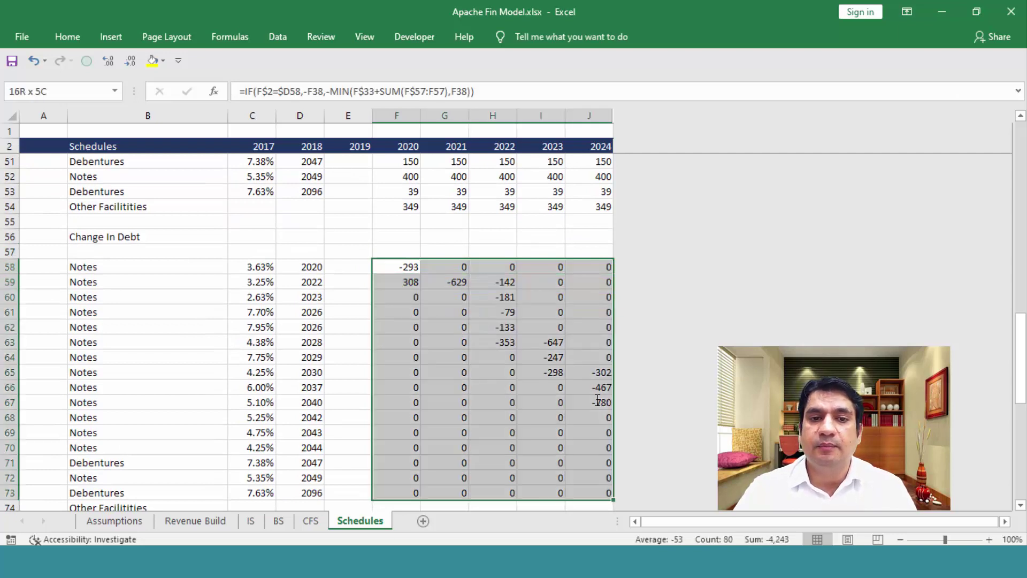
key(Up)
key(Up)
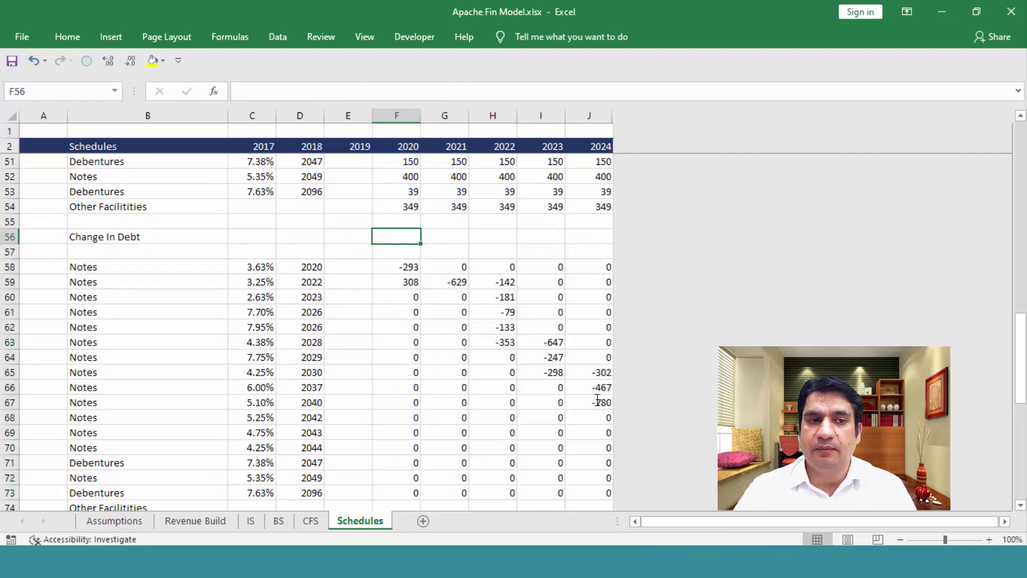
key(shift+space)
key(Down)
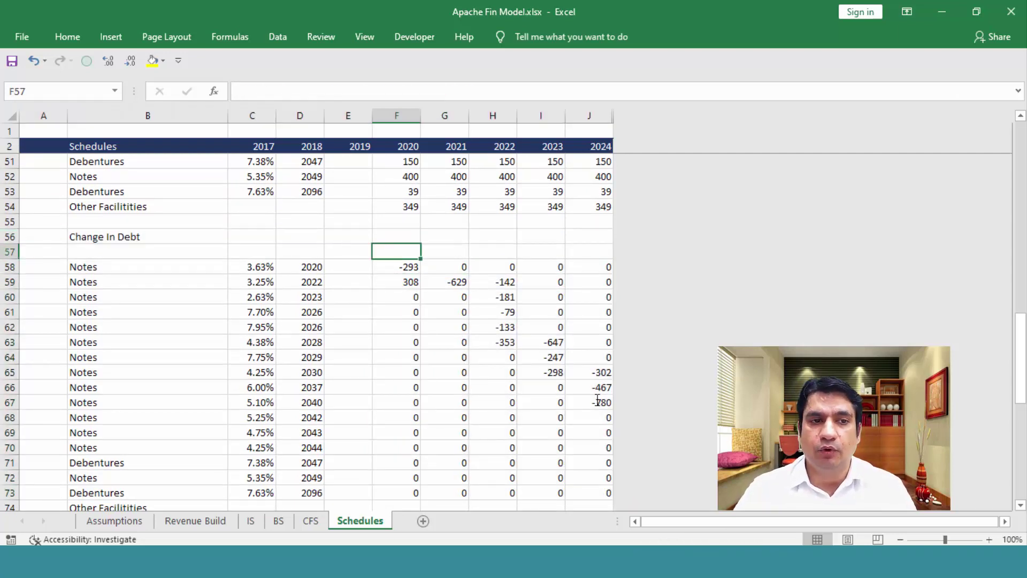
key(Down)
key(ctrl+shift+Right)
key(ctrl+shift+Down)
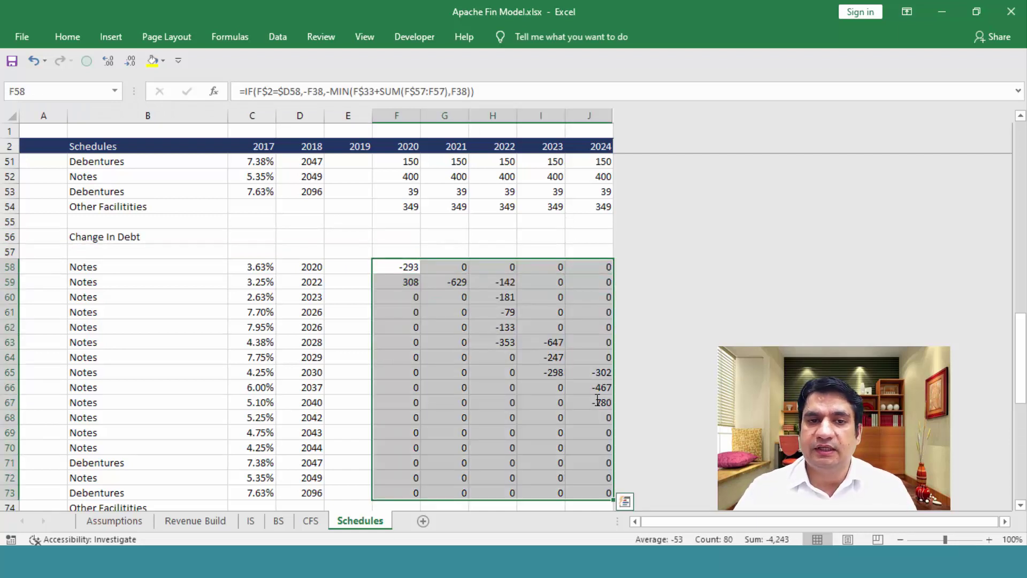
key(Down)
key(Up)
key(ctrl+shift+Right)
key(ctrl+shift+Down)
key(Up)
key(Down)
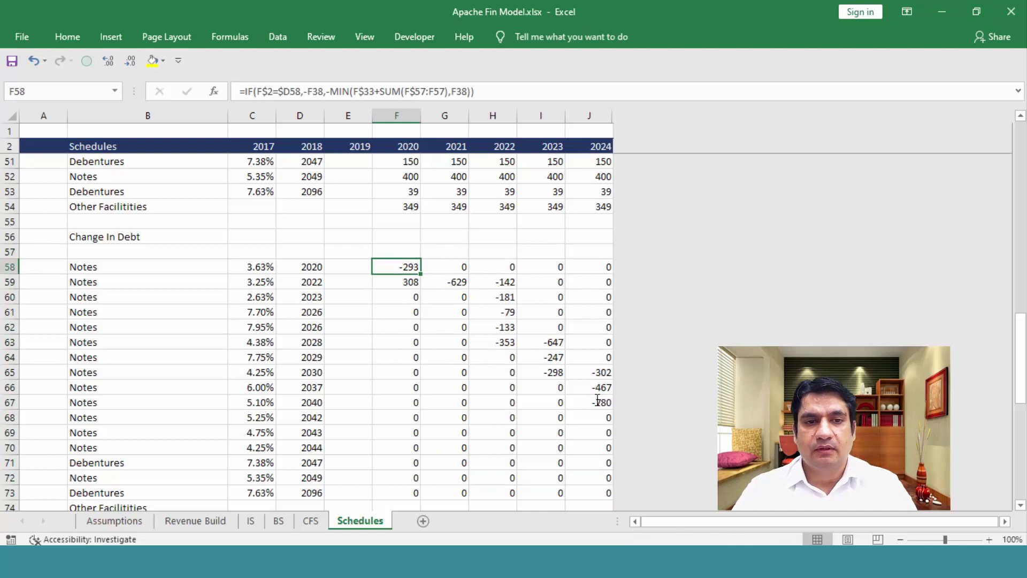
Open the F58 formula and insert IF( directly before MIN, keeping the minus sign in front of it
key(F2)
key(Left)
key(Left)
key(Left)
key(Left)
key(Left)
key(Left)
key(Left)
key(Left)
key(Left)
key(Left)
key(Left)
key(Left)
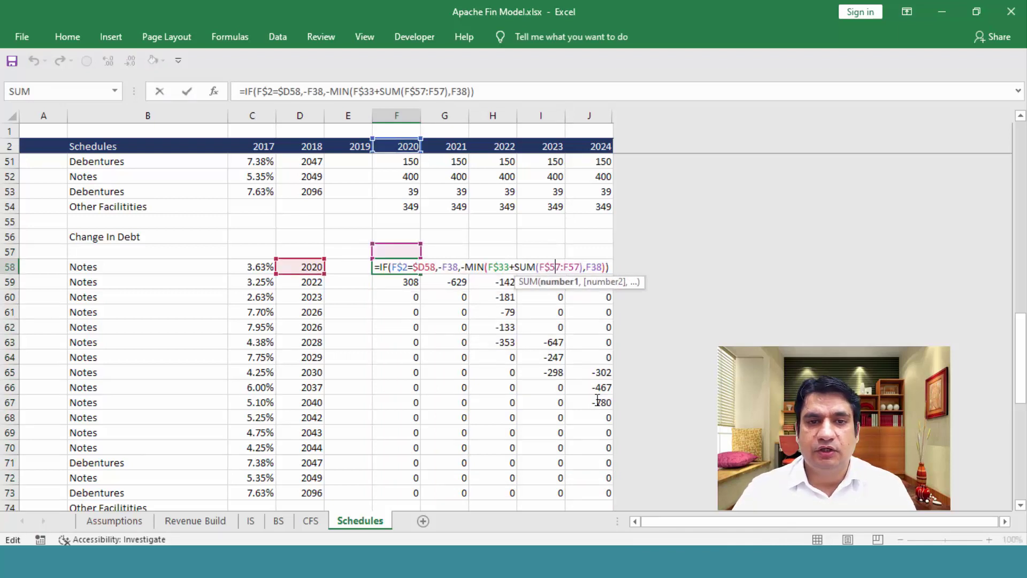
key(Left)
key(Left)
key(Left)
key(Left)
key(Left)
key(Left)
key(Left)
key(Left)
key(Left)
key(Left)
key(Left)
key(Left)
key(Left)
key(Left)
key(Left)
key(Left)
text(i)
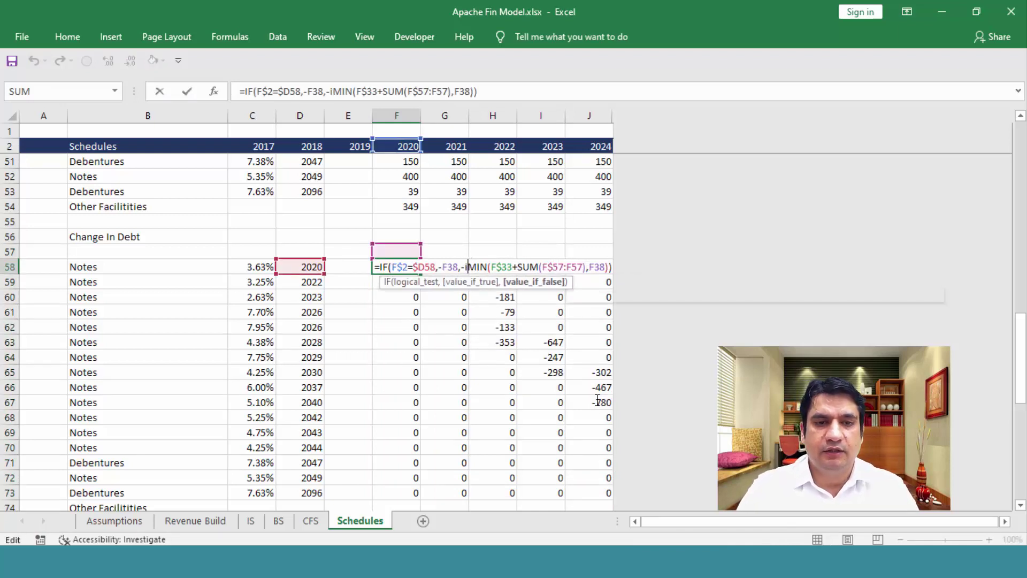
text(f()
key(End)
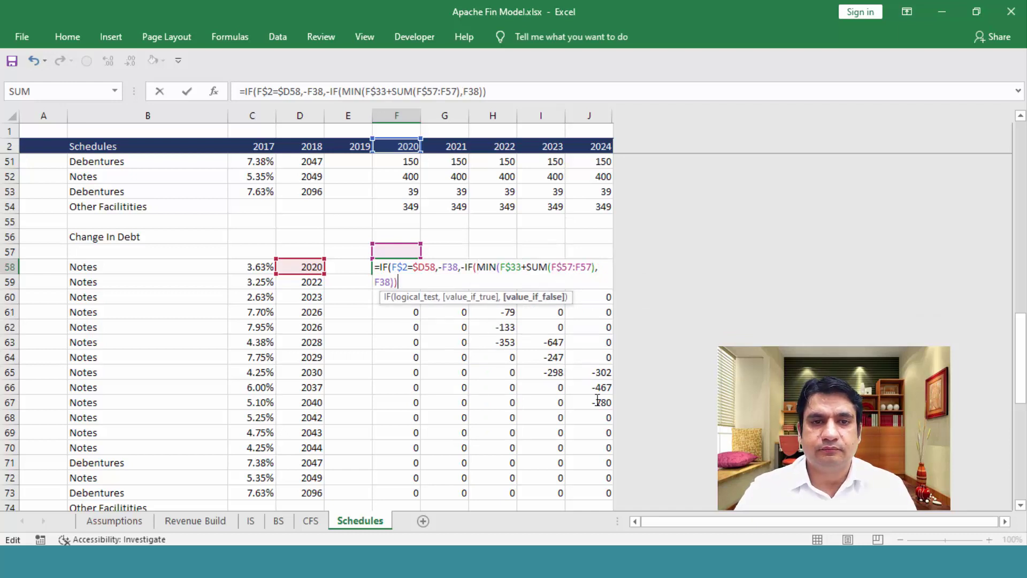
Complete the nested IF's test in F58 so the MIN result is checked for <0 and returns 0 when true
key(BackSpace)
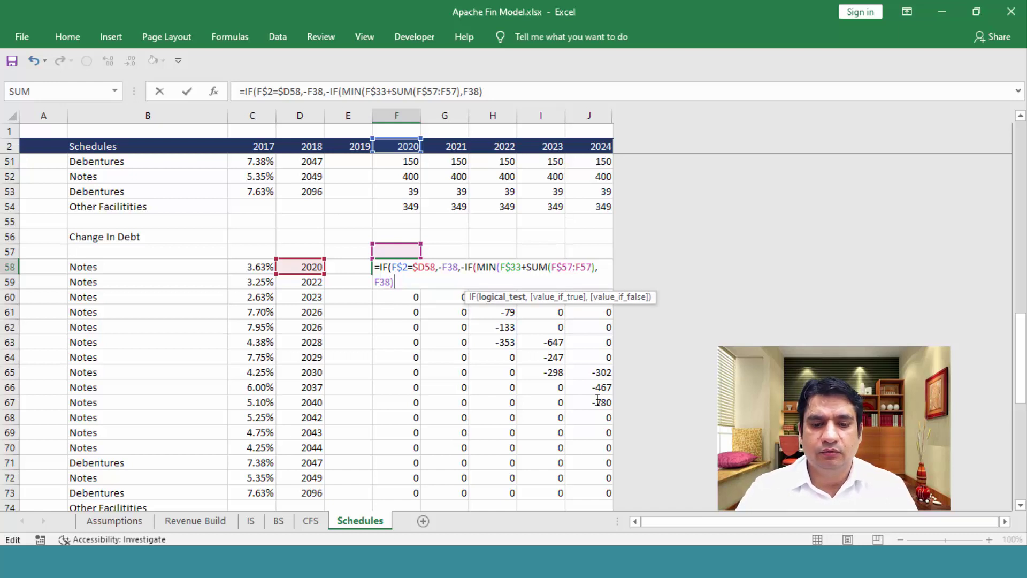
text(<0,)
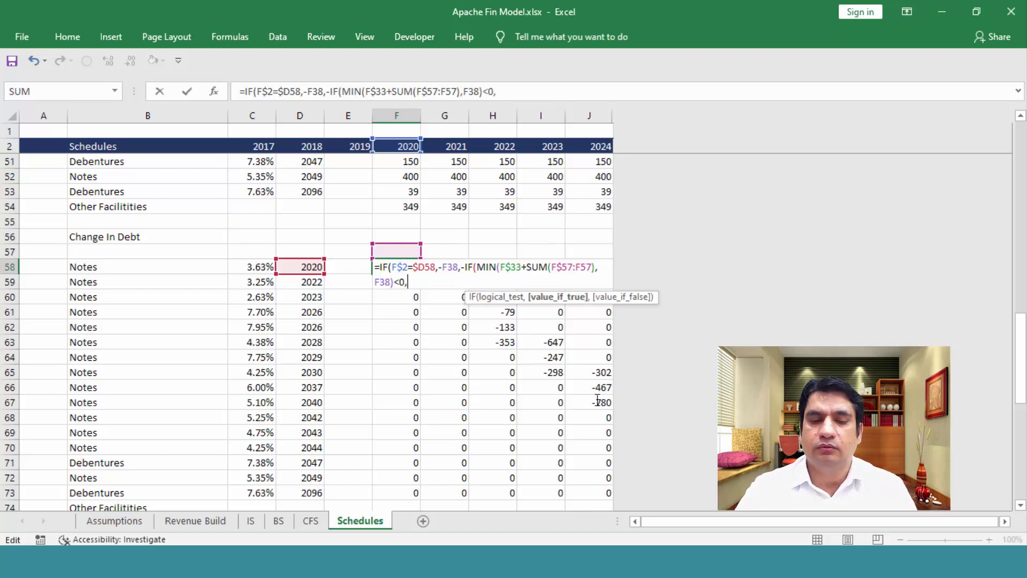
text(0)
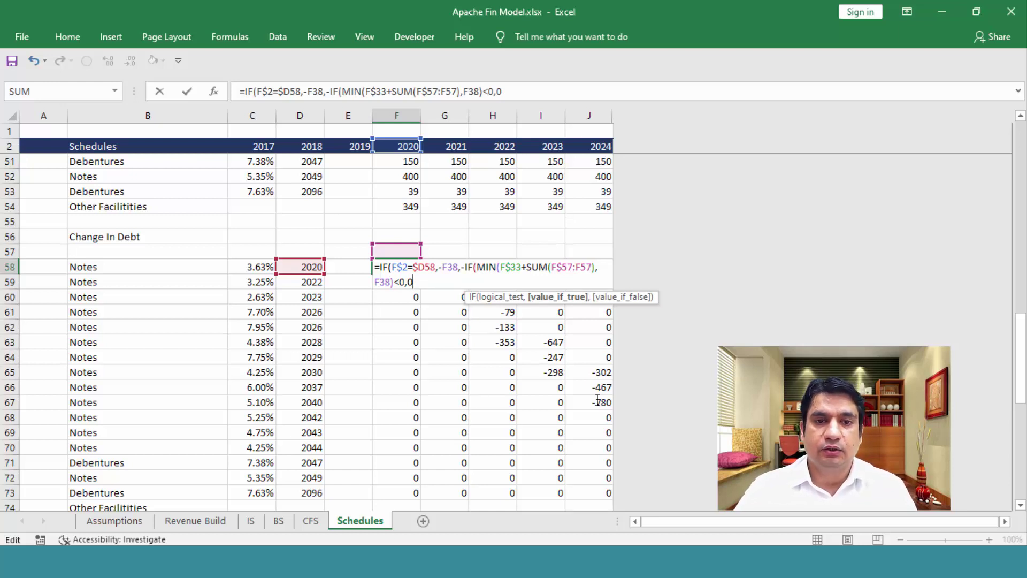
text(,)
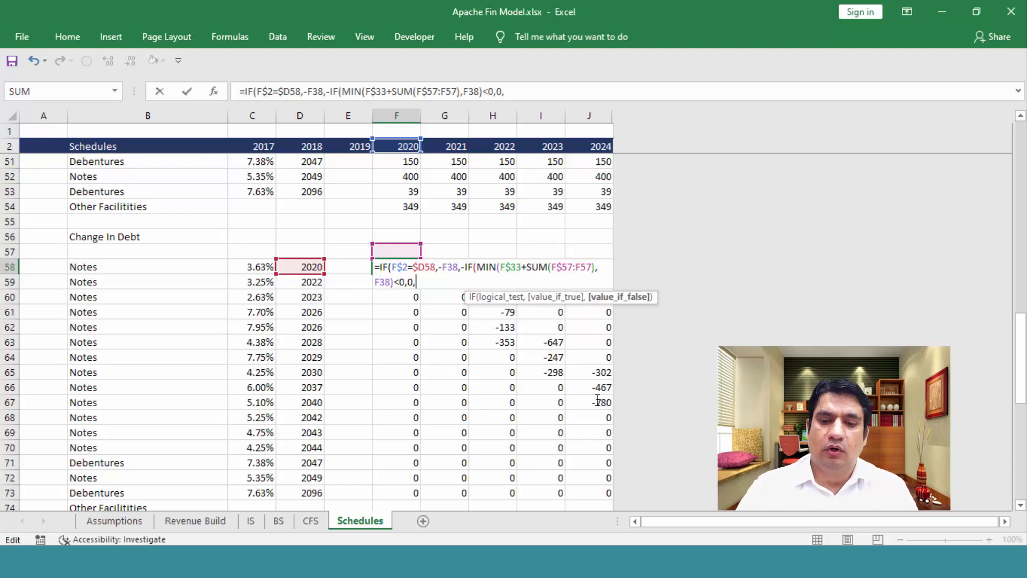
Reuse MIN(F$33+SUM(F$57:F57),F38) as the nested IF's false value in F58 and commit the formula with both closing parentheses
key(Up)
key(Right)
key(Right)
key(Right)
key(Right)
key(Right)
key(Right)
key(Right)
key(Right)
key(Right)
key(Right)
key(Right)
key(Right)
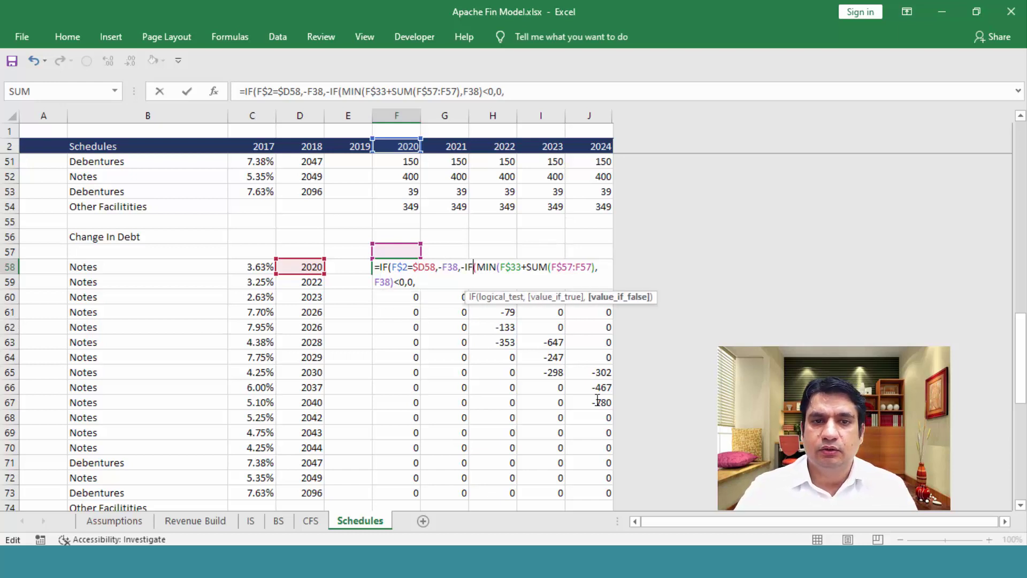
key(shift+Right)
key(shift+Right)
key(shift+Right)
key(shift+Right)
key(shift+Right)
key(shift+Right)
key(shift+Right)
key(shift+Right)
key(shift+Right)
key(shift+Right)
key(shift+Right)
key(shift+Right)
key(shift+Right)
key(shift+Right)
key(shift+Right)
key(shift+Right)
key(shift+Right)
key(shift+Right)
key(shift+Right)
key(shift+Right)
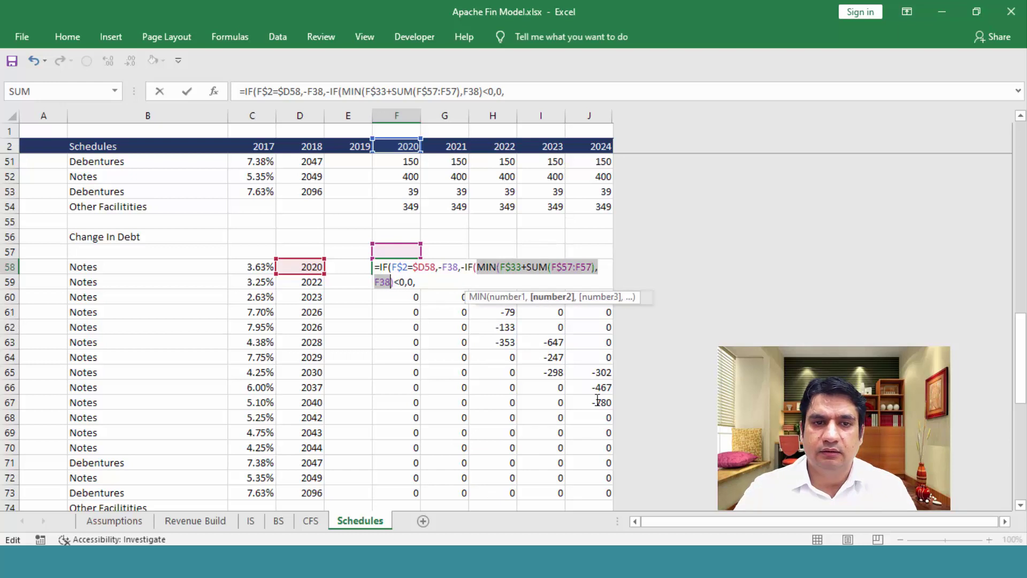
key(ctrl+c)
key(End)
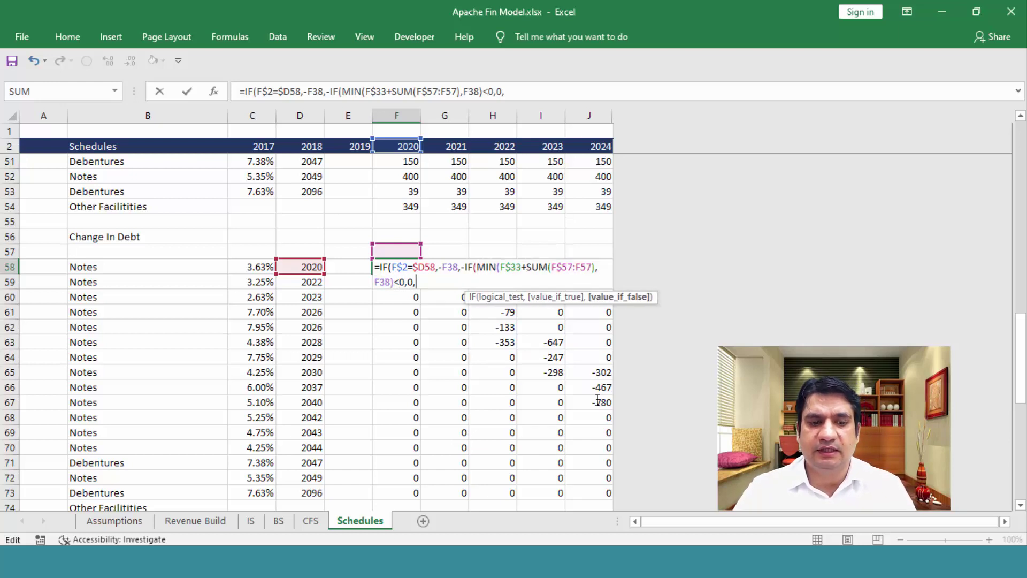
key(ctrl+v)
text())
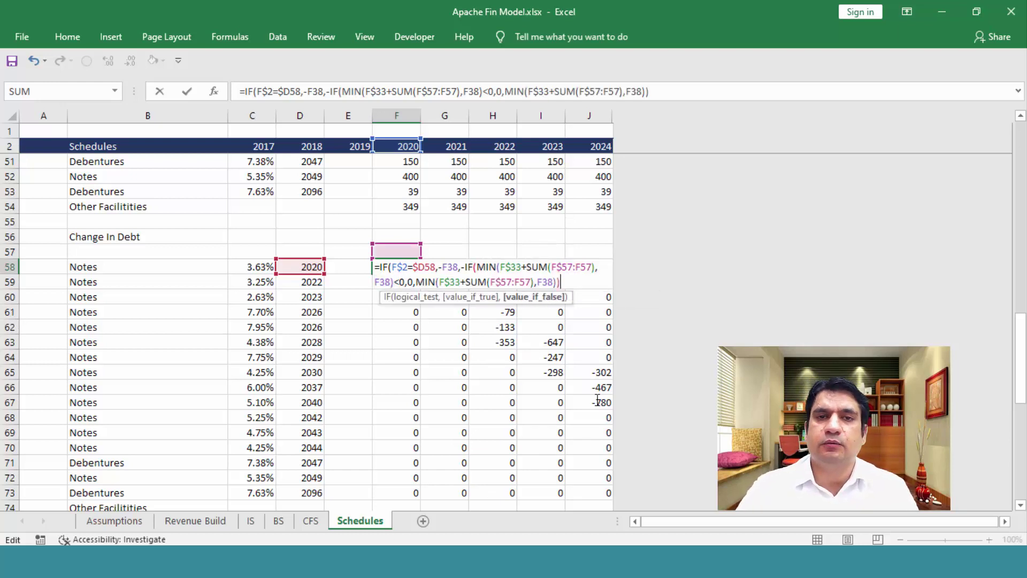
text())
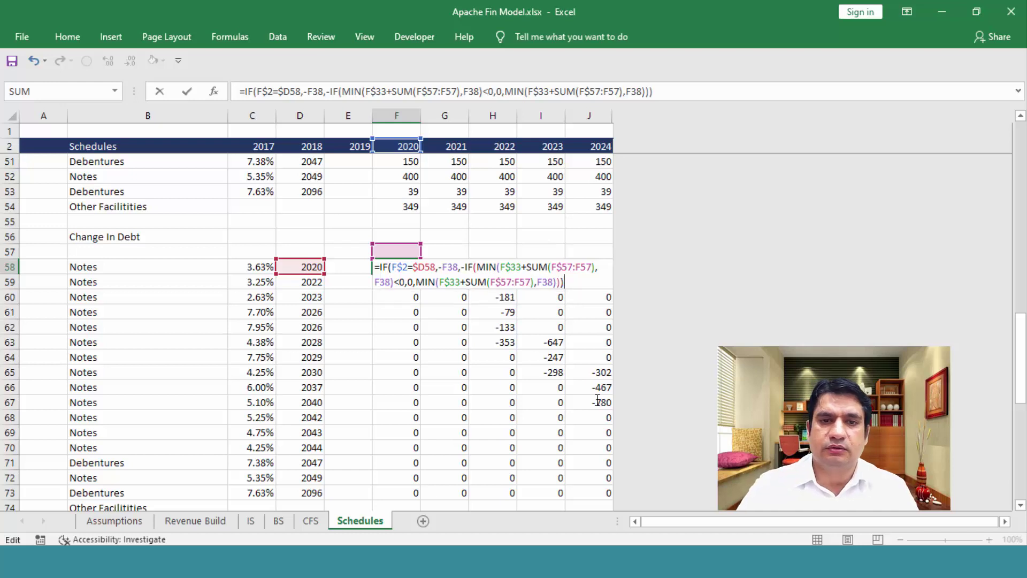
key(ctrl+Return)
Fill the revised F58 formula down to row 73 and across the 2020 to 2024 Change In Debt block
key(ctrl+shift+Down)
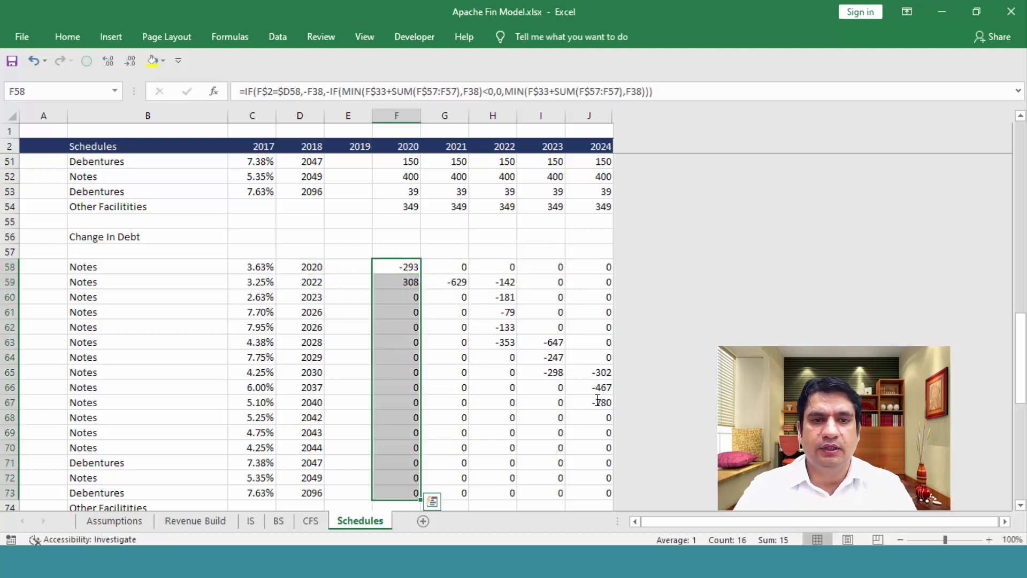
key(ctrl+d)
key(ctrl+shift+Right)
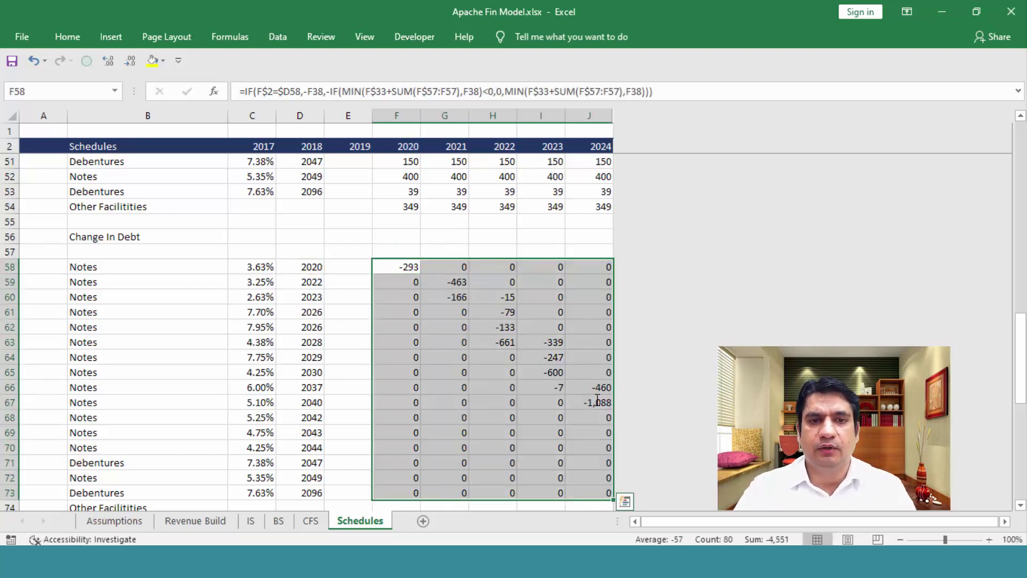
Check the 2020 Change In Debt results for the notes and debentures below the first note, F59:F73
key(Down)
key(shift+Down)
key(shift+Down)
key(shift+Down)
key(shift+Down)
key(shift+Down)
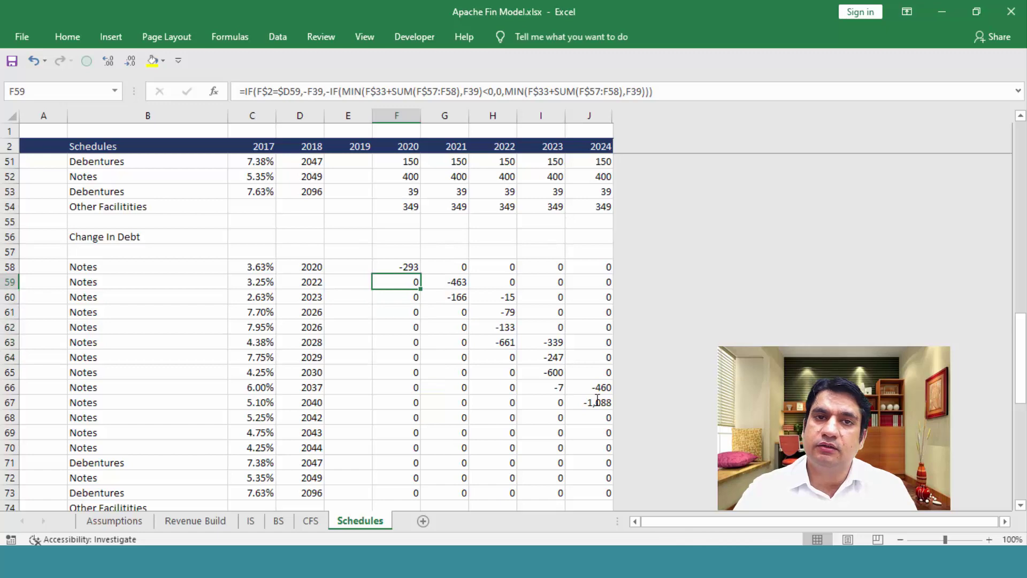
key(ctrl+shift+Down)
key(ctrl+Up)
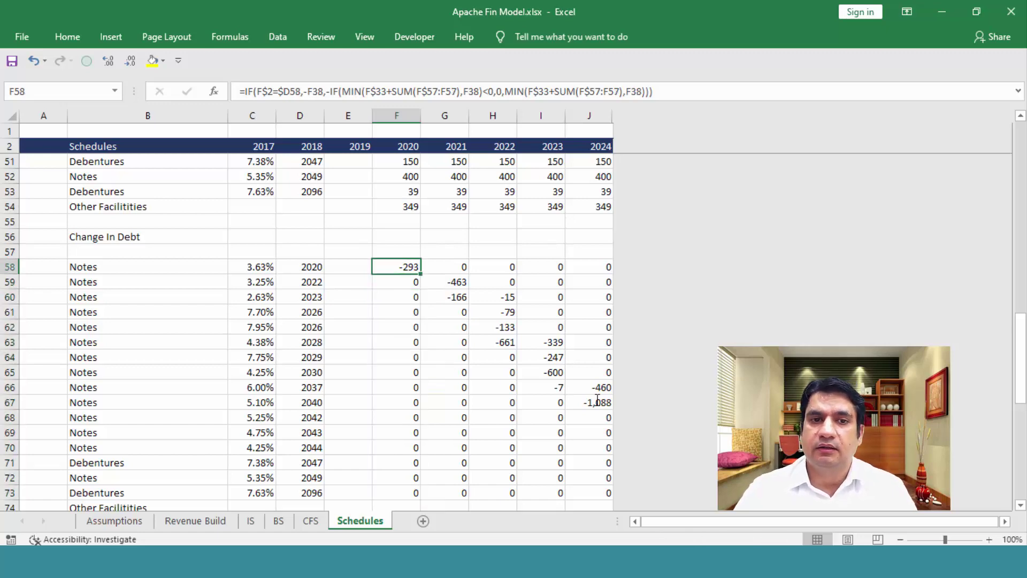
Clear the 2020 Compulsary Payment/Borrowing amount in F32
key(ctrl+Up)
key(ctrl+Up)
key(ctrl+Up)
key(ctrl+Up)
key(ctrl+Up)
key(ctrl+Up)
key(Down)
key(Down)
key(Down)
key(Down)
key(Down)
key(Down)
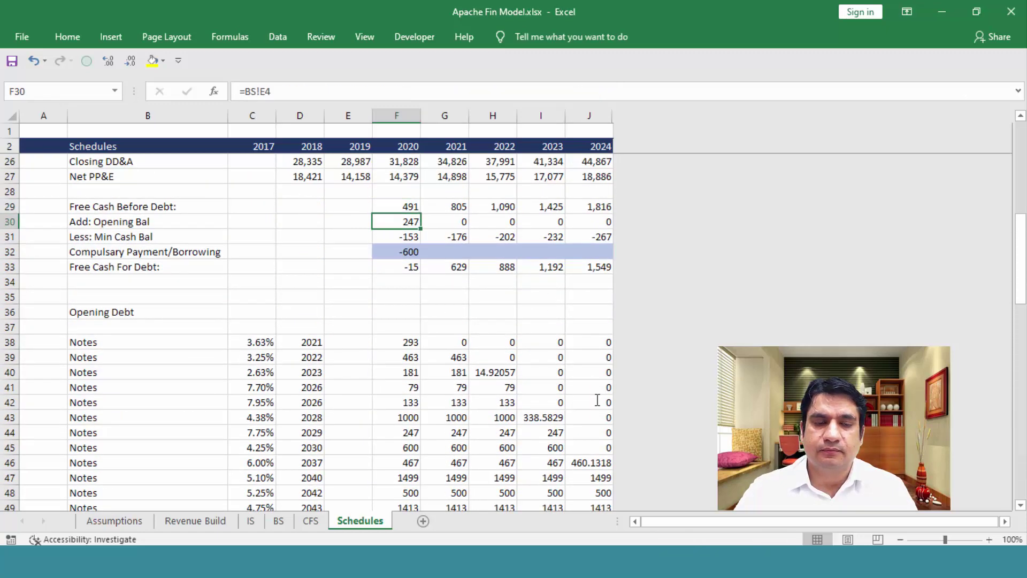
key(Delete)
Review the recalculated 2020 Change In Debt column for all notes and debentures, F58:F73
key(Down)
key(Down)
key(Down)
key(Down)
key(Down)
key(Down)
key(Down)
key(Down)
key(Down)
key(Down)
key(Down)
key(Down)
key(Down)
key(Down)
key(Down)
key(Down)
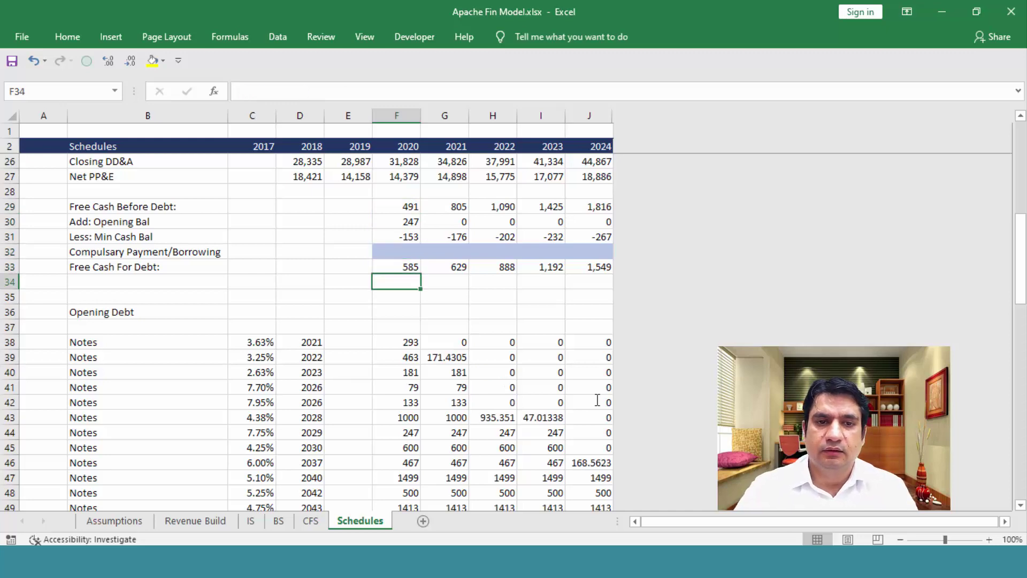
key(Down)
key(Down)
key(Down)
key(Down)
key(Down)
key(Down)
key(Down)
key(Down)
key(Down)
key(Down)
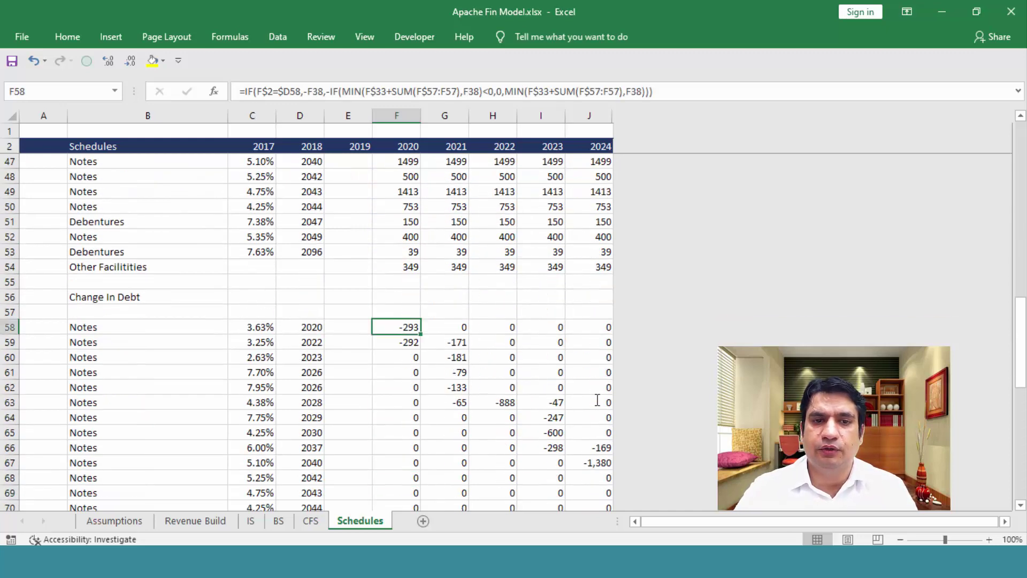
key(shift+Down)
key(shift+Down)
key(shift+Down)
key(shift+Down)
key(shift+Down)
key(shift+Down)
key(shift+Down)
key(shift+Down)
key(shift+Down)
key(shift+Down)
key(shift+Down)
key(shift+Down)
key(shift+Down)
key(shift+Down)
key(shift+Down)
key(Up)
key(Up)
key(Up)
key(Up)
key(Up)
key(Up)
key(Up)
key(Up)
key(Up)
key(Up)
key(Up)
key(Up)
key(Up)
key(Up)
key(Up)
key(Up)
key(Up)
key(Up)
key(Up)
key(Up)
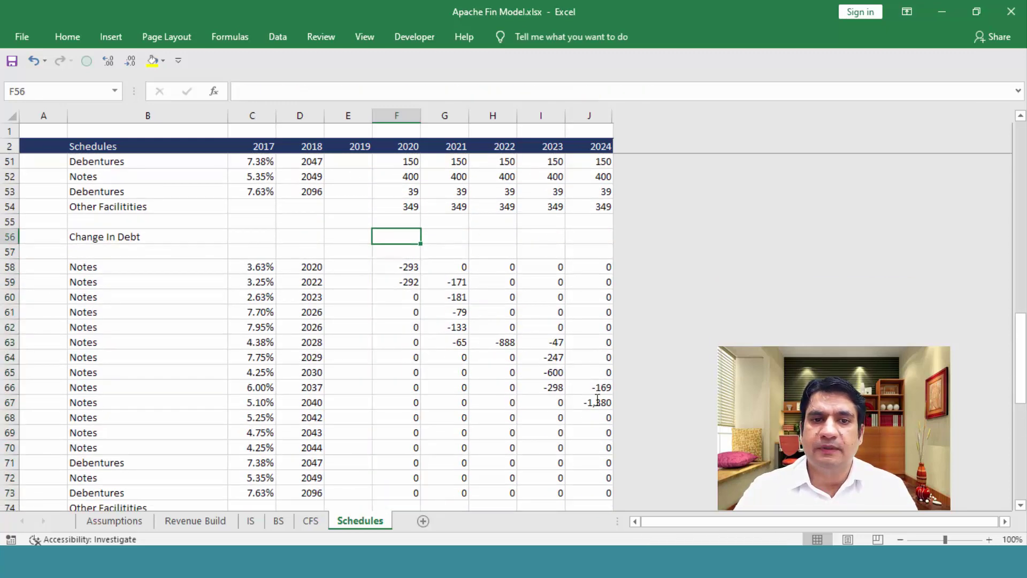
Set the 2020 Compulsary Payment/Borrowing amount in F32 to 1000
key(shift+Right)
key(shift+Right)
key(shift+Right)
key(shift+Right)
key(Down)
key(Up)
key(shift+Right)
key(shift+Right)
key(shift+Right)
key(shift+Right)
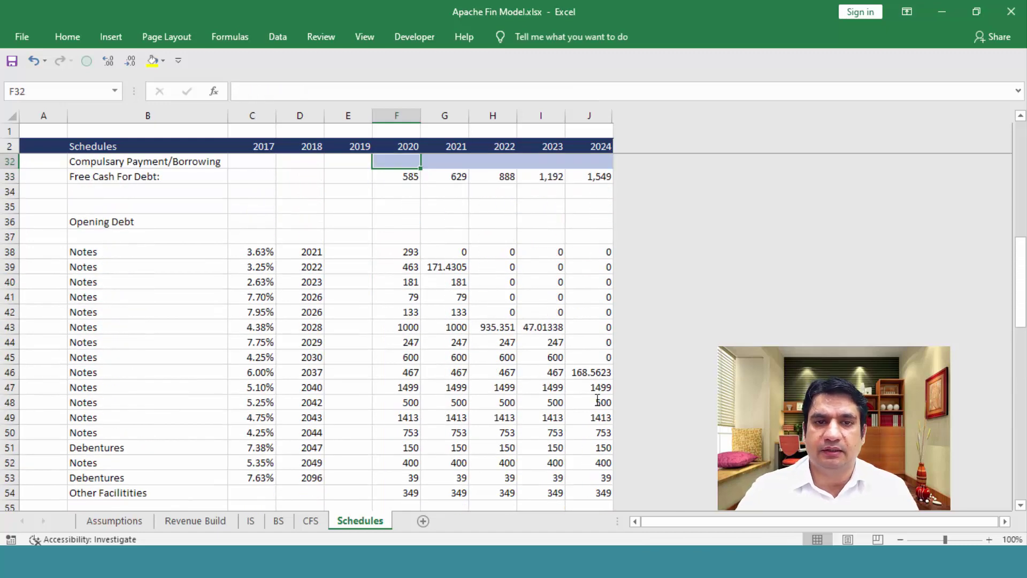
text(1000)
key(Down)
key(Down)
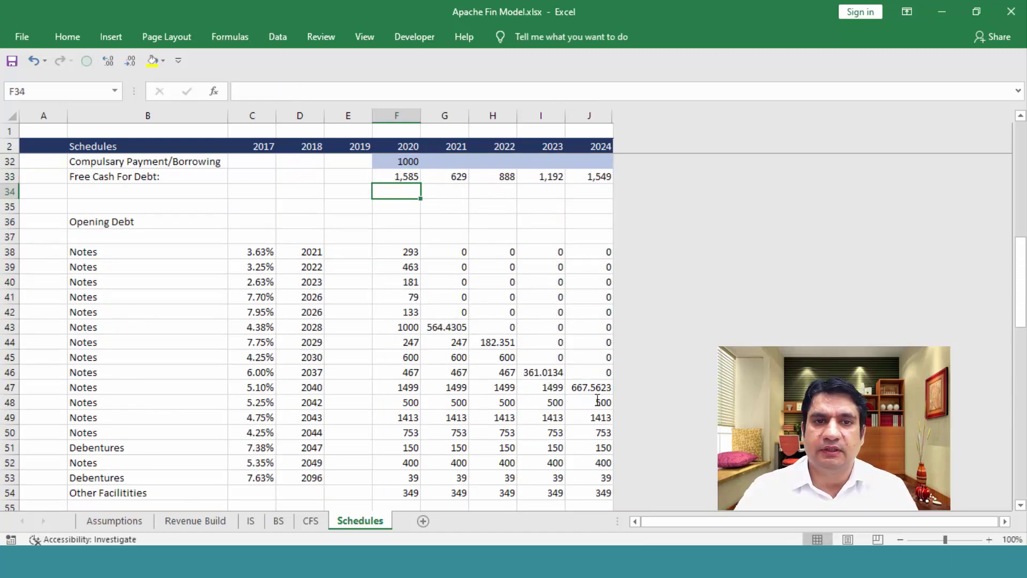
Check how the extra borrowing is allocated across the 2020 Change In Debt column, selecting F58:F73 to compare its sum with Free Cash For Debt
key(Up)
key(Down)
key(Down)
key(Down)
key(Down)
key(Down)
key(Down)
key(Down)
key(Down)
key(Down)
key(Down)
key(Down)
key(Down)
key(Down)
key(Down)
key(Down)
key(Down)
key(Down)
key(Down)
key(Down)
key(Down)
key(Down)
key(Down)
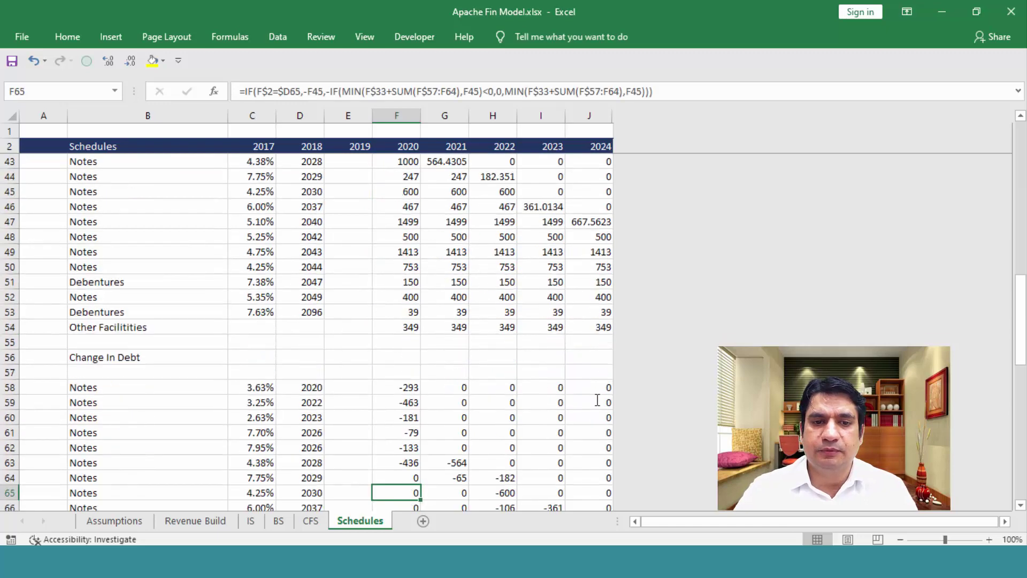
key(Up)
key(Up)
key(Up)
key(Up)
key(Up)
key(Up)
key(Up)
key(Up)
key(Up)
key(Up)
key(Up)
key(Up)
key(shift+Down)
key(shift+Down)
key(shift+Down)
key(shift+Down)
key(shift+Down)
key(shift+Down)
key(shift+Down)
key(shift+Down)
key(shift+Down)
key(shift+Down)
key(shift+Down)
key(shift+Down)
key(shift+Down)
key(shift+Down)
key(shift+Down)
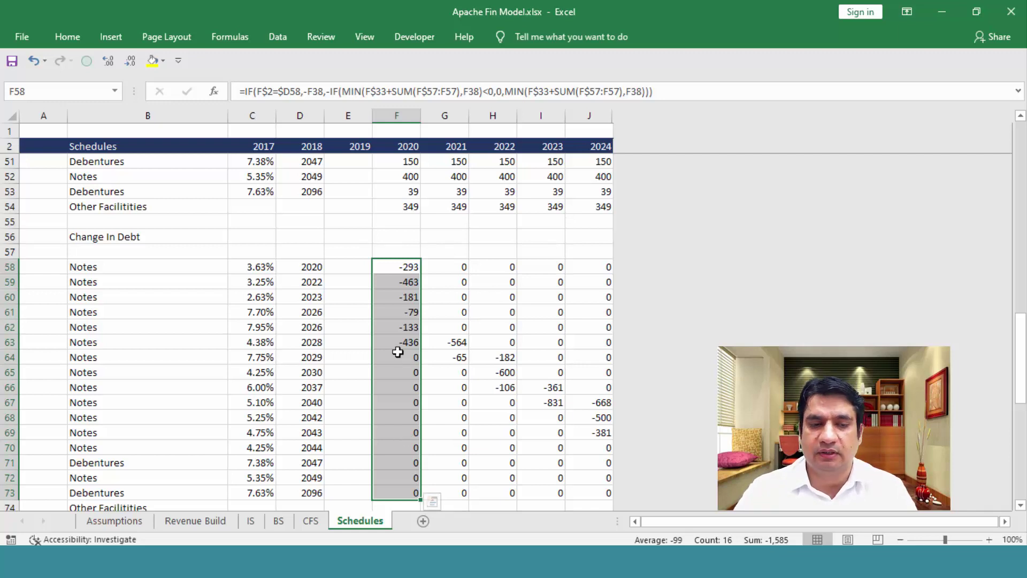
Clear the test amount from the 2020 Compulsary Payment/Borrowing cell, F32
key(Down)
key(Up)
key(Up)
key(Up)
key(Up)
key(Up)
key(Up)
key(Up)
key(Up)
key(Up)
key(Up)
key(Up)
key(Up)
key(Up)
key(Up)
key(Up)
key(Up)
key(Up)
key(Up)
key(Up)
key(Up)
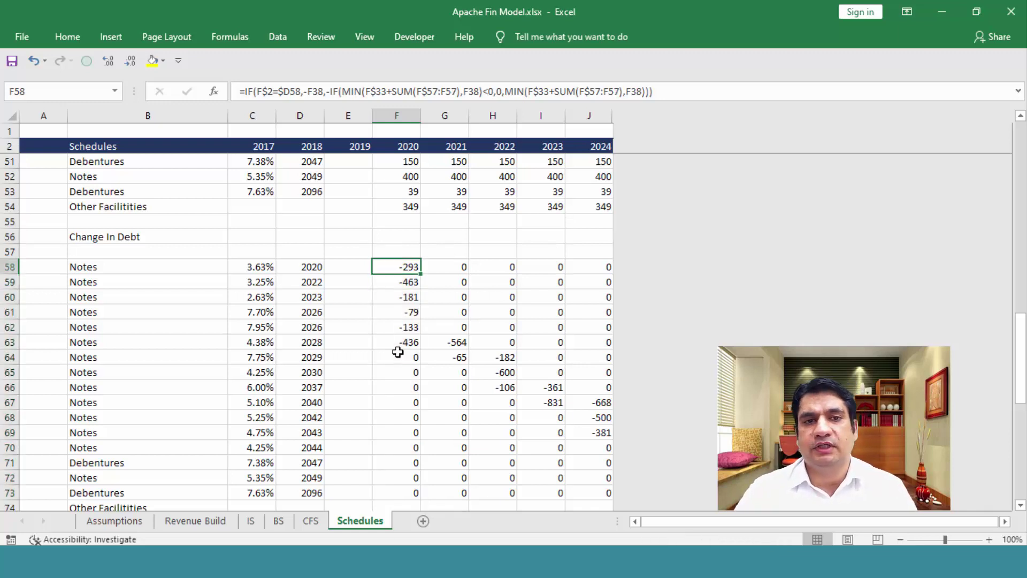
key(Down)
key(Down)
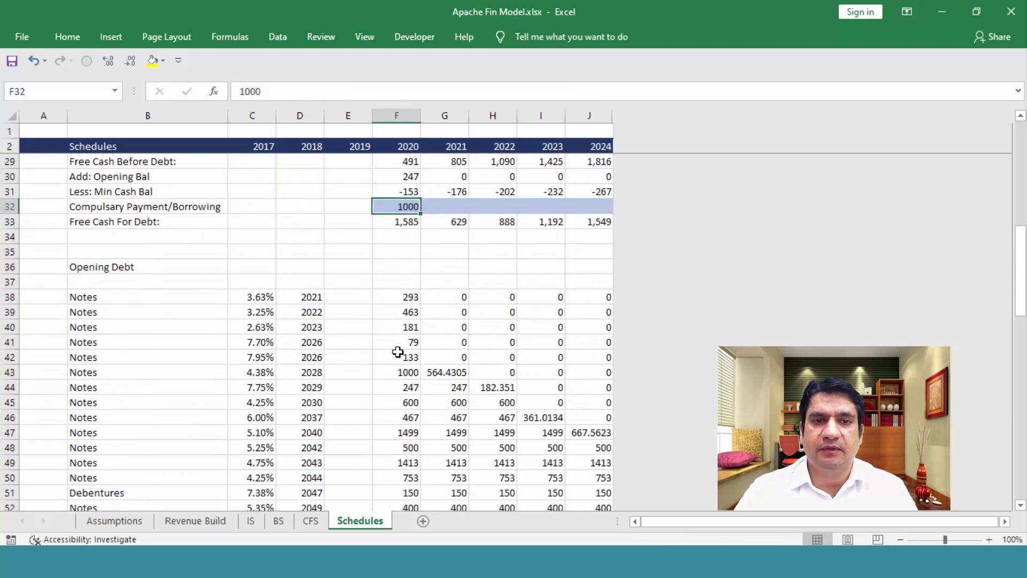
key(Delete)
Review the recalculated Opening Debt and Change In Debt schedules from row 33 down to row 75
key(Down)
key(Down)
key(Down)
key(Down)
key(Down)
key(Down)
key(Down)
key(Down)
key(Down)
key(Down)
key(Down)
key(Down)
key(Down)
key(Down)
key(Down)
key(Down)
key(Down)
key(Down)
key(Down)
key(Down)
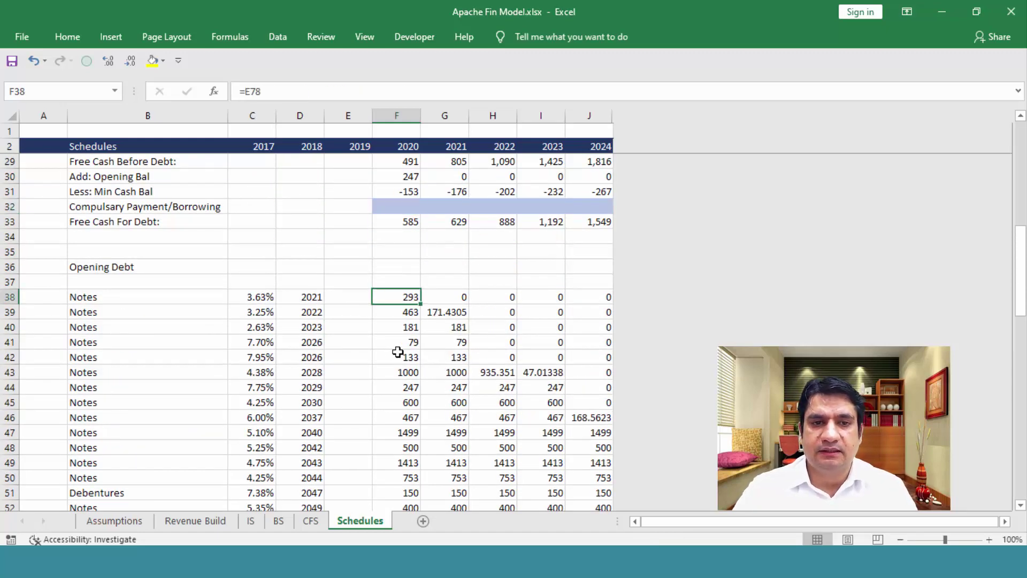
key(Down)
key(Down)
key(Down)
key(Down)
key(Down)
key(Down)
key(Down)
key(Down)
key(Down)
key(Down)
key(Down)
key(Down)
key(Down)
key(Down)
key(Down)
key(Down)
key(Down)
key(Down)
key(Down)
key(Down)
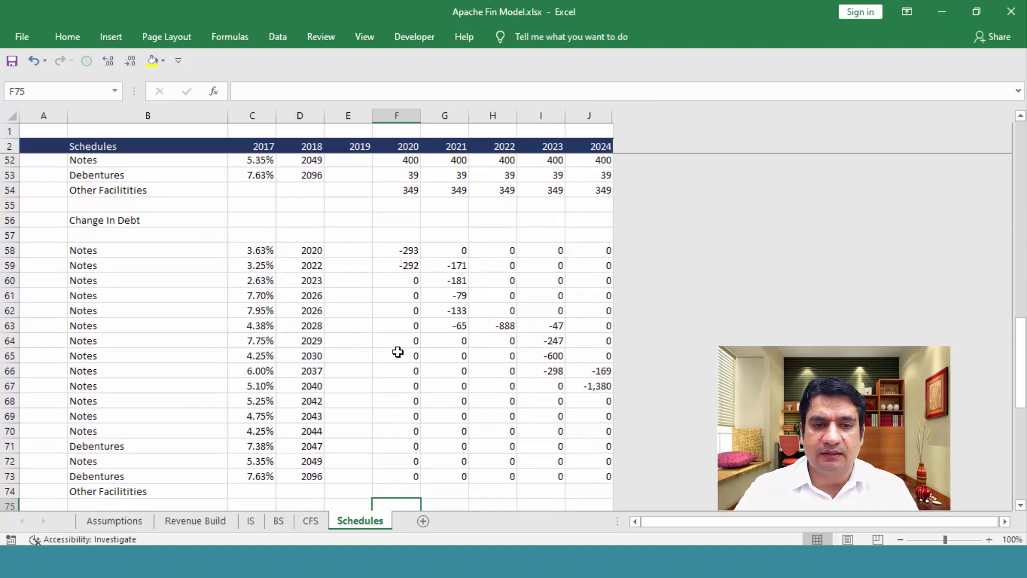
Select the whole 2020 to 2024 Change In Debt block, F58:J73, to examine the repayments of all notes and debentures
key(Up)
key(Up)
key(Up)
key(Up)
key(Up)
key(Up)
key(Up)
key(Up)
key(Up)
key(Up)
key(Up)
key(Up)
key(Up)
key(Up)
key(Up)
key(ctrl+shift+Right)
key(ctrl+shift+Down)
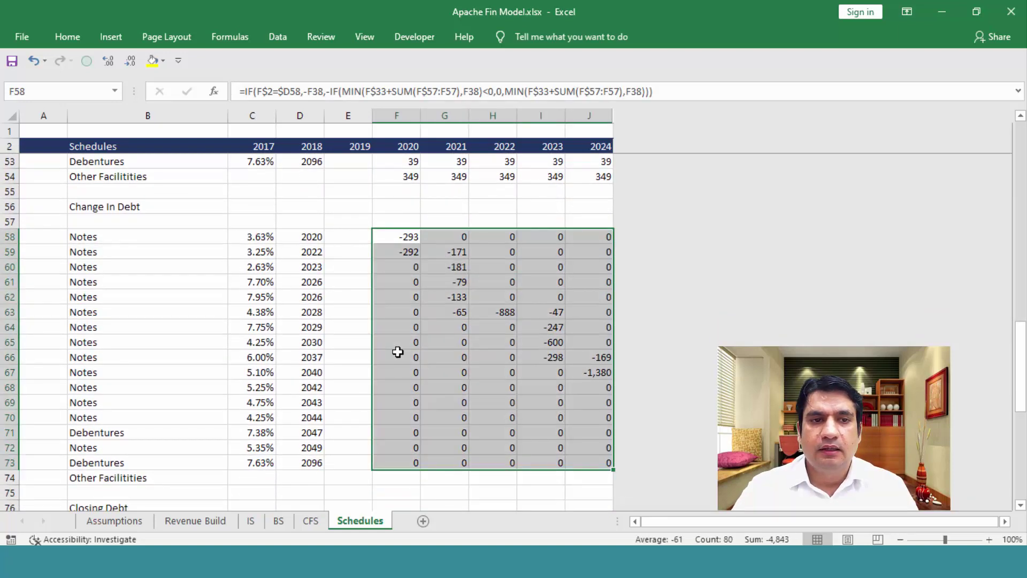
key(Left)
key(Left)
key(Left)
key(Right)
key(Right)
key(Right)
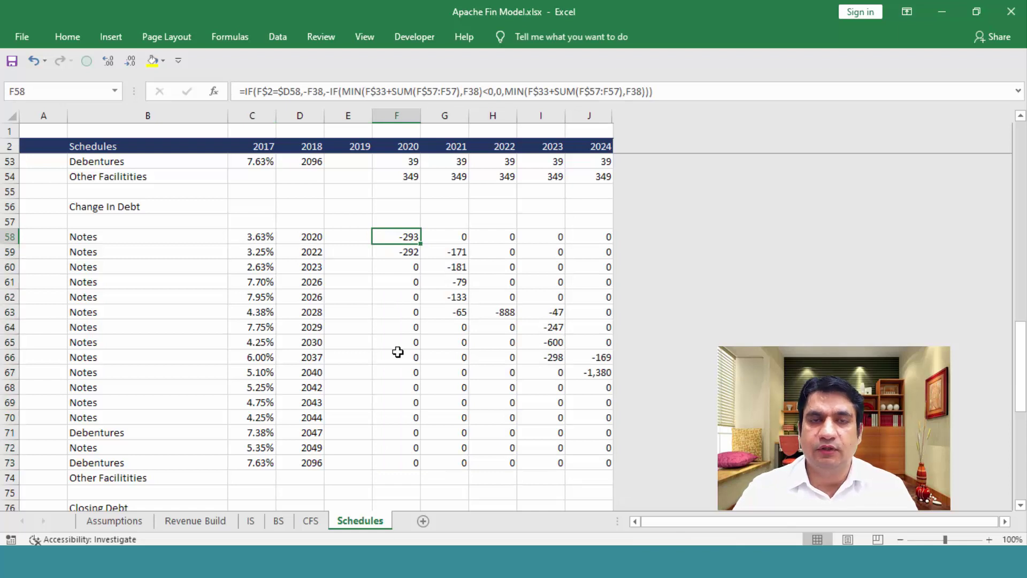
key(ctrl+shift+Right)
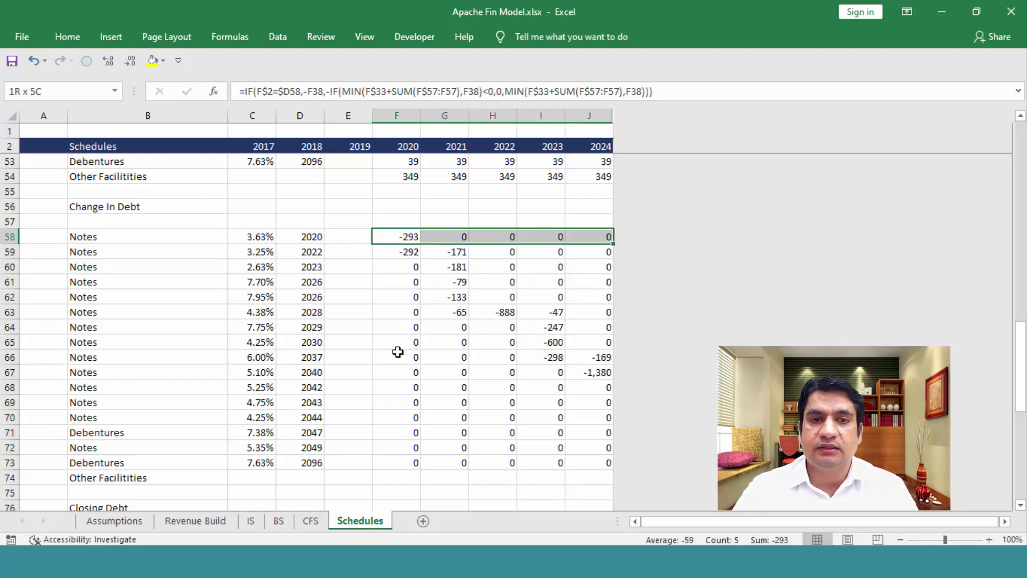
key(ctrl+shift+Down)
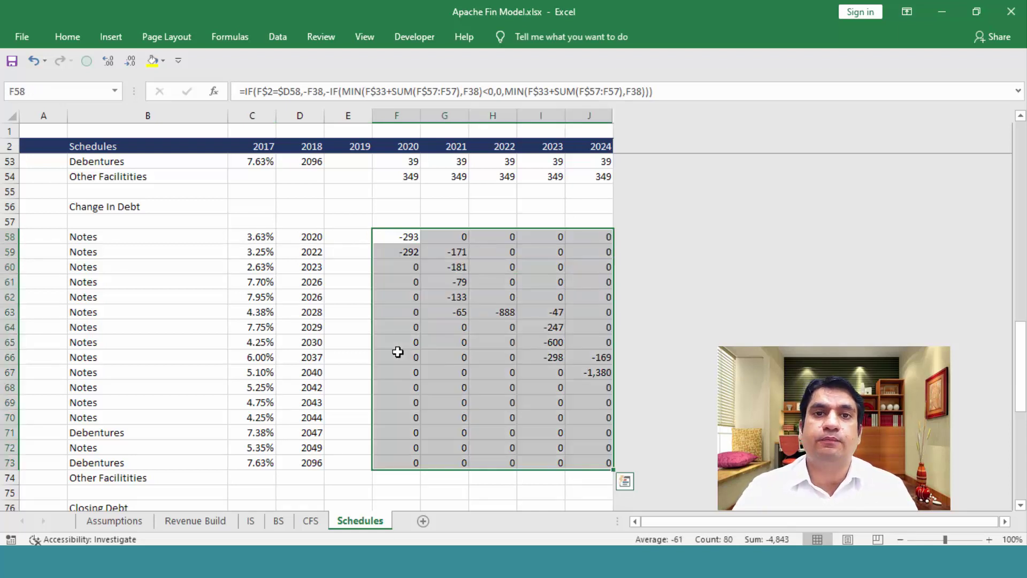
Examine the maturity-year test and its repayment argument, -F38, in the Change In Debt formula of cell F58
key(Down)
key(Up)
key(F2)
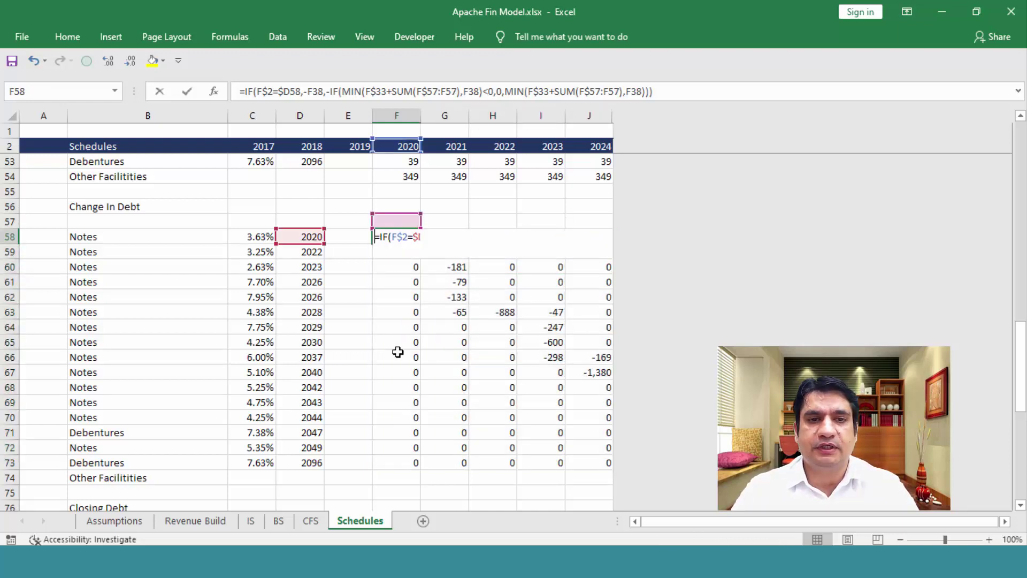
key(Left)
key(Left)
key(Left)
key(Left)
key(Left)
key(Left)
key(Left)
key(Left)
key(Left)
key(Left)
key(Left)
key(Left)
key(Left)
key(Left)
key(Left)
key(Left)
key(Left)
key(Left)
key(Left)
key(Left)
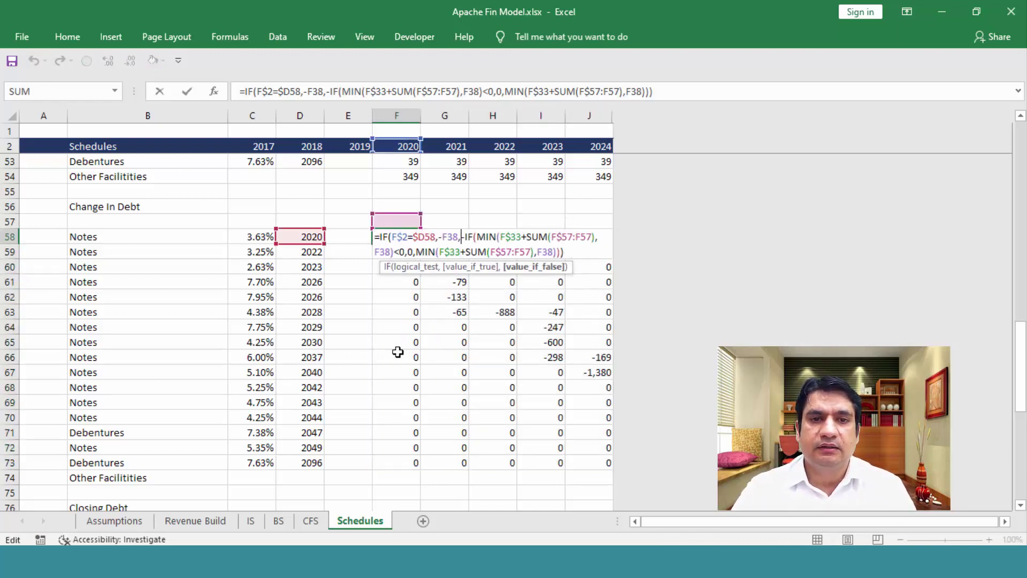
key(shift+Left)
key(shift+Left)
key(shift+Left)
key(shift+Left)
key(shift+Left)
key(shift+Left)
key(shift+Left)
key(shift+Left)
key(shift+Left)
key(shift+Left)
key(shift+Left)
key(shift+Left)
key(shift+Left)
key(shift+Left)
key(shift+Left)
key(shift+Left)
key(shift+Left)
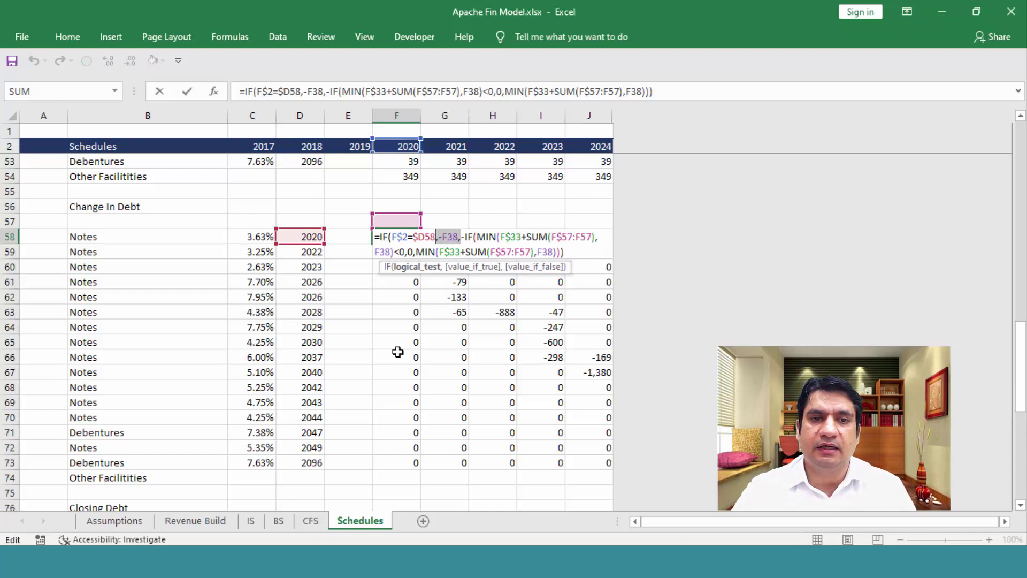
key(Left)
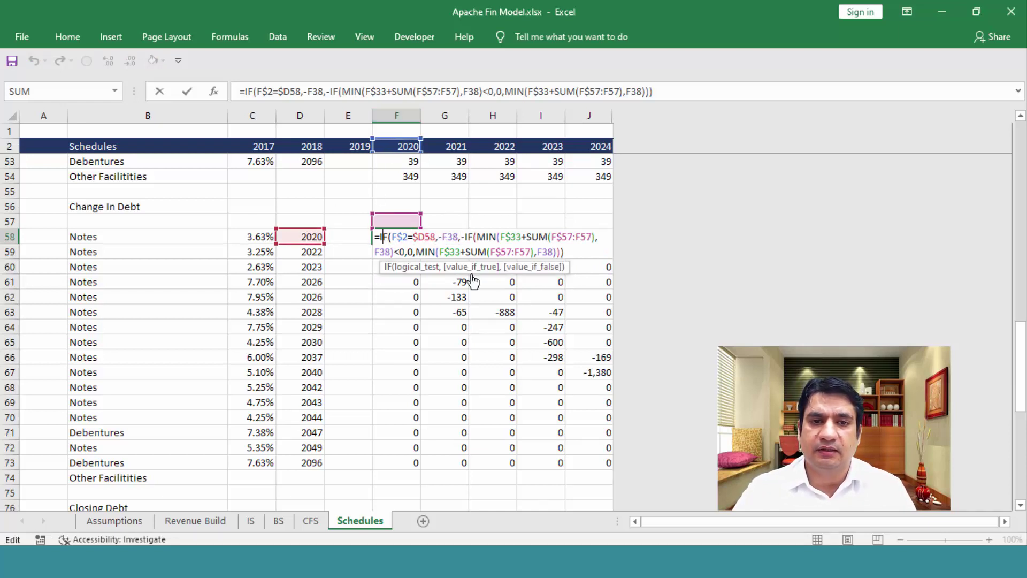
key(Right)
key(Right)
key(Right)
key(Right)
key(Right)
key(Right)
key(Right)
key(Right)
key(Right)
key(Right)
key(Right)
key(Right)
key(Right)
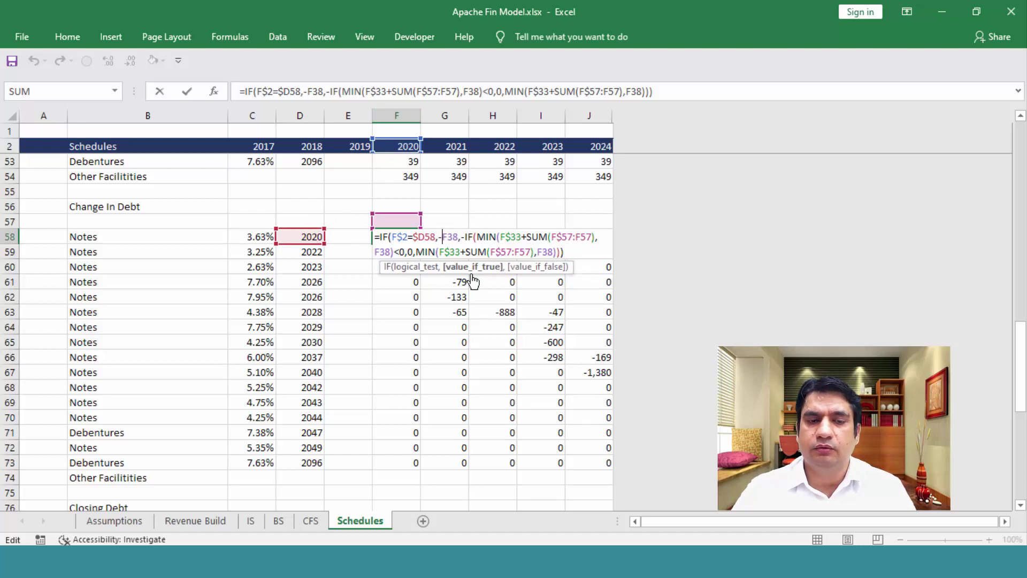
key(shift+Right)
key(shift+Right)
key(shift+Right)
Examine the nested IF and MIN part of the F58 formula that governs early repayment from free cash, leaving the formula as it is
key(Right)
key(Right)
key(Right)
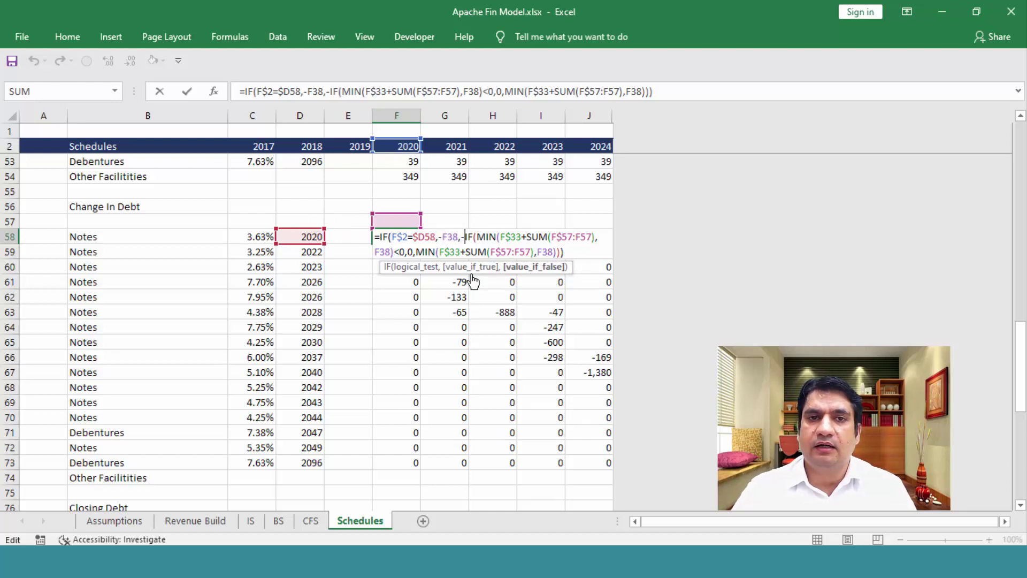
key(shift+Right)
key(shift+Down)
key(shift+Right)
key(shift+Right)
key(shift+Right)
key(shift+Right)
key(shift+Right)
key(shift+Right)
key(shift+Right)
key(shift+Right)
key(shift+Right)
key(shift+Right)
key(shift+Right)
key(shift+Right)
key(shift+Right)
key(shift+Right)
key(shift+Right)
key(shift+Right)
key(shift+Right)
key(shift+Right)
key(shift+Right)
key(shift+Right)
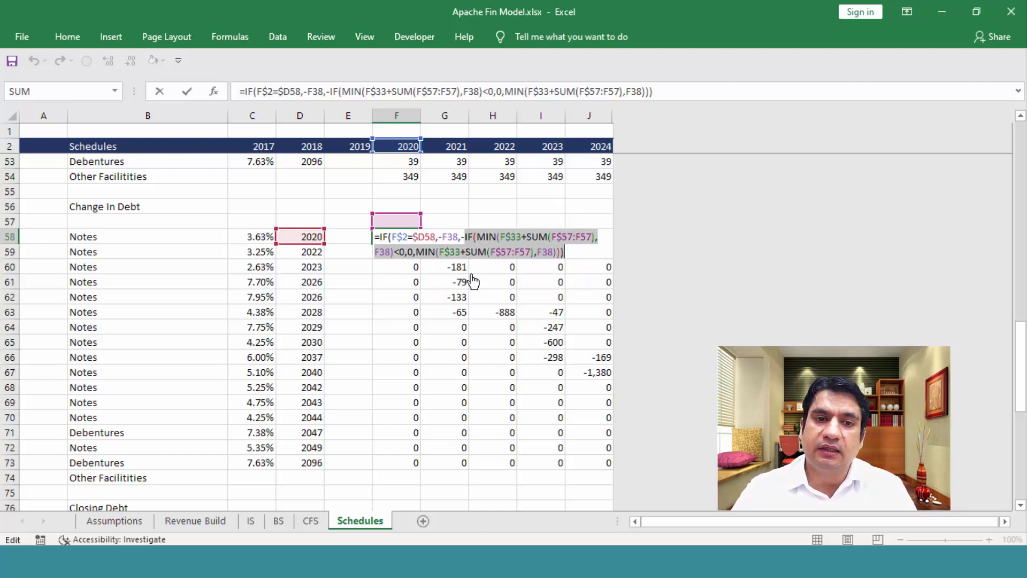
key(ctrl+Return)
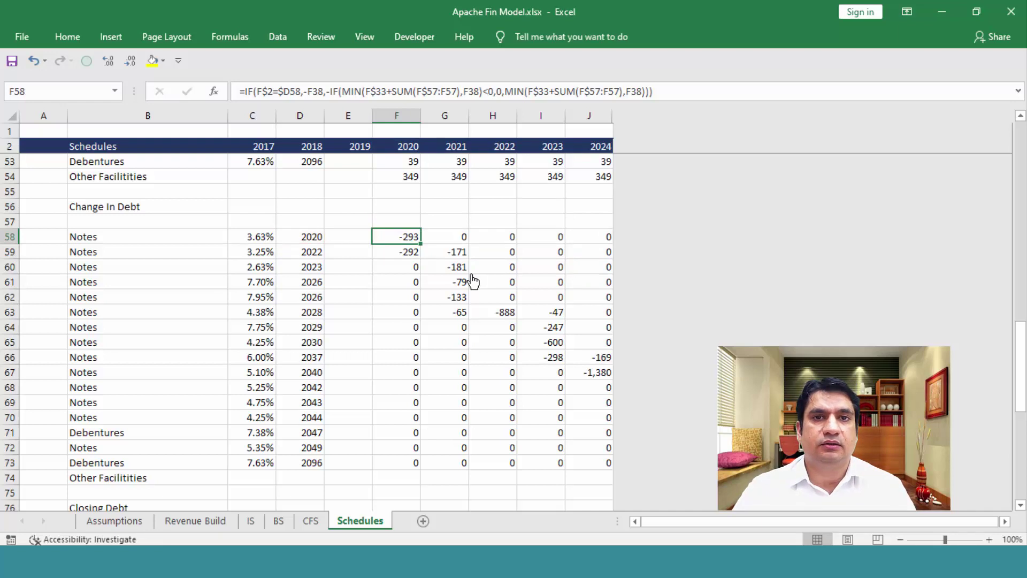
key(Left)
key(Left)
key(Left)
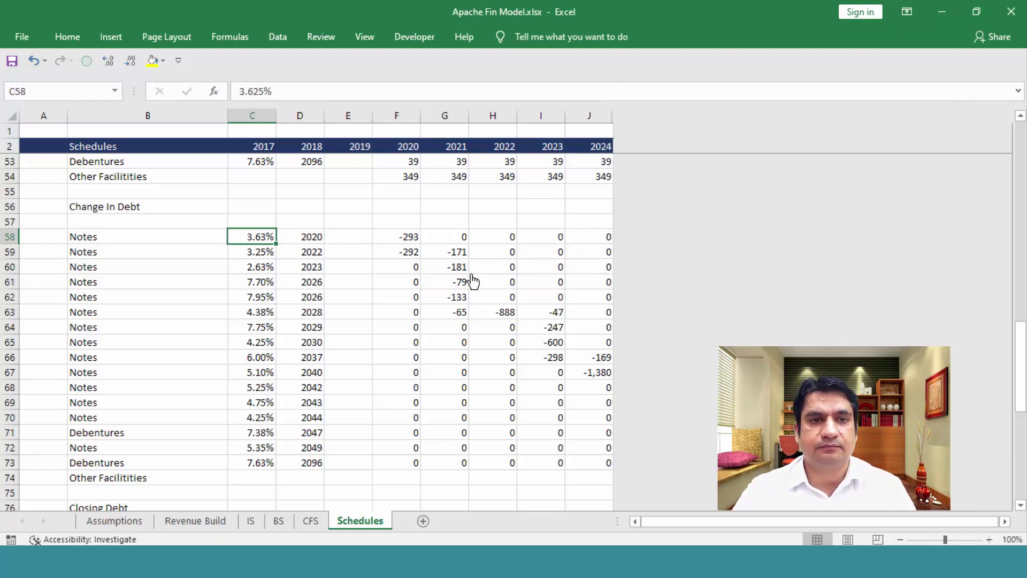
key(alt+i)
key(c)
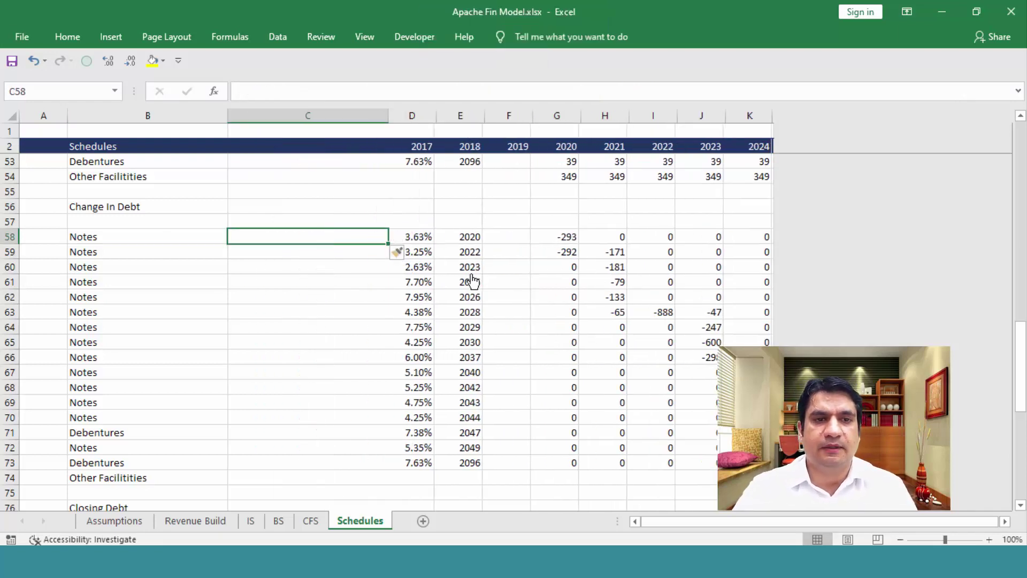
key(ctrl+z)
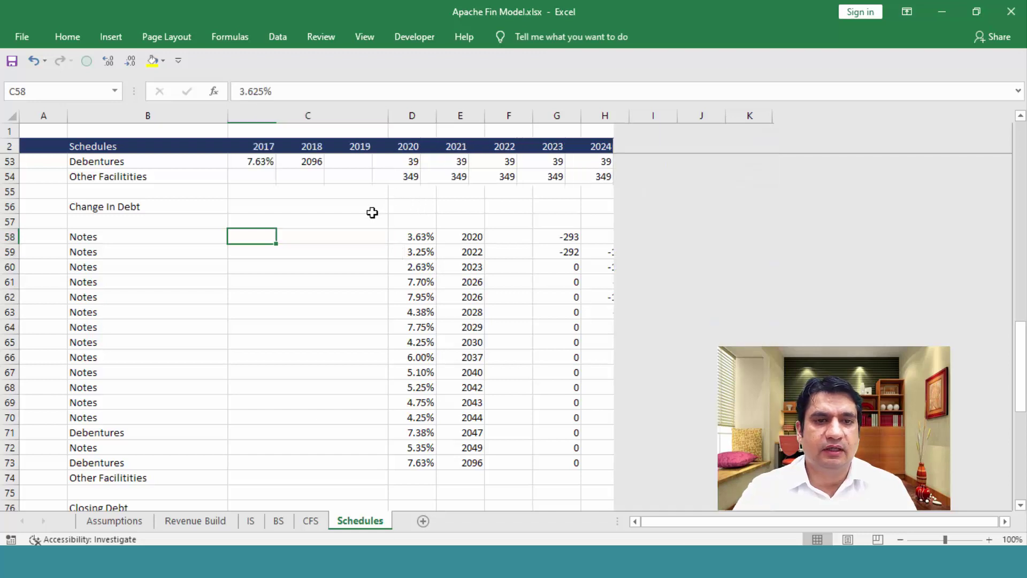
click(48, 242)
key(Right)
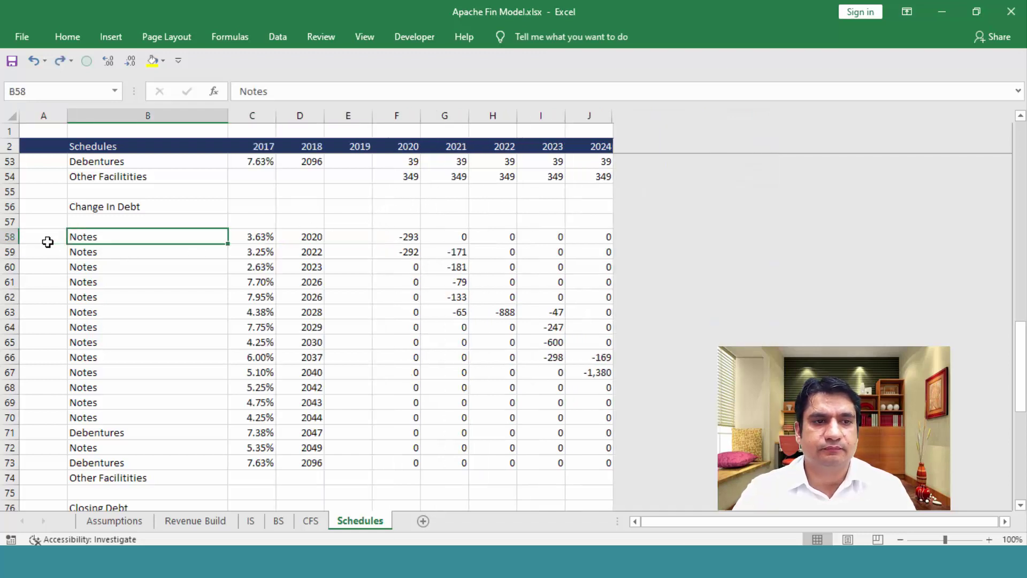
key(ctrl+shift+Down)
key(ctrl+x)
click(48, 241)
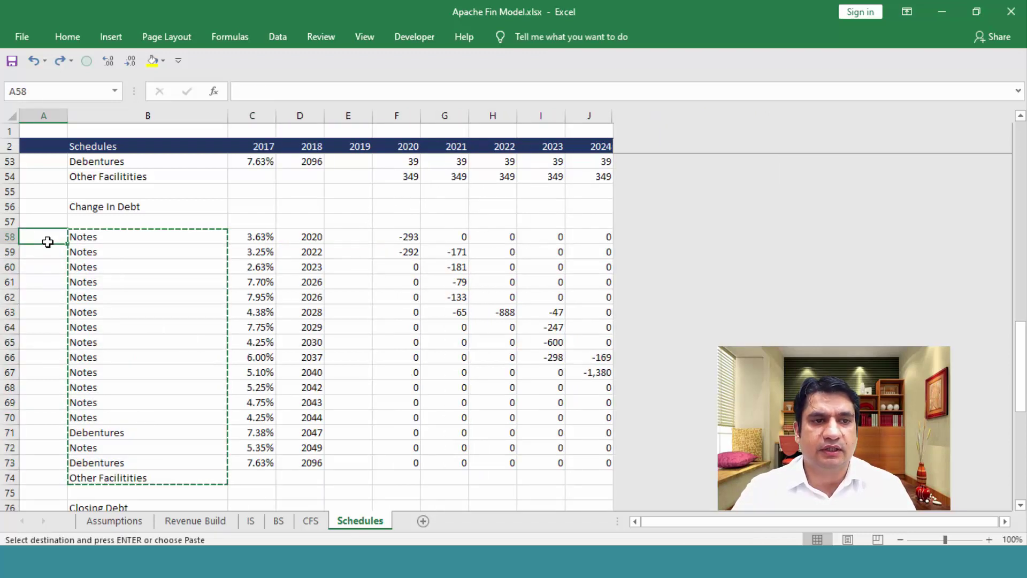
key(ctrl+v)
key(Right)
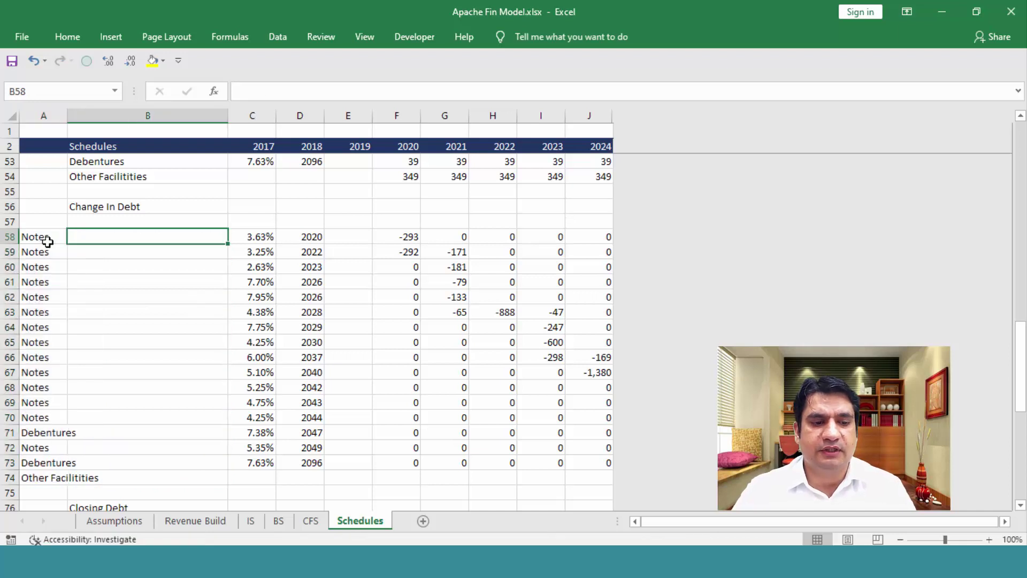
key(ctrl+z)
key(Escape)
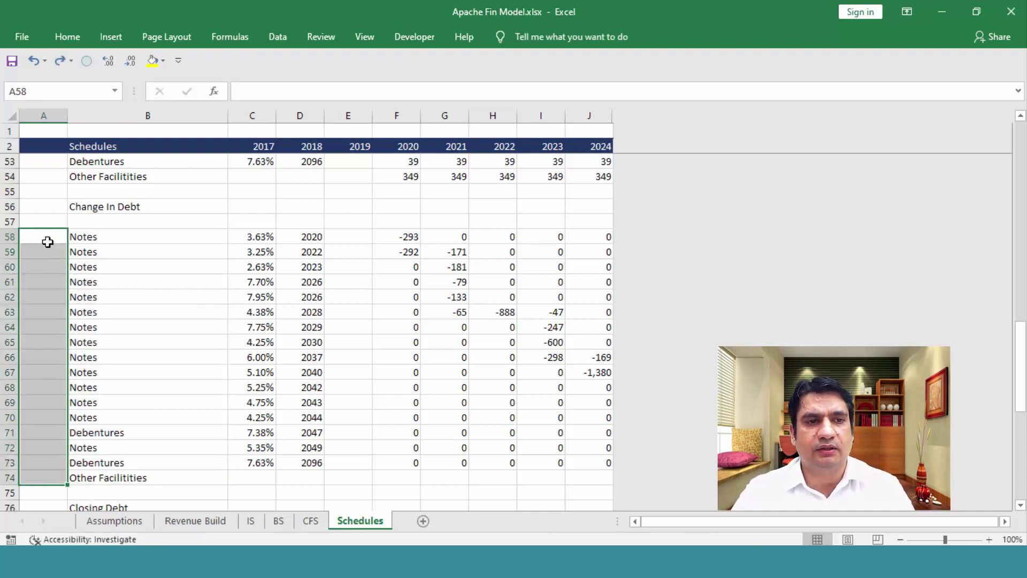
key(Right)
Enter 1 in A58 beside the first Change In Debt note and fill it down through A74
click(48, 242)
text(1)
key(Return)
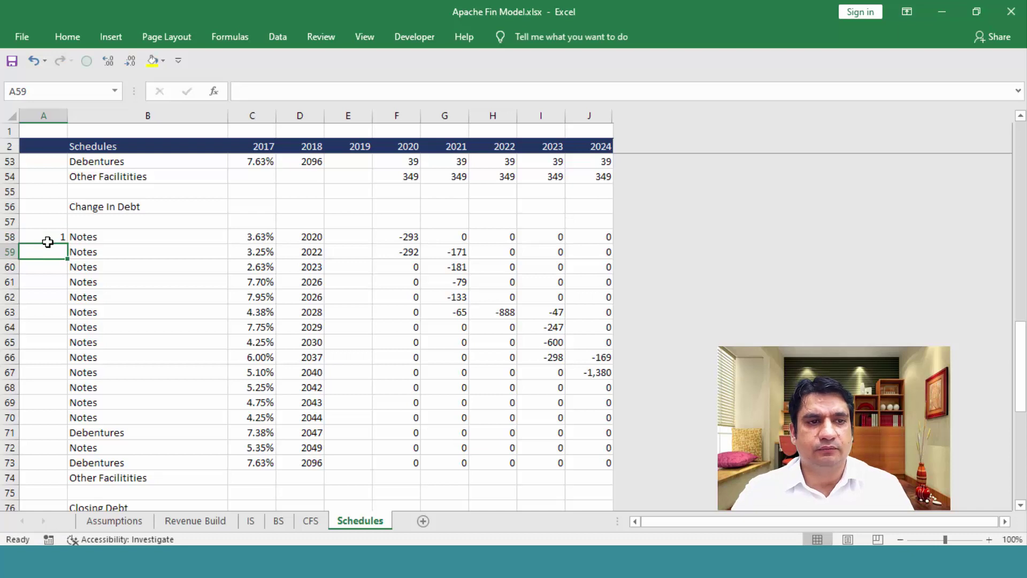
click(48, 241)
key(shift+Down)
key(shift+Down)
key(shift+Down)
key(shift+Down)
key(shift+Down)
key(shift+Down)
key(shift+Down)
key(shift+Down)
key(shift+Down)
key(shift+Down)
key(shift+Down)
key(shift+Down)
key(shift+Down)
key(shift+Down)
key(shift+Down)
key(shift+Down)
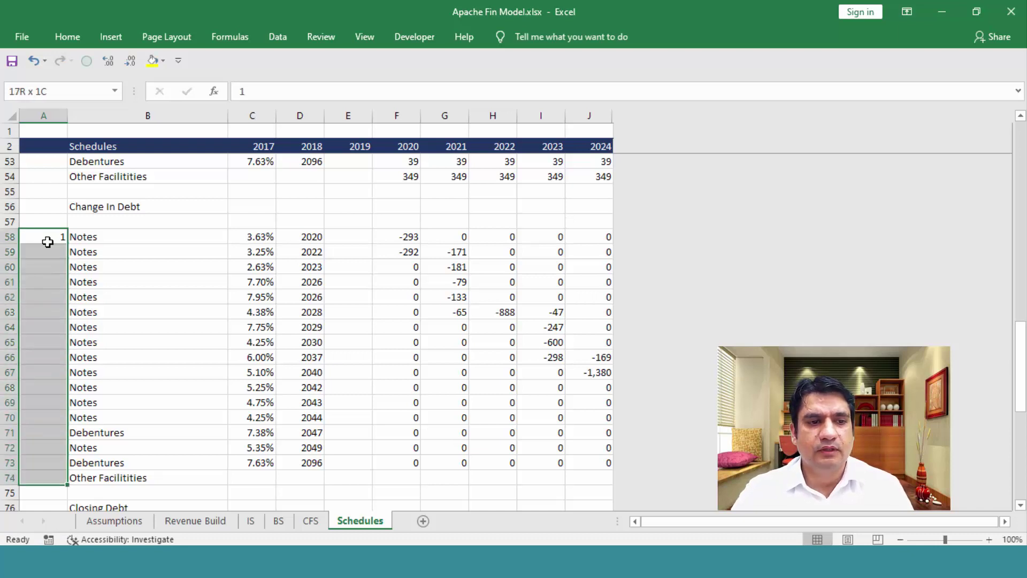
key(ctrl+d)
Shade the column of 1s in A58:A74 with a light blue theme fill
click(162, 60)
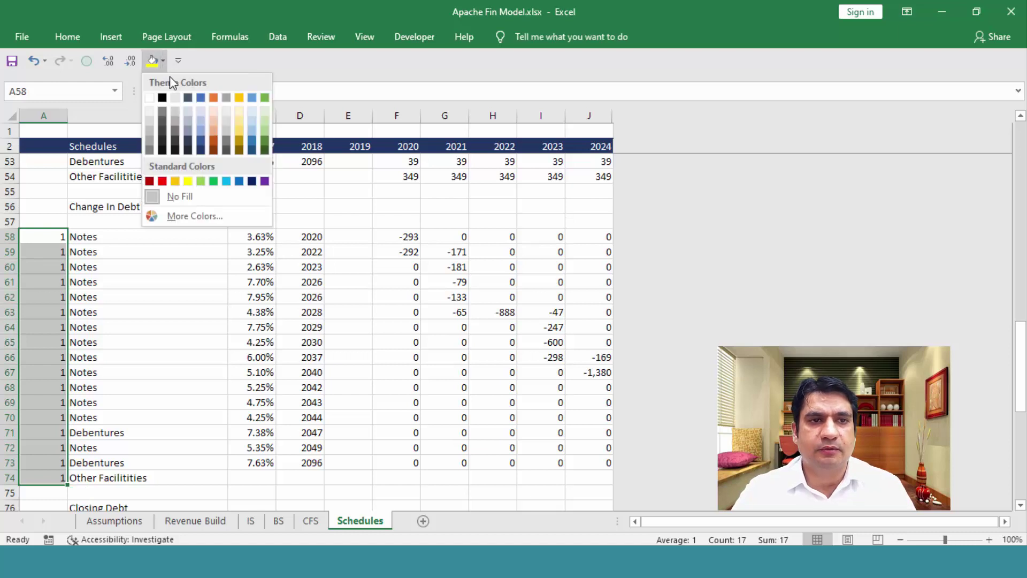
click(199, 133)
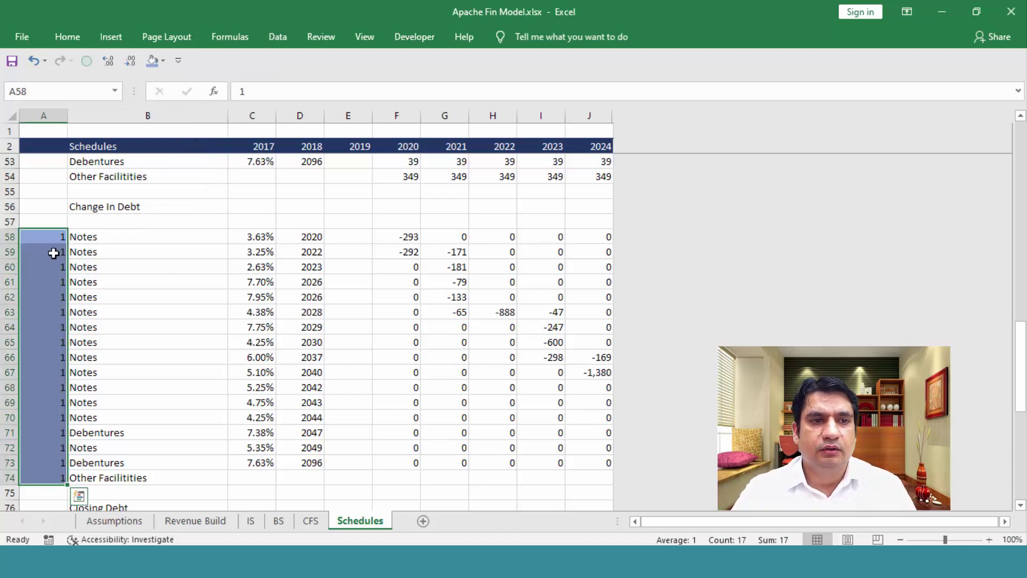
drag(50, 239, 60, 475)
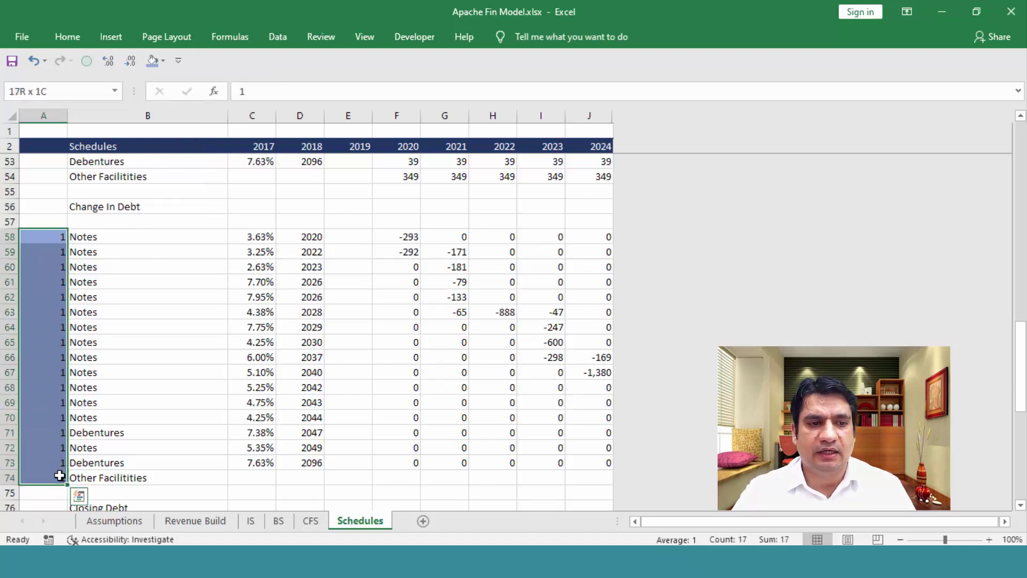
Clear the 1 from A74 beside Other Facilities and remove that cell's fill
click(59, 474)
key(Delete)
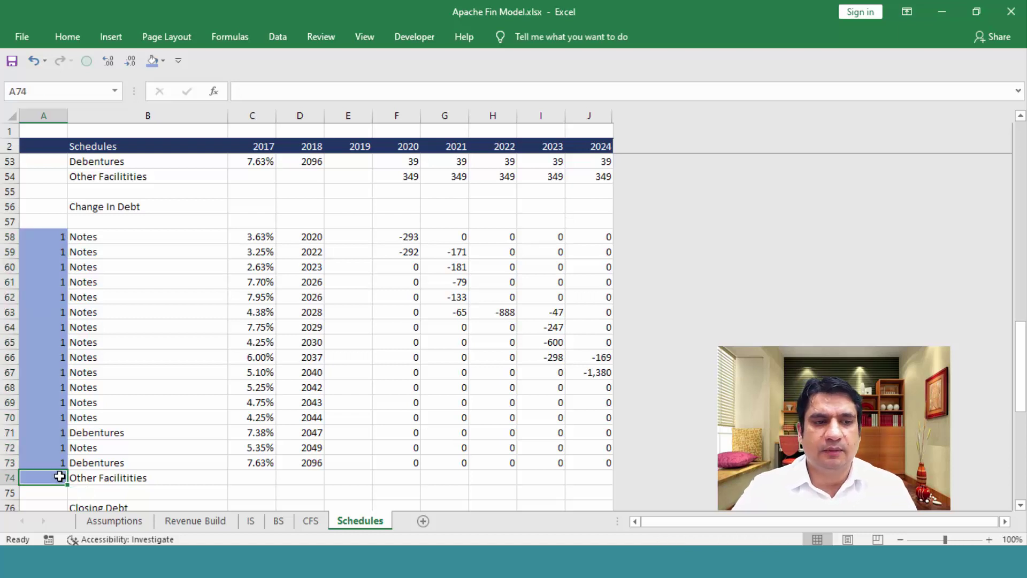
key(alt+h)
key(h)
key(n)
Examine the value-if-false branch of the F58 formula, from its nested IF through the closing brackets
key(Up)
key(ctrl+Right)
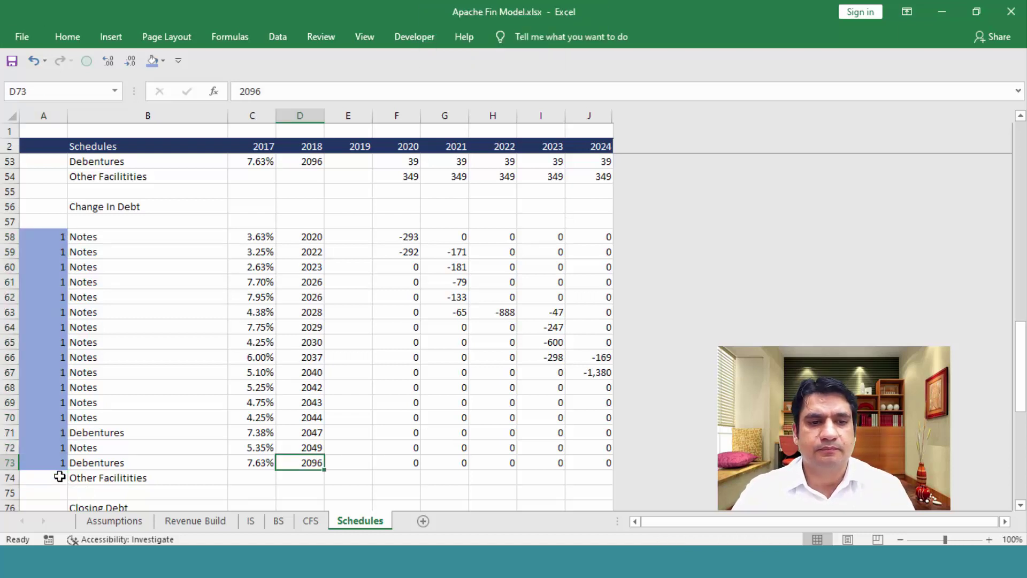
key(Right)
key(Right)
key(ctrl+Up)
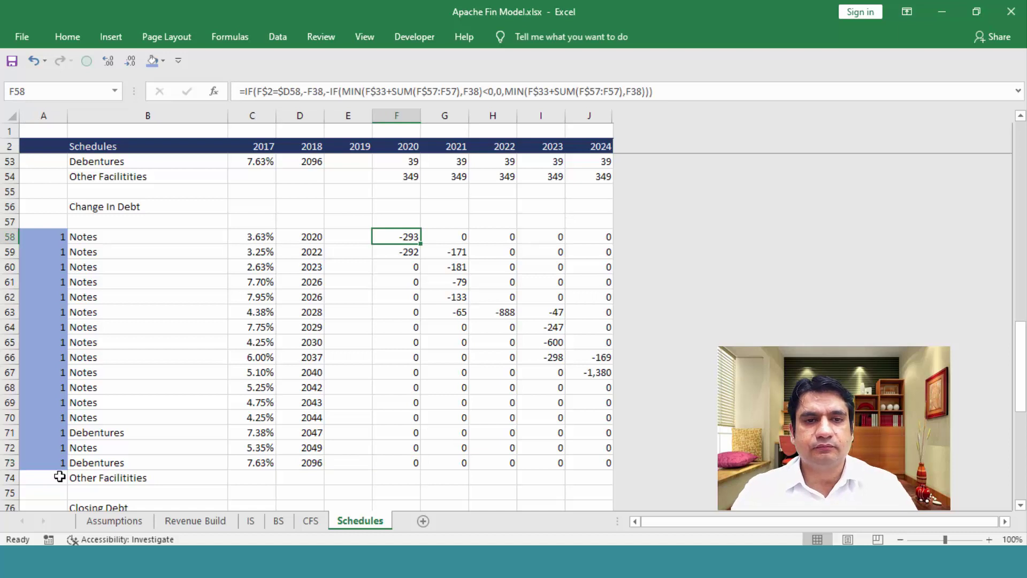
key(F2)
key(Up)
key(Left)
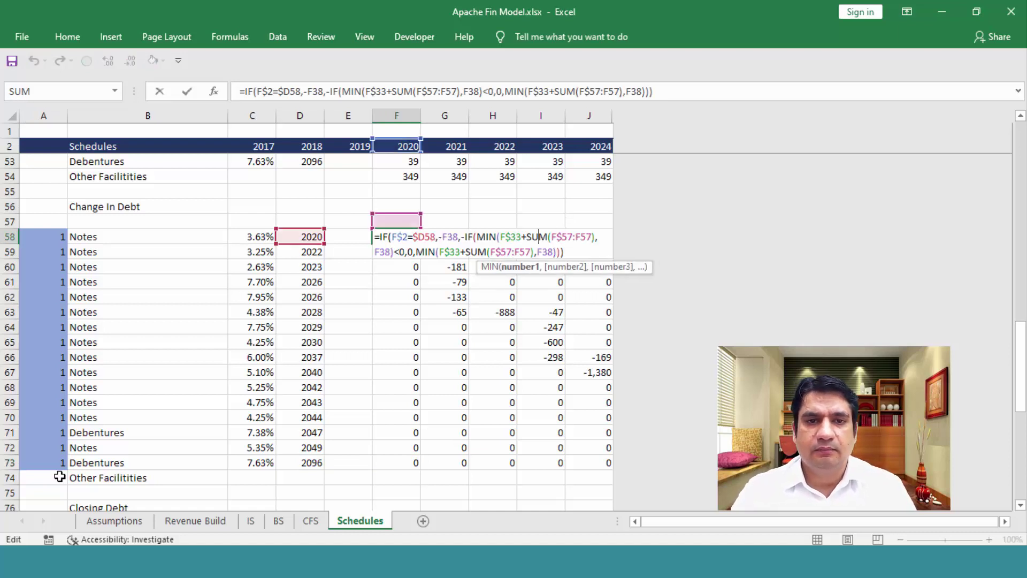
key(Left)
key(Left)
key(Left)
key(Left)
key(Left)
key(Left)
key(Left)
key(Left)
key(Left)
key(Left)
key(Left)
key(Left)
key(Left)
key(shift+Down)
key(shift+Right)
key(shift+Right)
key(shift+Right)
key(shift+Right)
key(shift+Right)
key(shift+Right)
key(shift+Right)
key(shift+Right)
key(shift+Right)
key(shift+Right)
key(shift+Right)
key(shift+Right)
key(shift+Right)
key(shift+Right)
key(shift+Right)
key(shift+Right)
key(shift+Right)
key(shift+Right)
key(shift+Right)
key(shift+Right)
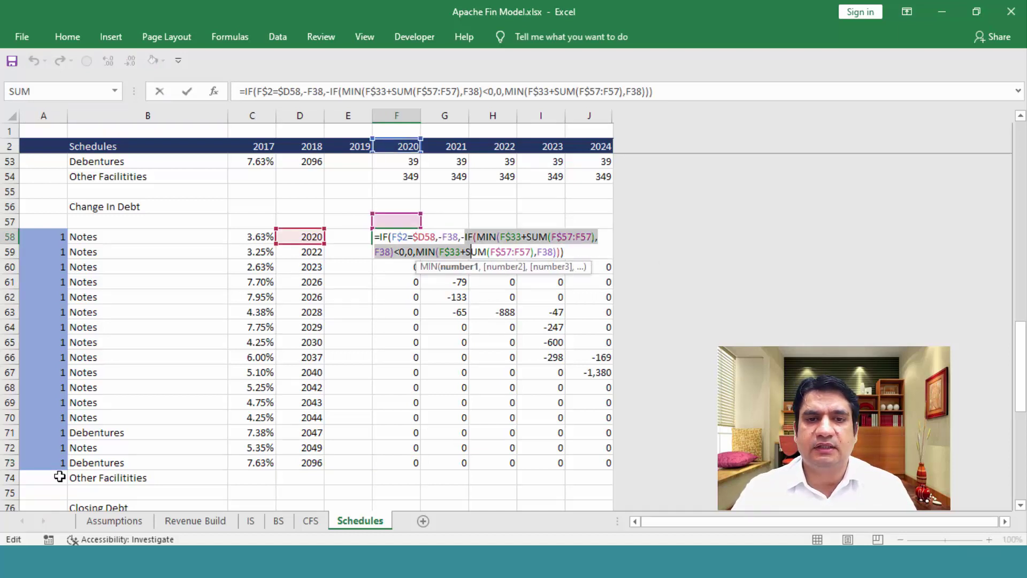
key(Left)
key(Right)
key(Right)
key(Right)
key(Right)
key(Right)
key(Right)
key(Right)
key(Right)
key(Right)
key(Right)
key(Right)
key(Right)
key(Right)
key(Right)
key(Right)
key(Right)
key(Right)
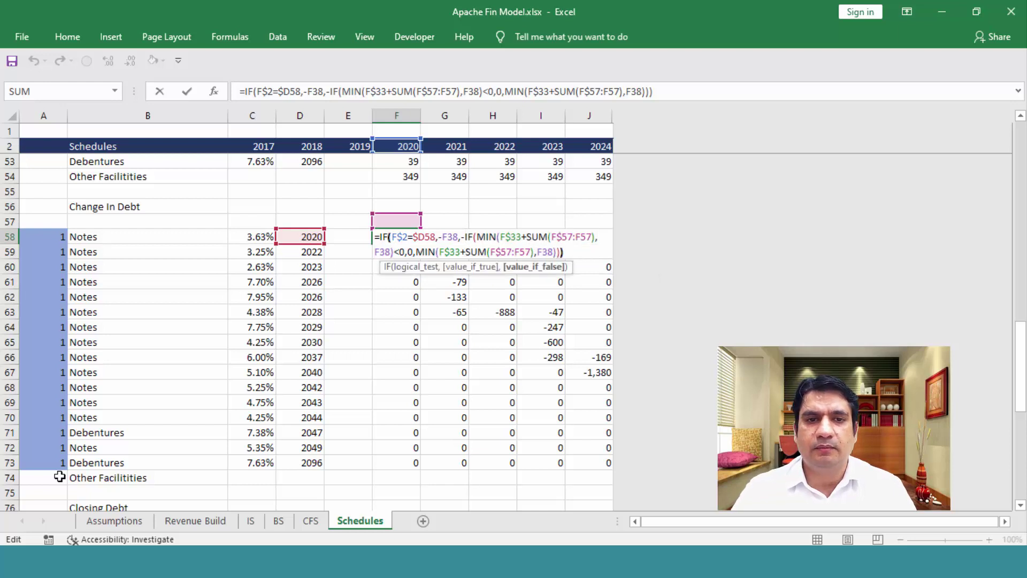
Multiply the nested early-repayment IF in F58 by the flag $A58 and fill the revised formula across F58:J73
key(Left)
key(Left)
key(Left)
key(Left)
key(Left)
key(Left)
key(Left)
key(Left)
key(Left)
key(Left)
key(Left)
key(Left)
key(Left)
key(Left)
key(Left)
key(Left)
key(Left)
key(Left)
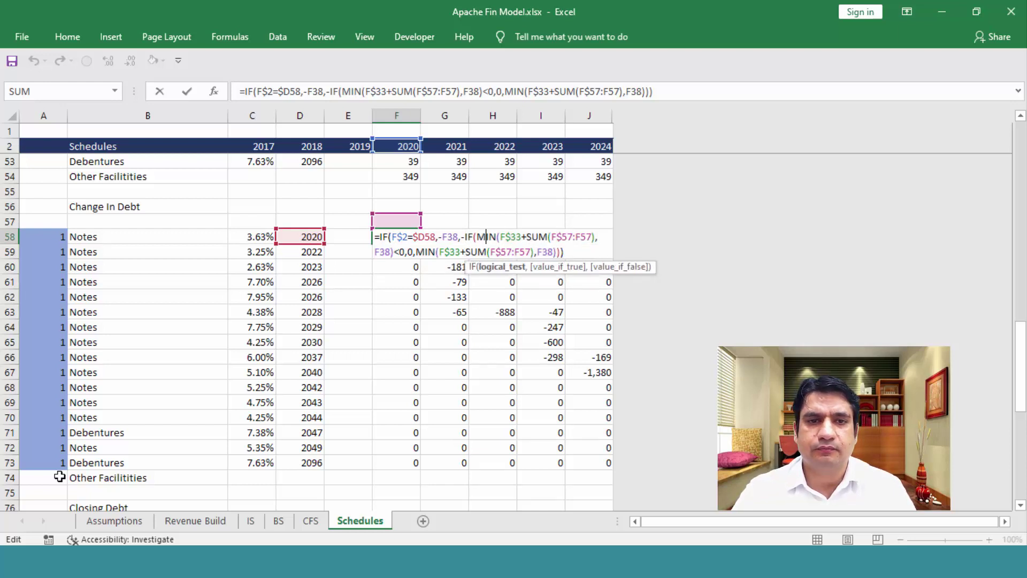
click(39, 234)
key(F4)
key(F4)
key(F4)
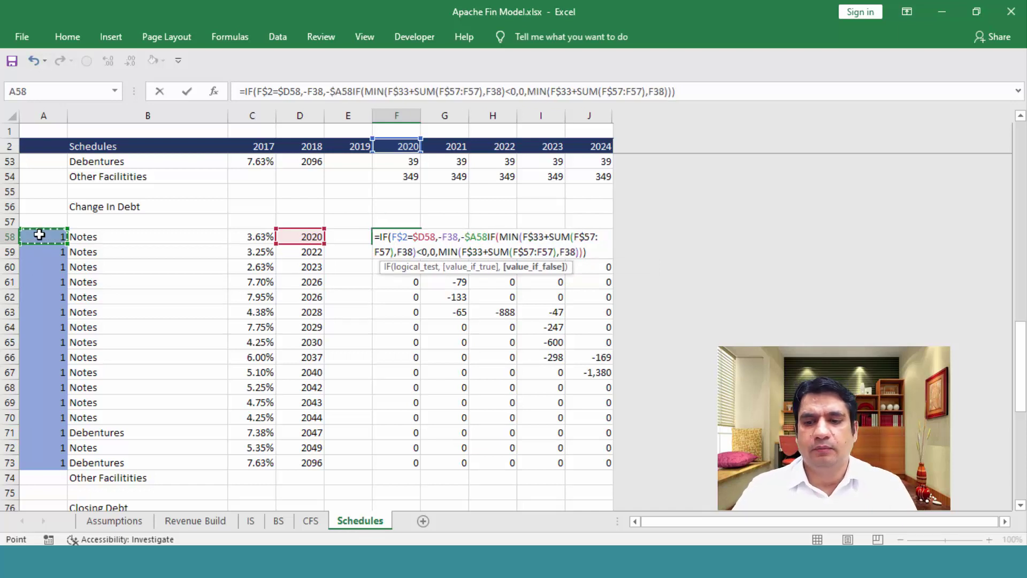
text(*)
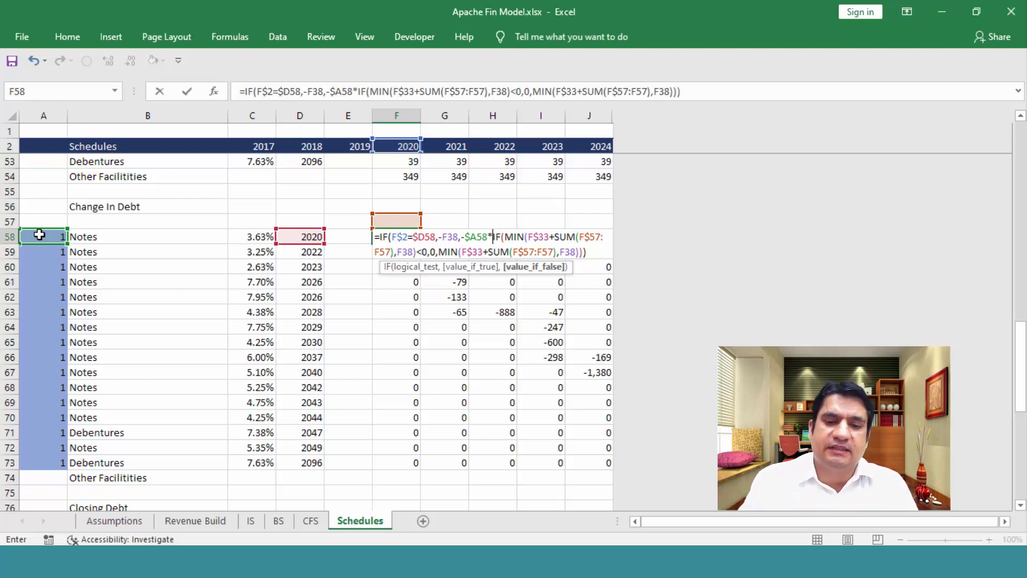
key(ctrl+Return)
key(ctrl+shift+Down)
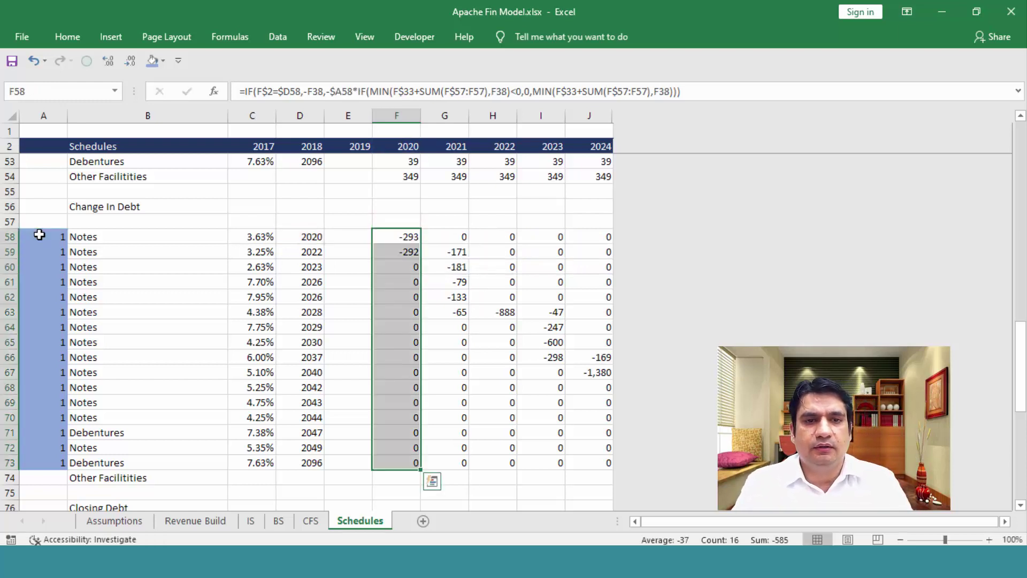
key(ctrl+shift+Right)
Set the flag in A58 to 0 and fill it down through A73
key(Left)
key(Left)
key(Left)
key(Left)
key(Left)
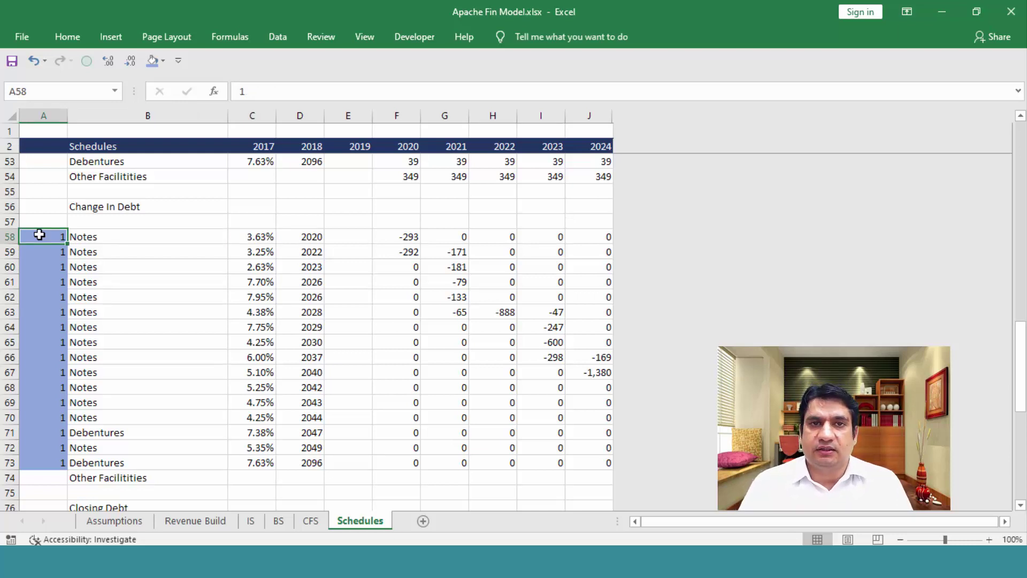
text(0)
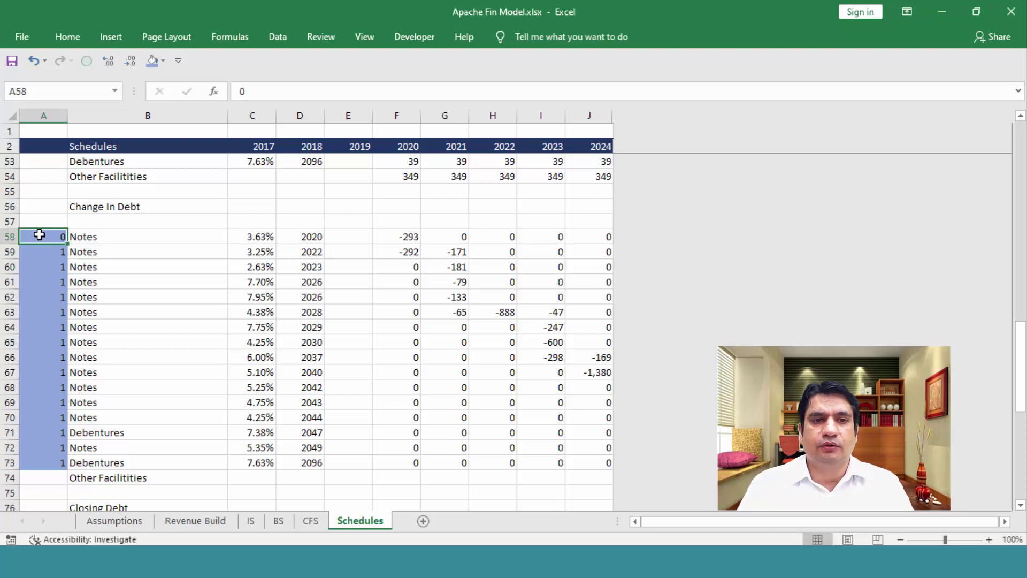
key(Return)
key(ctrl+d)
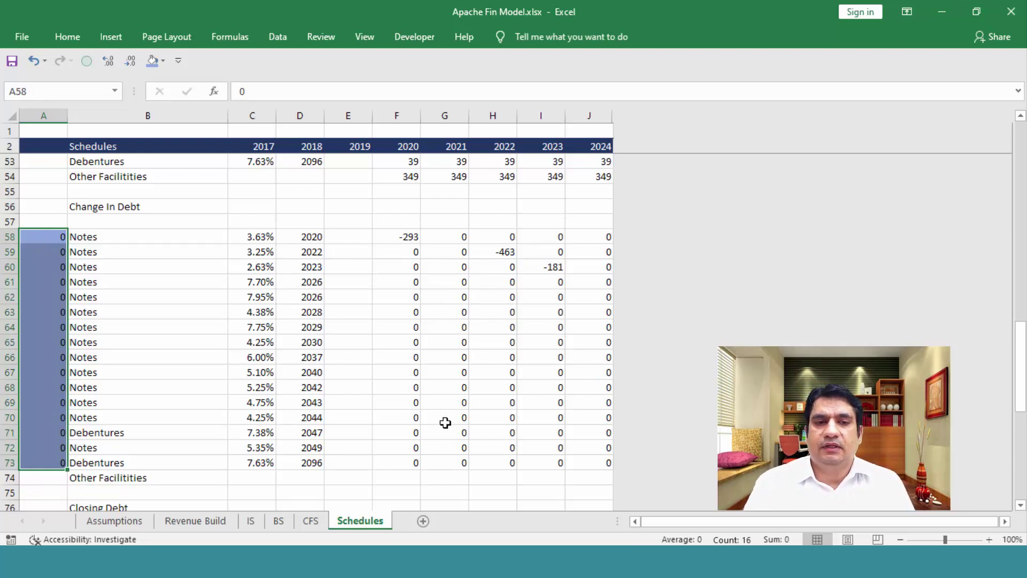
Review the Change In Debt repayments in F58:J73 with all early-repayment flags switched off
drag(408, 235, 589, 458)
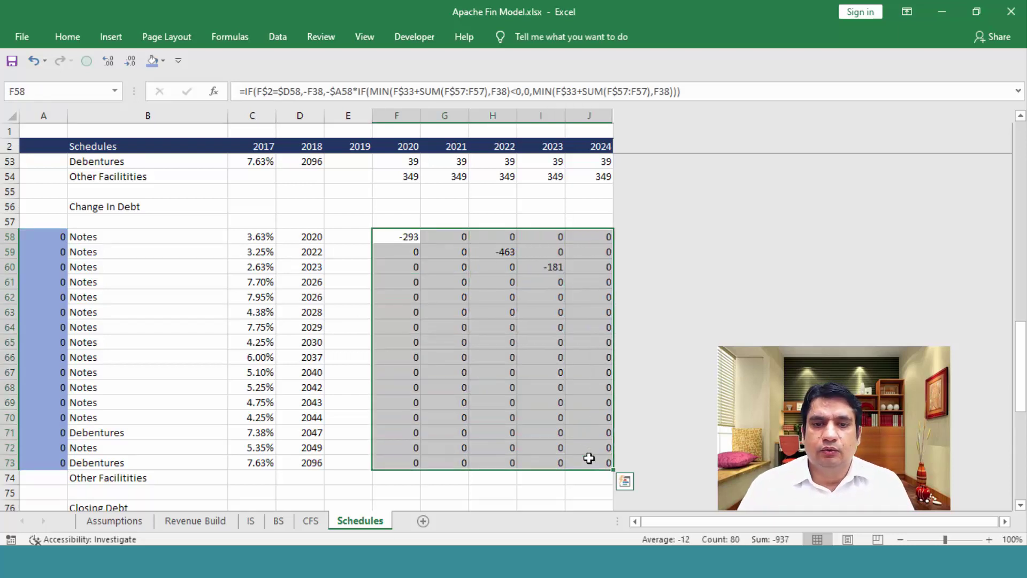
key(Down)
key(Up)
key(ctrl+shift+Right)
key(ctrl+shift+Down)
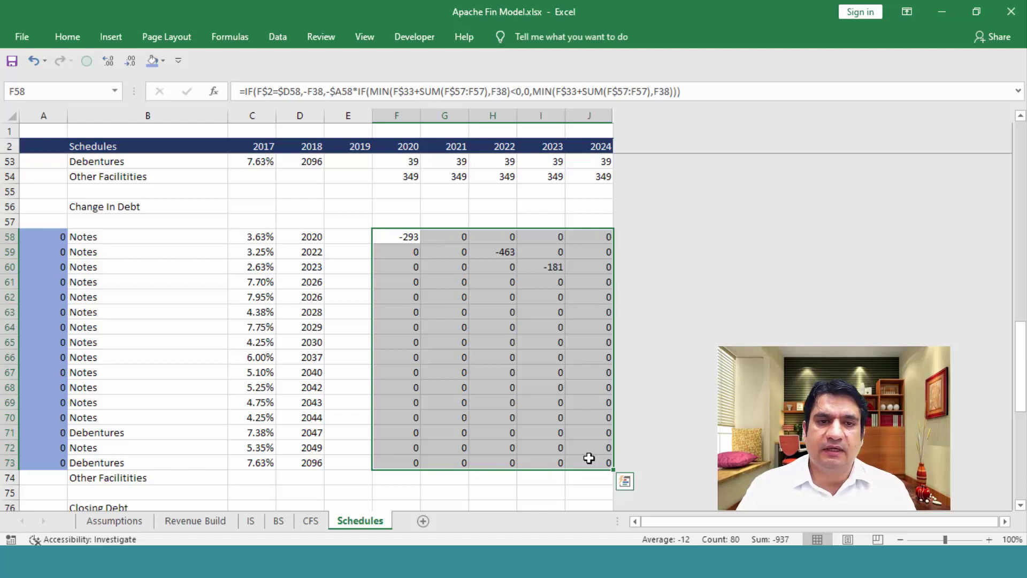
Select the blank cells F56:J56 in the Change In Debt heading row, covering 2020 to 2024
key(Up)
key(Up)
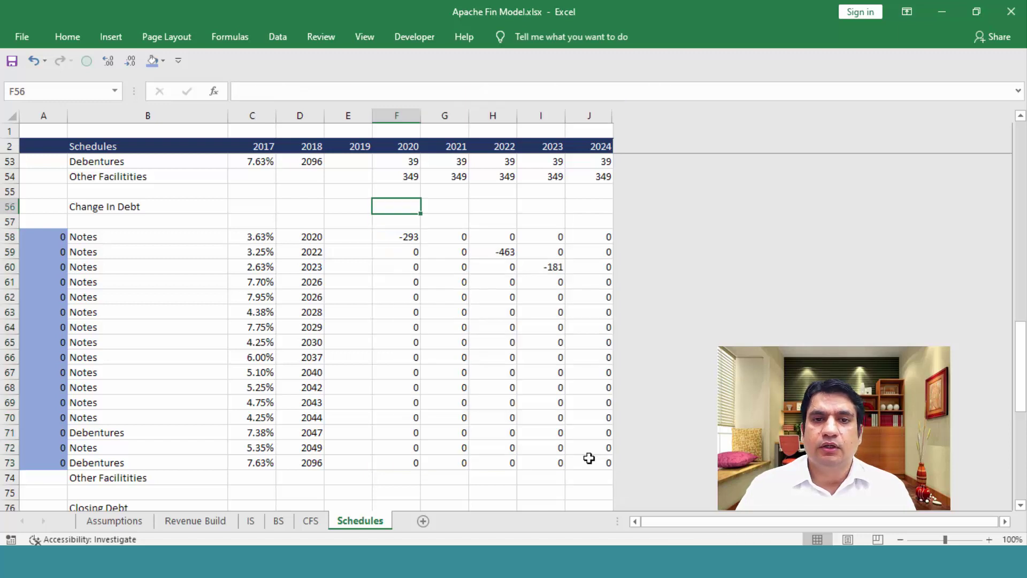
key(shift+Right)
key(shift+Right)
key(shift+Right)
key(shift+Right)
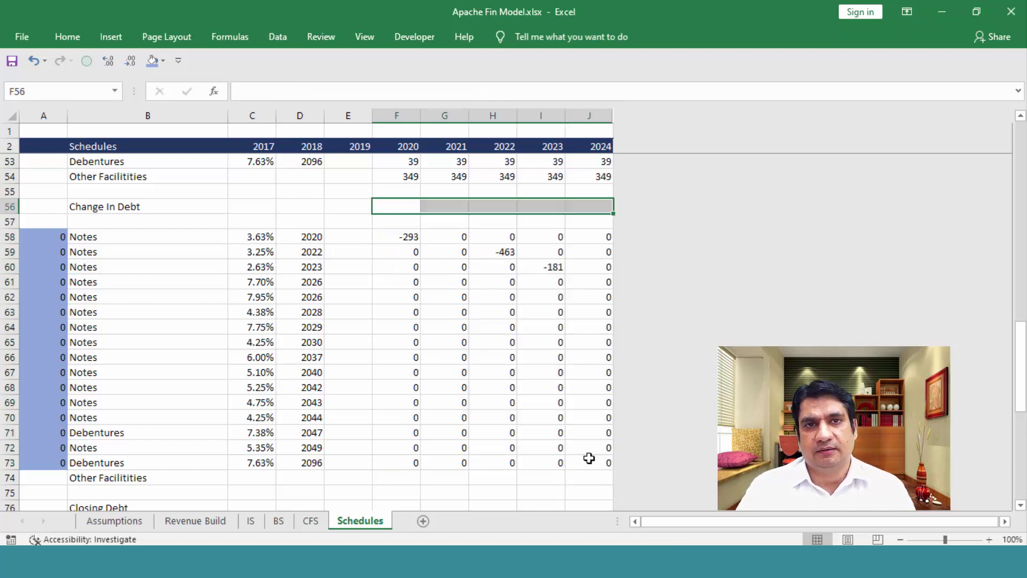